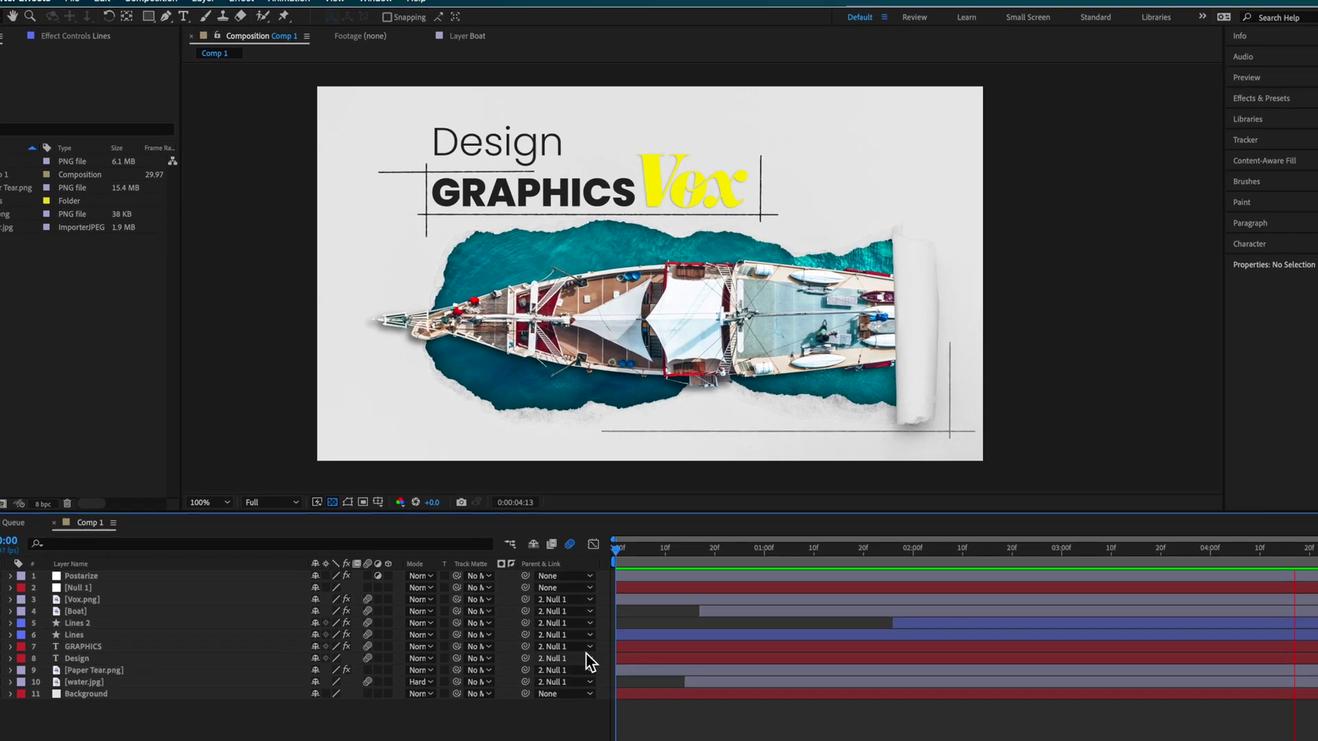
# Play Comp 1's Design GRAPHICS Vox title animation from the start
pyautogui.press('space')
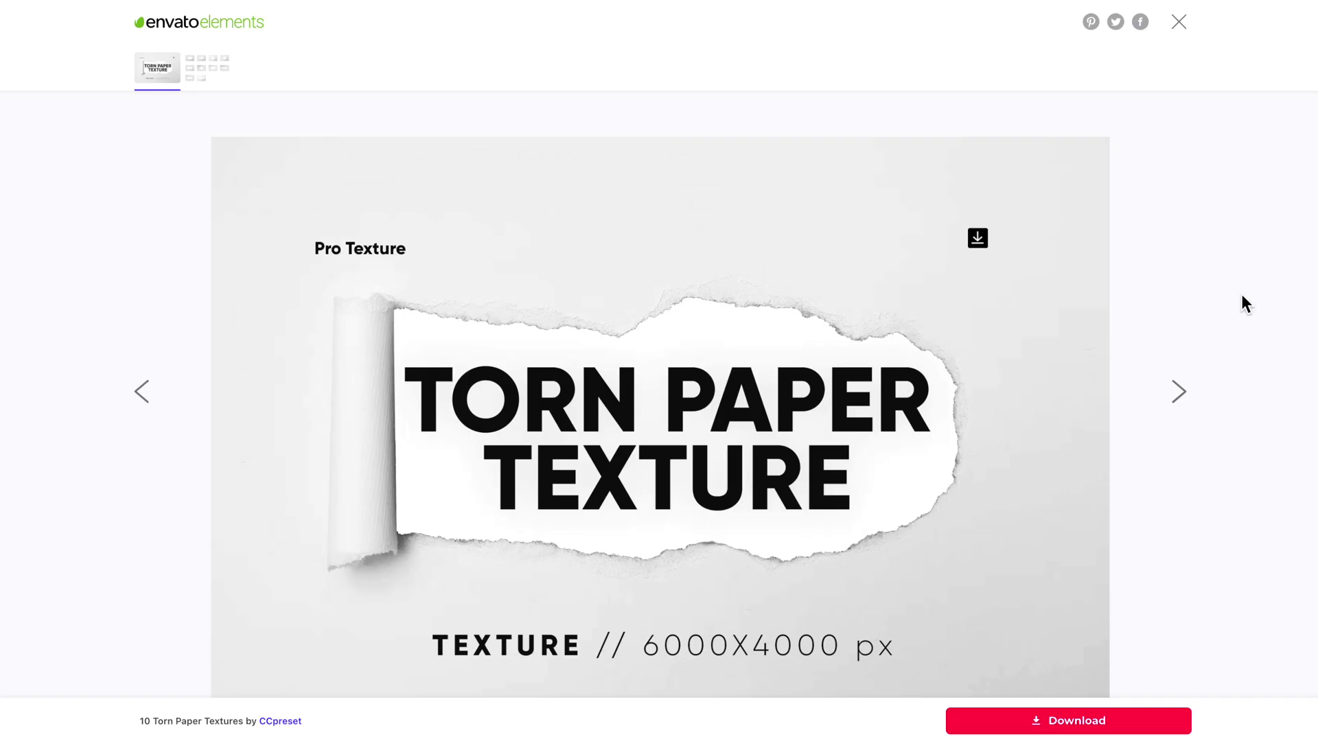
pyautogui.click(1190, 406)
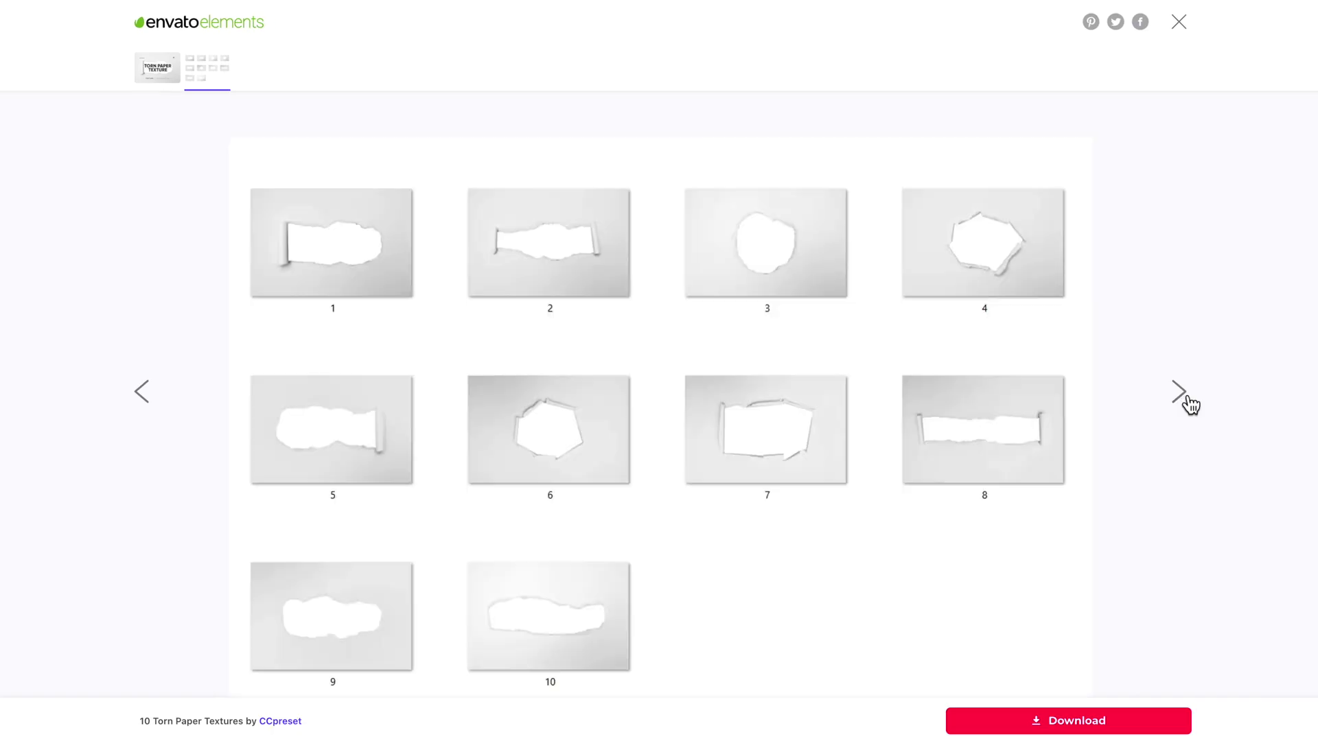
pyautogui.click(1191, 406)
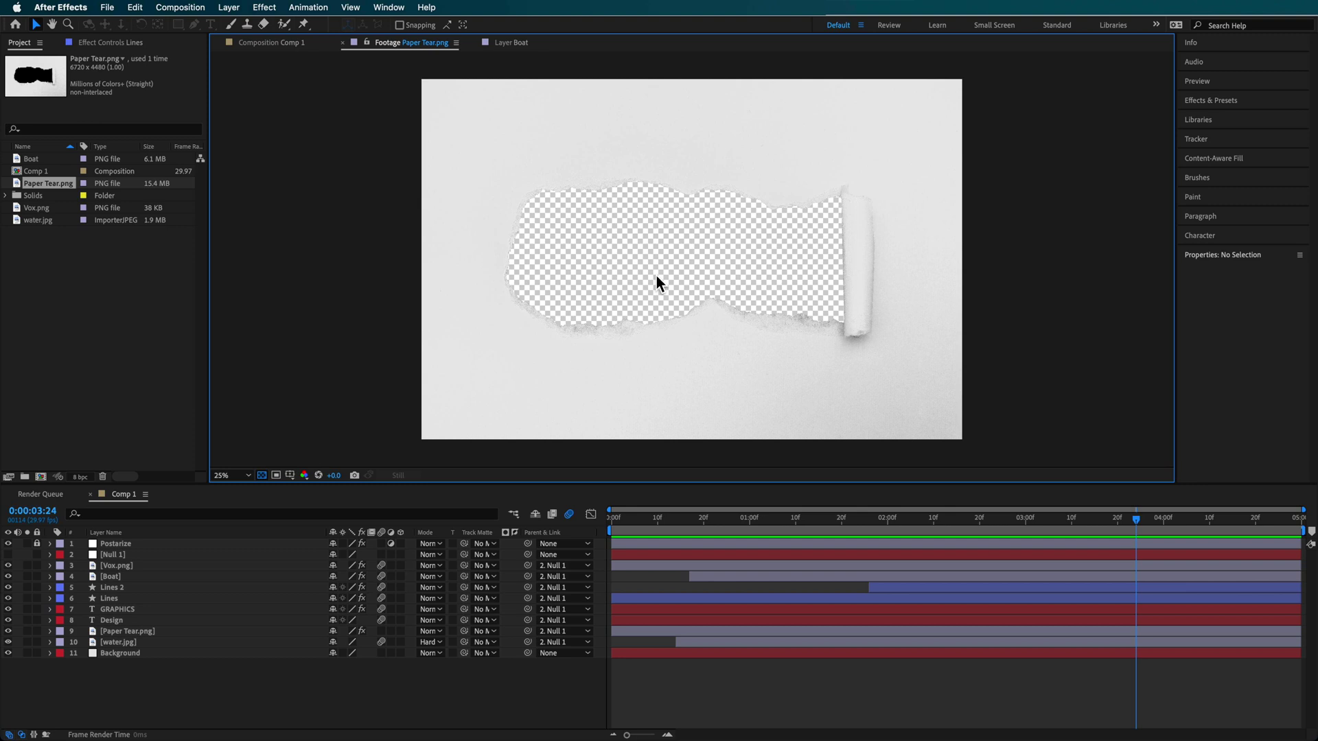
# Create Comp 2 with Paper Tear.png and scale the torn paper to fit the frame
pyautogui.click(87, 426)
pyautogui.rightClick(56, 302)
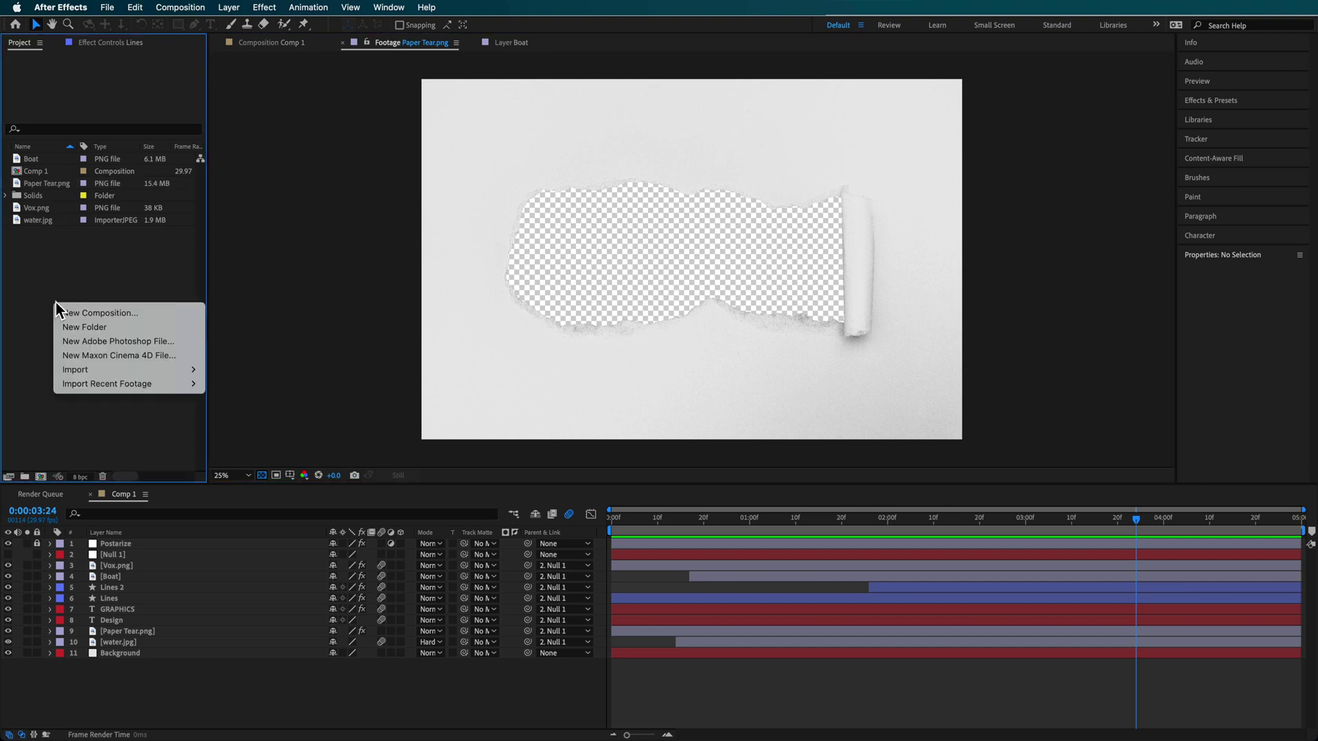
pyautogui.click(99, 313)
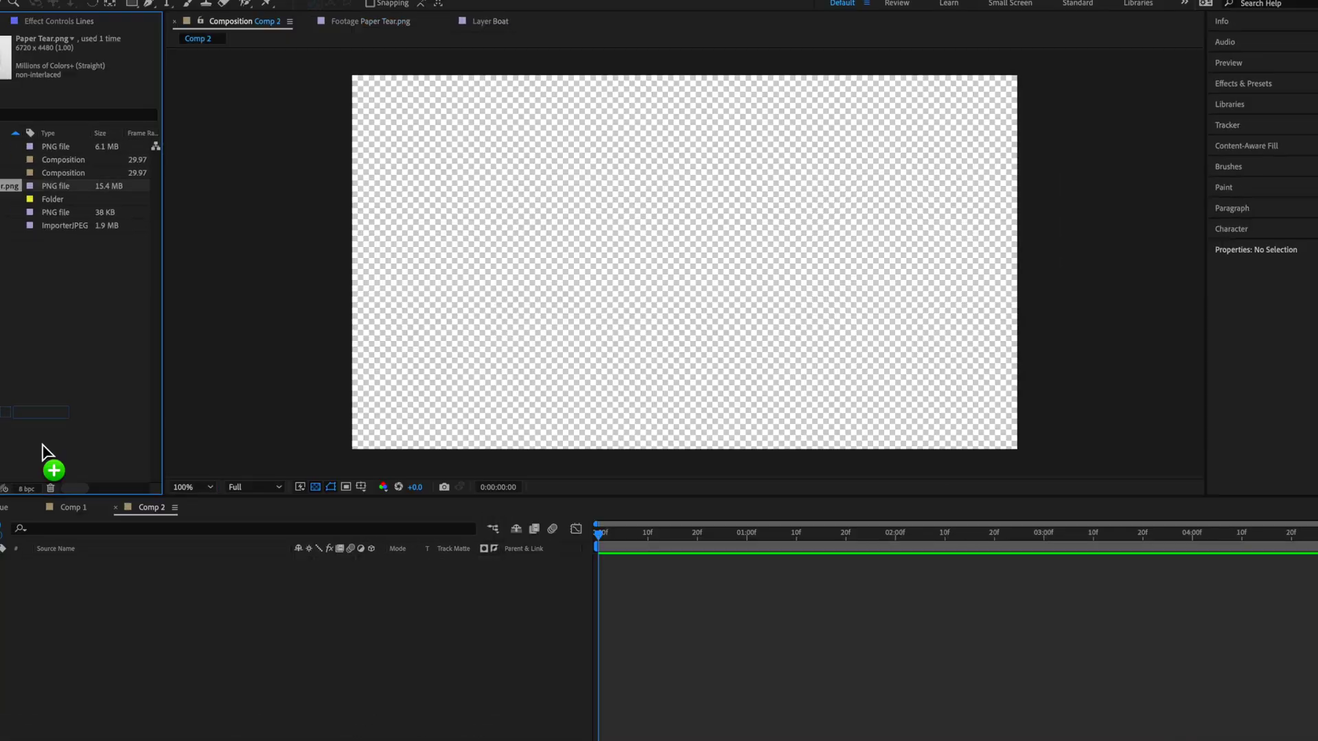
pyautogui.moveTo(44, 455); pyautogui.dragTo(93, 565)
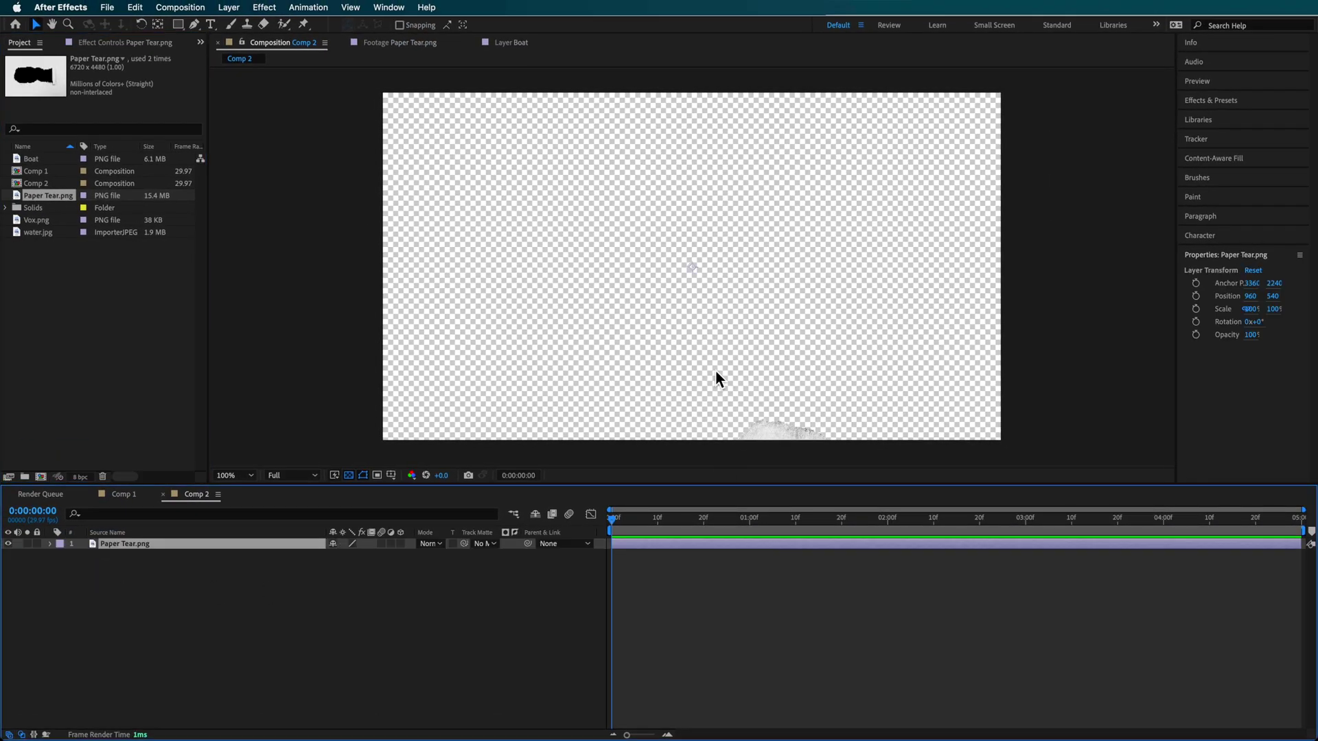
pyautogui.press(',')
pyautogui.press(',')
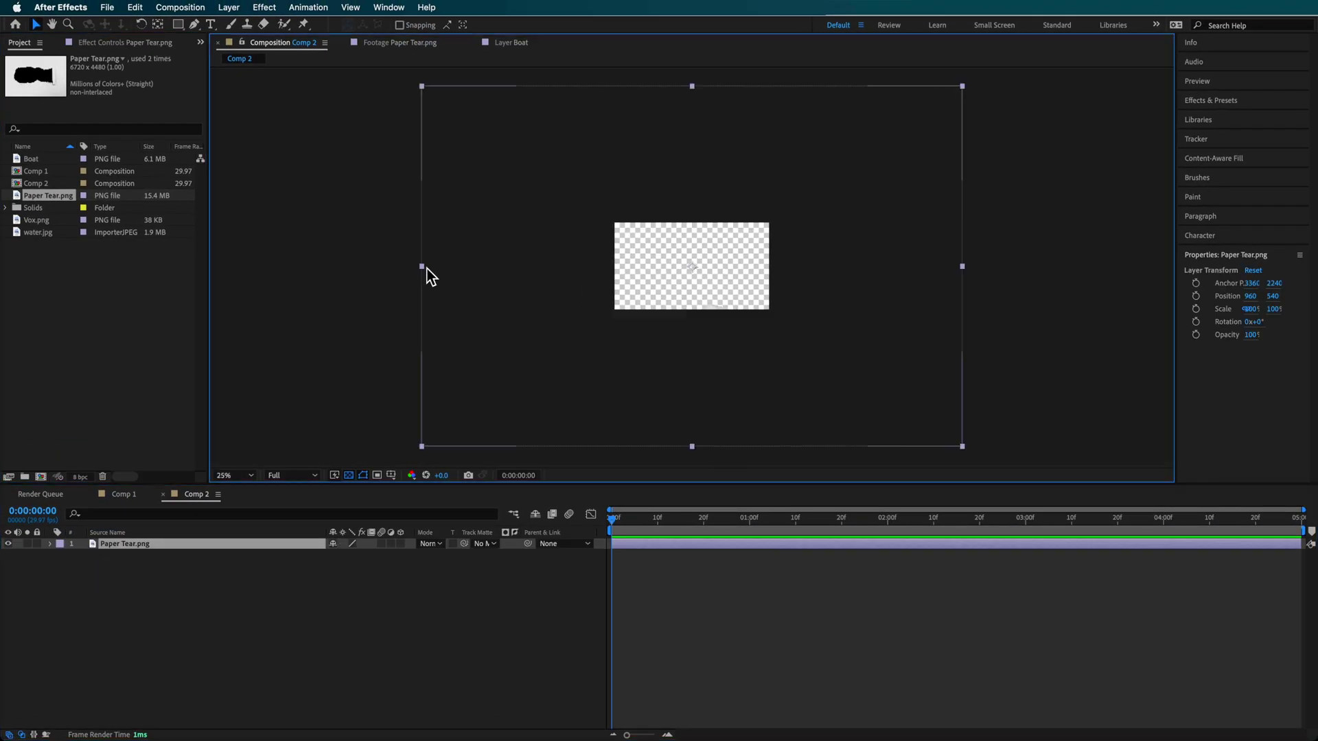
pyautogui.moveTo(422, 266); pyautogui.dragTo(665, 246)
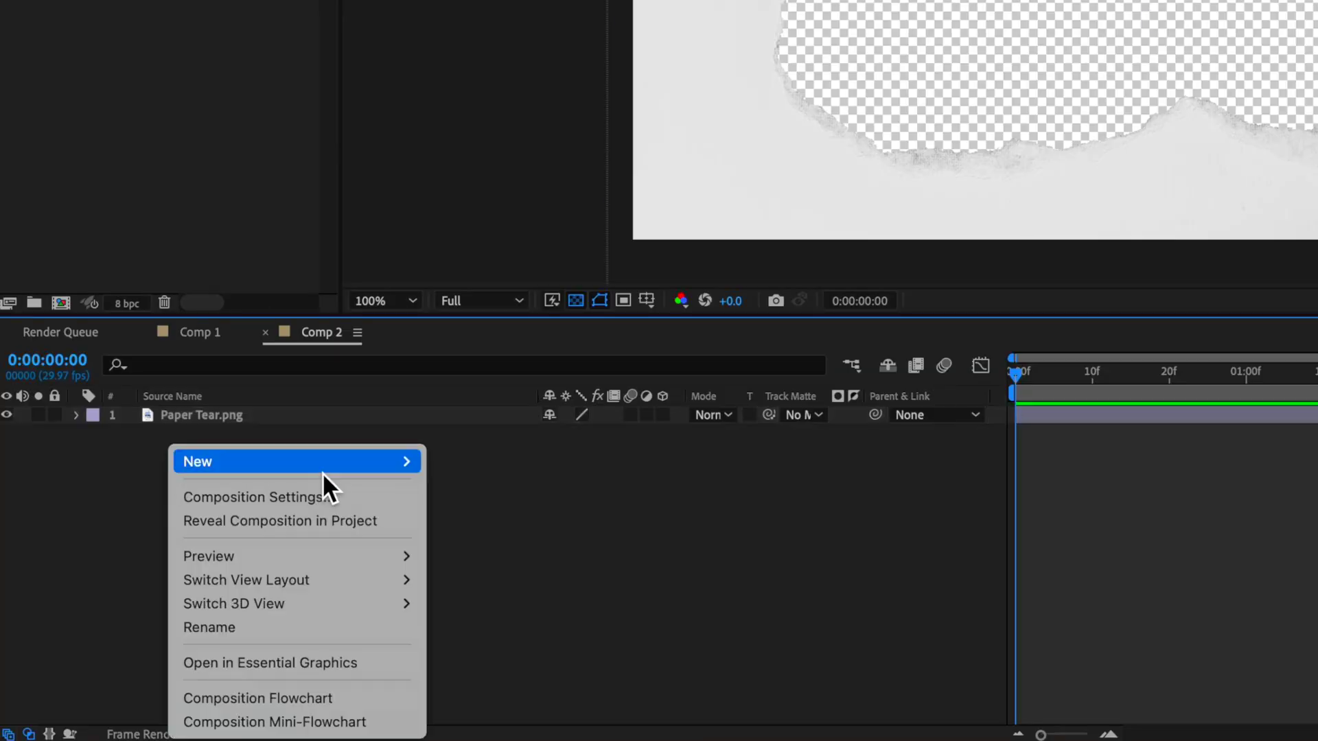
# Add a white solid and place it beneath the Paper Tear.png layer
pyautogui.moveTo(323, 472)
pyautogui.click(492, 523)
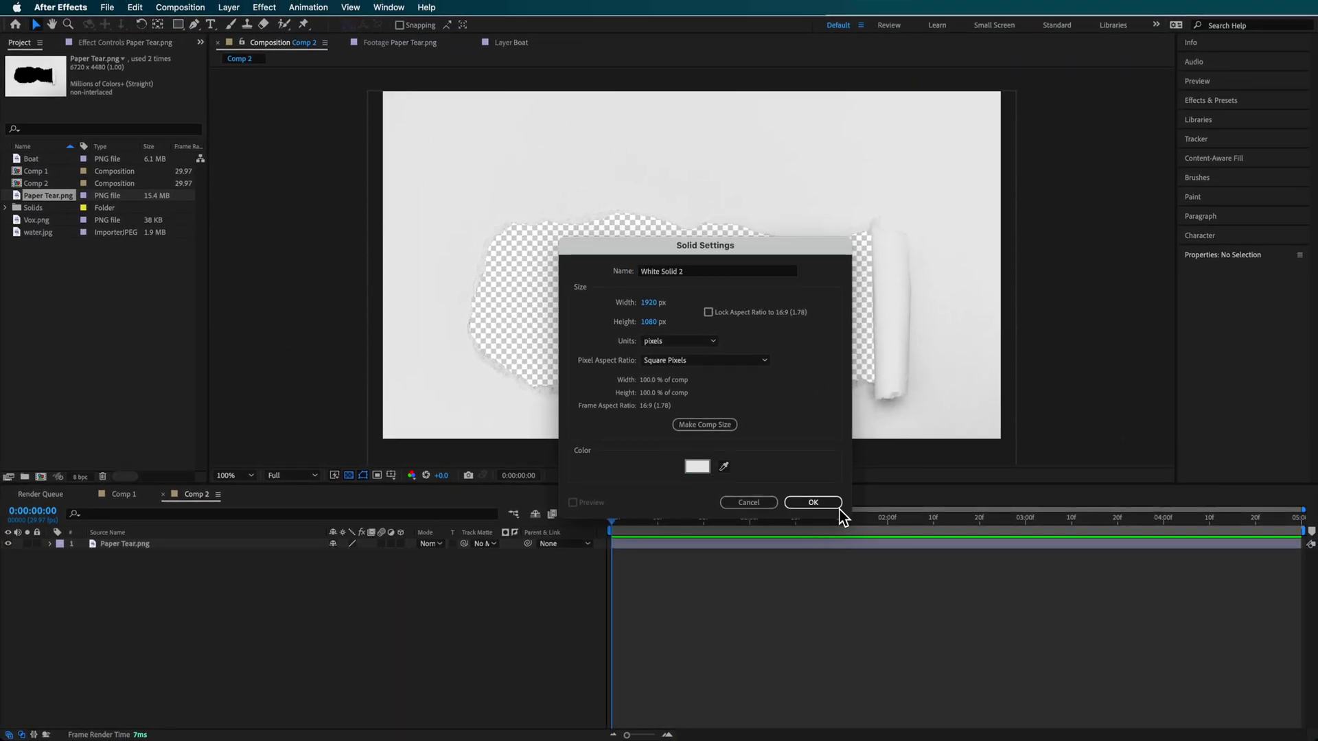
pyautogui.click(813, 502)
pyautogui.moveTo(126, 549); pyautogui.dragTo(103, 606)
pyautogui.click(103, 606)
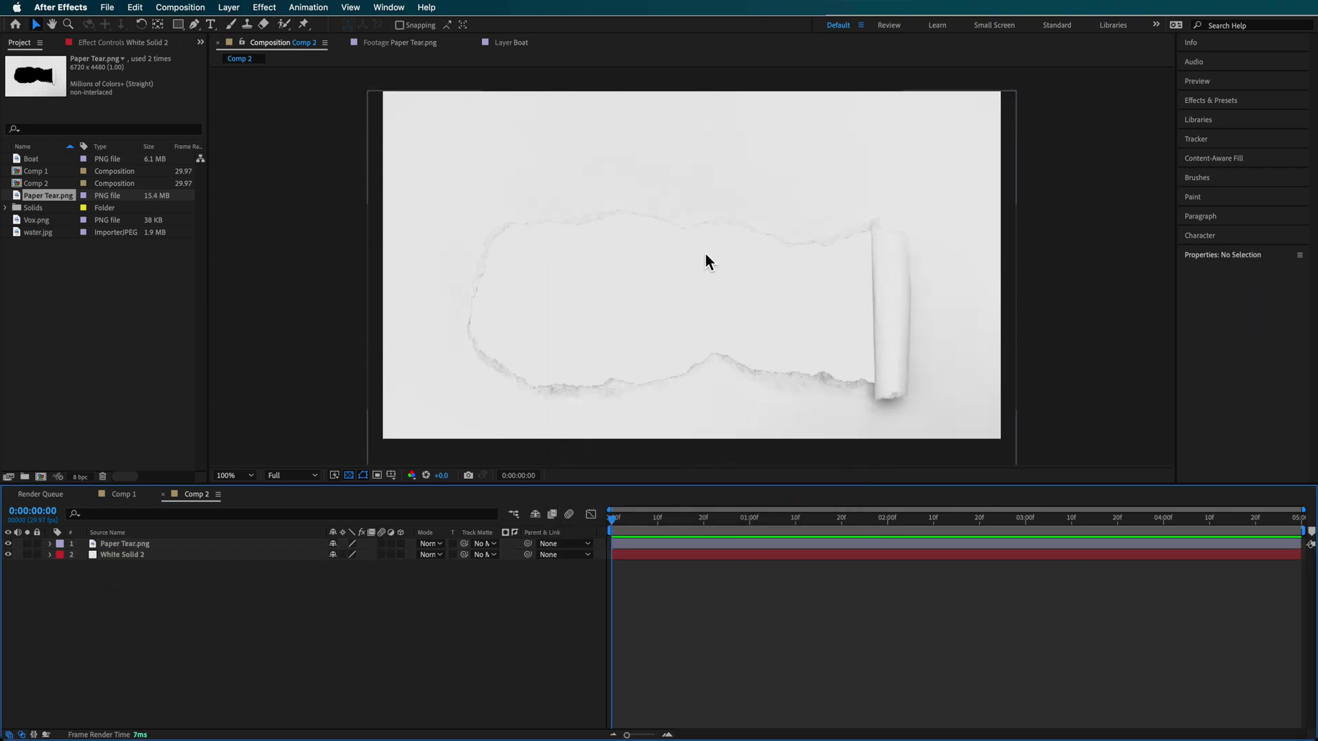
pyautogui.click(122, 545)
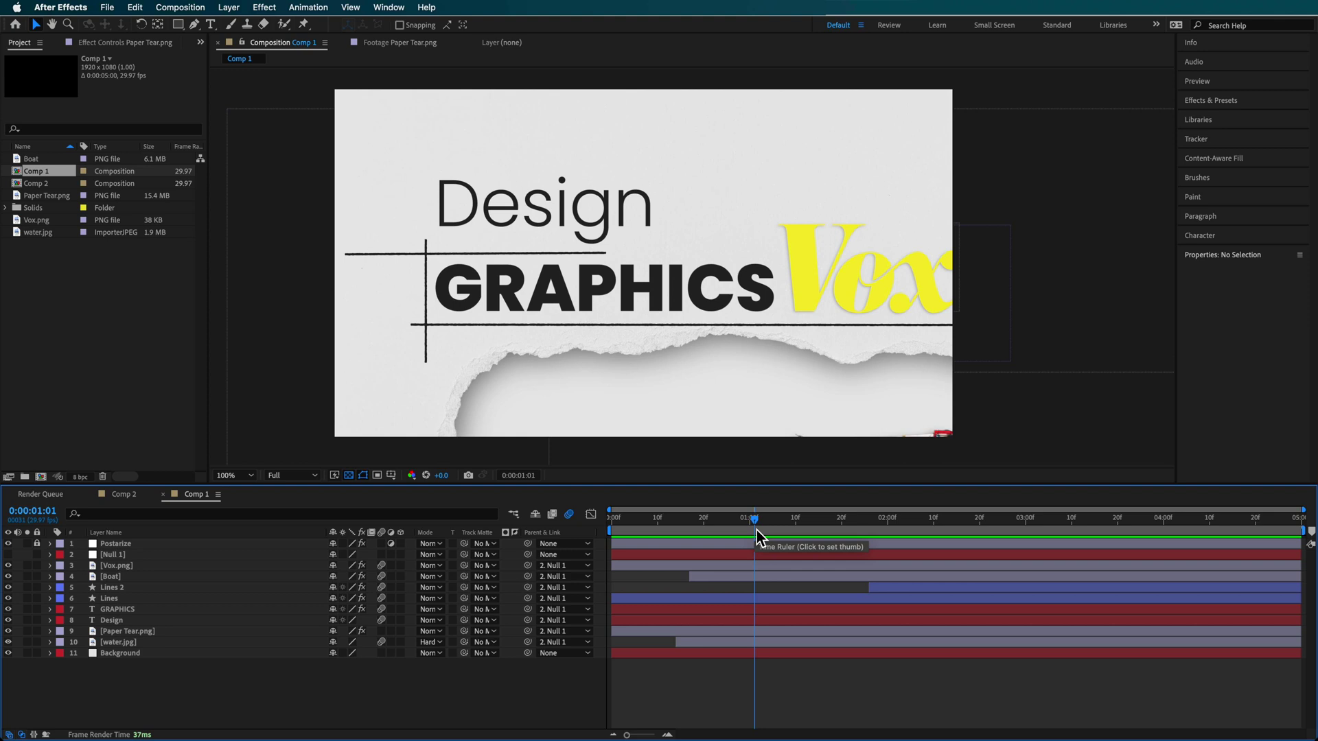
pyautogui.moveTo(756, 530); pyautogui.dragTo(800, 571)
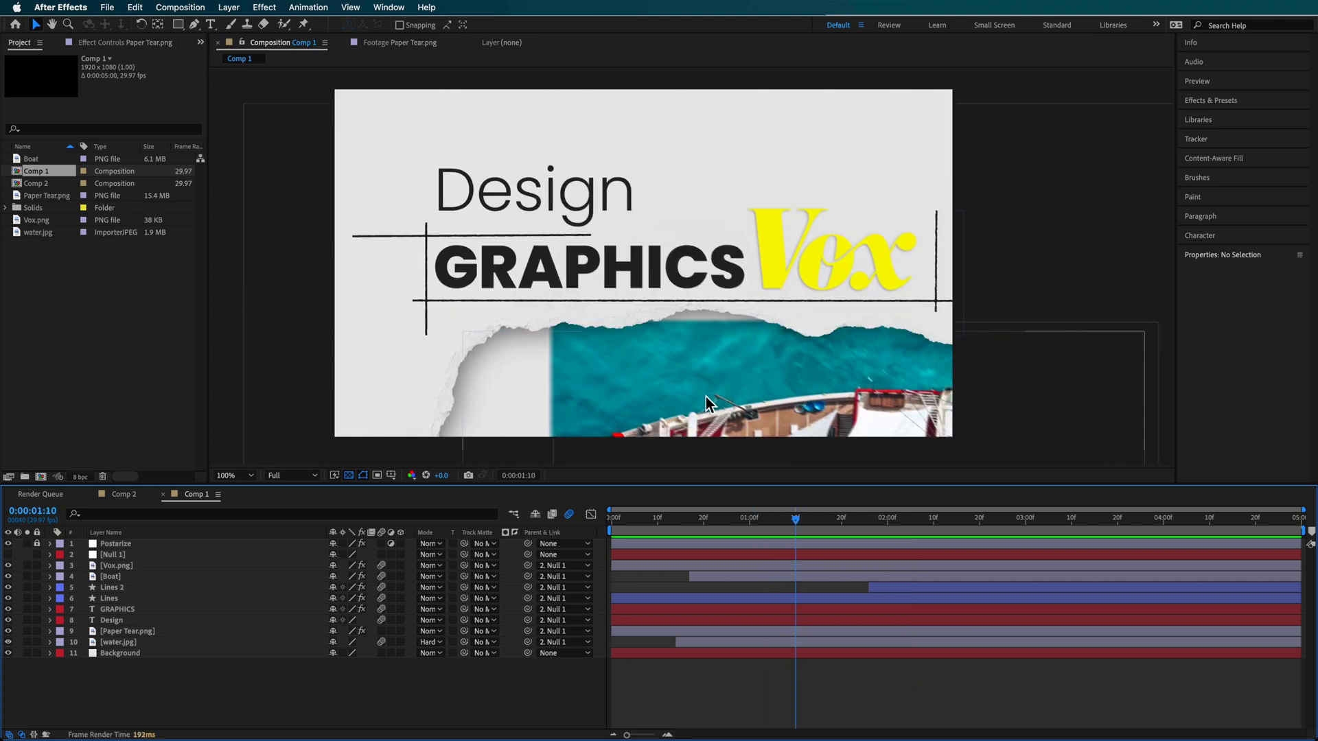
pyautogui.moveTo(862, 526); pyautogui.dragTo(920, 527)
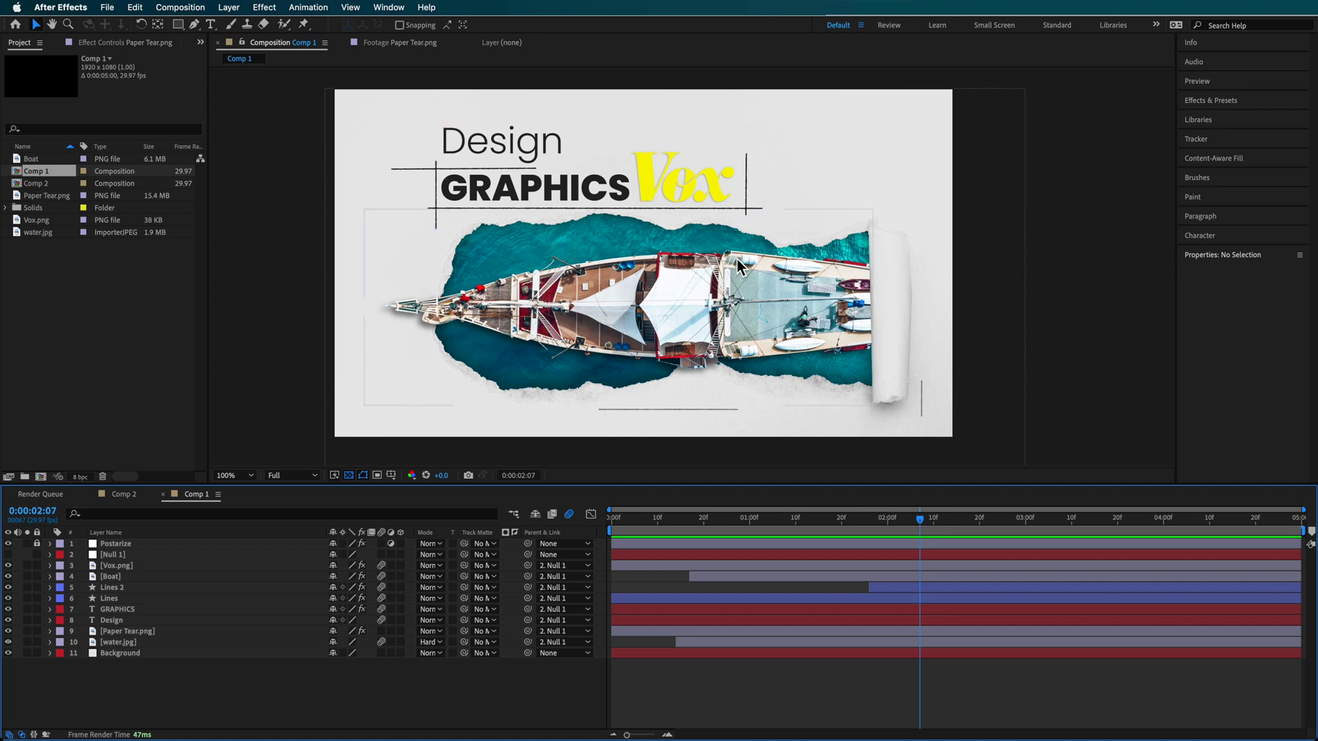
pyautogui.moveTo(879, 526); pyautogui.dragTo(857, 592)
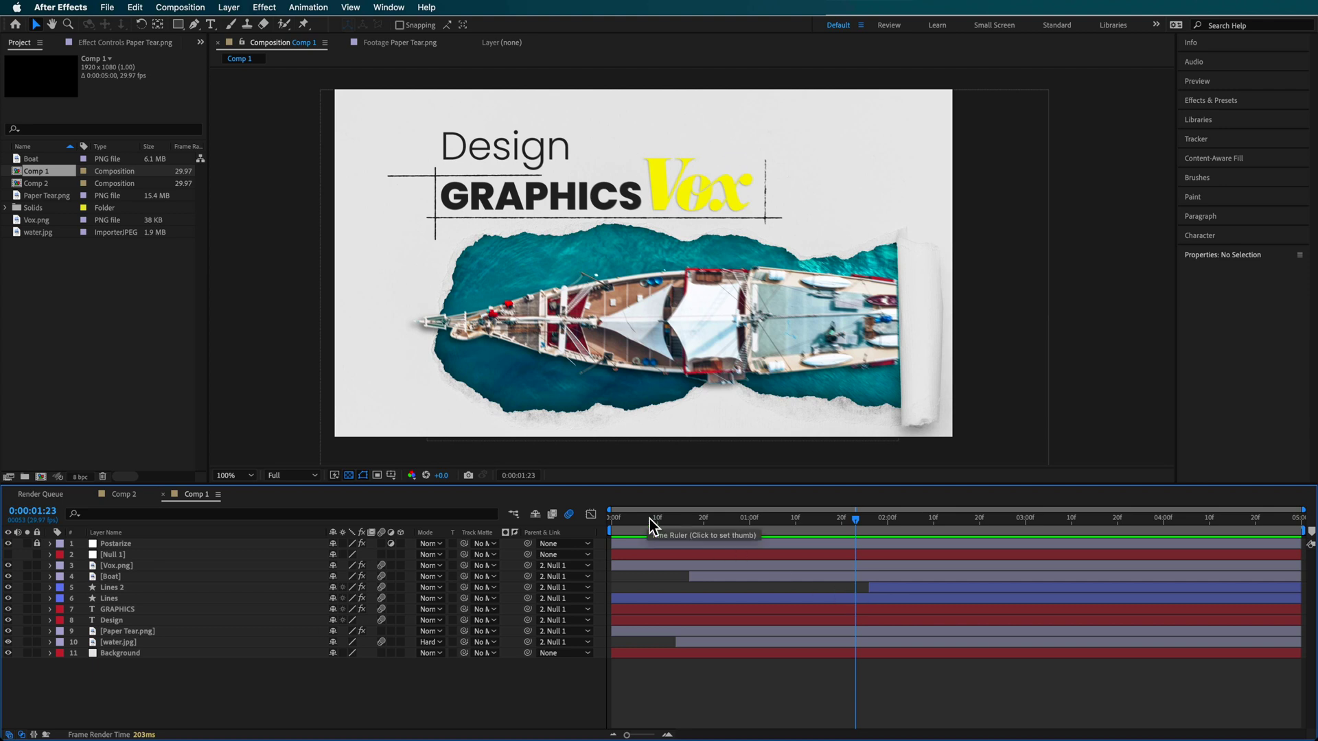
pyautogui.click(924, 530)
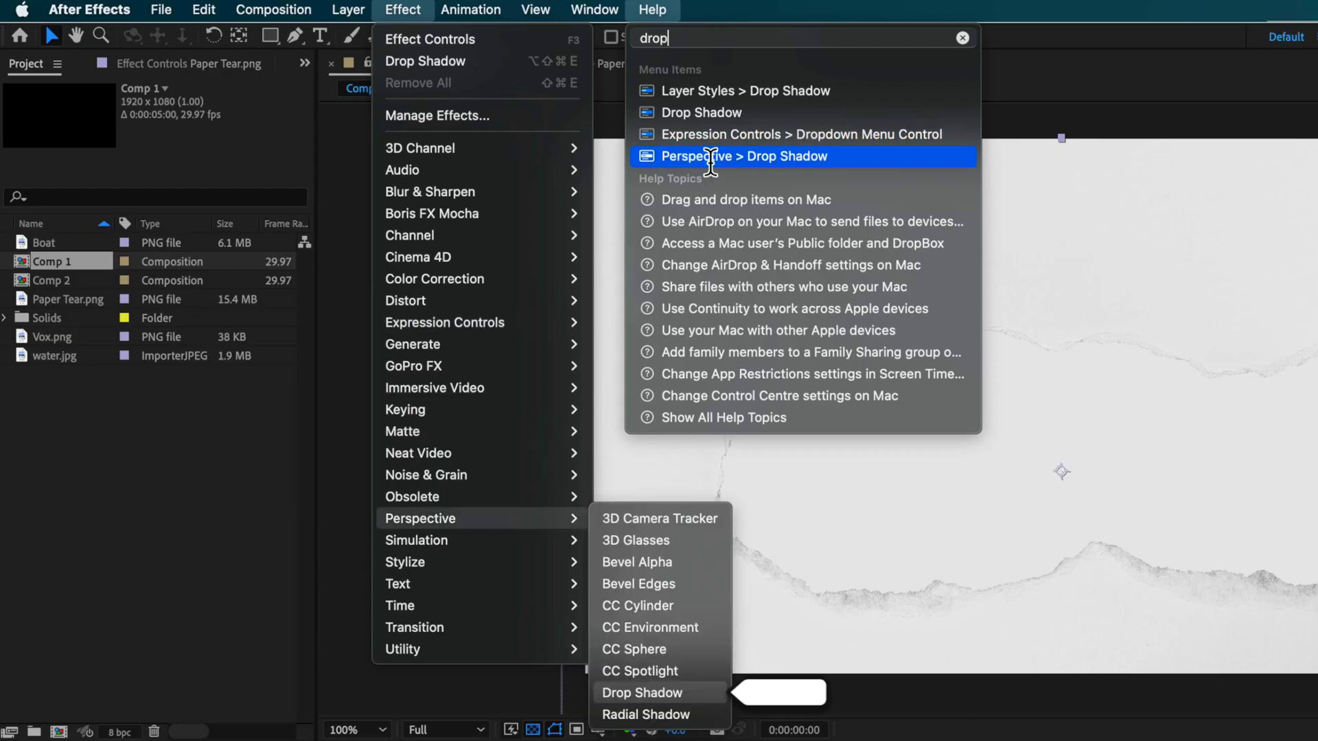
# Give the torn paper a Drop Shadow with softness 230 and distance 5
pyautogui.press('Return')
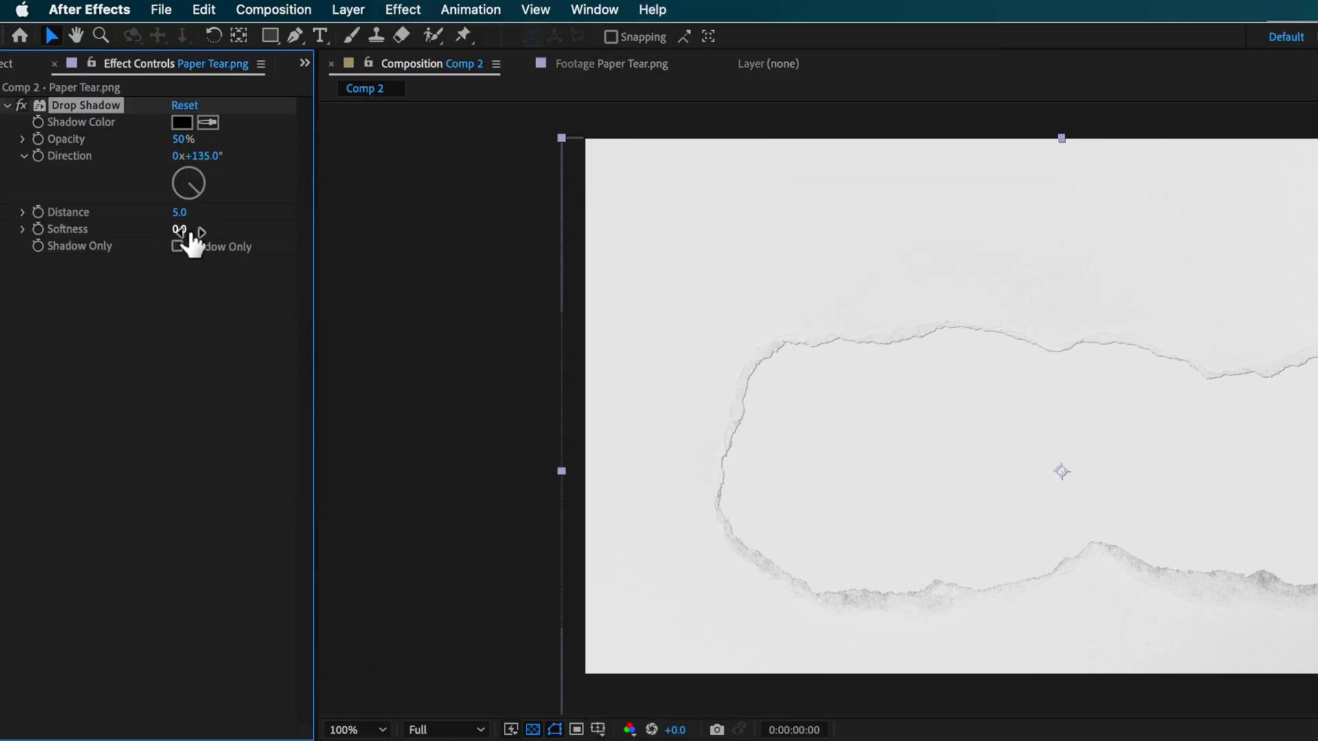
pyautogui.moveTo(191, 233); pyautogui.dragTo(274, 231)
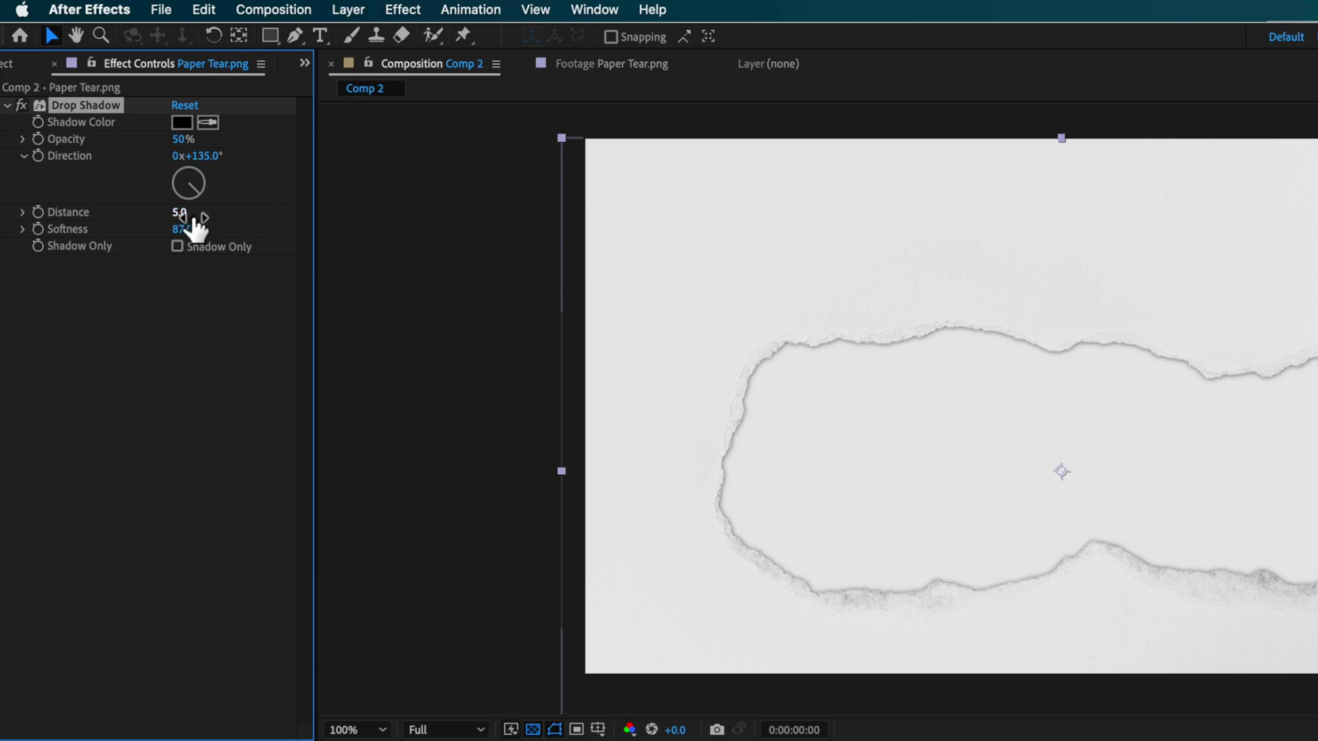
pyautogui.moveTo(195, 218); pyautogui.dragTo(192, 168)
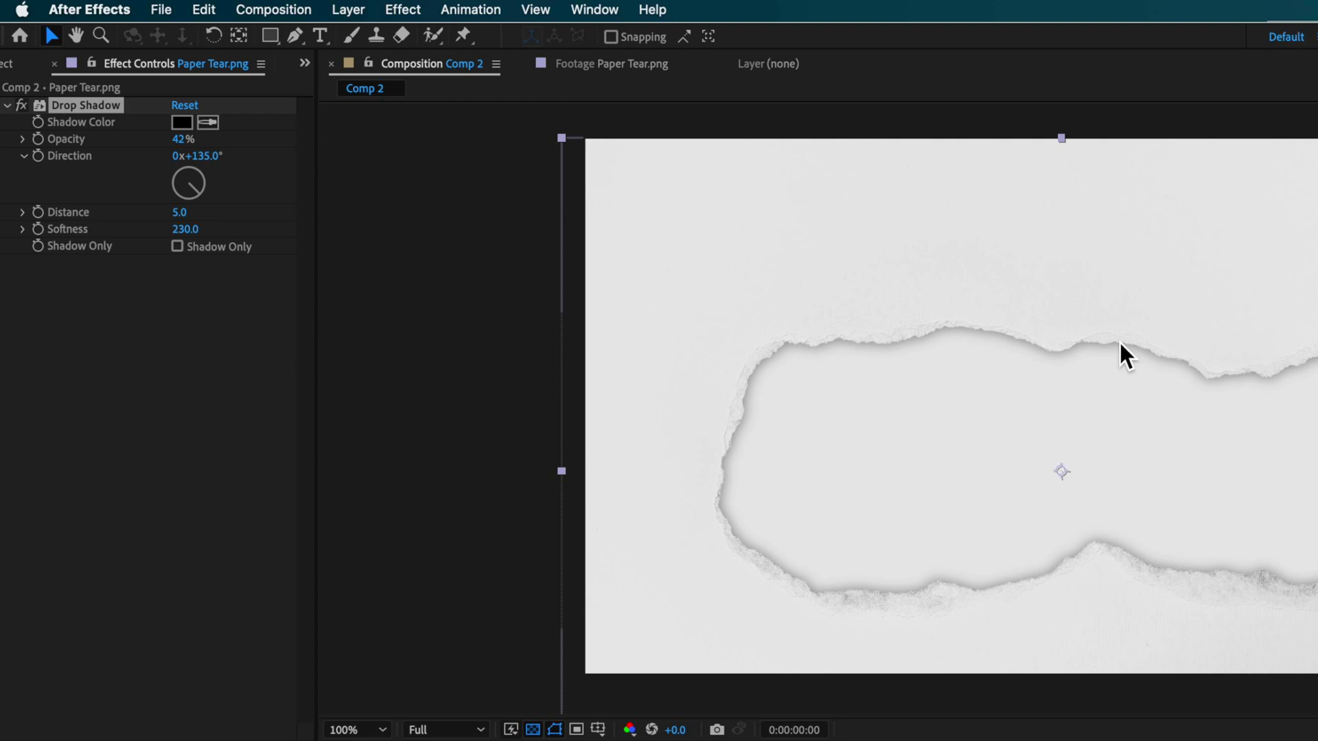
# Deselect everything and open the Boat image footage from the Project panel
pyautogui.press('super+shift+a')
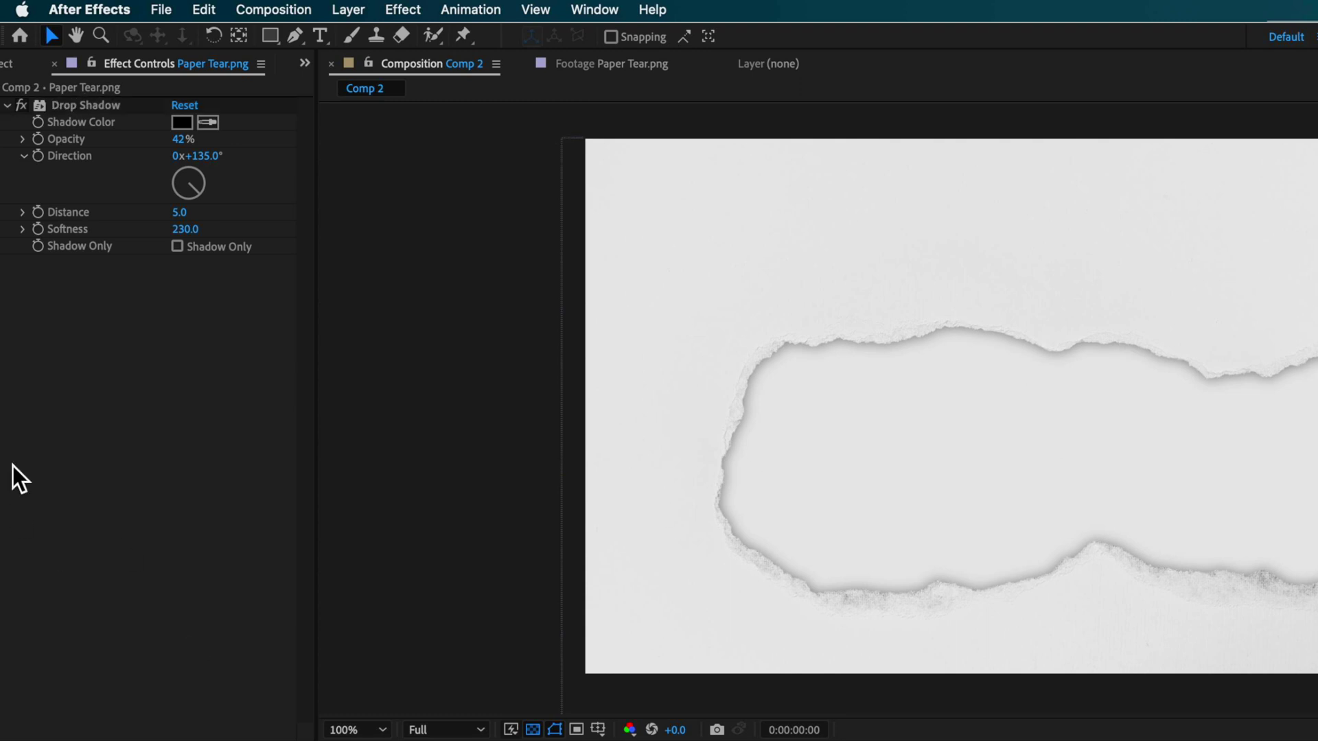
pyautogui.click(6, 63)
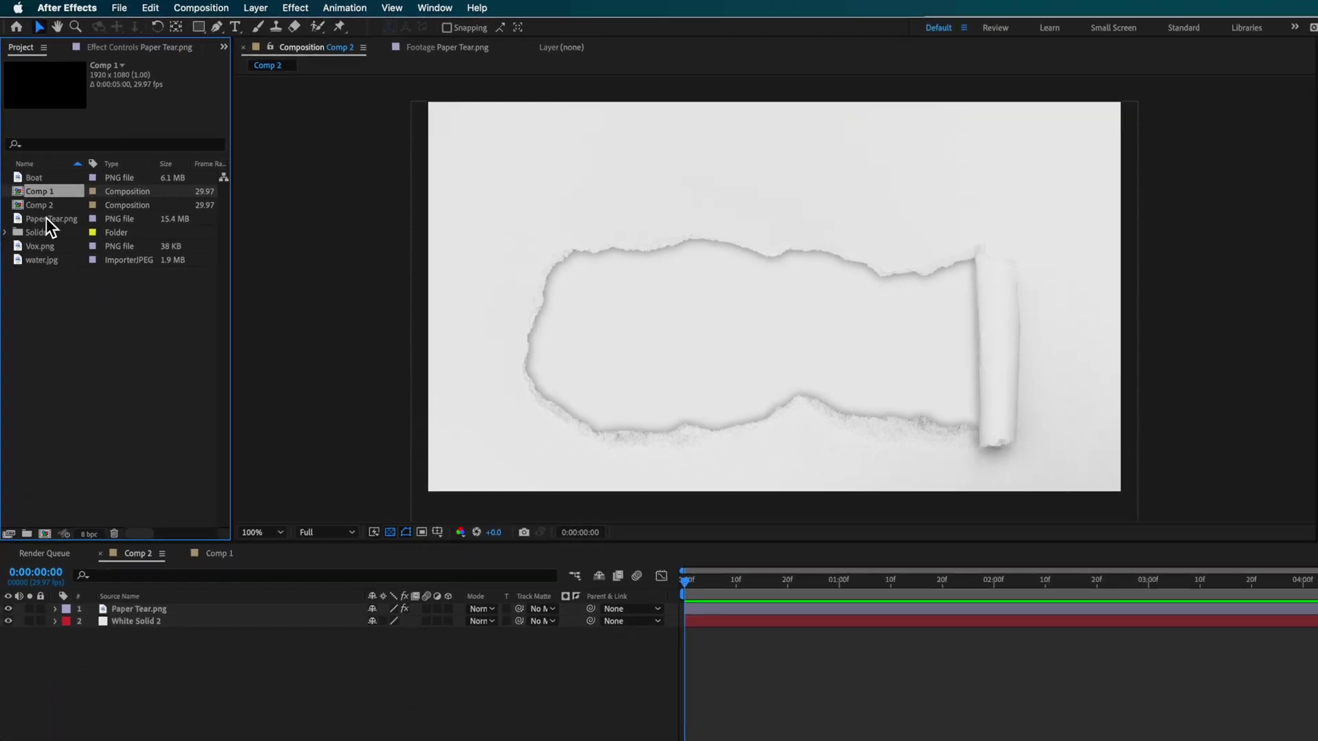
pyautogui.doubleClick(32, 159)
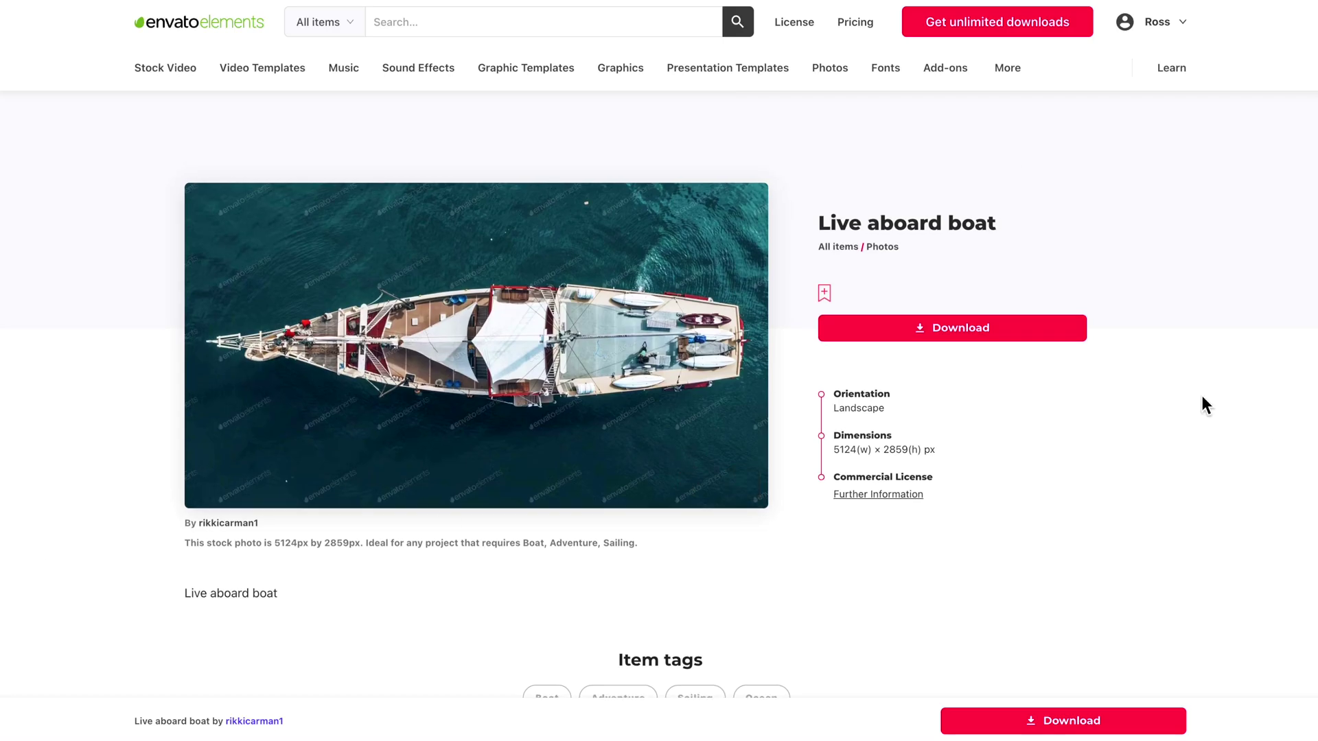
# Save the Live aboard boat photo to the YouTube Tutorials project and browse further results
pyautogui.click(962, 332)
pyautogui.click(582, 379)
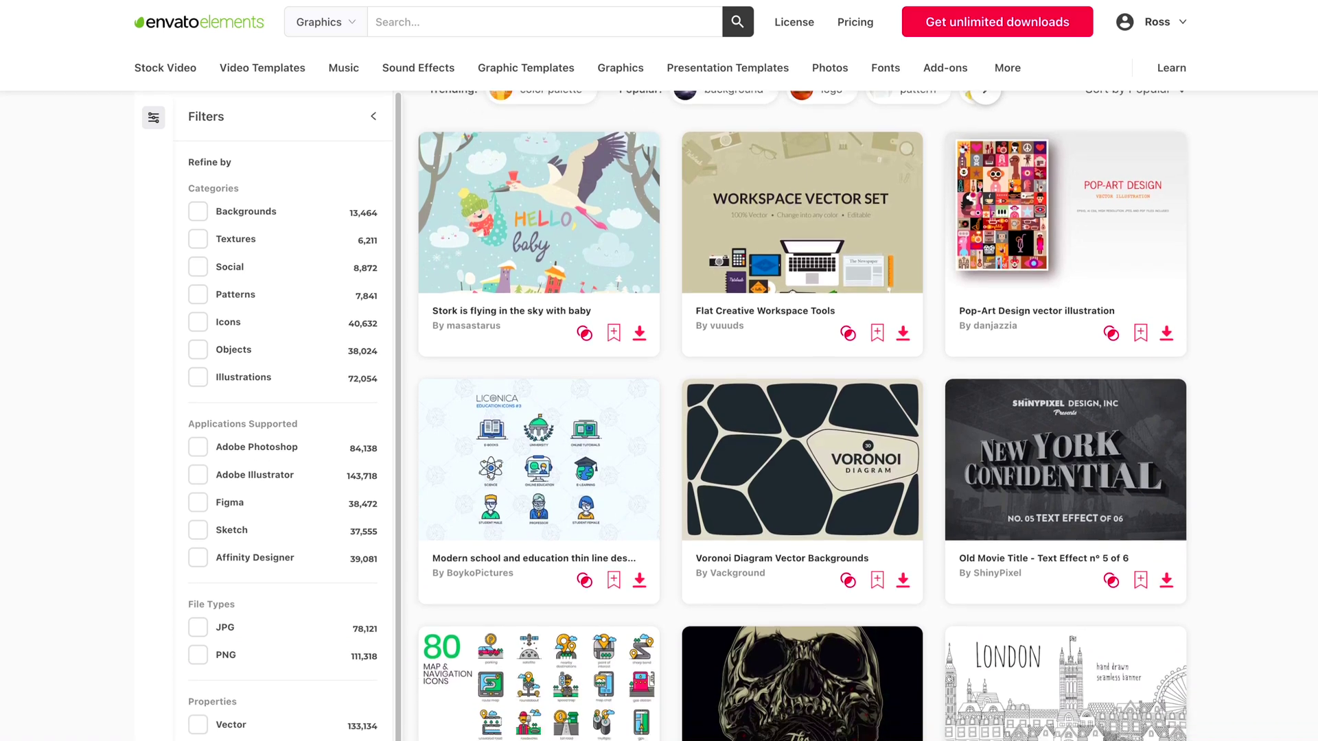
pyautogui.scroll(-8, 661, 415)
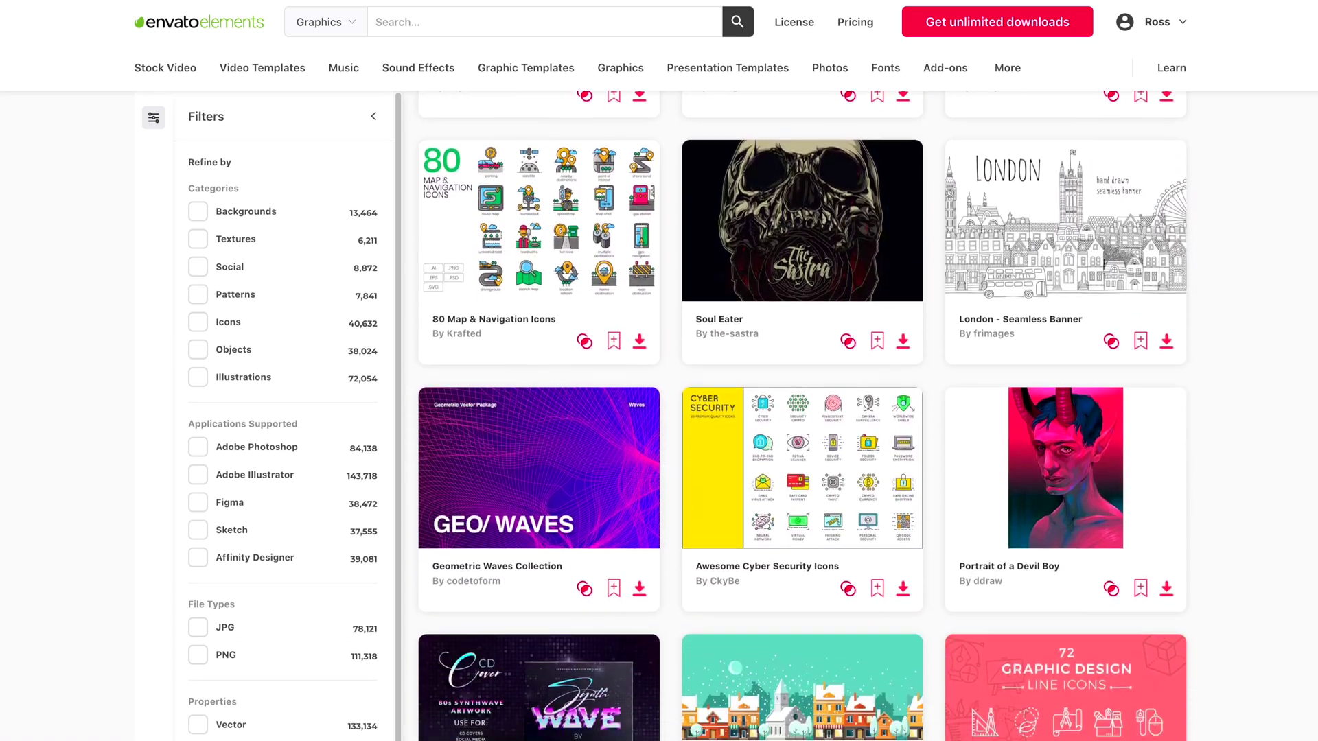
pyautogui.scroll(-10, 661, 415)
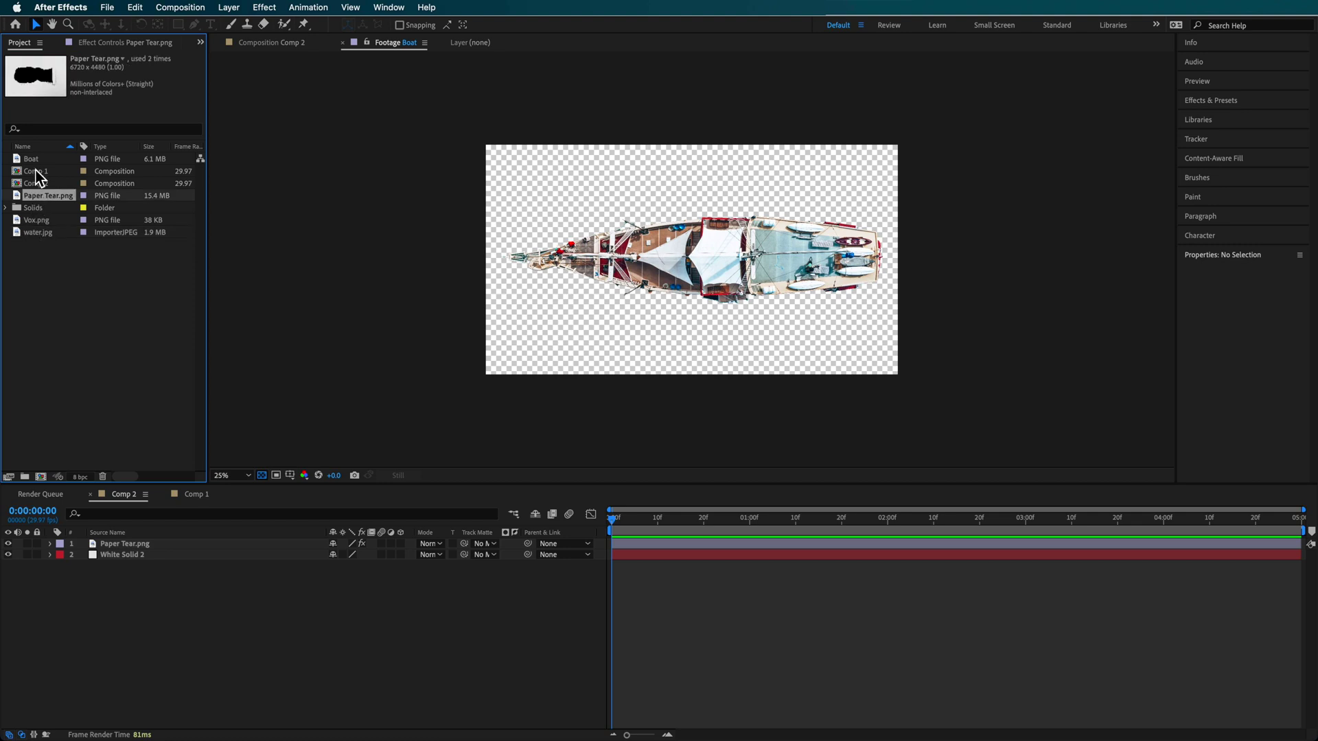
# Put water.jpg under Paper Tear.png in Comp 2, scaled to about 27% inside the tear
pyautogui.click(36, 220)
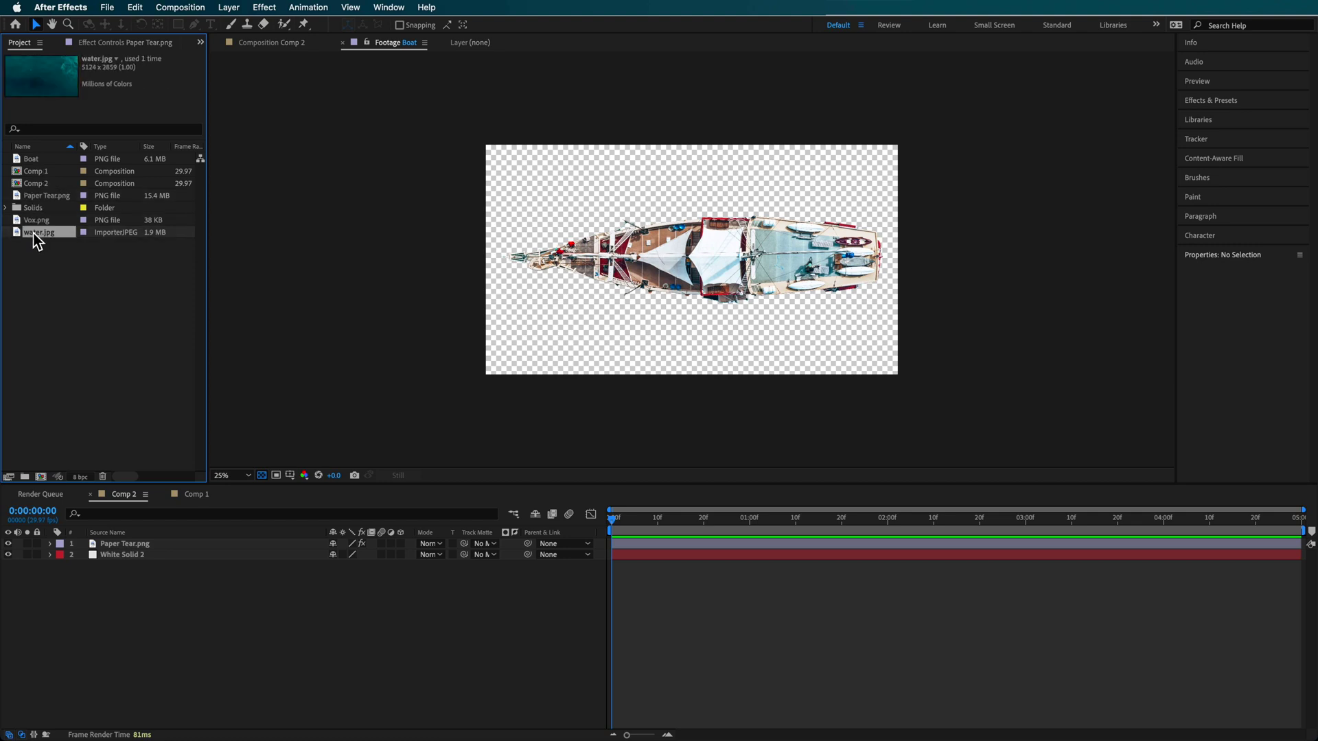
pyautogui.doubleClick(36, 232)
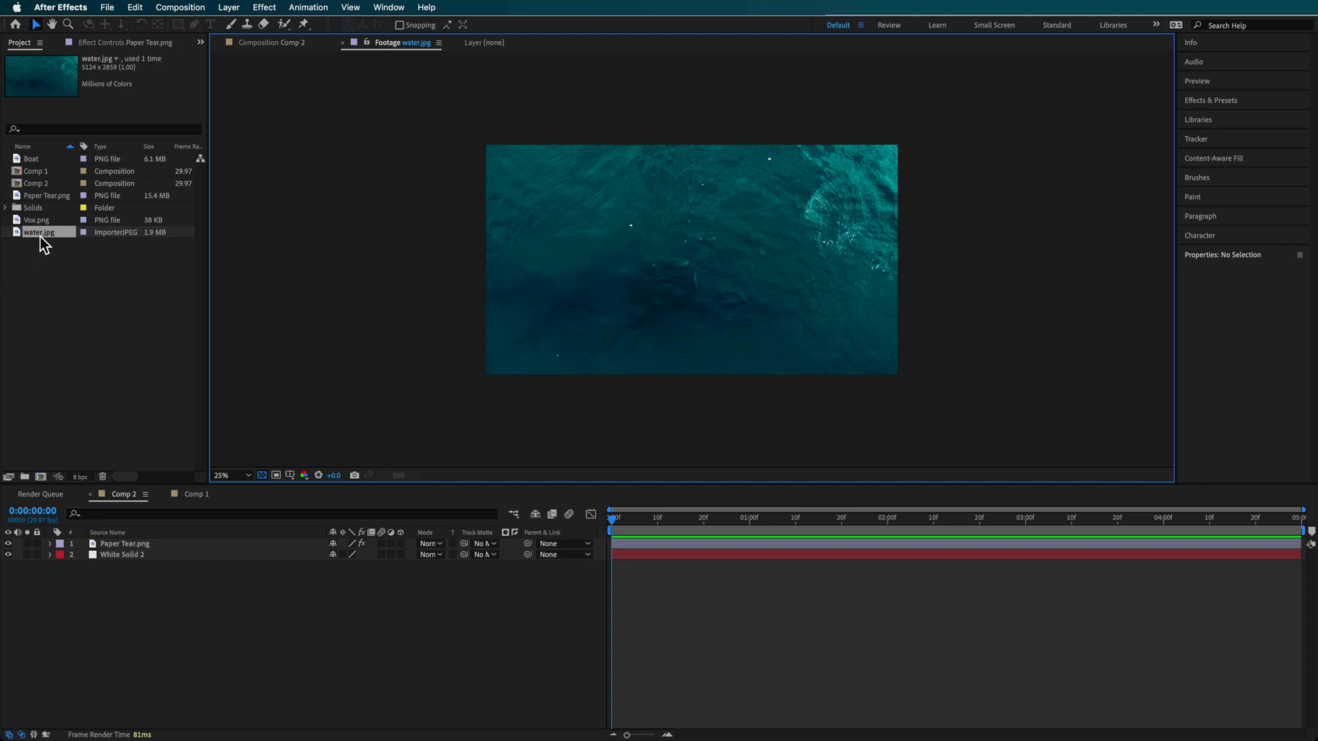
pyautogui.moveTo(40, 233); pyautogui.dragTo(122, 552)
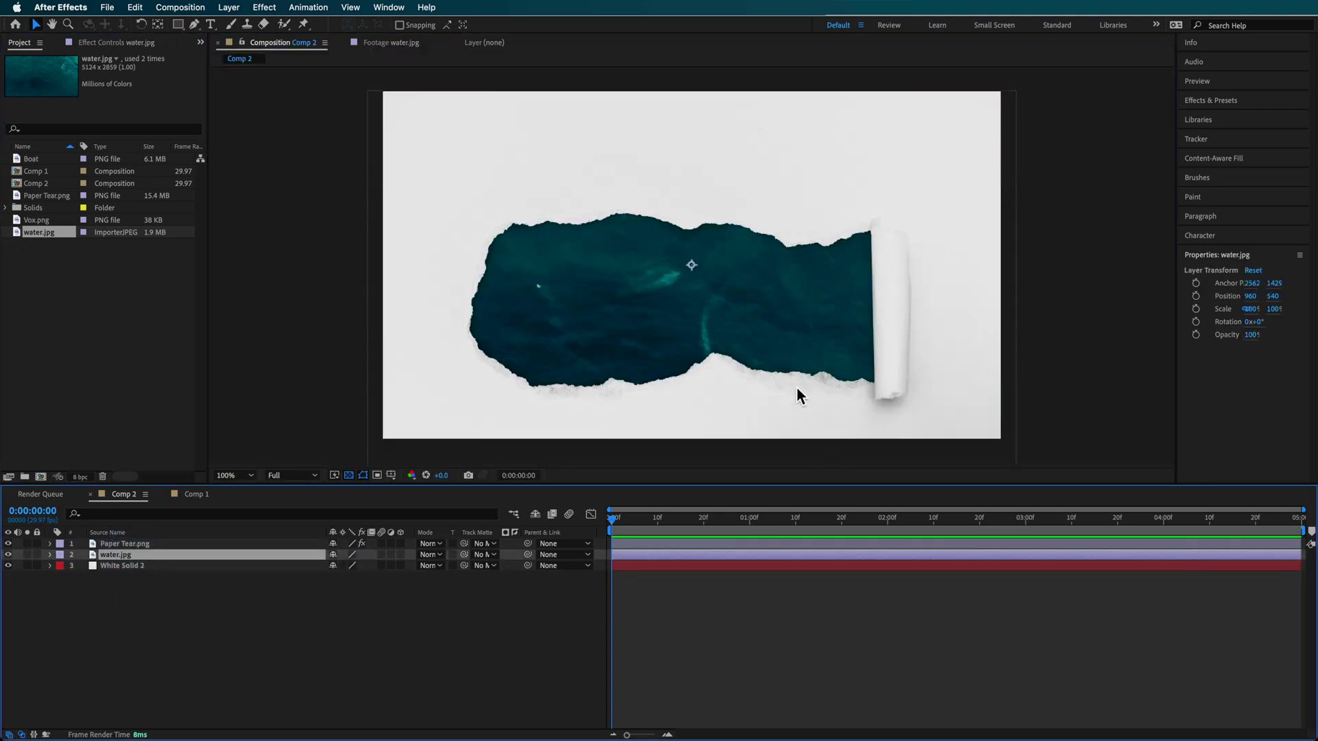
pyautogui.press(',')
pyautogui.press(',')
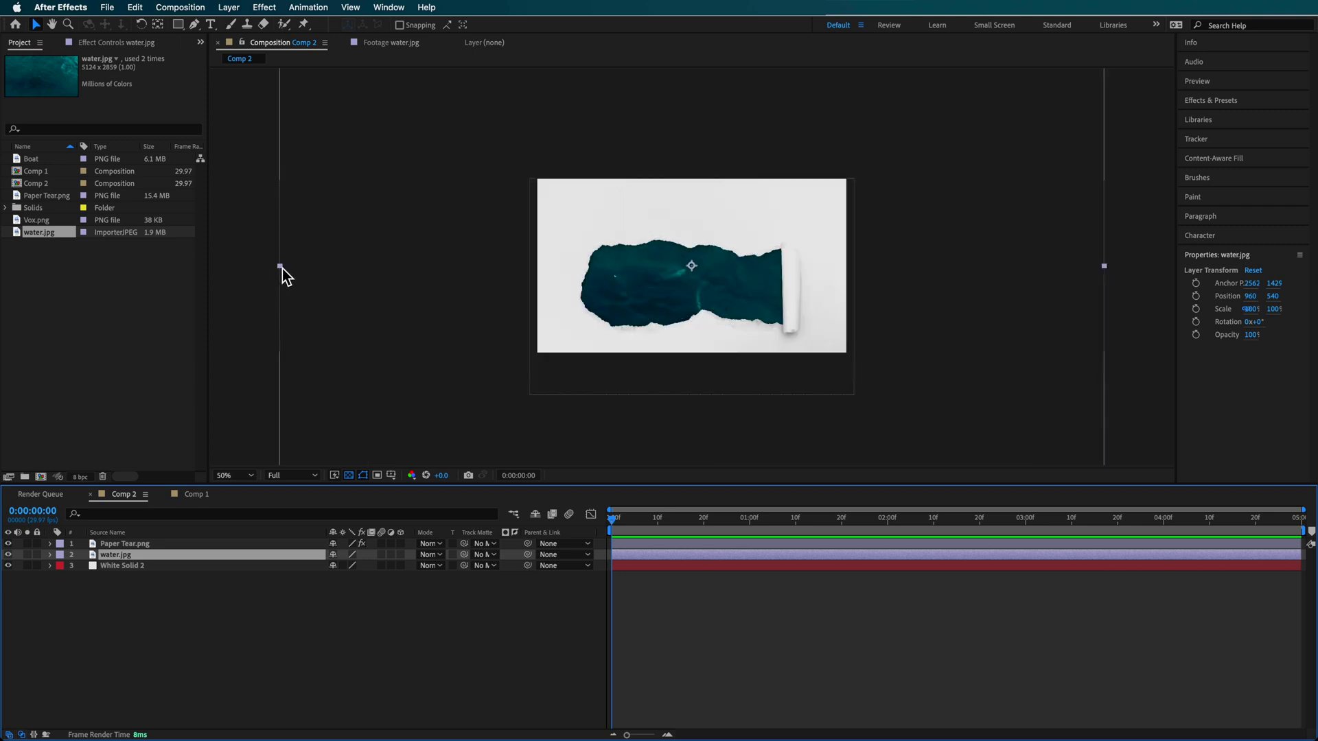
pyautogui.moveTo(282, 269); pyautogui.dragTo(599, 281)
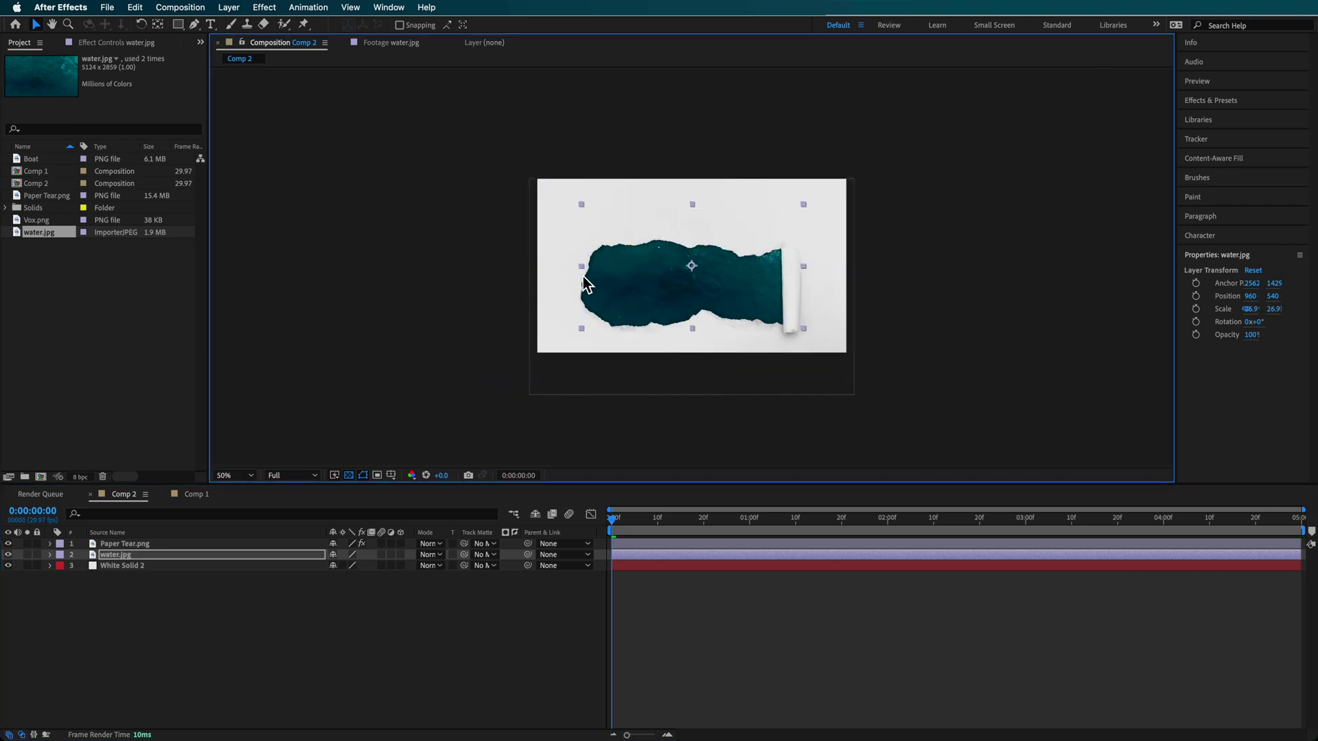
pyautogui.moveTo(713, 289); pyautogui.dragTo(707, 307)
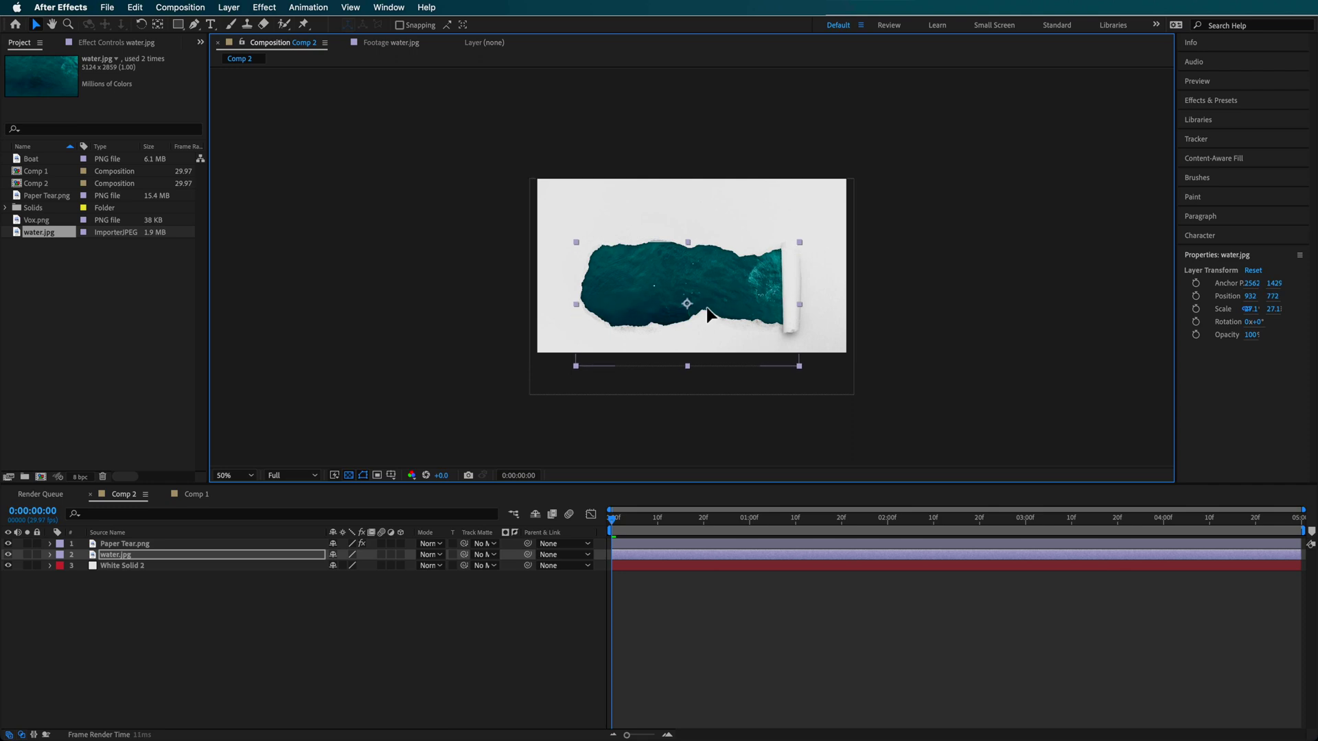
pyautogui.press('.')
pyautogui.press('.')
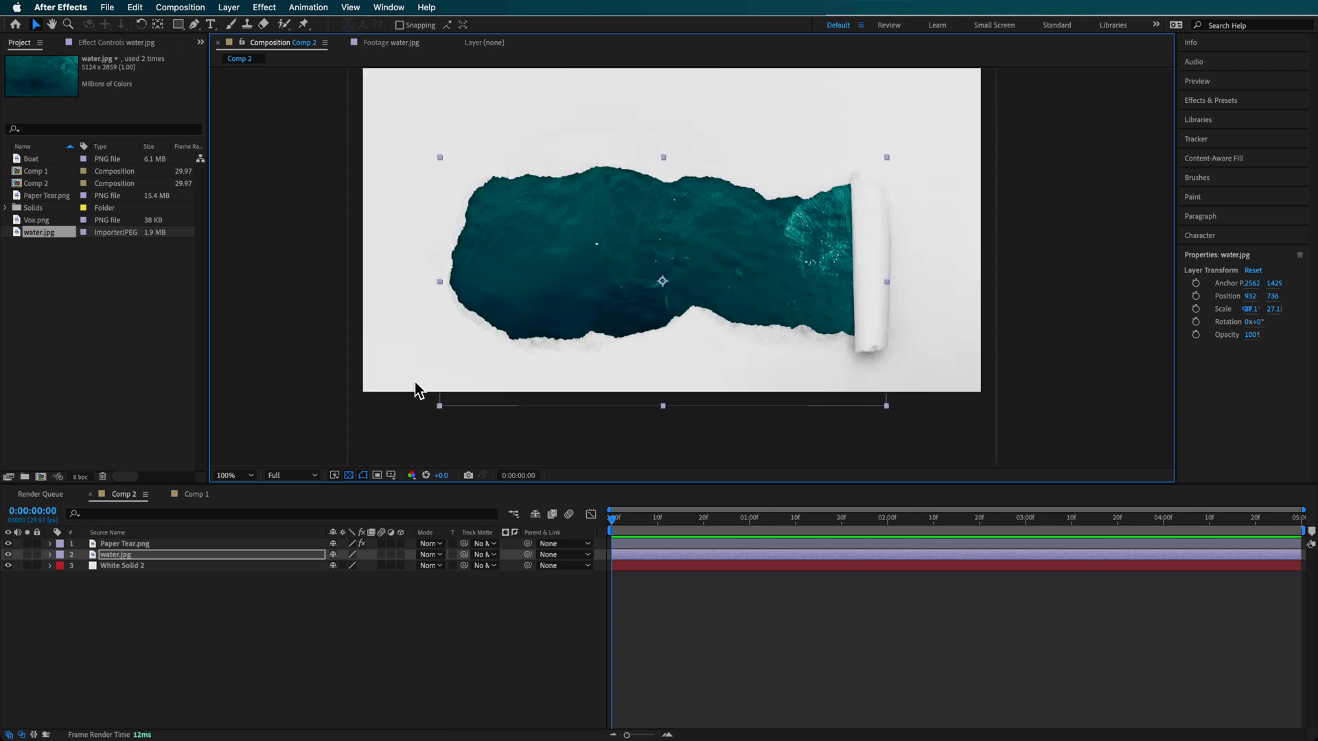
# Add the Boat image to Comp 2, shrink it, and move it above Paper Tear.png
pyautogui.moveTo(33, 160); pyautogui.dragTo(121, 549)
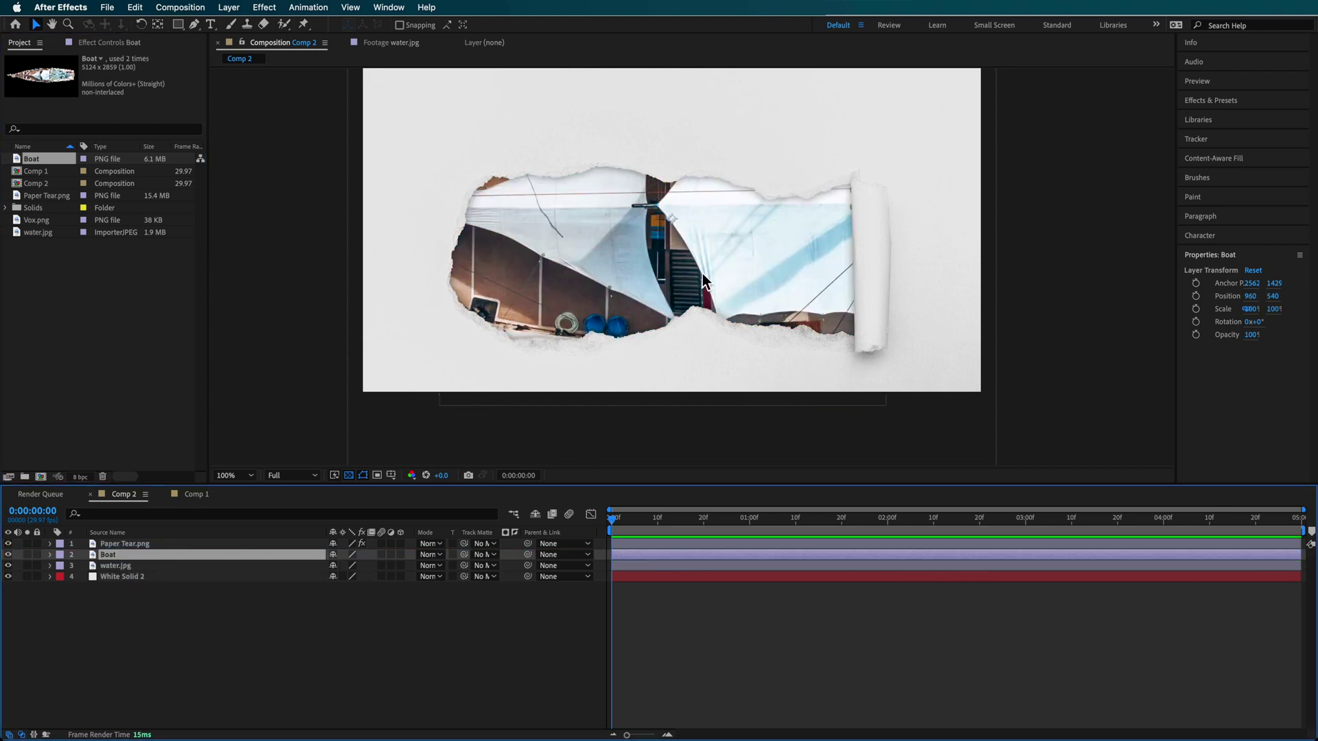
pyautogui.press(',')
pyautogui.moveTo(272, 243); pyautogui.dragTo(736, 277)
pyautogui.scroll(2, 733, 285)
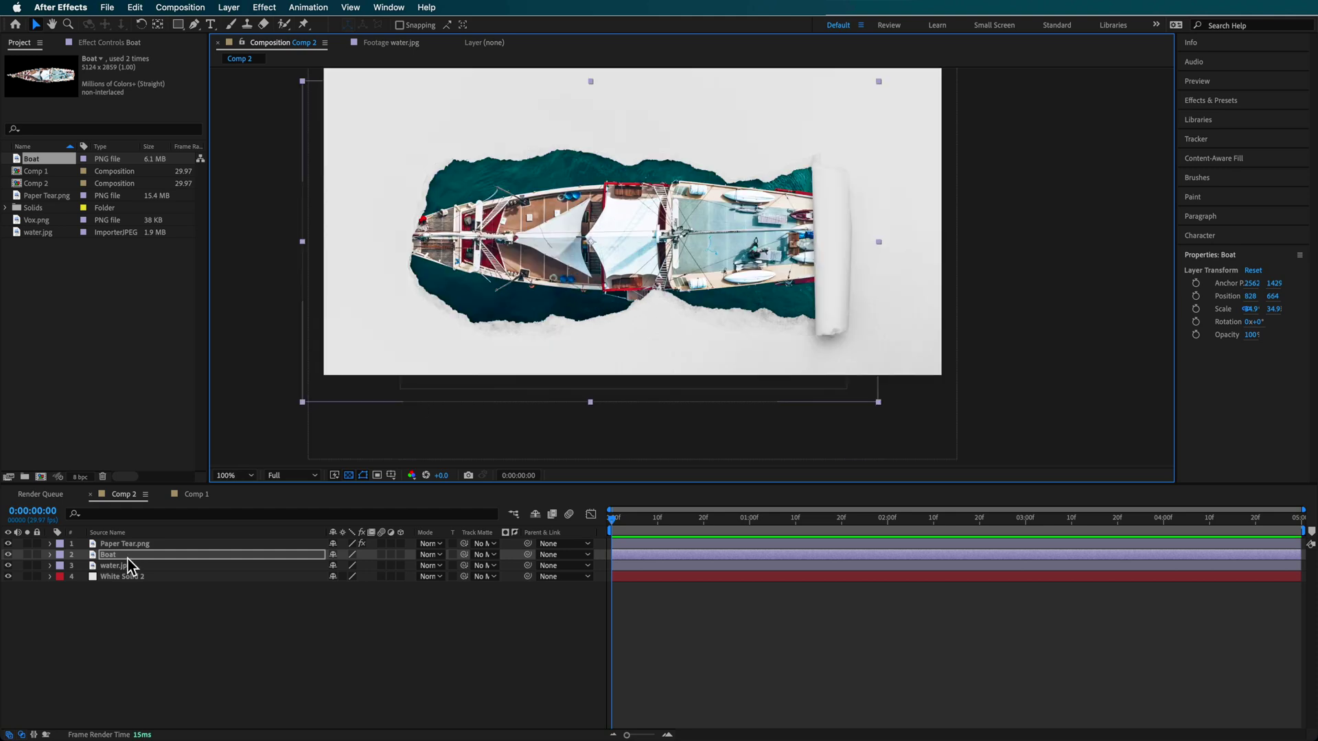
pyautogui.moveTo(130, 556); pyautogui.dragTo(131, 540)
# Fine-tune the boat to about 34% scale, positioned along the tear
pyautogui.moveTo(663, 264); pyautogui.dragTo(645, 265)
pyautogui.moveTo(862, 241); pyautogui.dragTo(828, 247)
pyautogui.moveTo(613, 246); pyautogui.dragTo(636, 244)
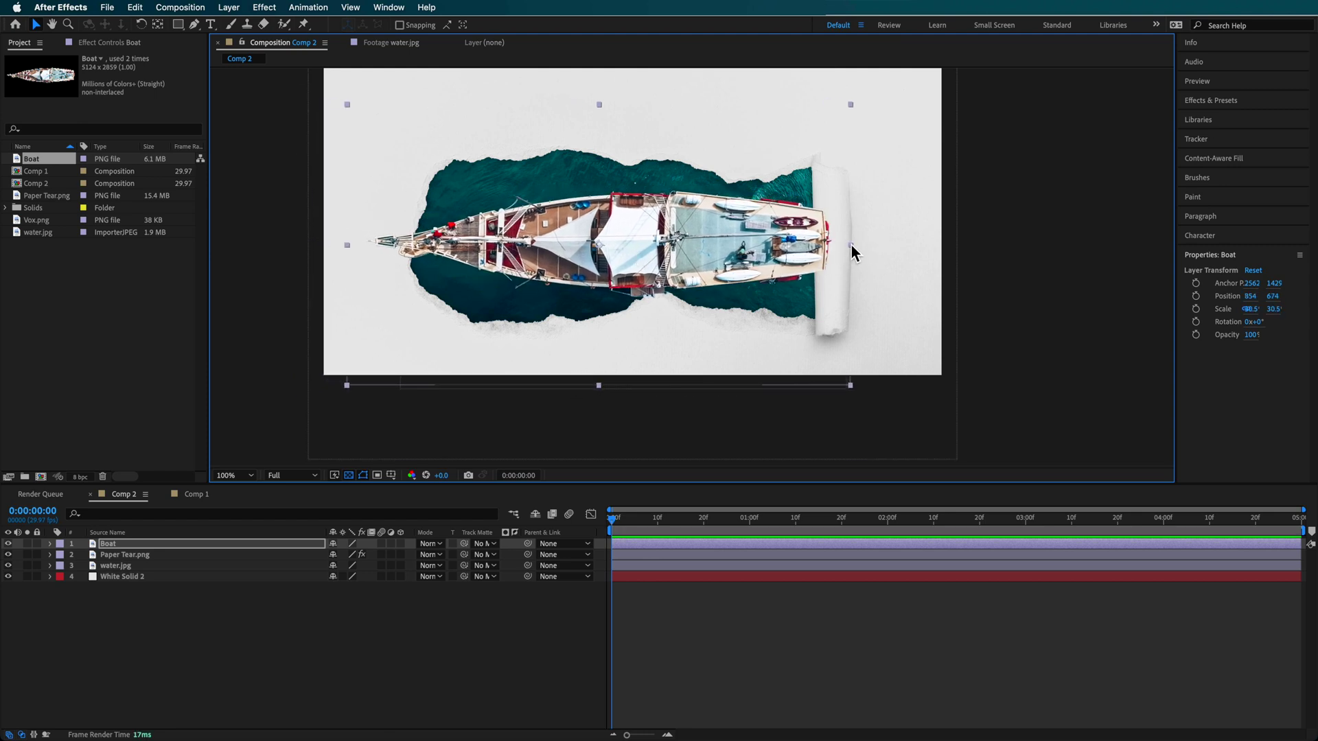
pyautogui.moveTo(852, 247)
pyautogui.mouseDown()
pyautogui.moveTo(883, 250)
pyautogui.moveTo(871, 249)
pyautogui.mouseUp()
pyautogui.moveTo(735, 259); pyautogui.dragTo(745, 258)
pyautogui.moveTo(868, 250); pyautogui.dragTo(879, 250)
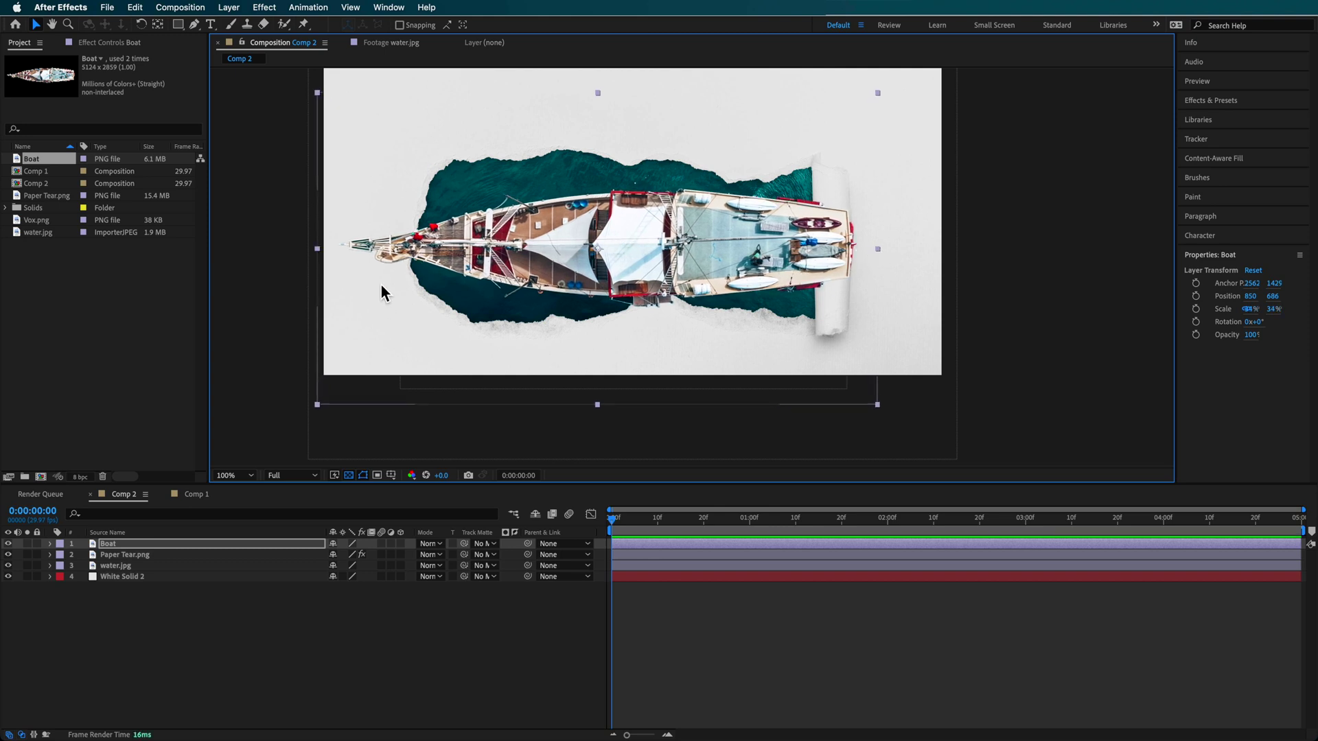
pyautogui.moveTo(528, 253); pyautogui.dragTo(426, 254)
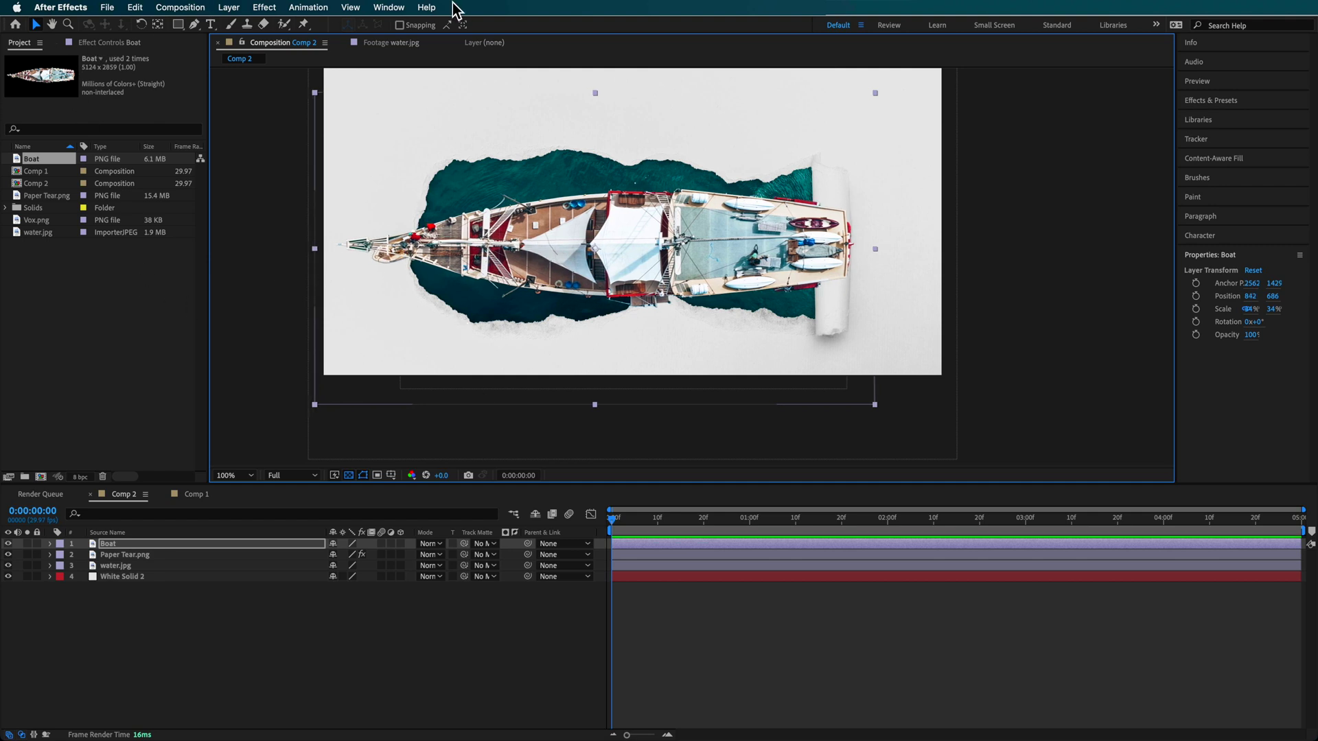
pyautogui.click(432, 8)
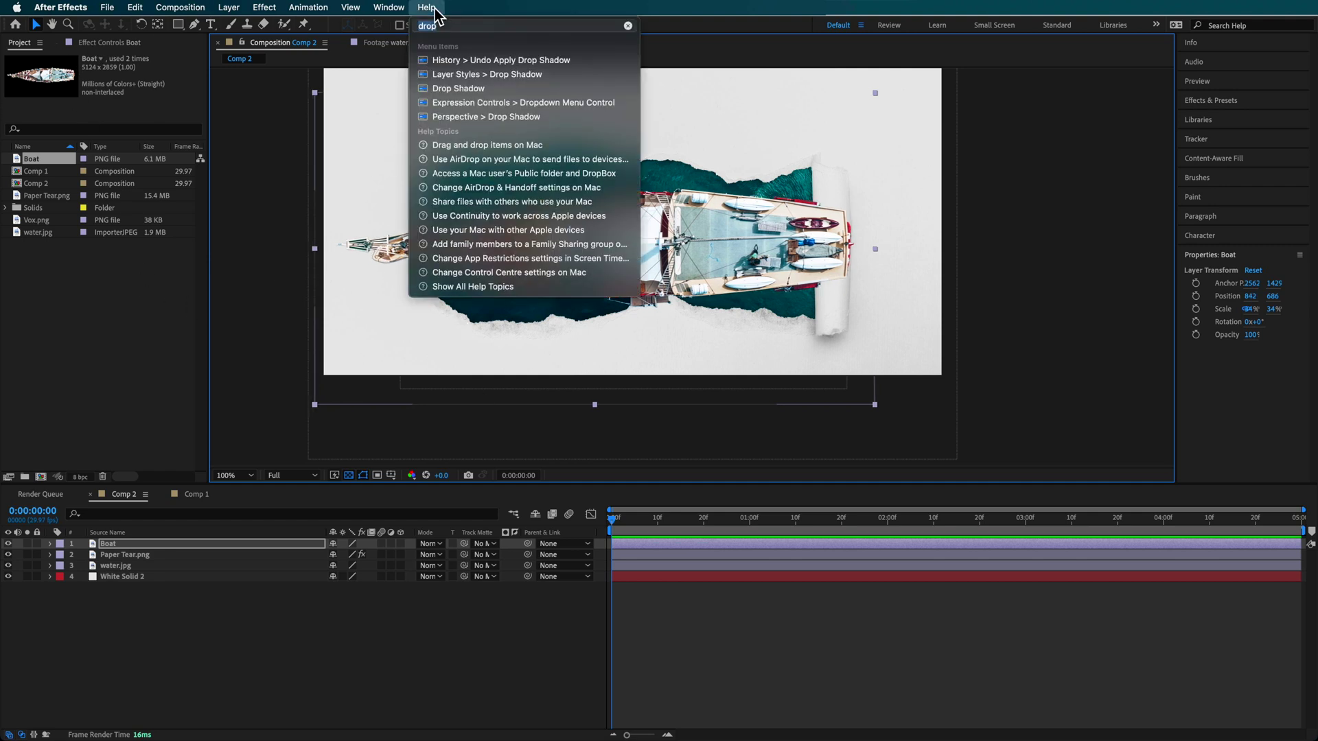
# Add a 50% drop shadow to the Boat and trim it with a rectangle mask at the paper curl
pyautogui.click(456, 116)
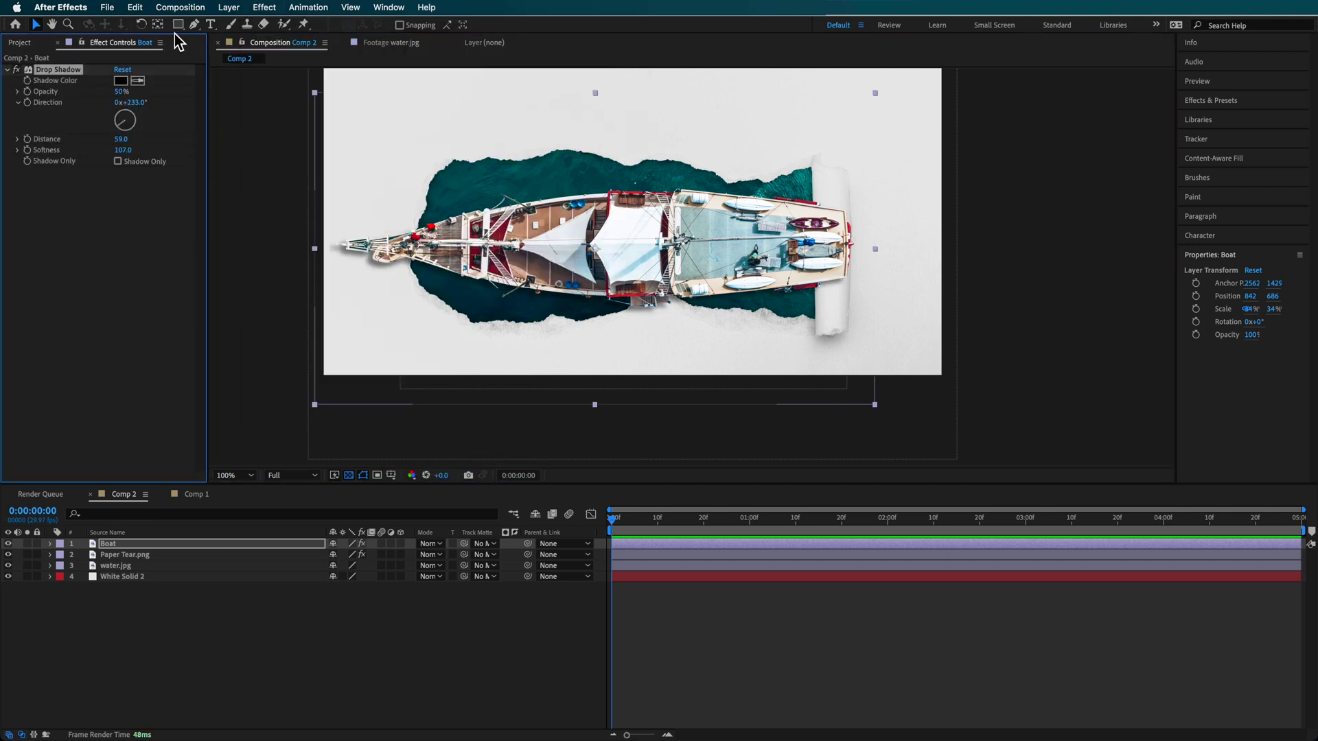
pyautogui.click(178, 24)
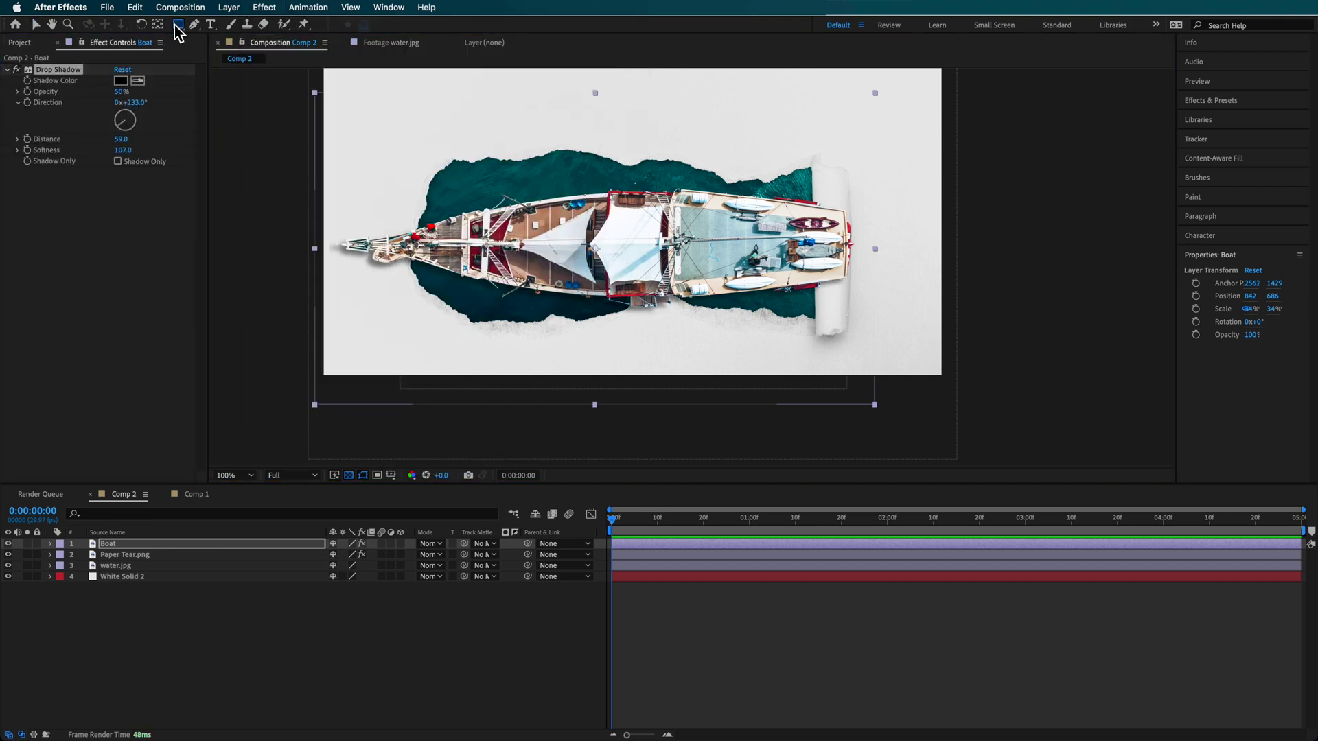
pyautogui.click(133, 545)
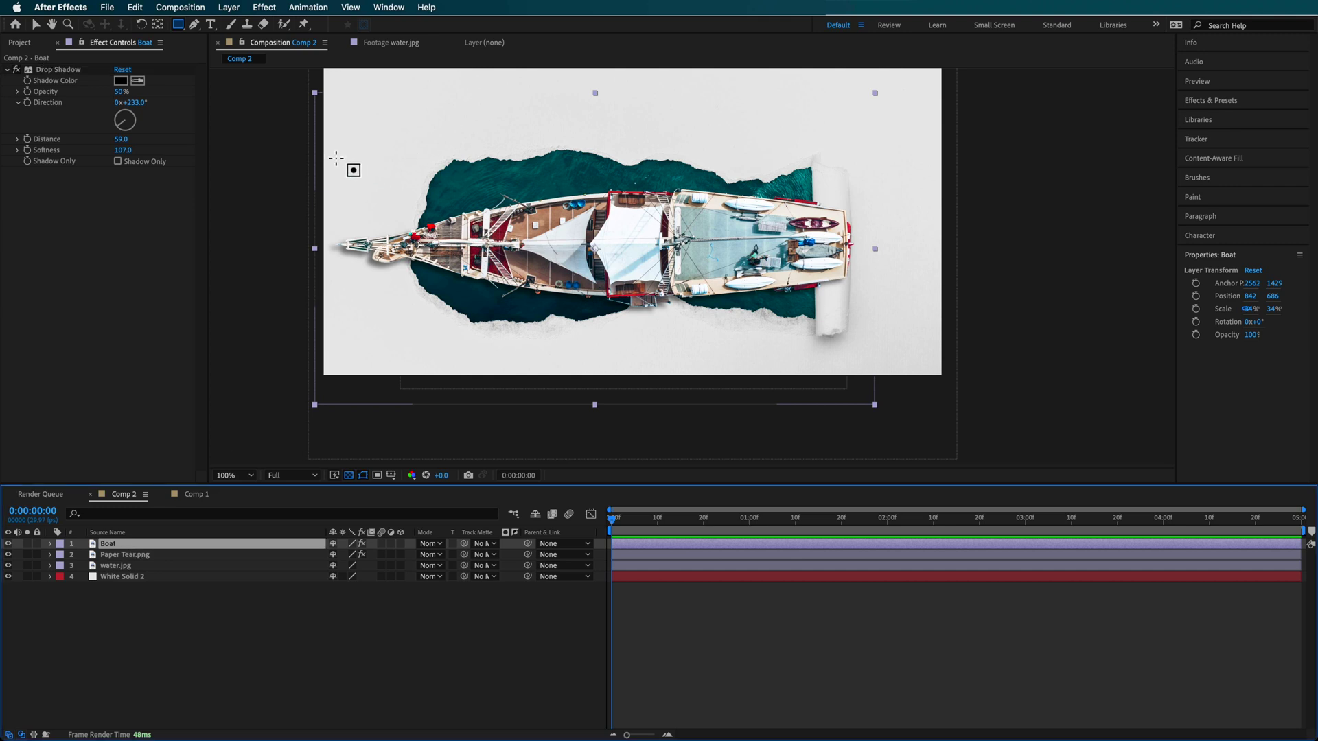
pyautogui.moveTo(321, 156); pyautogui.dragTo(815, 364)
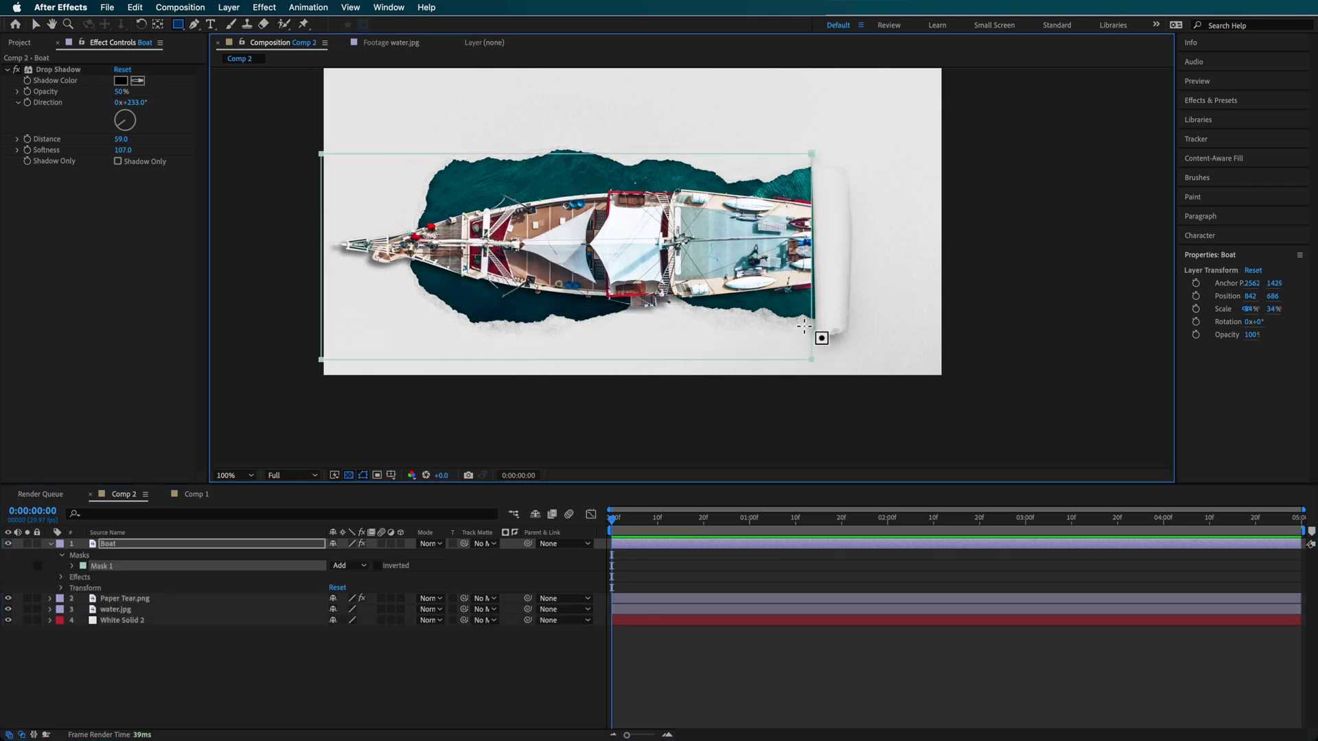
pyautogui.press('v')
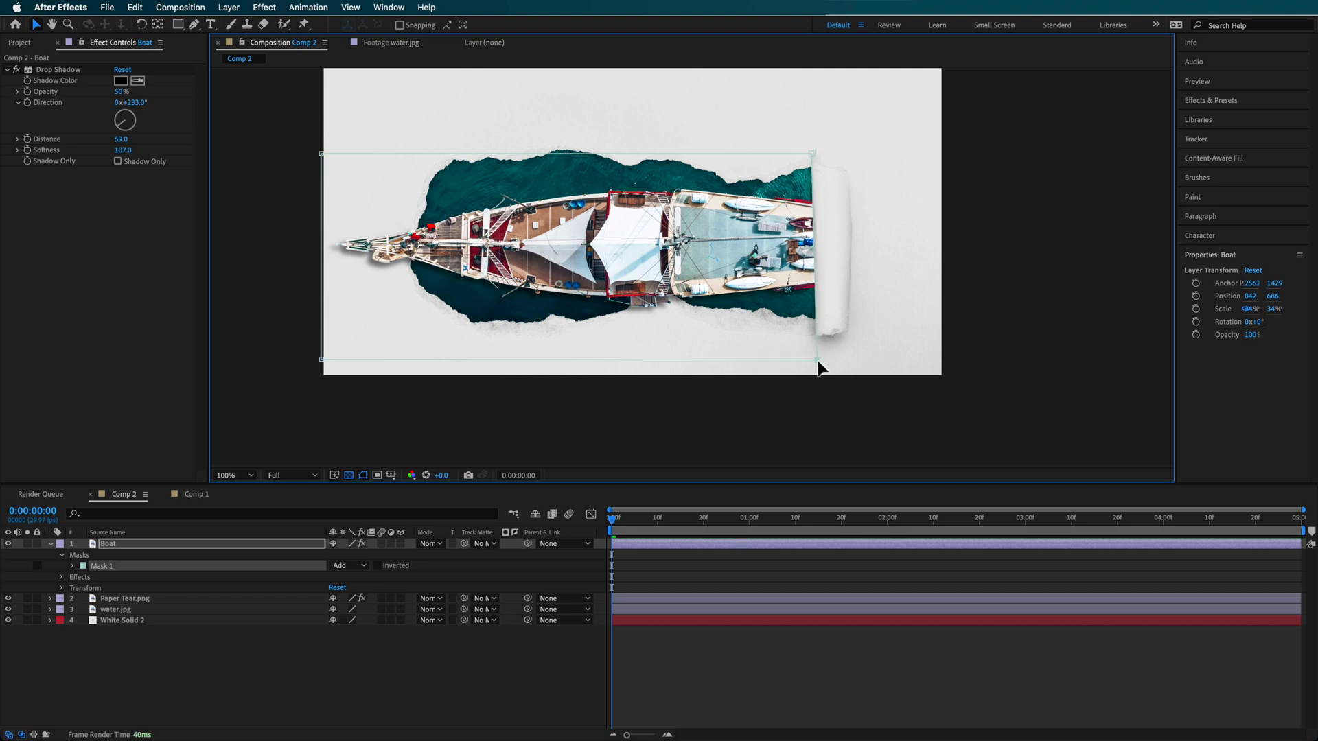
pyautogui.click(705, 678)
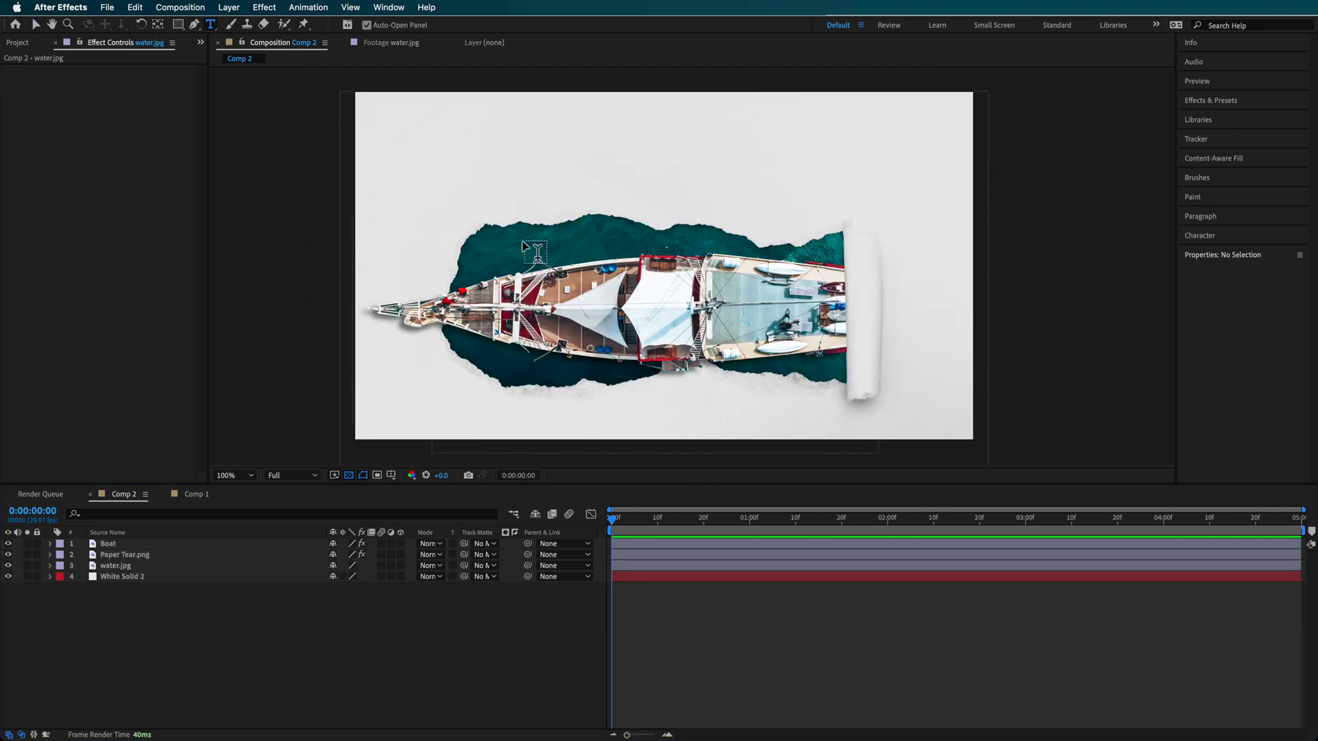
# Type 'Text' near the top in dark grey #363636 at 154 px
pyautogui.click(473, 134)
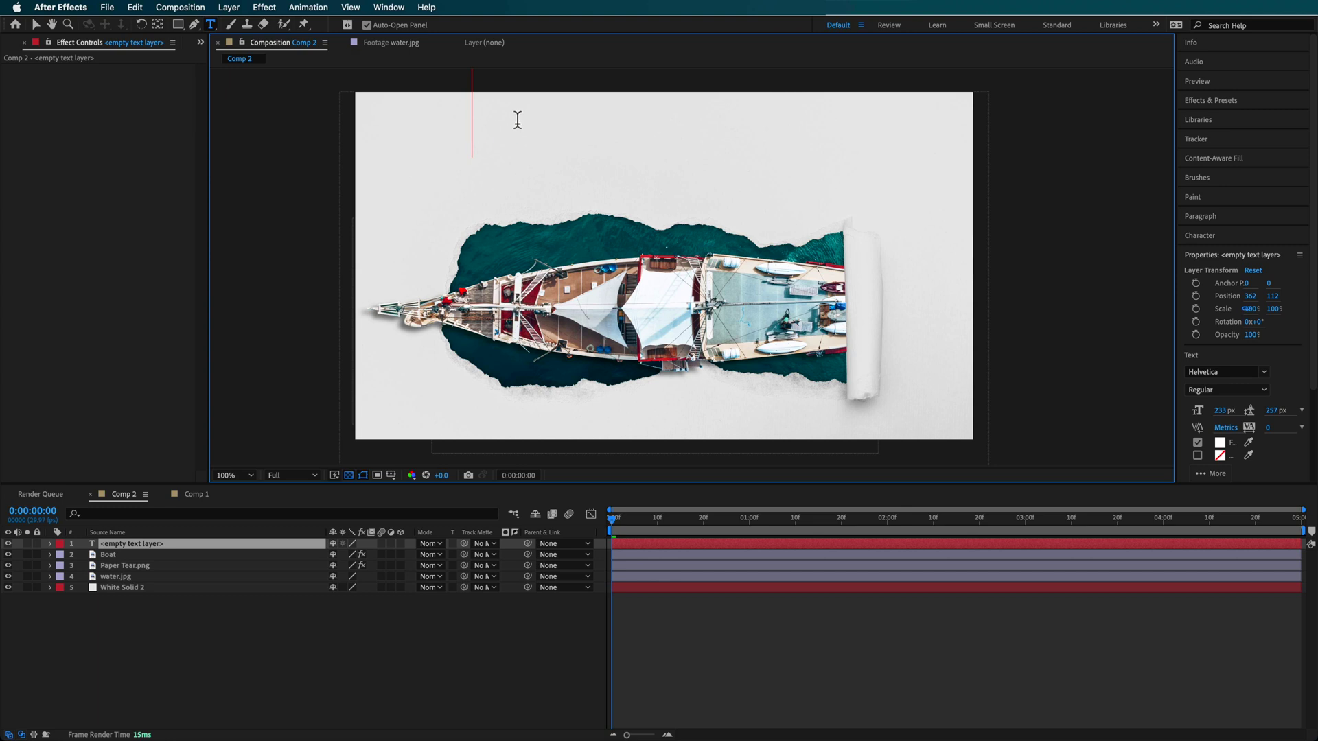
pyautogui.write('Tes')
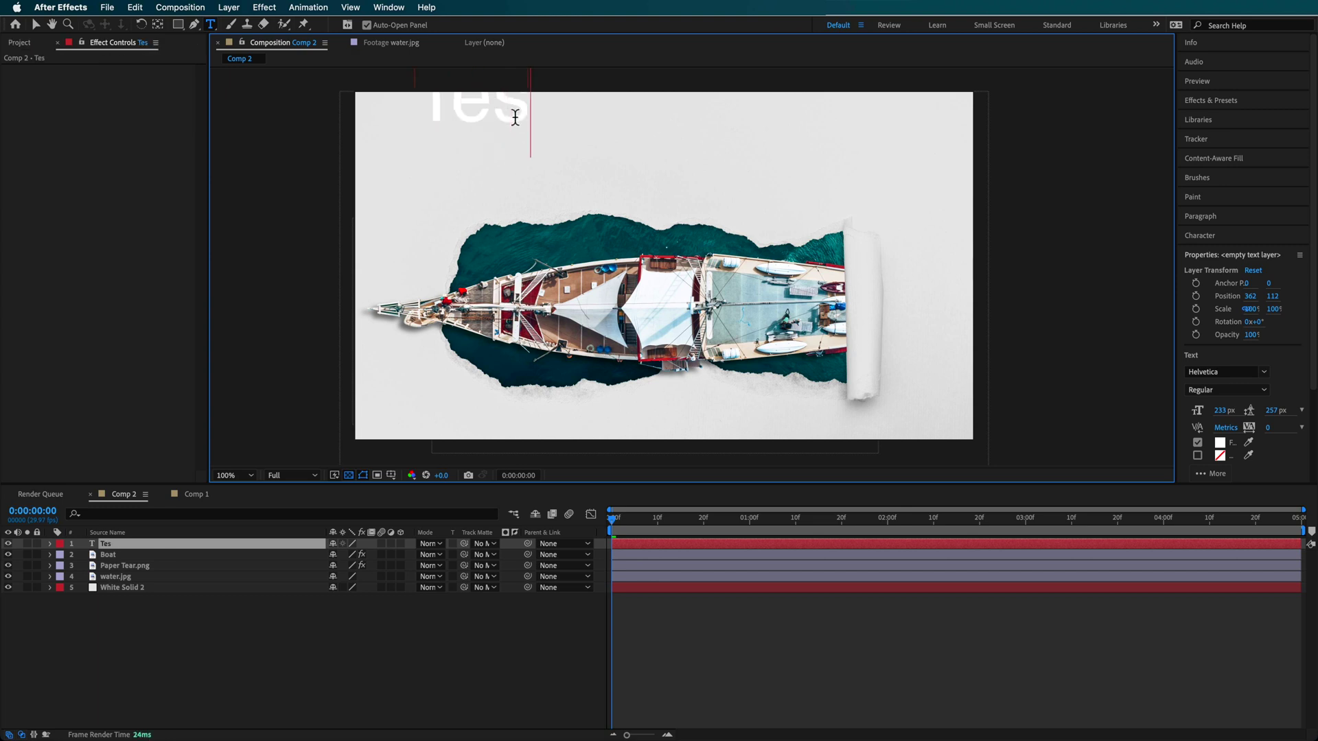
pyautogui.press('BackSpace')
pyautogui.write('xt')
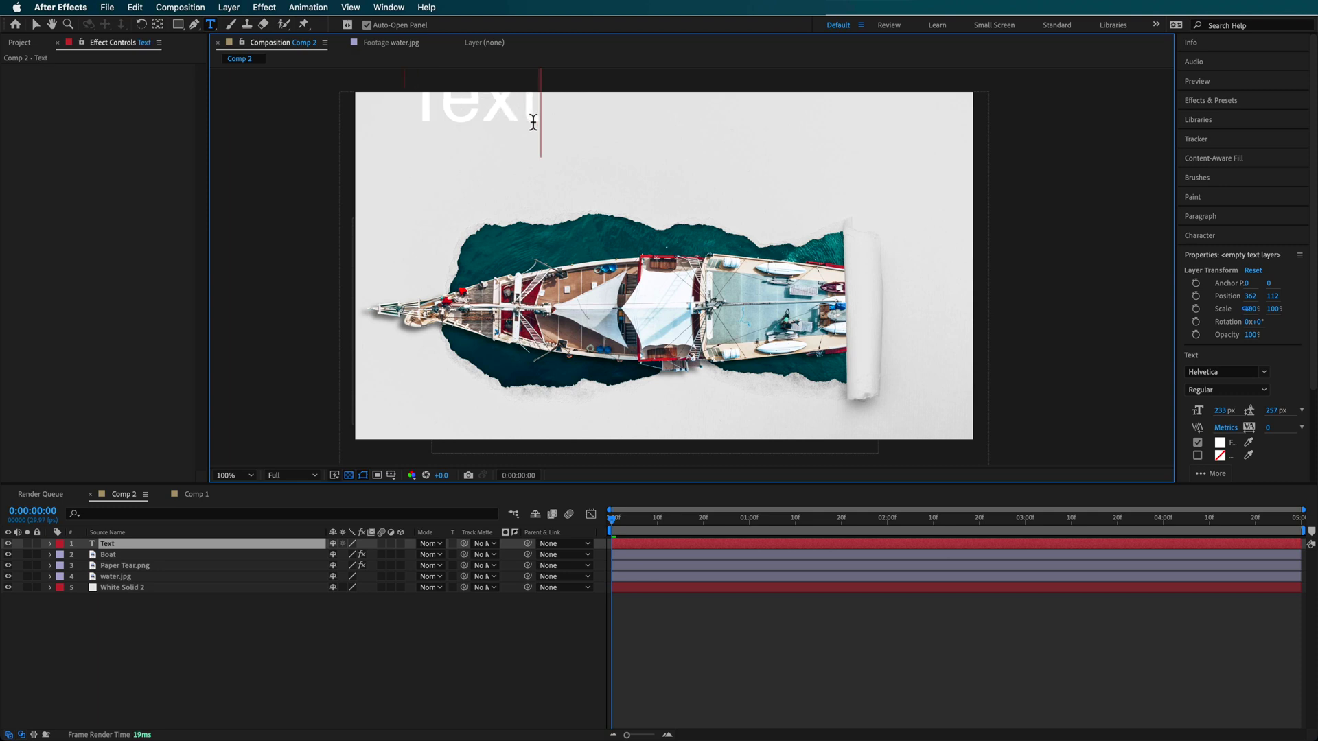
pyautogui.doubleClick(524, 122)
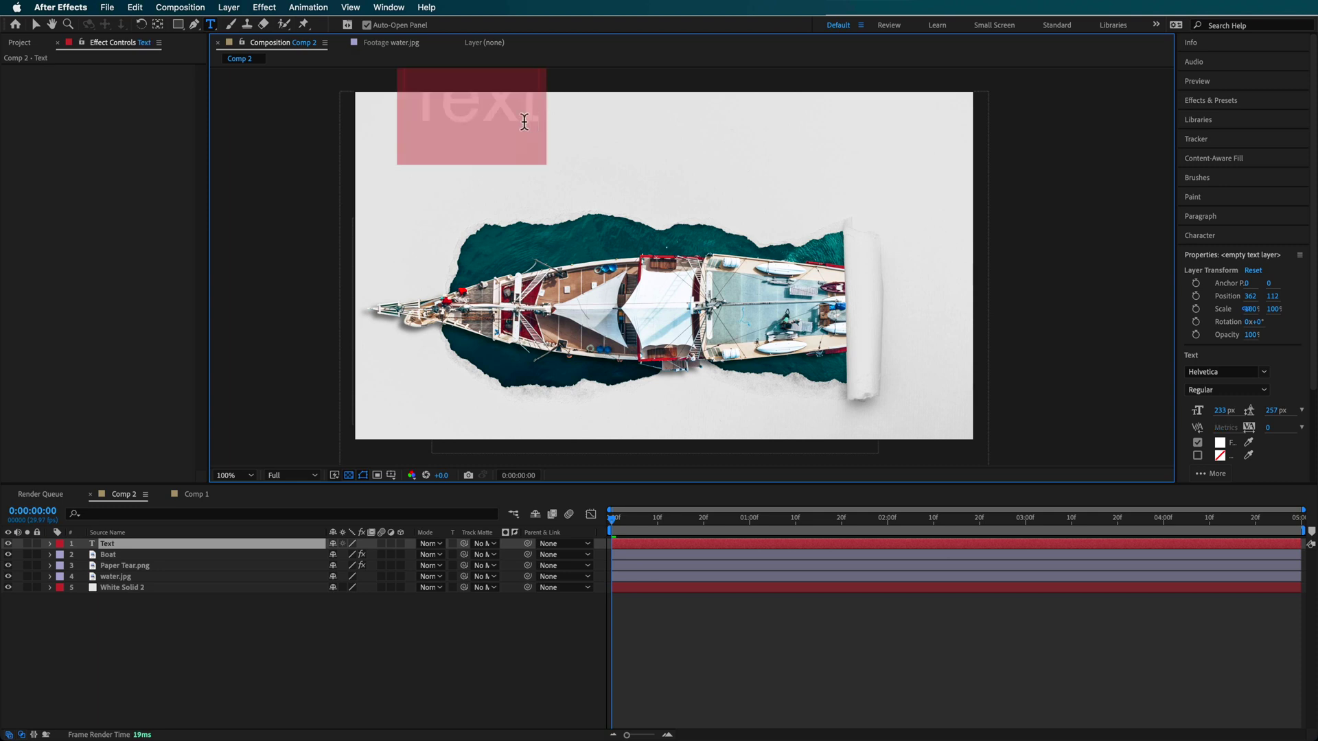
pyautogui.click(1229, 243)
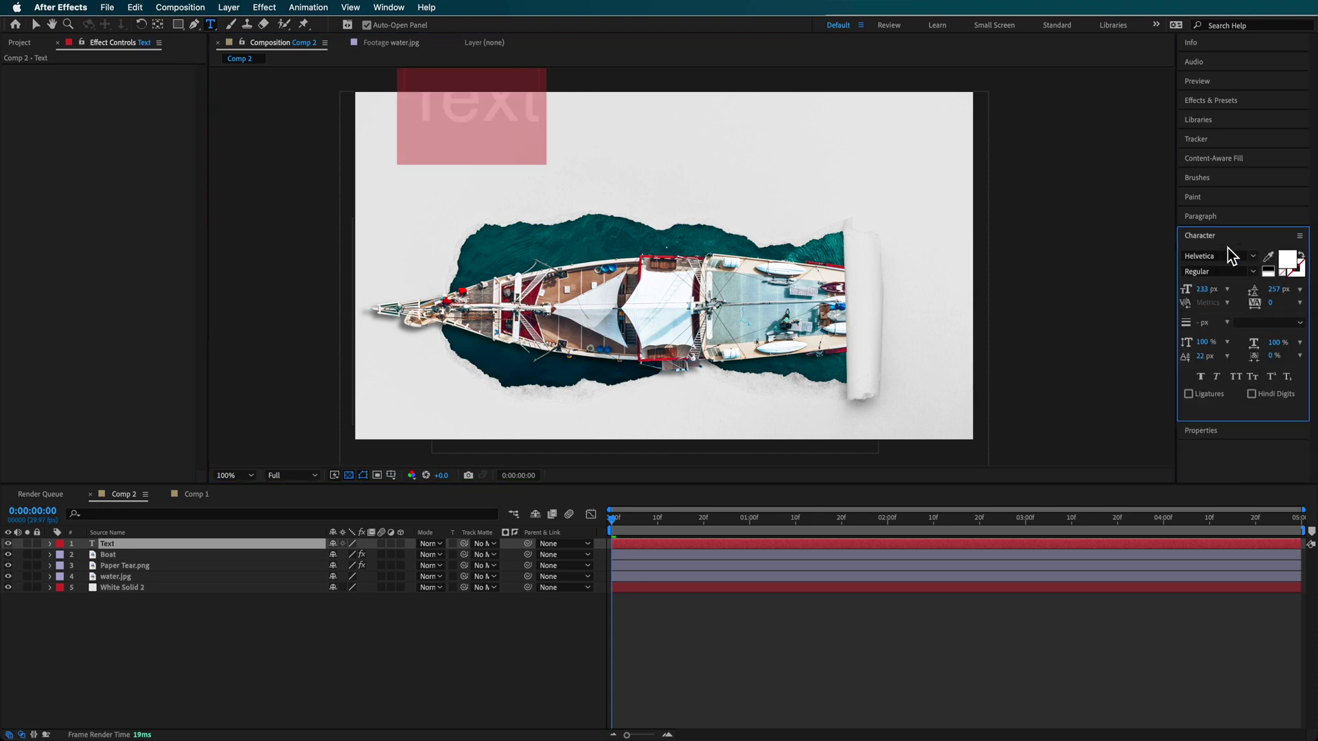
pyautogui.click(1288, 265)
pyautogui.moveTo(282, 278); pyautogui.dragTo(251, 283)
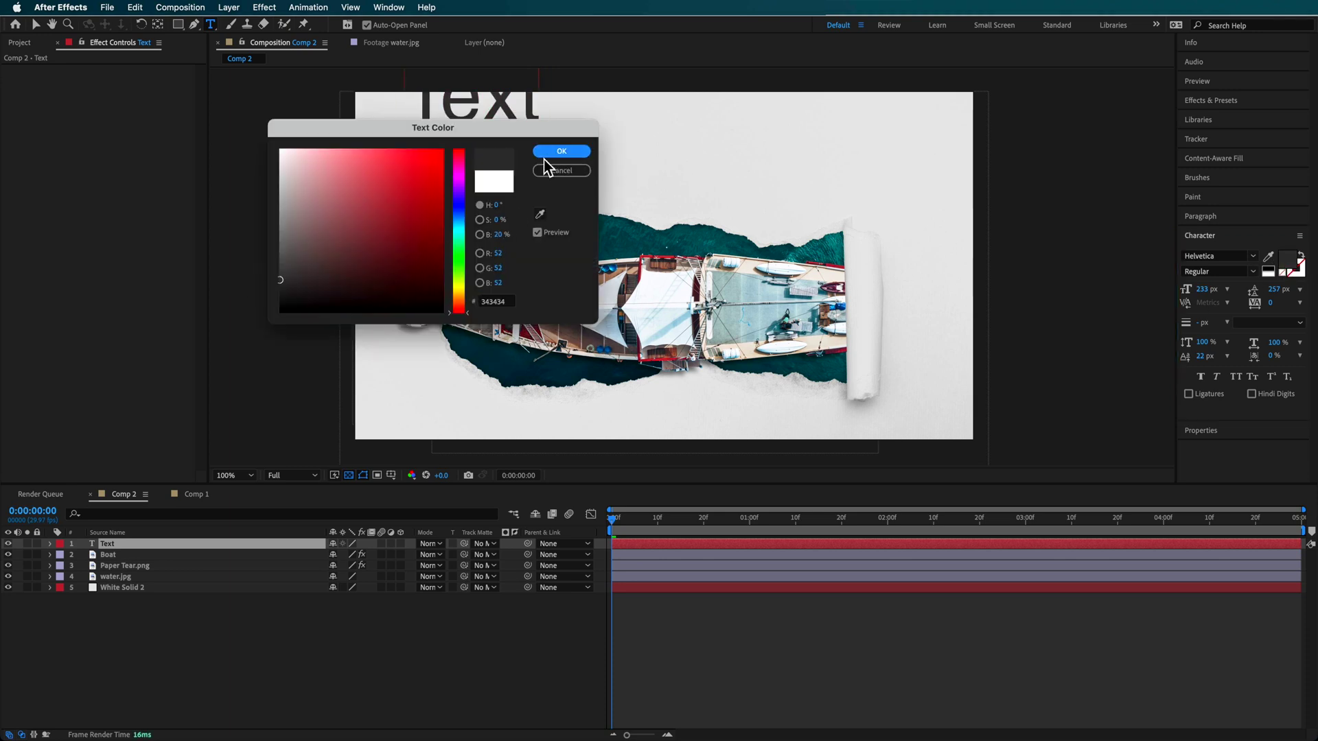
pyautogui.click(561, 152)
pyautogui.moveTo(1222, 289); pyautogui.dragTo(628, 149)
pyautogui.click(35, 25)
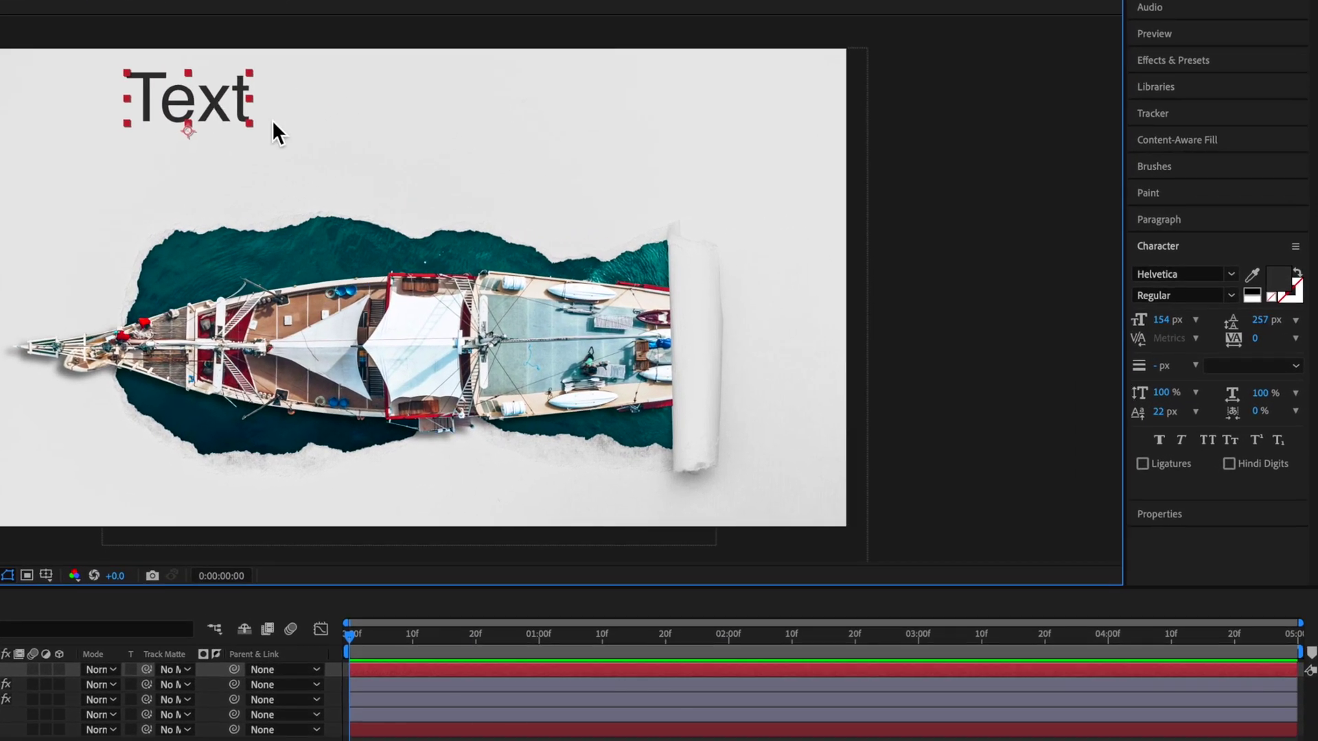
# Change the Text layer's font to Poppins Light
pyautogui.doubleClick(240, 120)
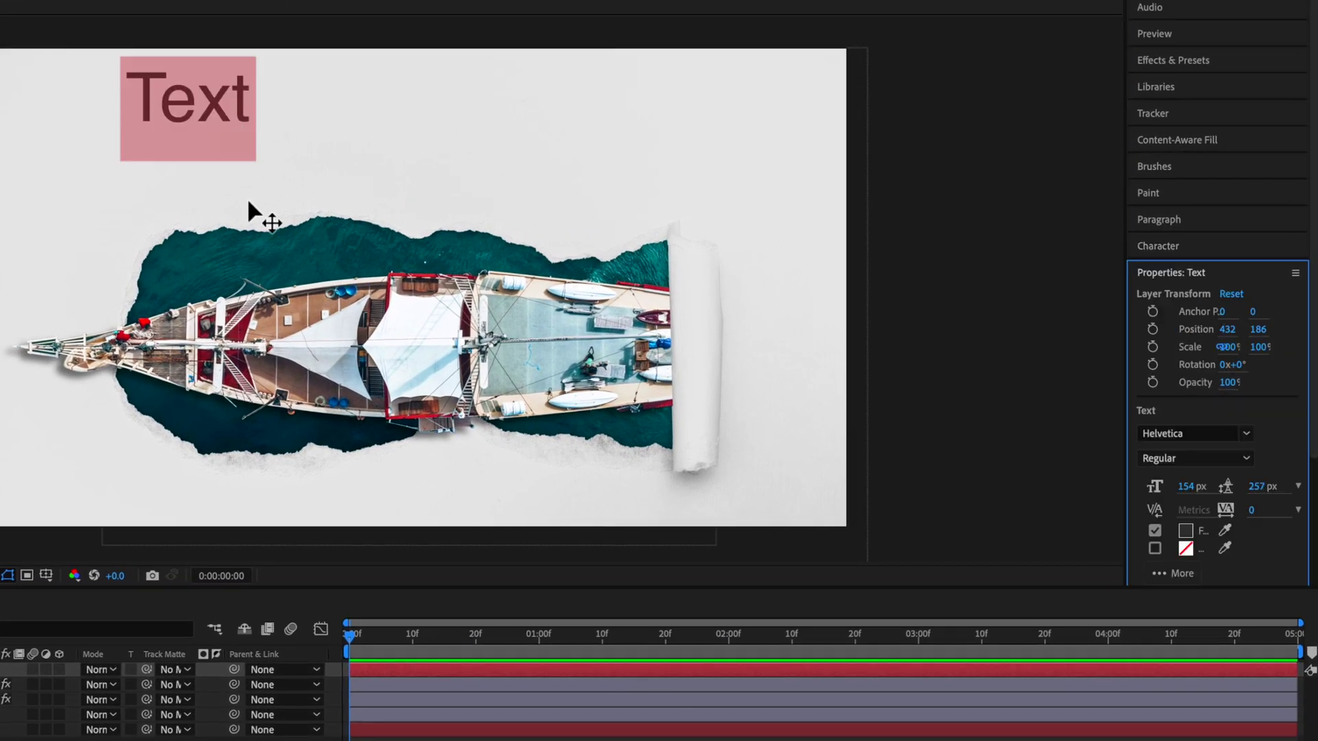
pyautogui.click(1258, 274)
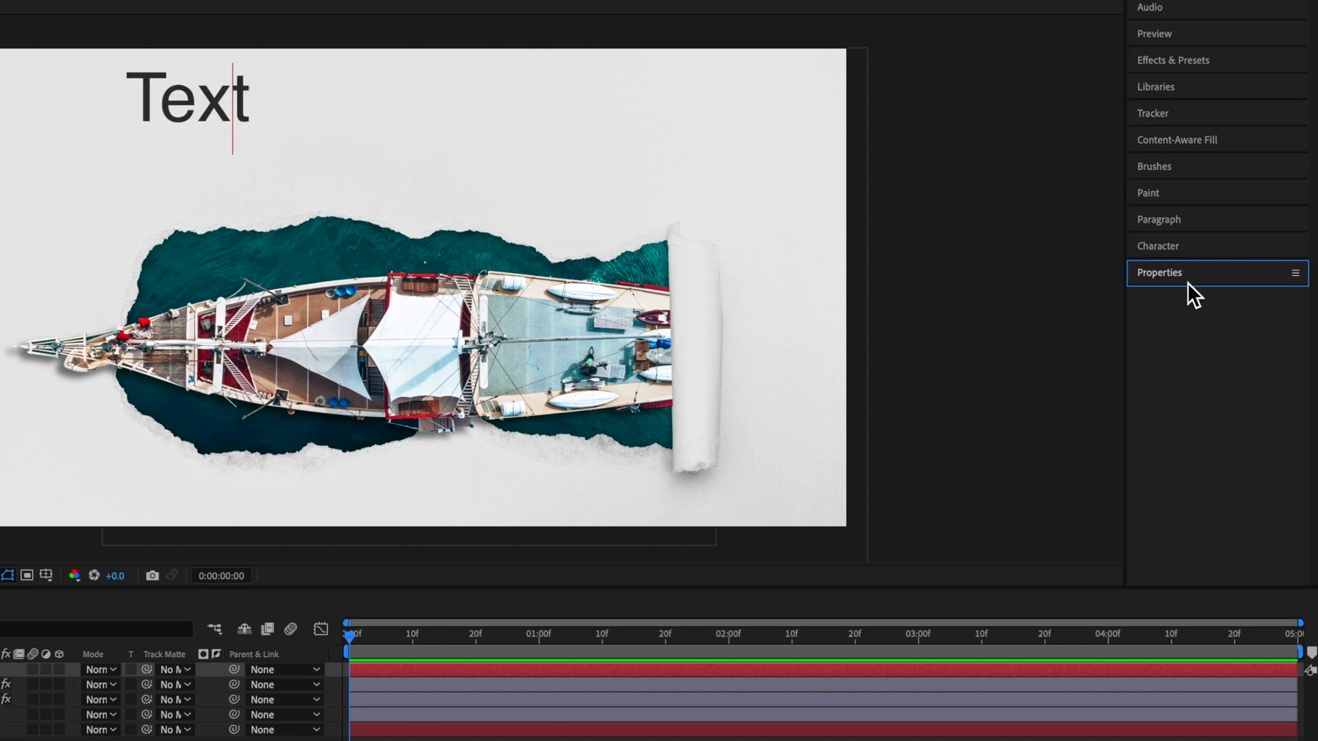
pyautogui.click(1189, 246)
pyautogui.click(265, 105)
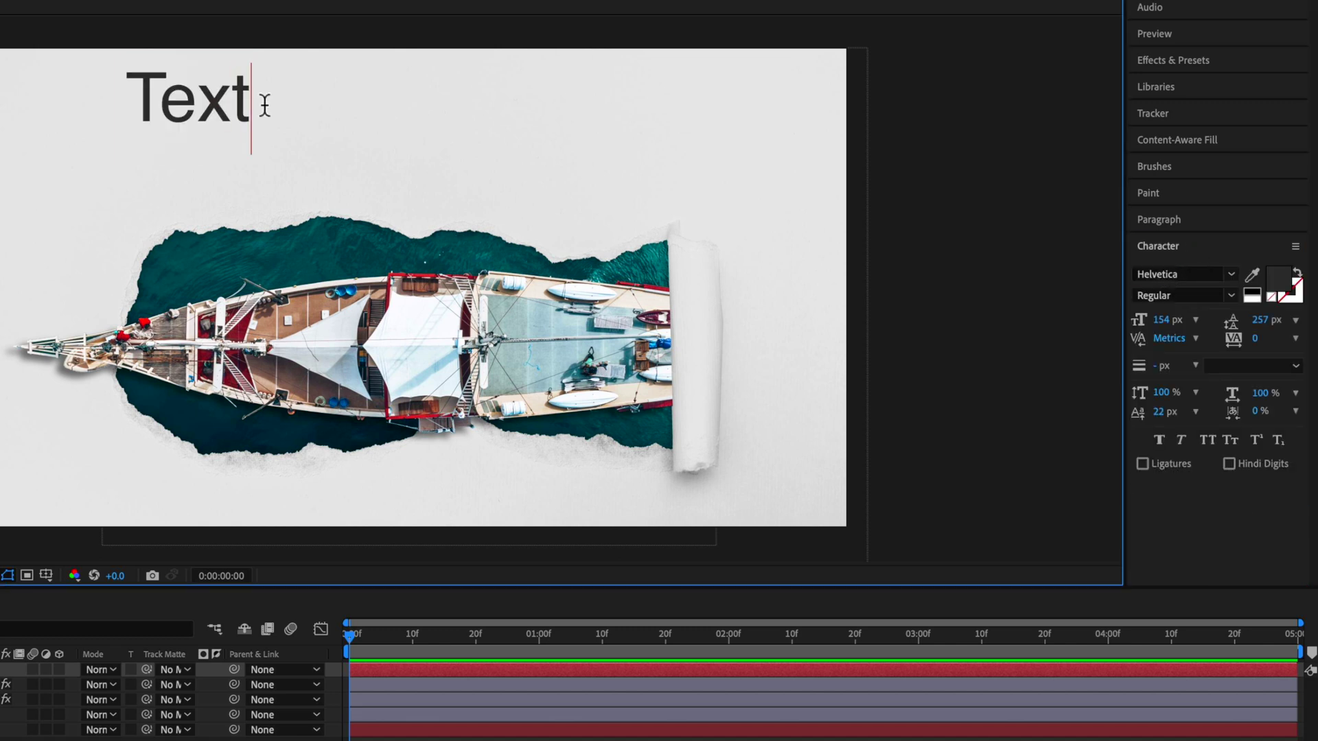
pyautogui.click(1194, 278)
pyautogui.write('popp')
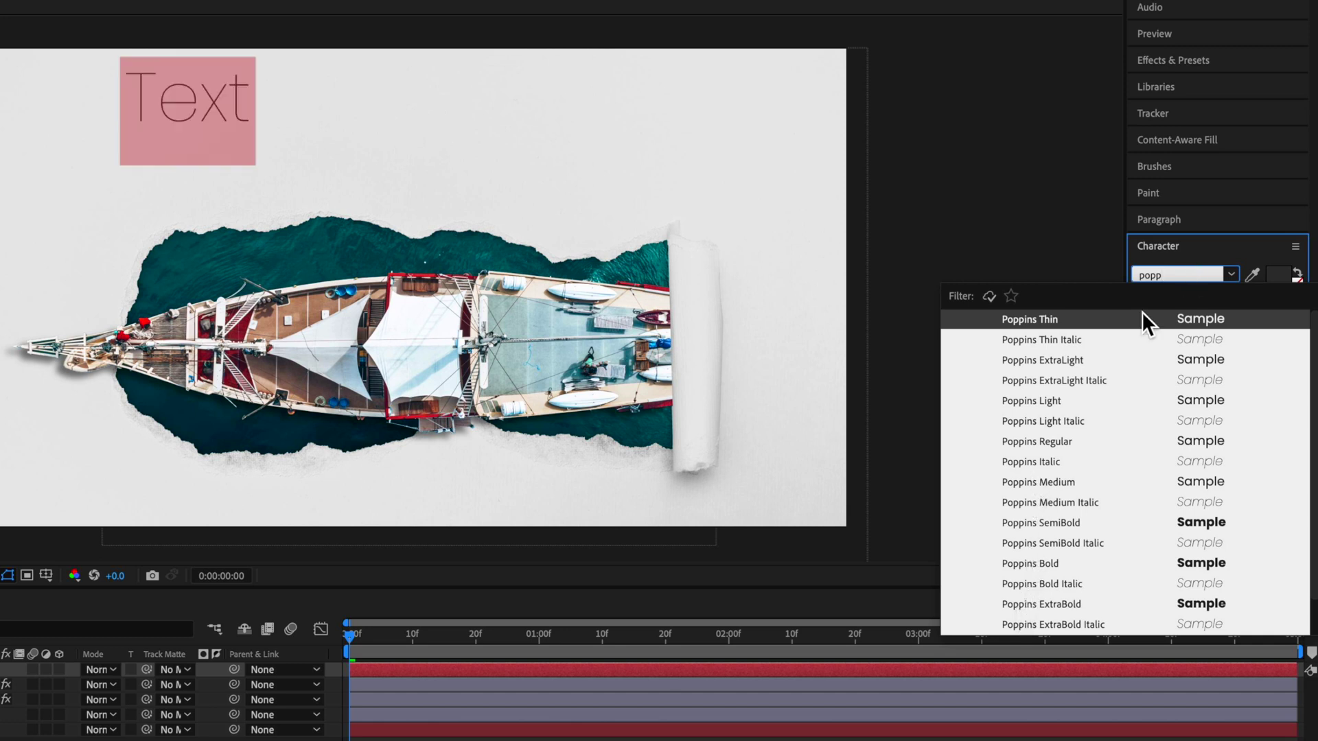
pyautogui.click(1062, 404)
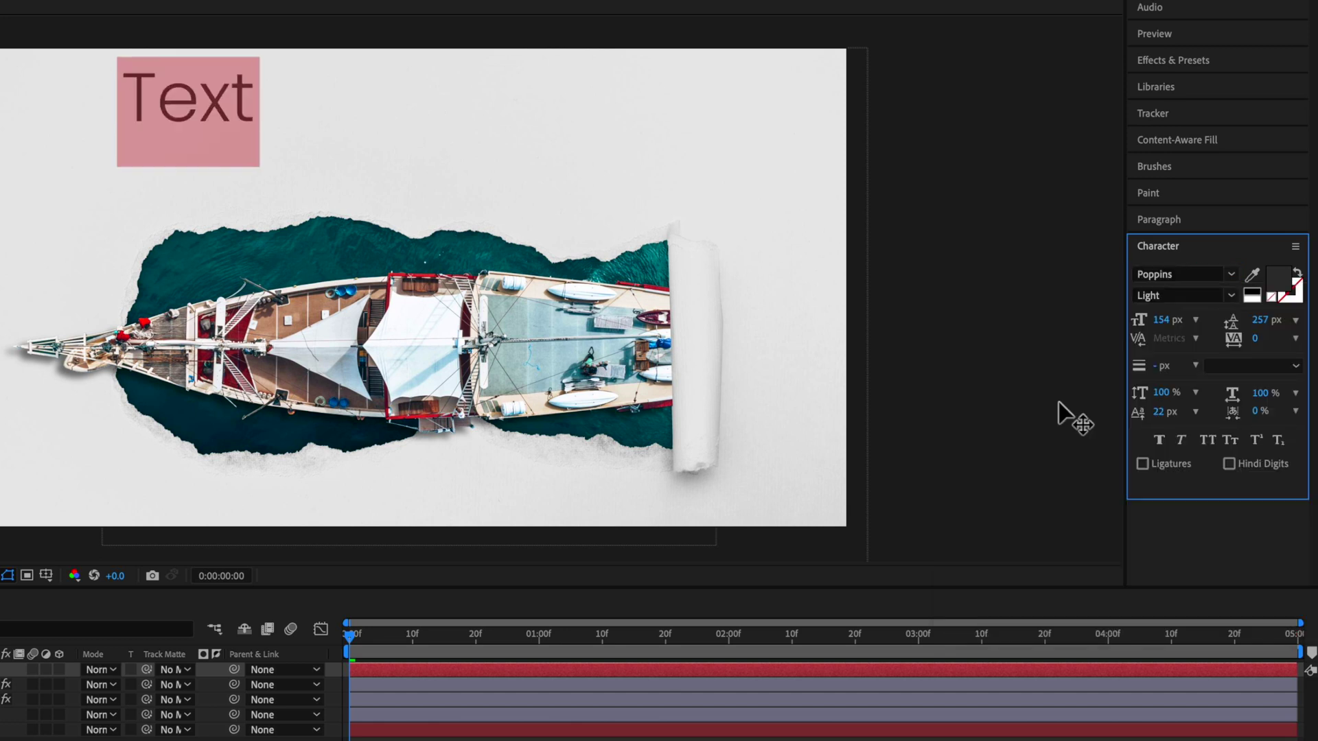
pyautogui.click(160, 103)
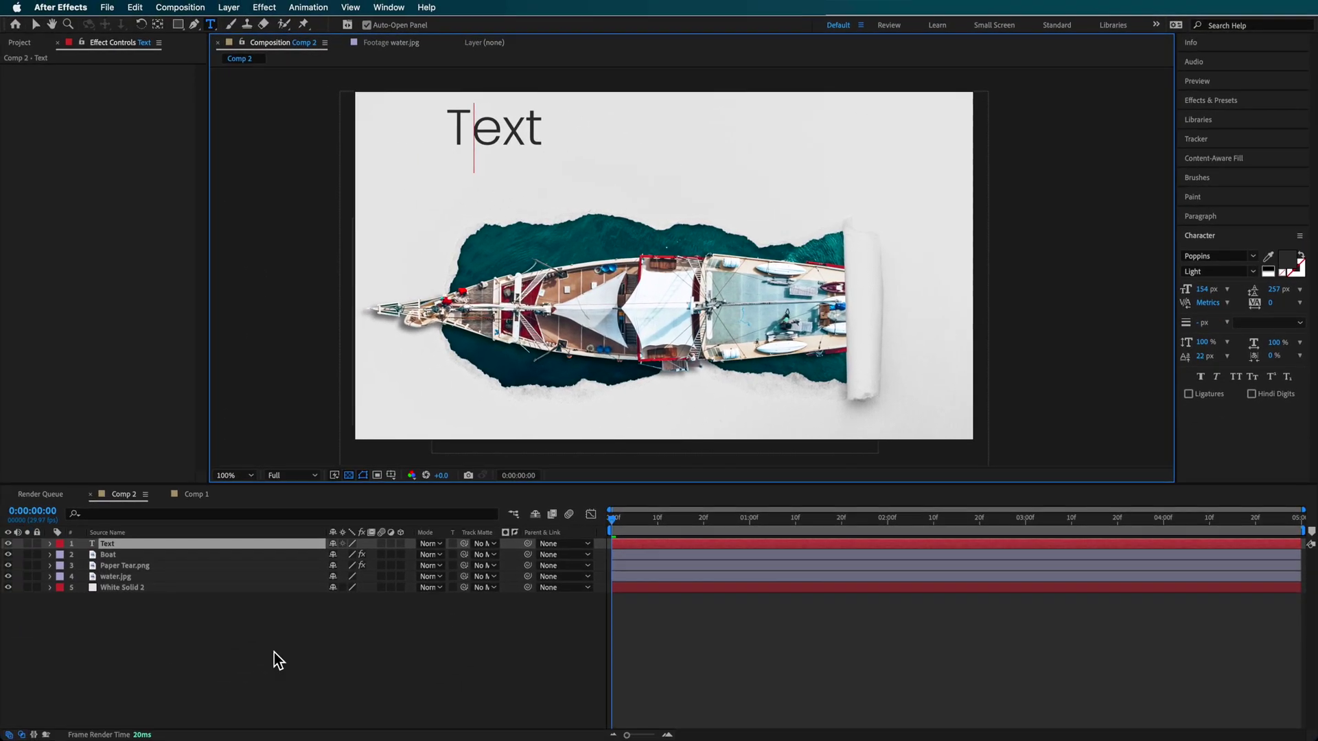
pyautogui.click(278, 660)
# Duplicate the Text layer below the original and change the copy to read 'ANIMATION'
pyautogui.press('v')
pyautogui.click(138, 543)
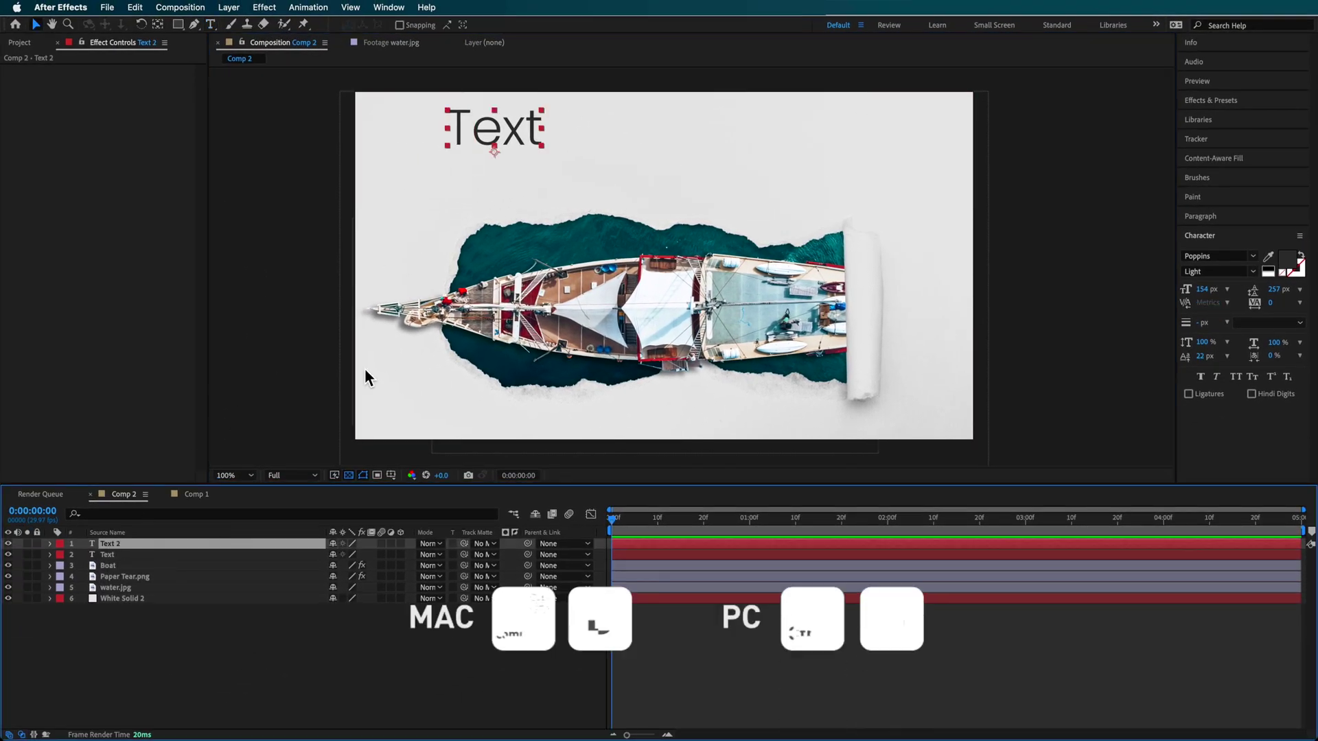
pyautogui.hotkey('ctrl', 'd')
pyautogui.moveTo(499, 123); pyautogui.dragTo(497, 173)
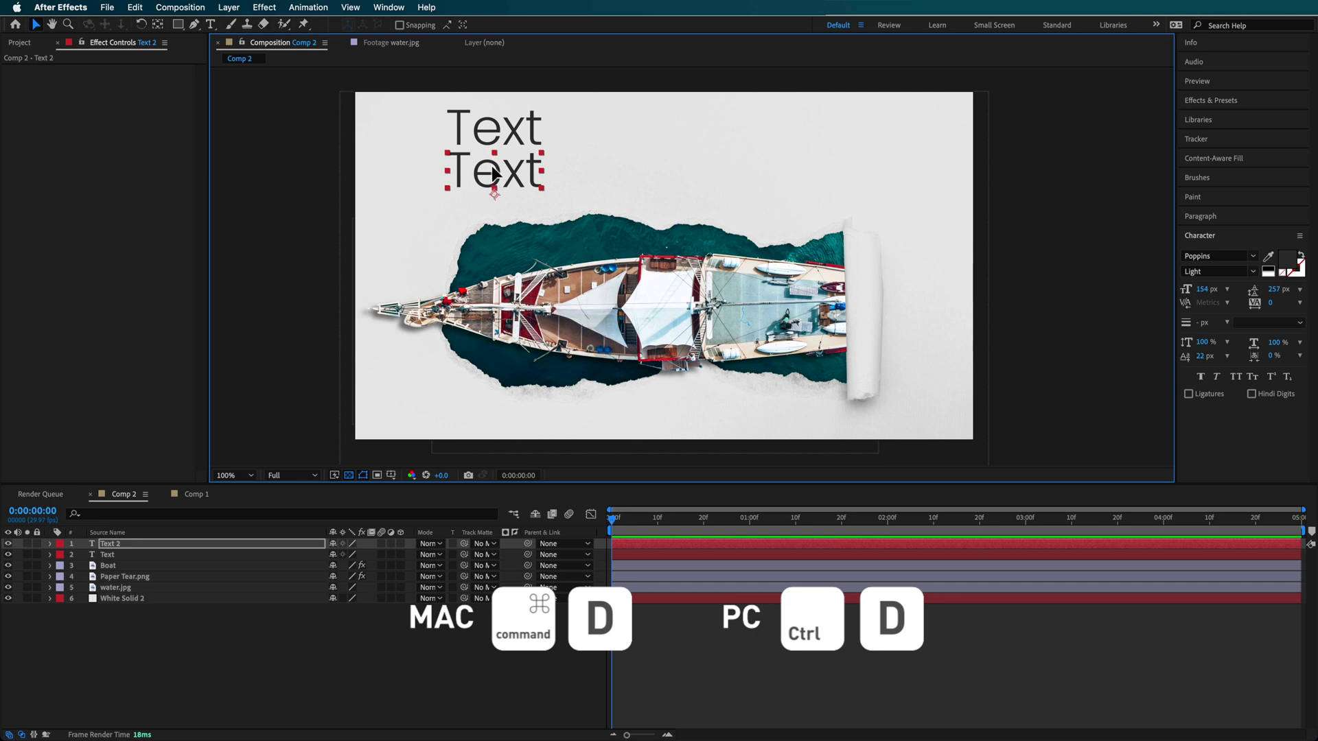
pyautogui.doubleClick(498, 173)
pyautogui.write('ANIMATION')
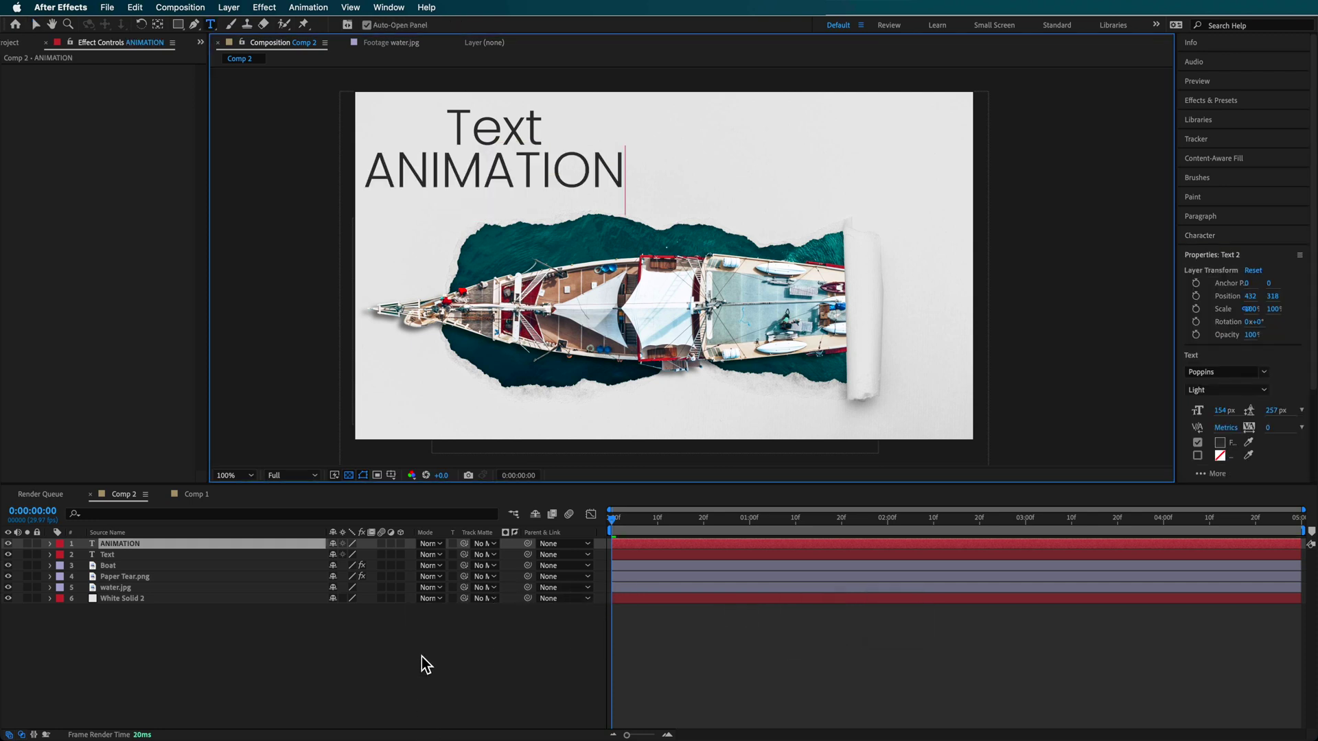
pyautogui.click(420, 661)
pyautogui.press('v')
pyautogui.moveTo(539, 172); pyautogui.dragTo(614, 173)
# Set the ANIMATION text to the Poppins ExtraBold weight
pyautogui.doubleClick(613, 173)
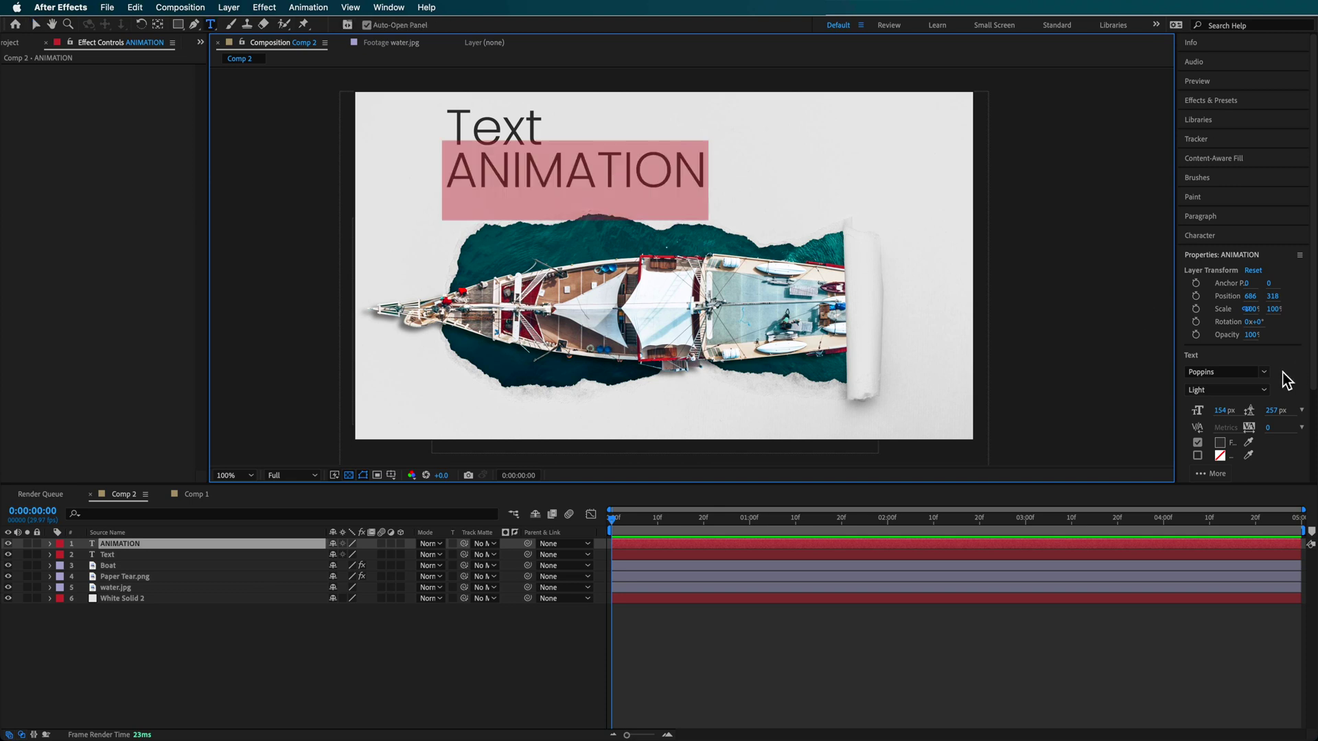
pyautogui.click(1230, 254)
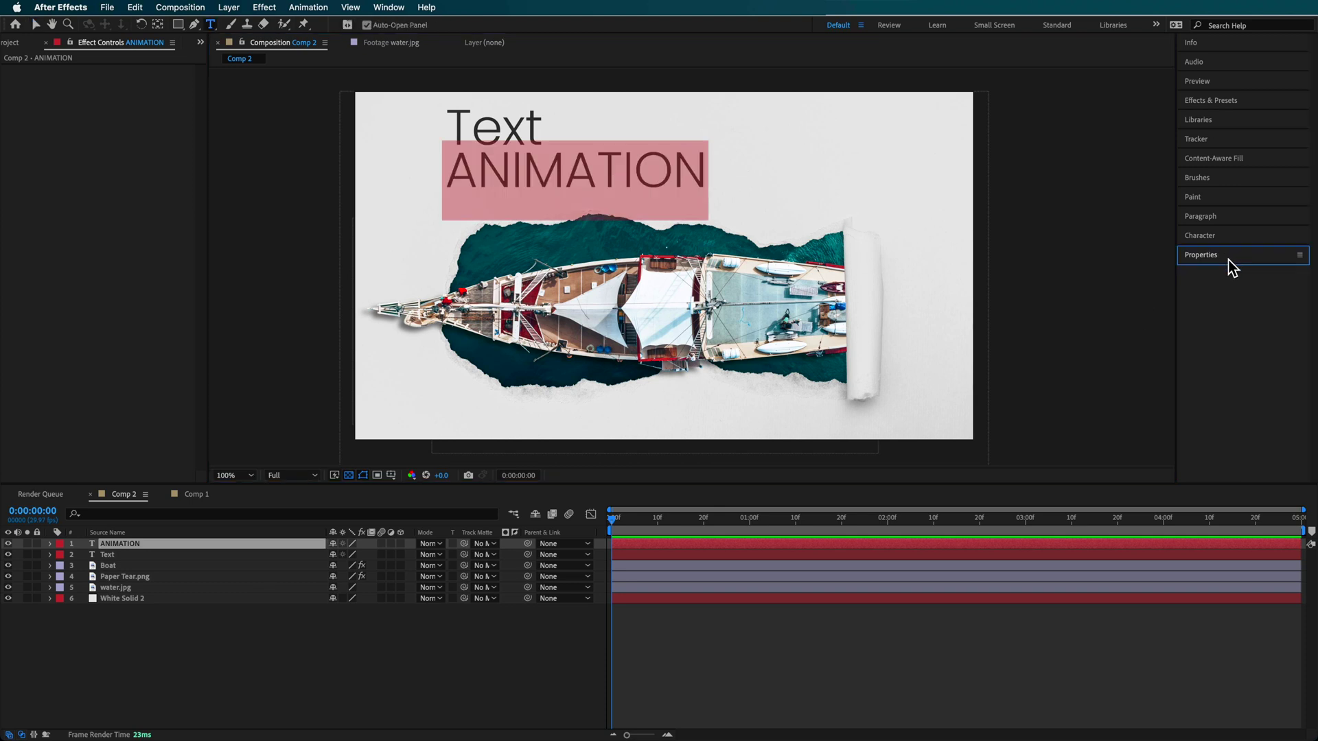
pyautogui.click(1224, 241)
pyautogui.click(1253, 271)
pyautogui.click(1210, 482)
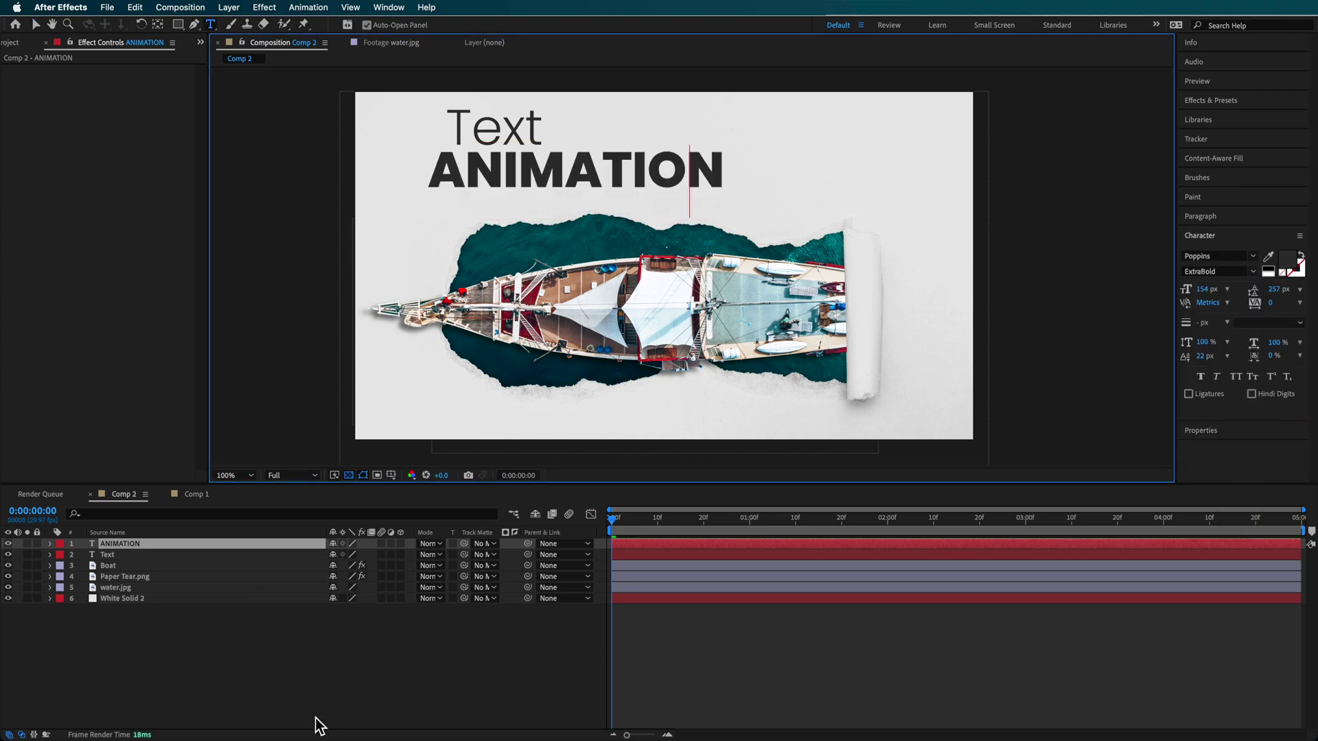
pyautogui.press('v')
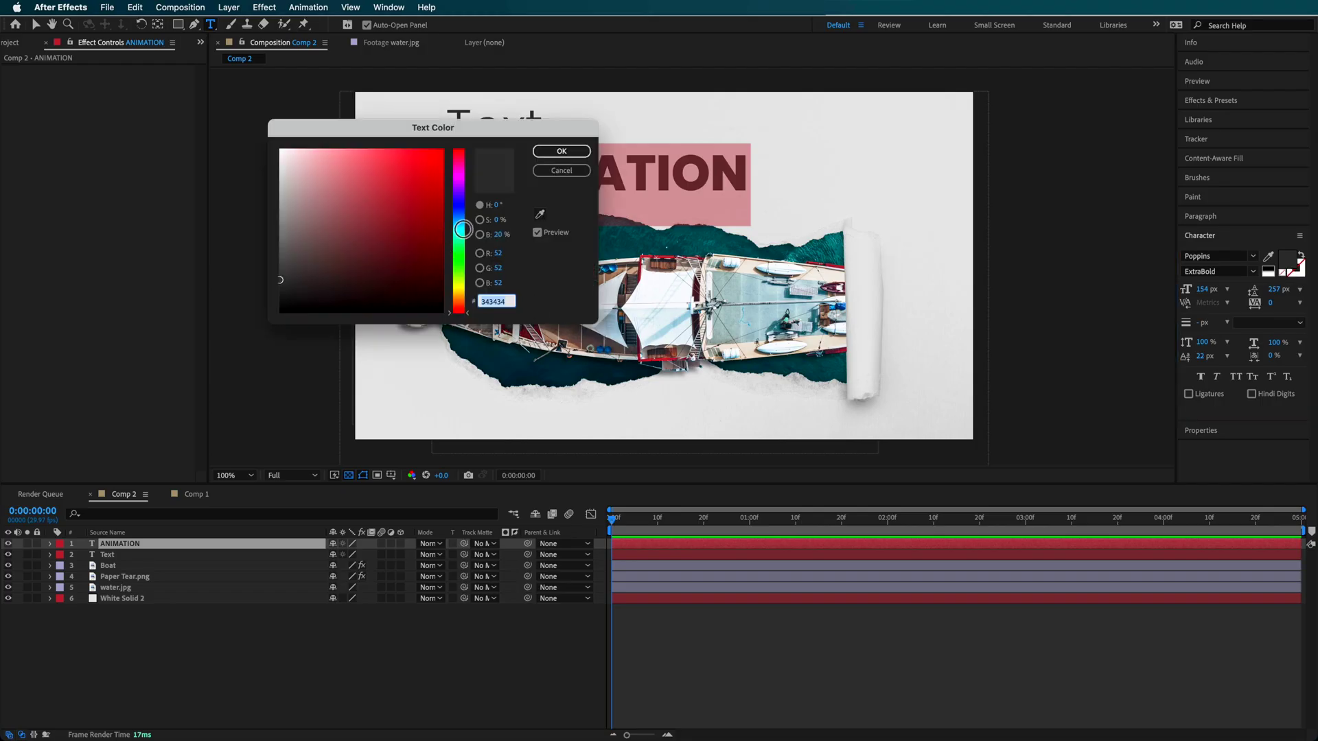
# Set the ANIMATION fill colour to golden orange DBA01E
pyautogui.moveTo(463, 228); pyautogui.dragTo(464, 297)
pyautogui.moveTo(401, 217); pyautogui.dragTo(425, 176)
pyautogui.click(585, 151)
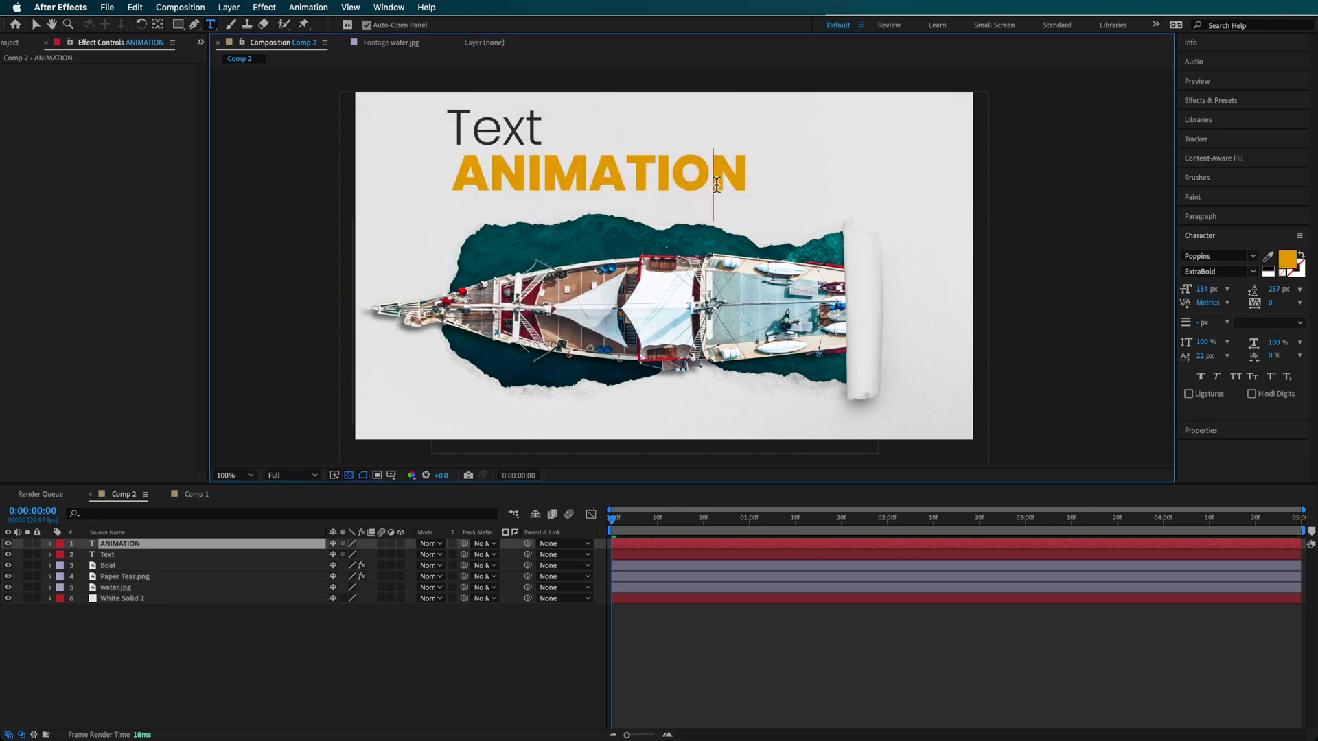
# Select the ANIMATION layer and start renaming it, then deselect
pyautogui.click(685, 611)
pyautogui.press('v')
pyautogui.click(573, 176)
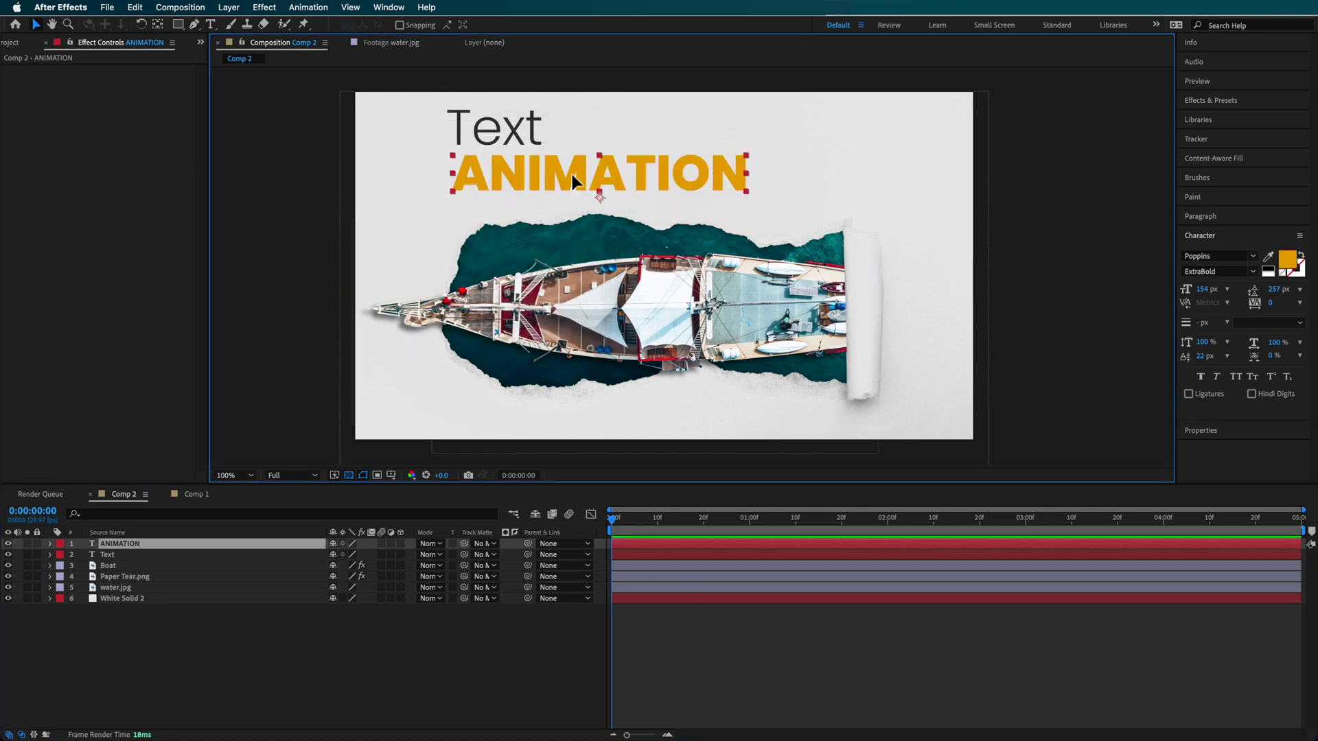
pyautogui.press('Return')
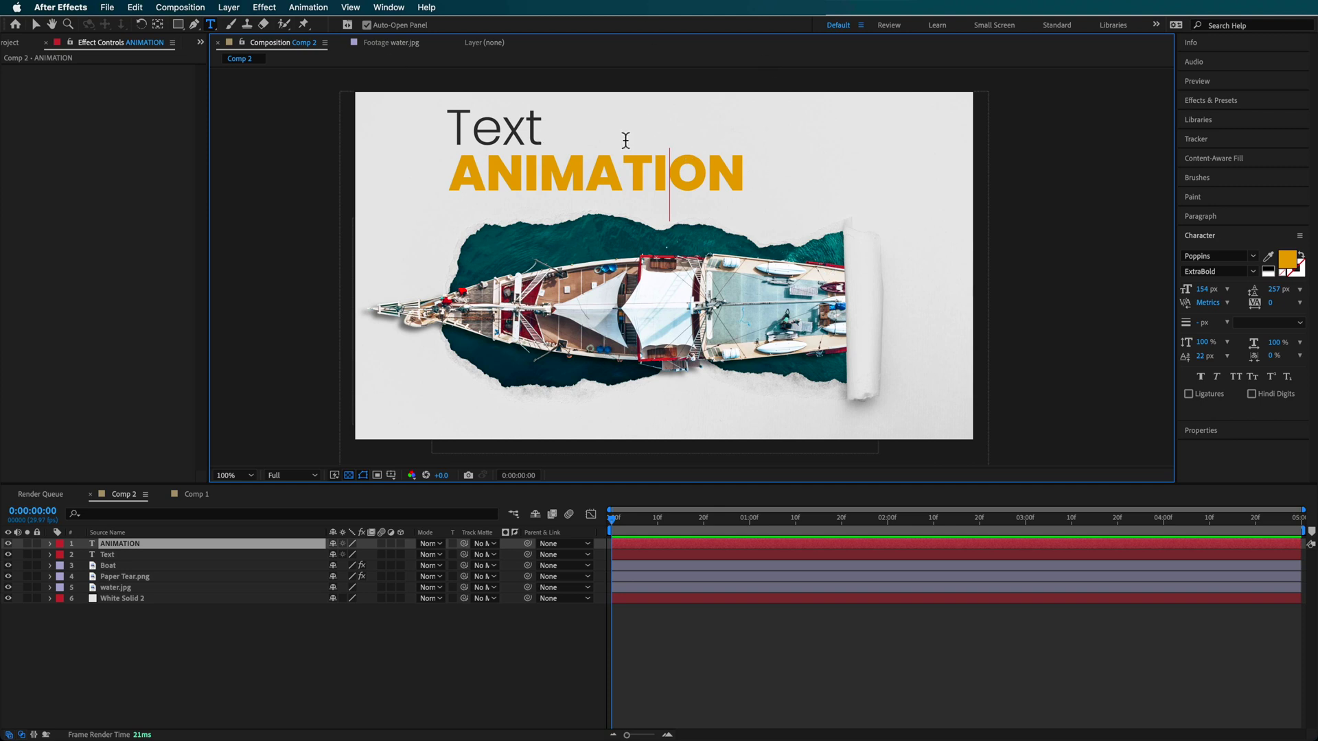
pyautogui.click(649, 641)
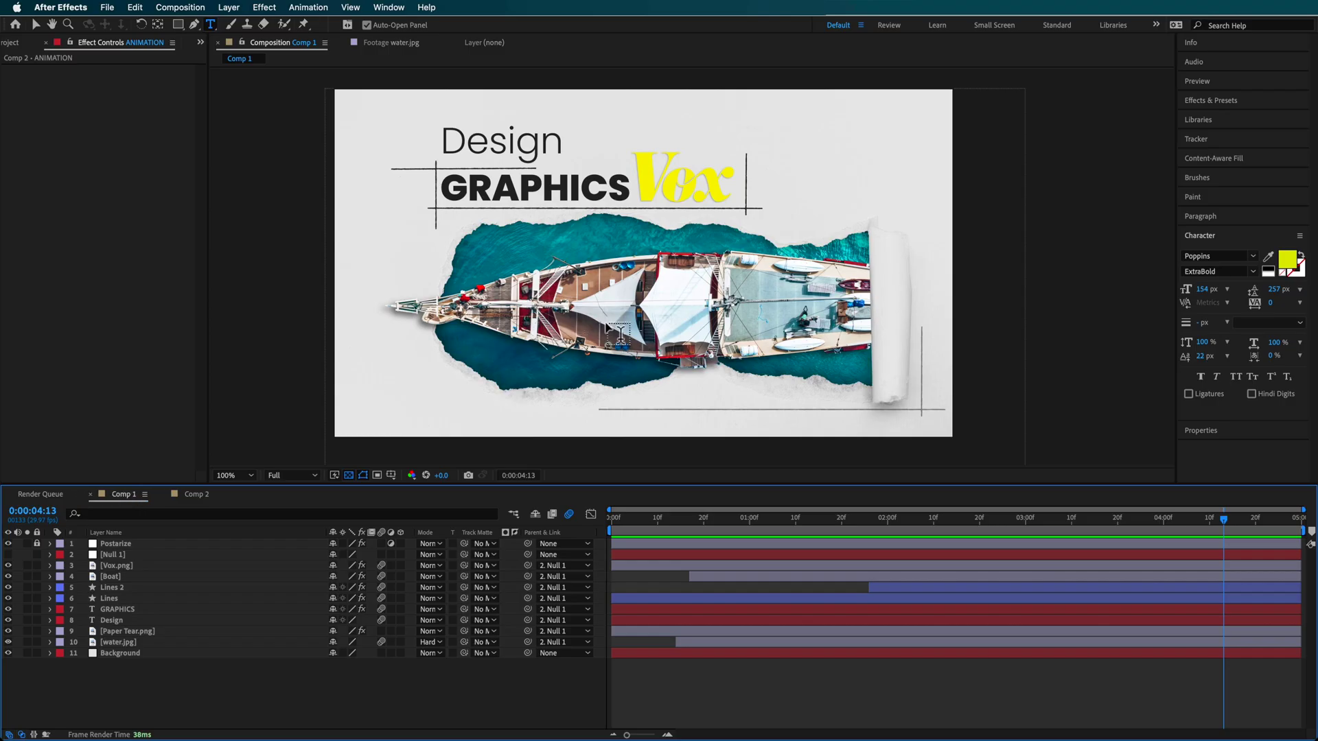
# In Comp 1, go to 0:00:03:00 and select the Boat layer to view its Drop Shadow settings
pyautogui.press('v')
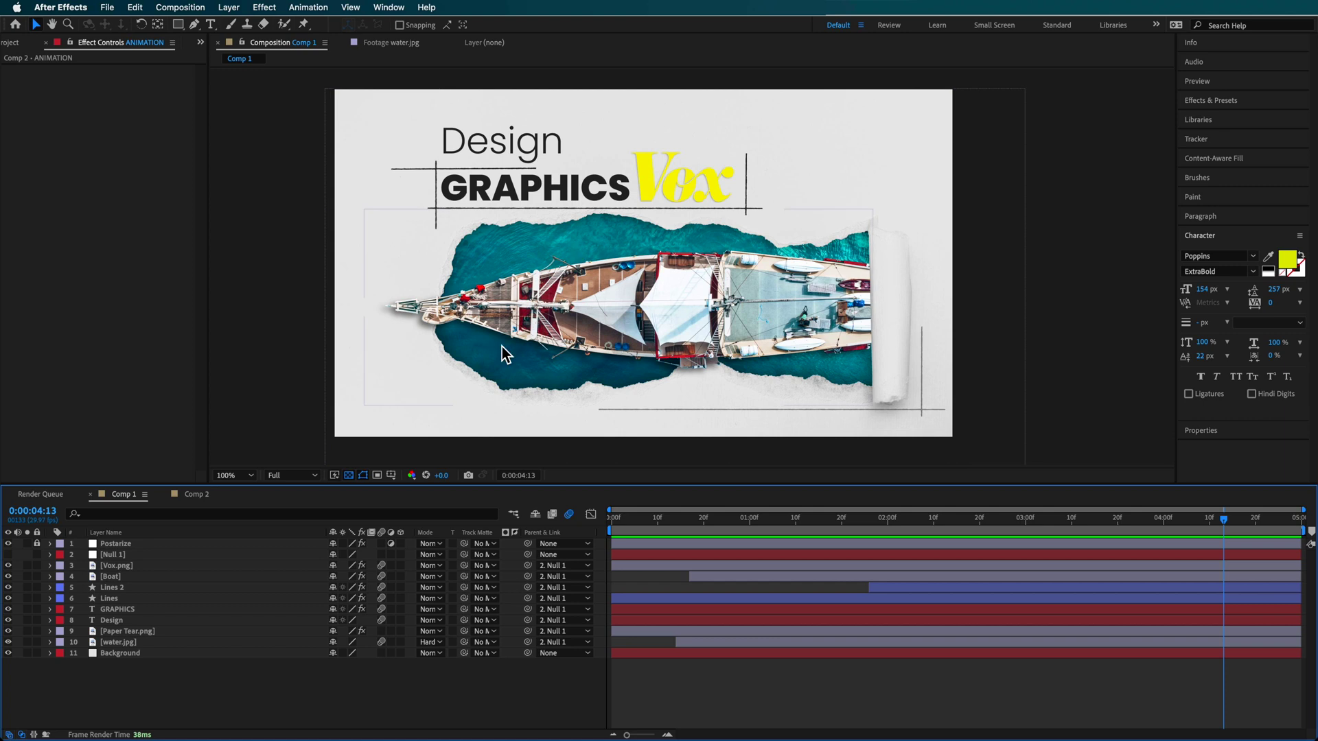
pyautogui.click(1028, 523)
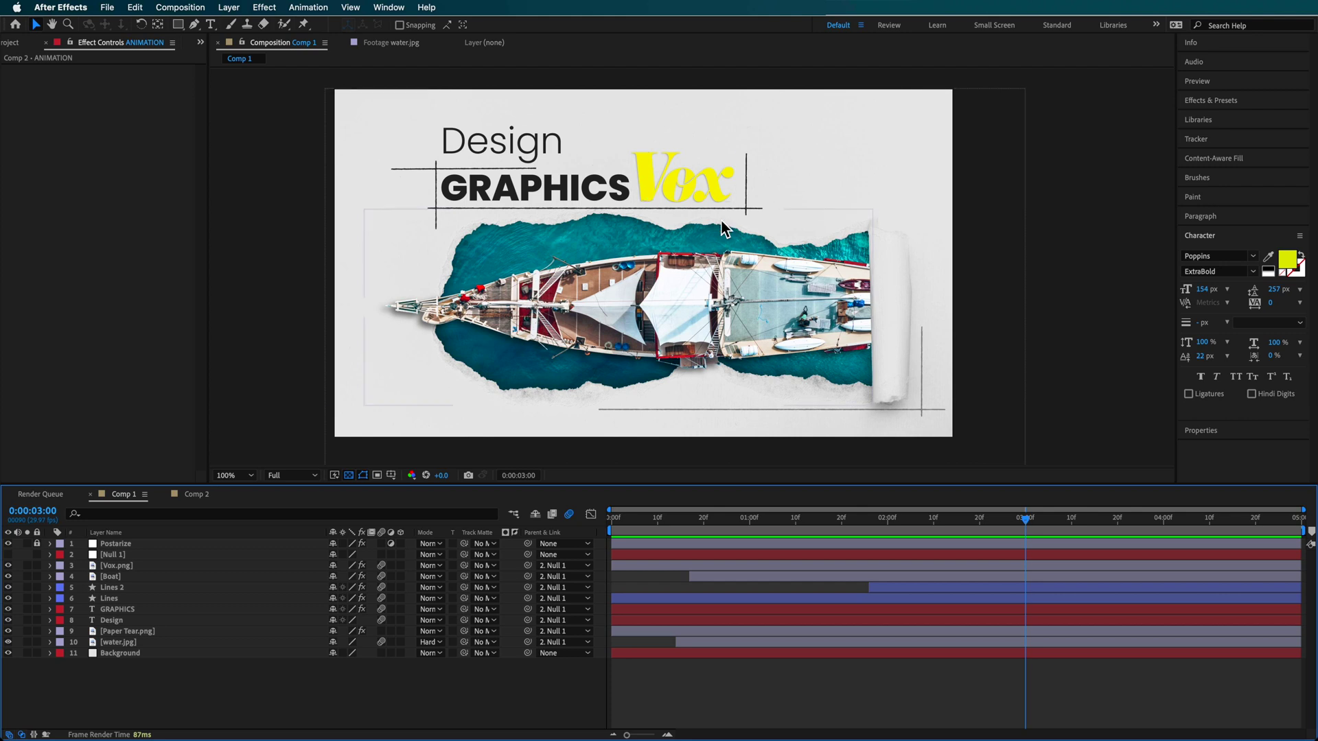
pyautogui.click(452, 342)
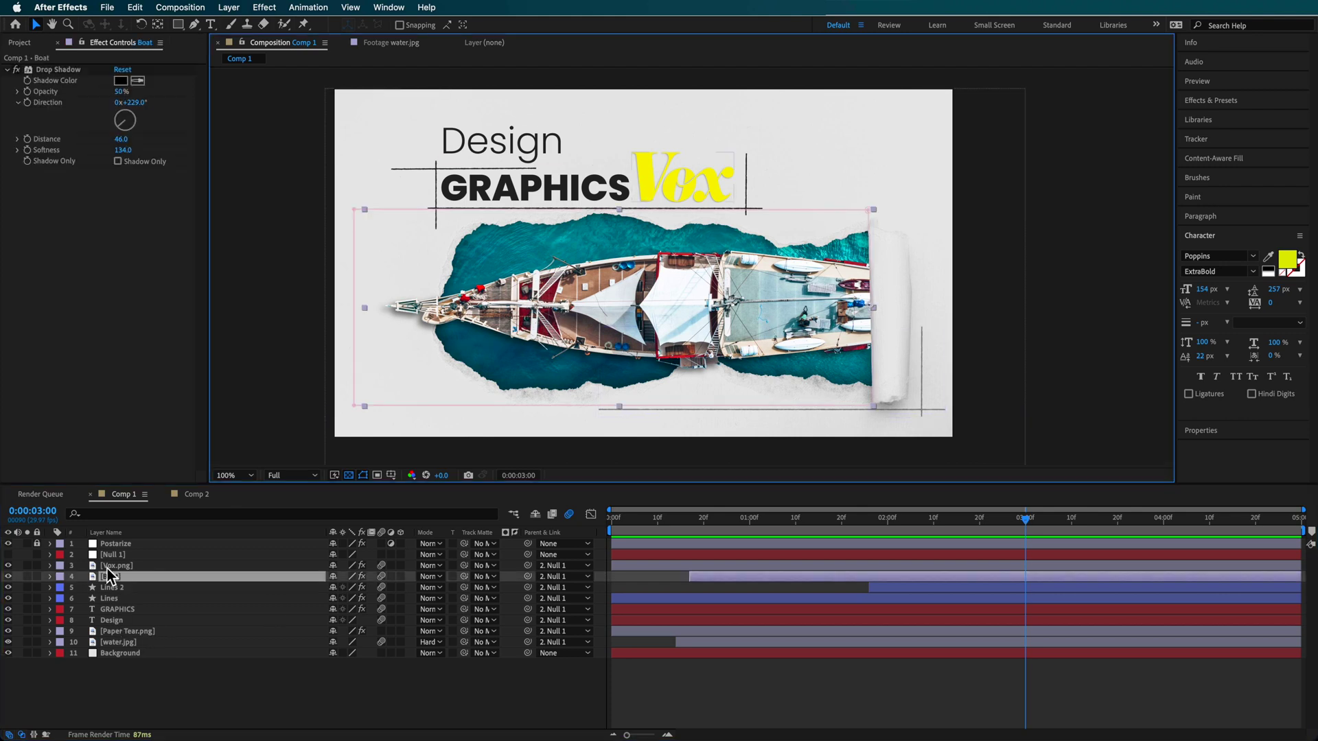
# Apply Hue/Saturation to the boat with Master Saturation −26 and Lightness 24, then deselect it
pyautogui.click(426, 7)
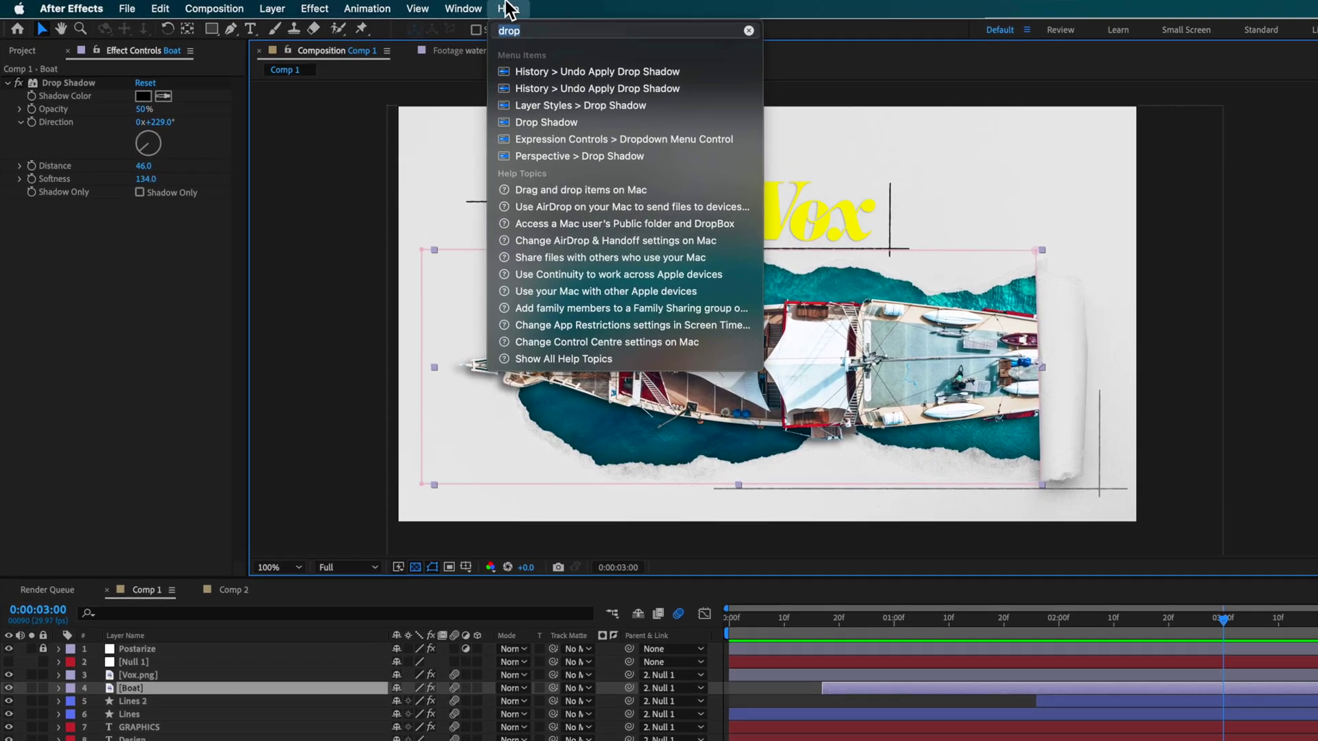
pyautogui.write('hue')
pyautogui.click(615, 89)
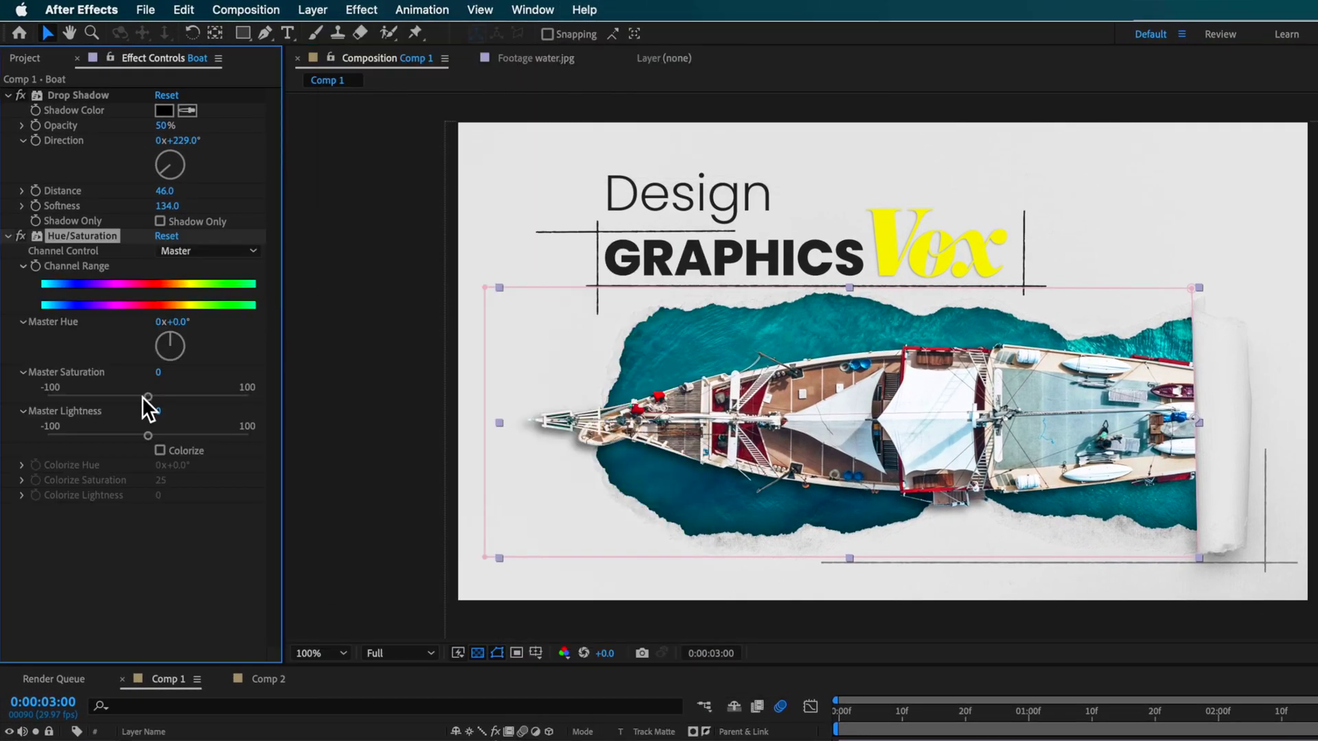
pyautogui.moveTo(170, 433); pyautogui.dragTo(187, 436)
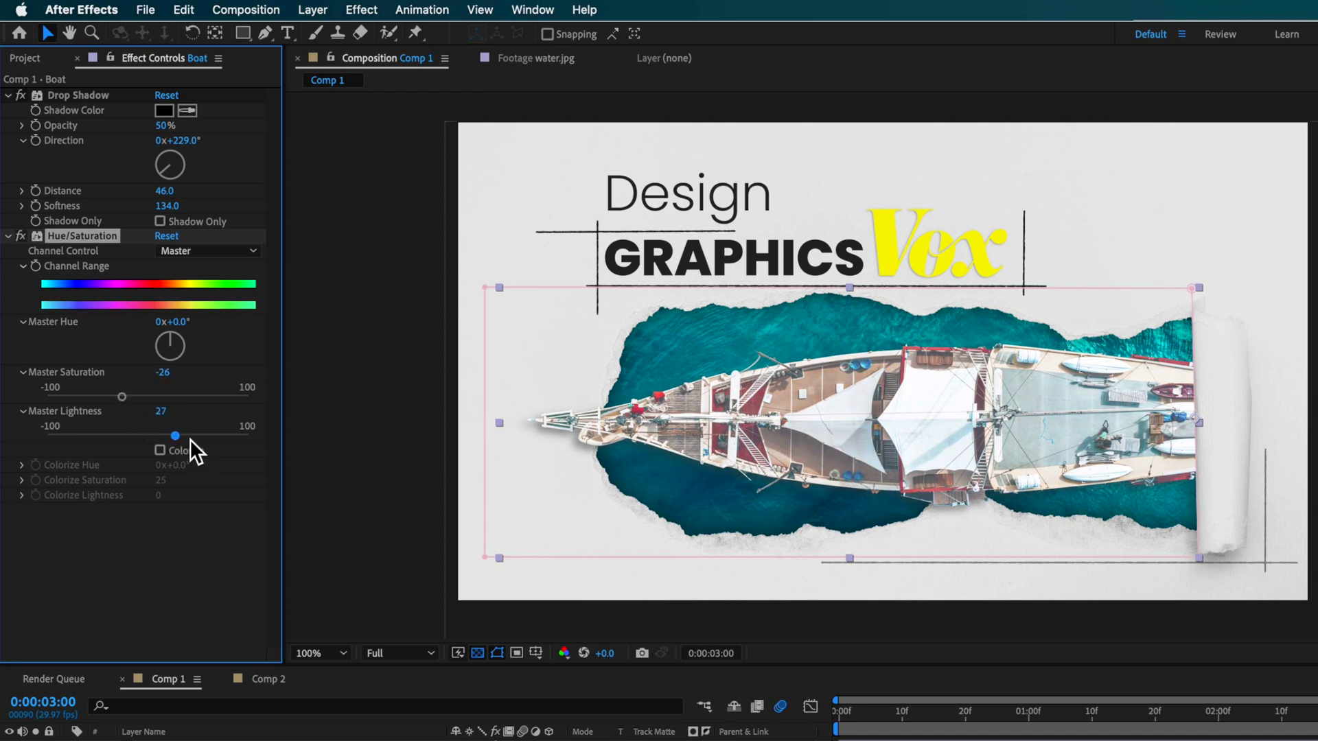
pyautogui.moveTo(190, 438)
pyautogui.mouseDown()
pyautogui.moveTo(159, 440)
pyautogui.moveTo(176, 441)
pyautogui.mouseUp()
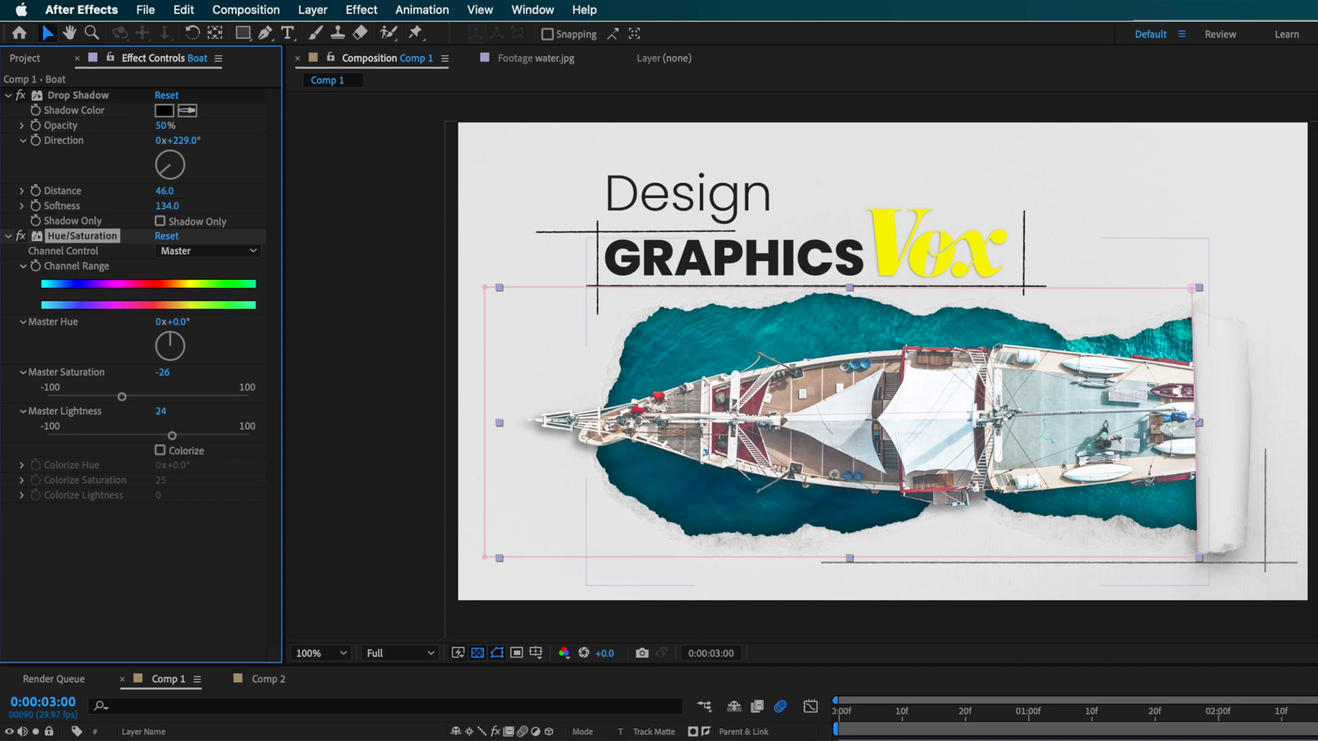
pyautogui.hotkey('ctrl', 'shift', 'a')
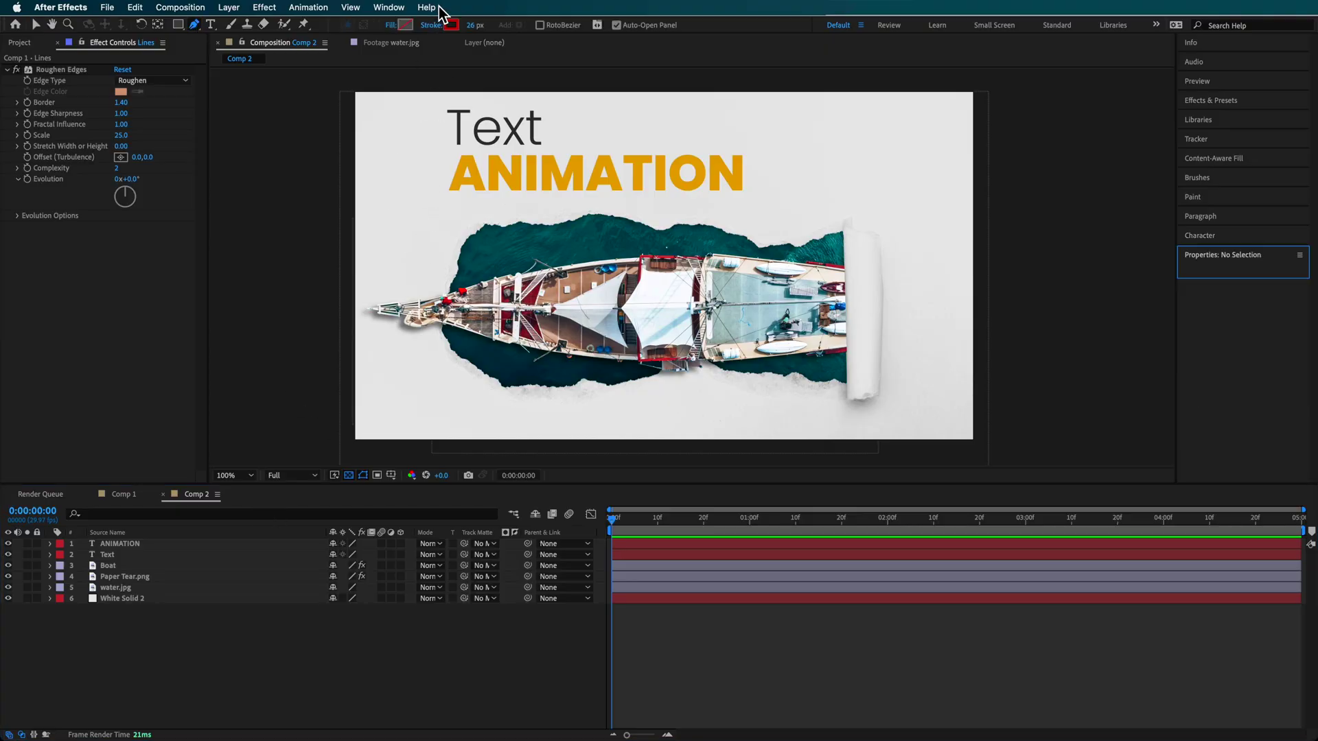
# Set the new-shape stroke to dark grey 242424 at 5 px width
pyautogui.click(451, 25)
pyautogui.moveTo(308, 280); pyautogui.dragTo(254, 294)
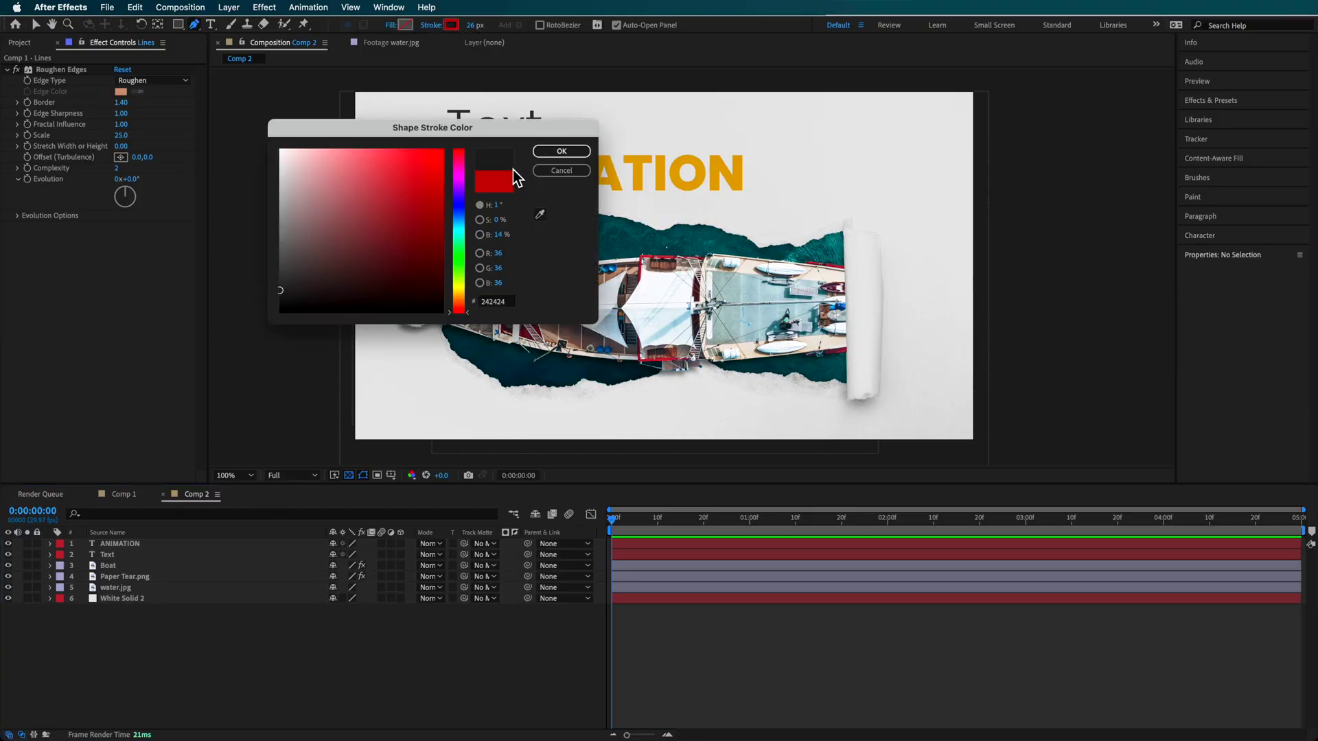
pyautogui.click(560, 152)
pyautogui.moveTo(477, 26); pyautogui.dragTo(426, 33)
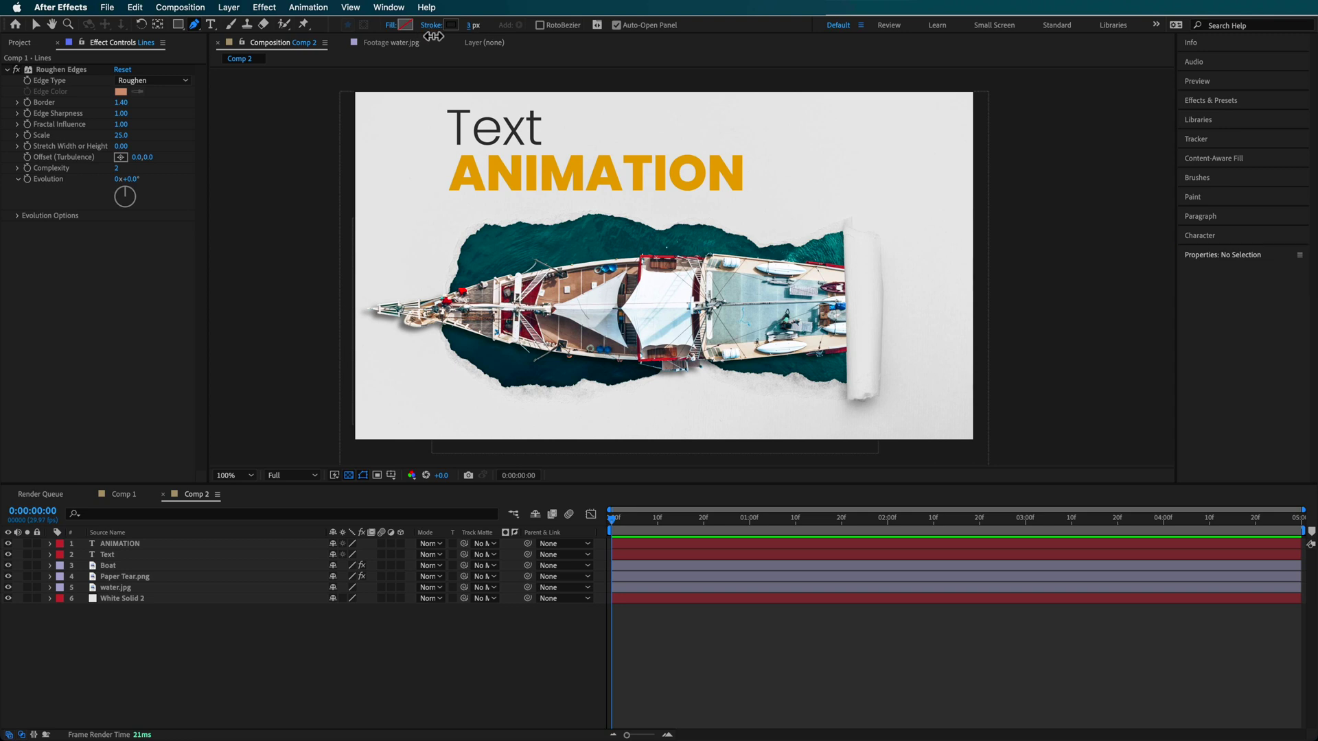
# Draw pen lines under 'Text', left of and under ANIMATION, and begin the right vertical line
pyautogui.click(555, 147)
pyautogui.click(404, 148)
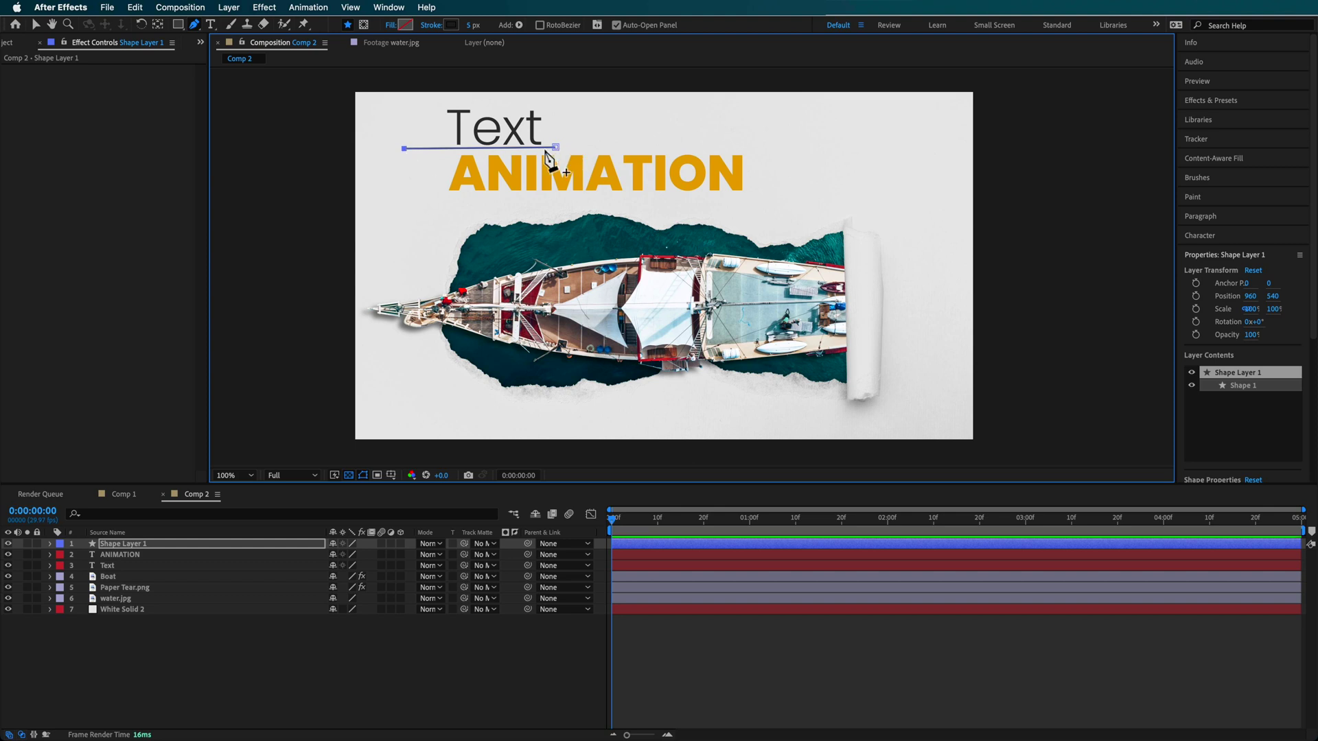
pyautogui.click(133, 544)
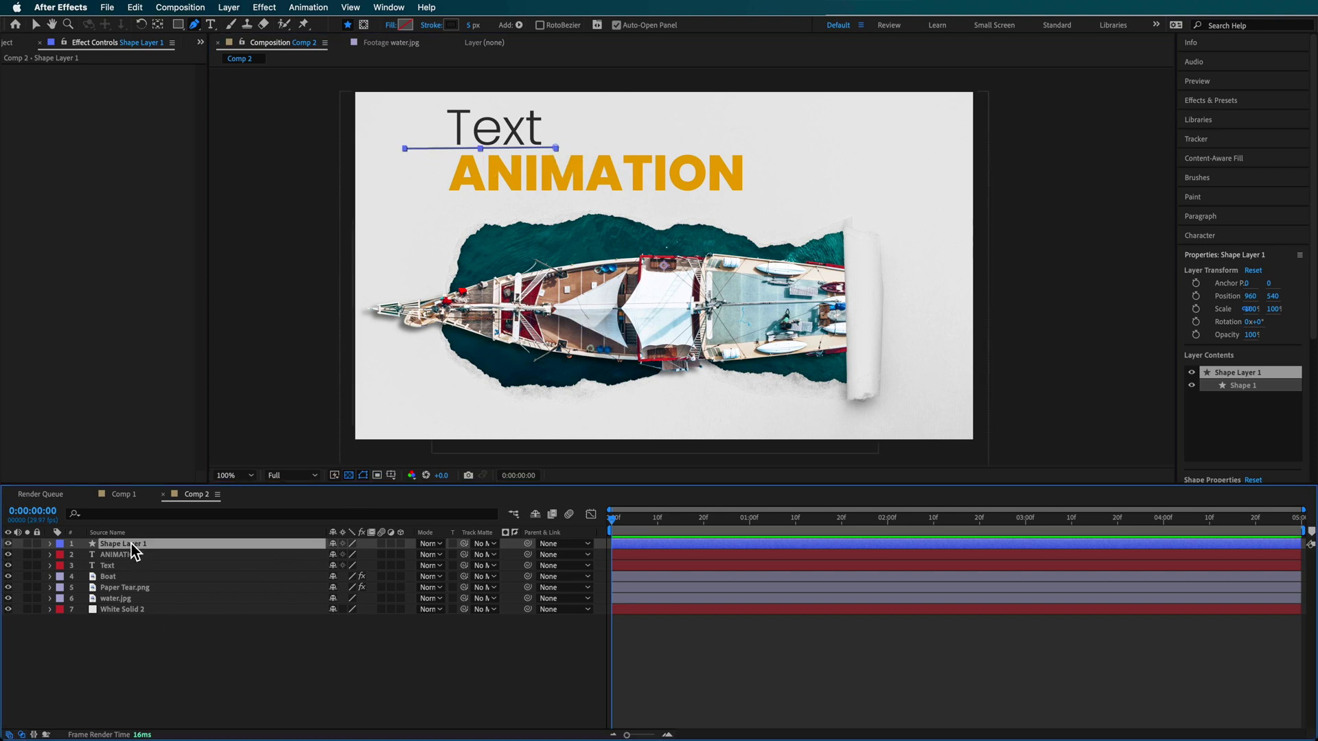
pyautogui.click(434, 134)
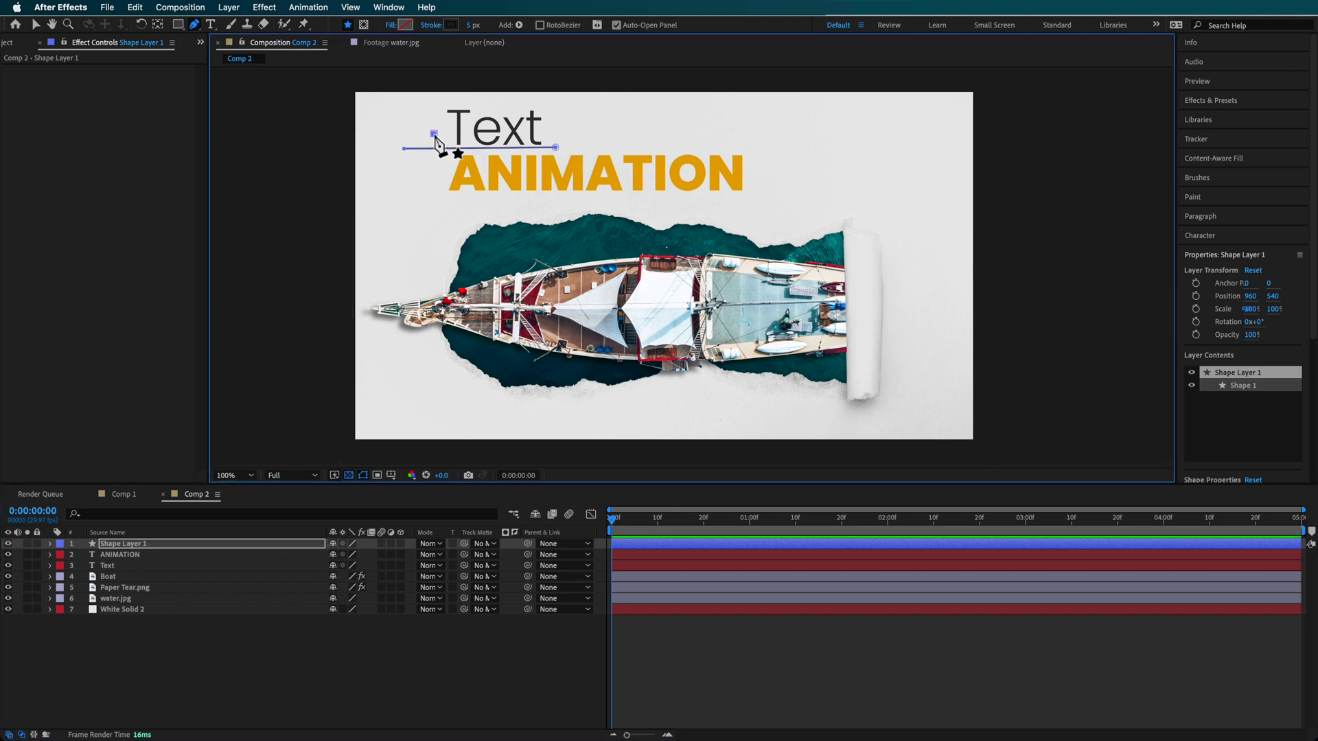
pyautogui.click(433, 209)
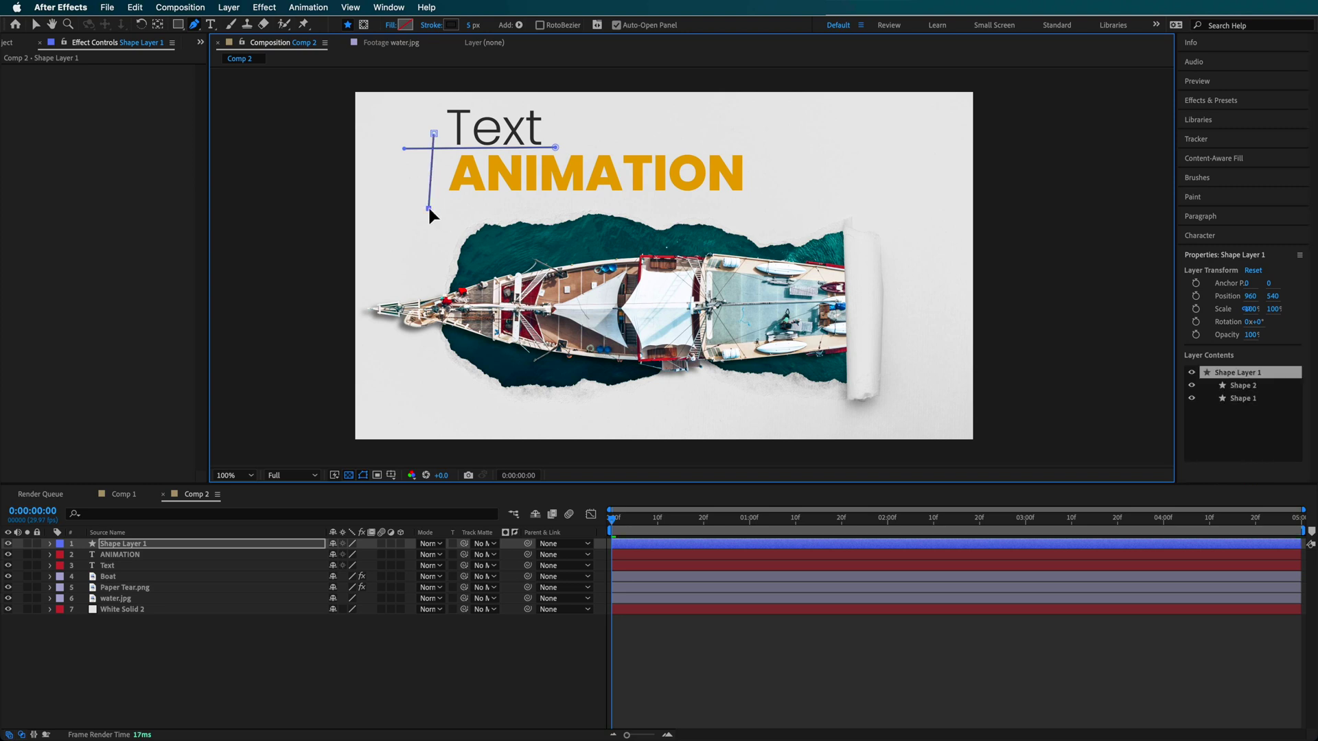
pyautogui.click(137, 545)
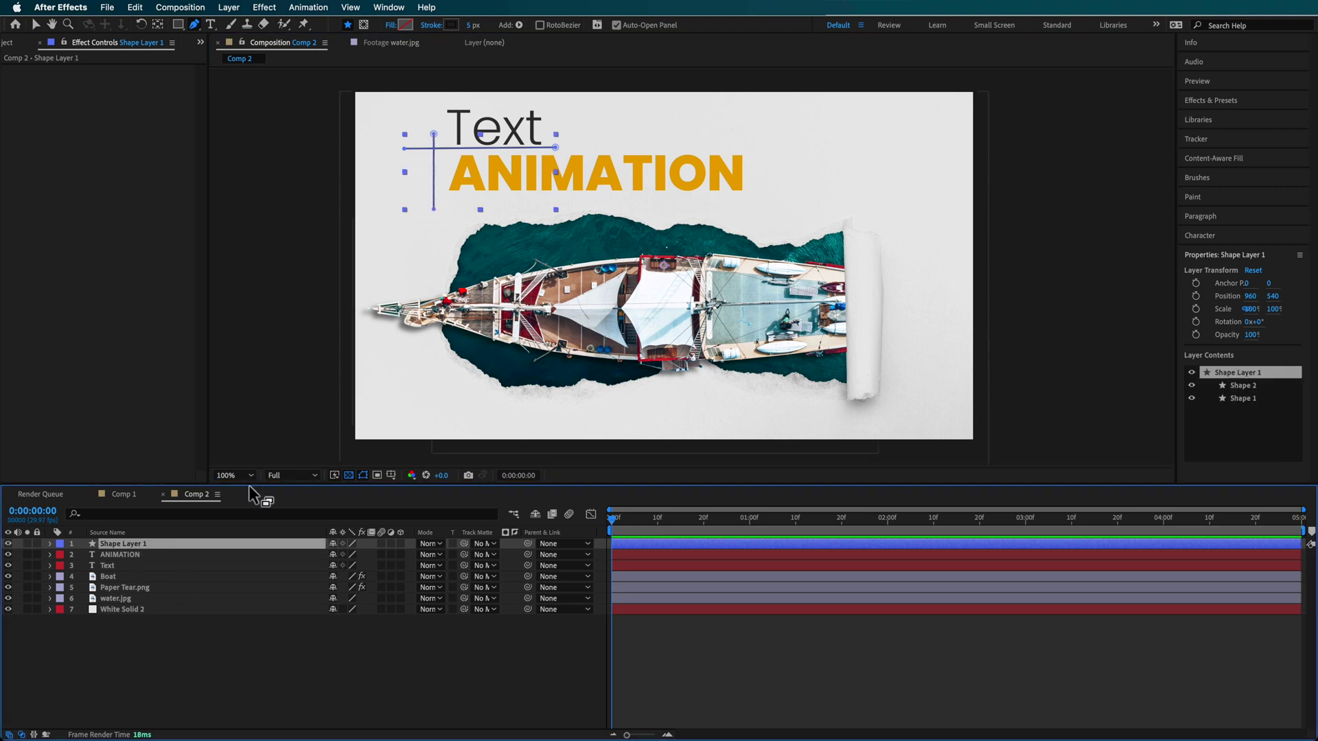
pyautogui.click(421, 196)
pyautogui.click(767, 195)
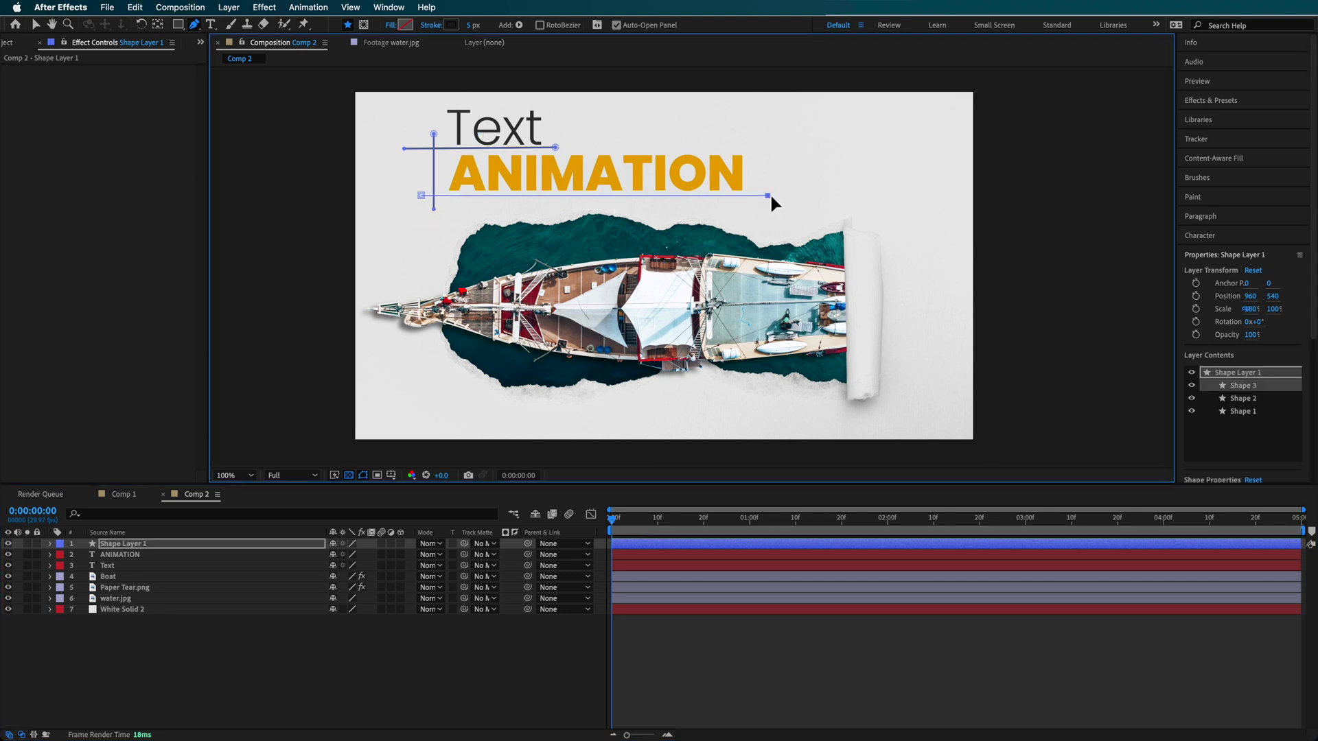
pyautogui.moveTo(768, 195); pyautogui.dragTo(806, 196)
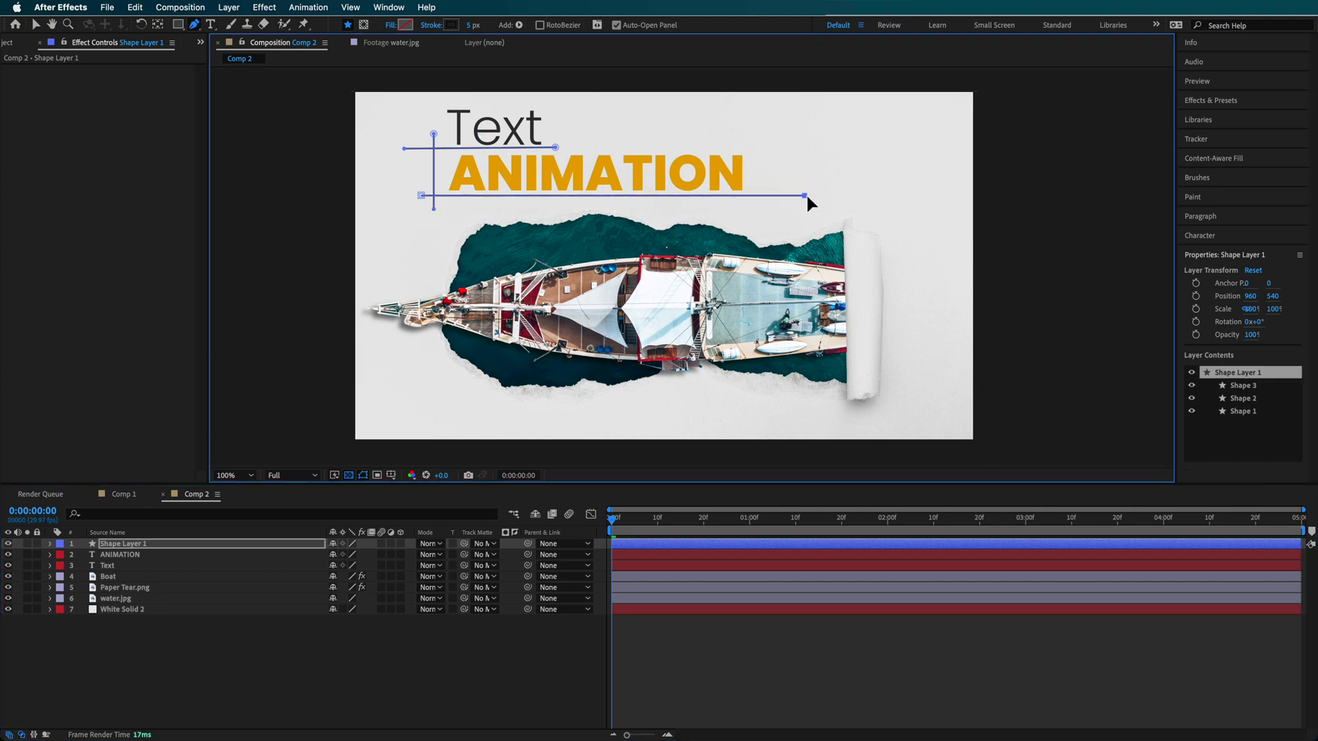
pyautogui.click(143, 544)
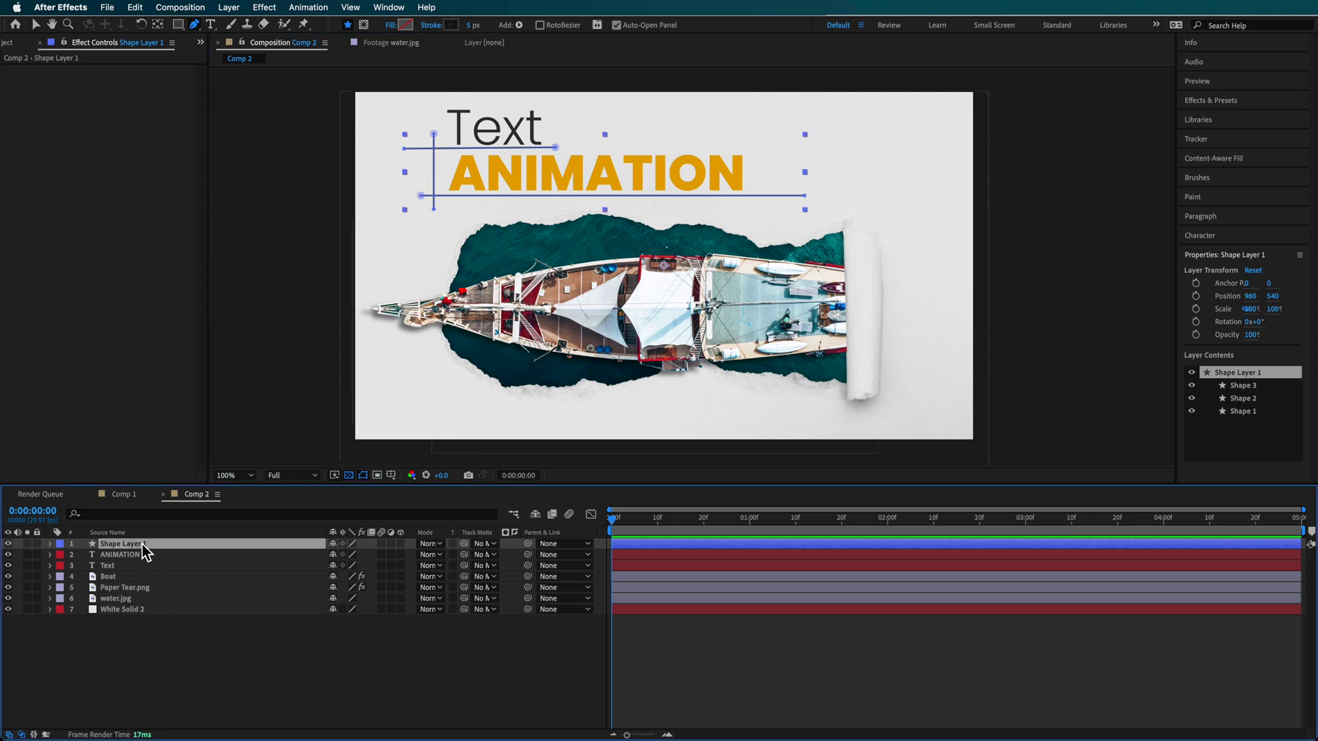
pyautogui.click(751, 208)
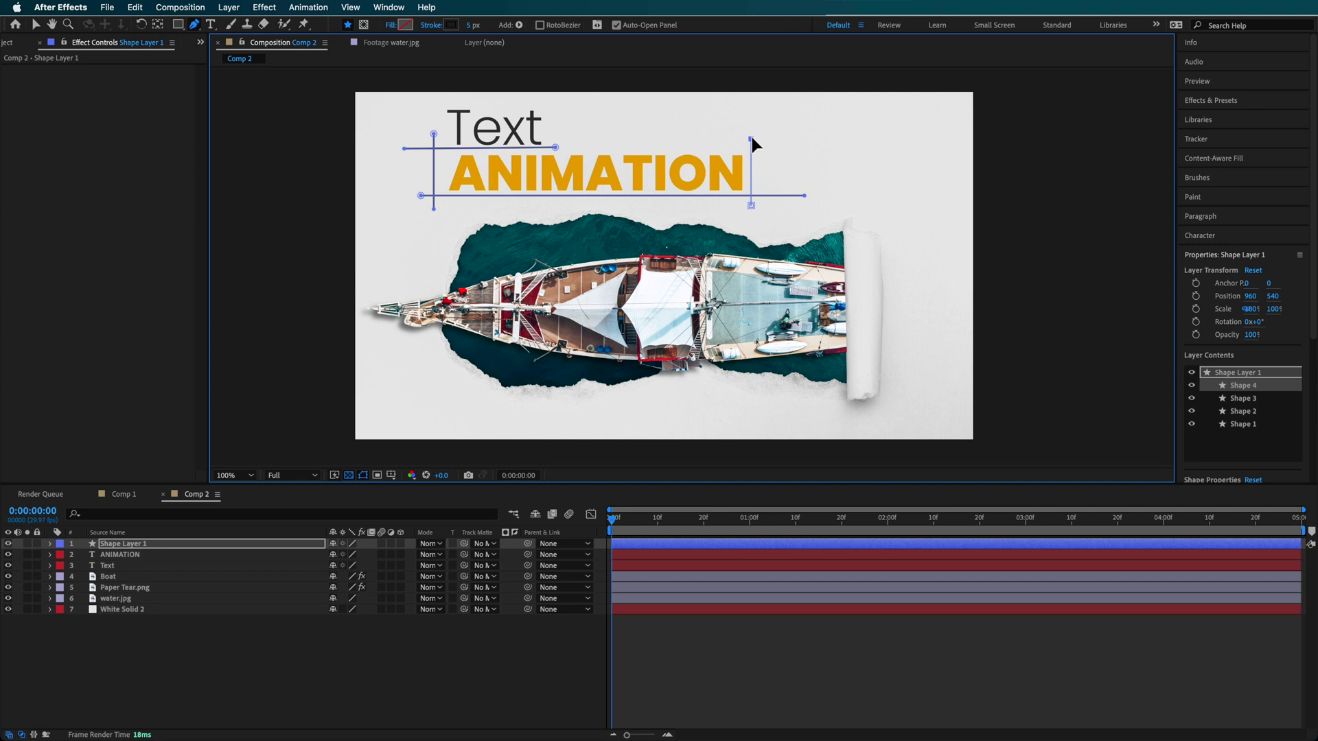
# Finish the vertical line right of ANIMATION and add Trim Paths to Shape Layer 1
pyautogui.click(750, 137)
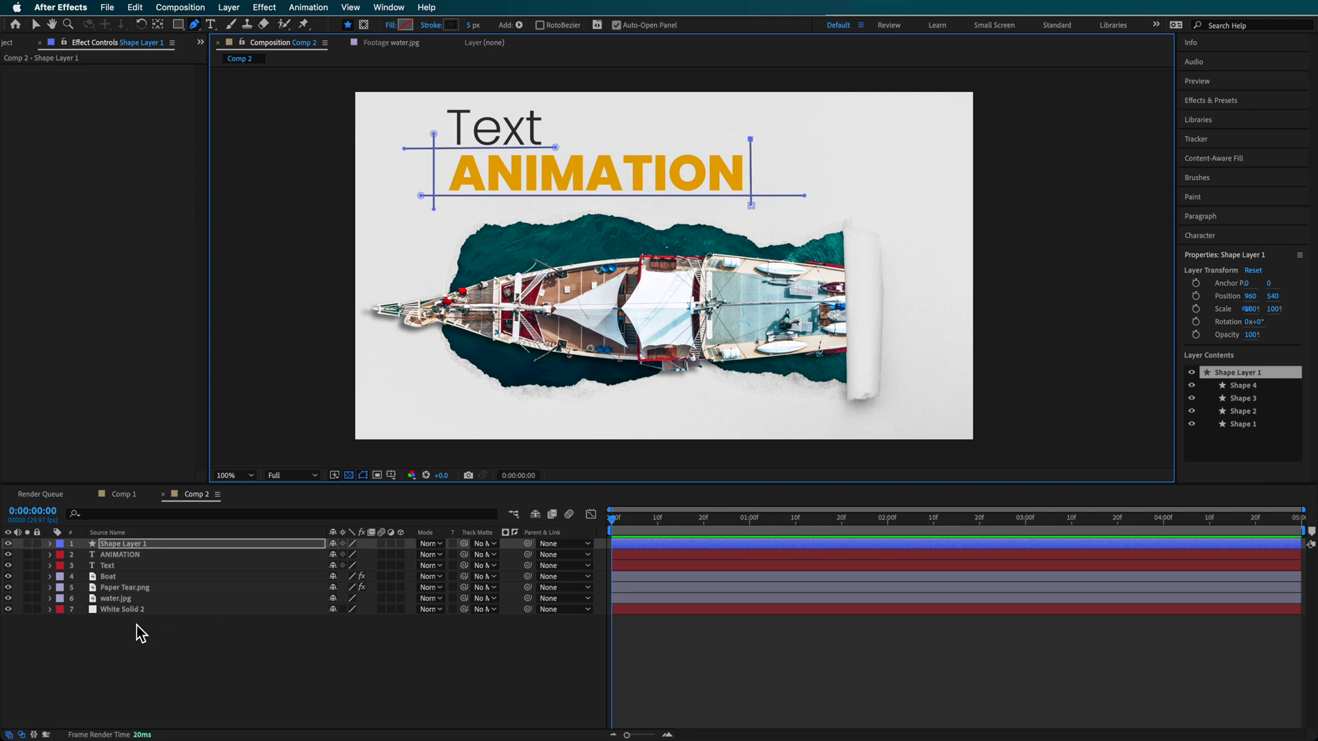
pyautogui.click(50, 544)
pyautogui.click(166, 676)
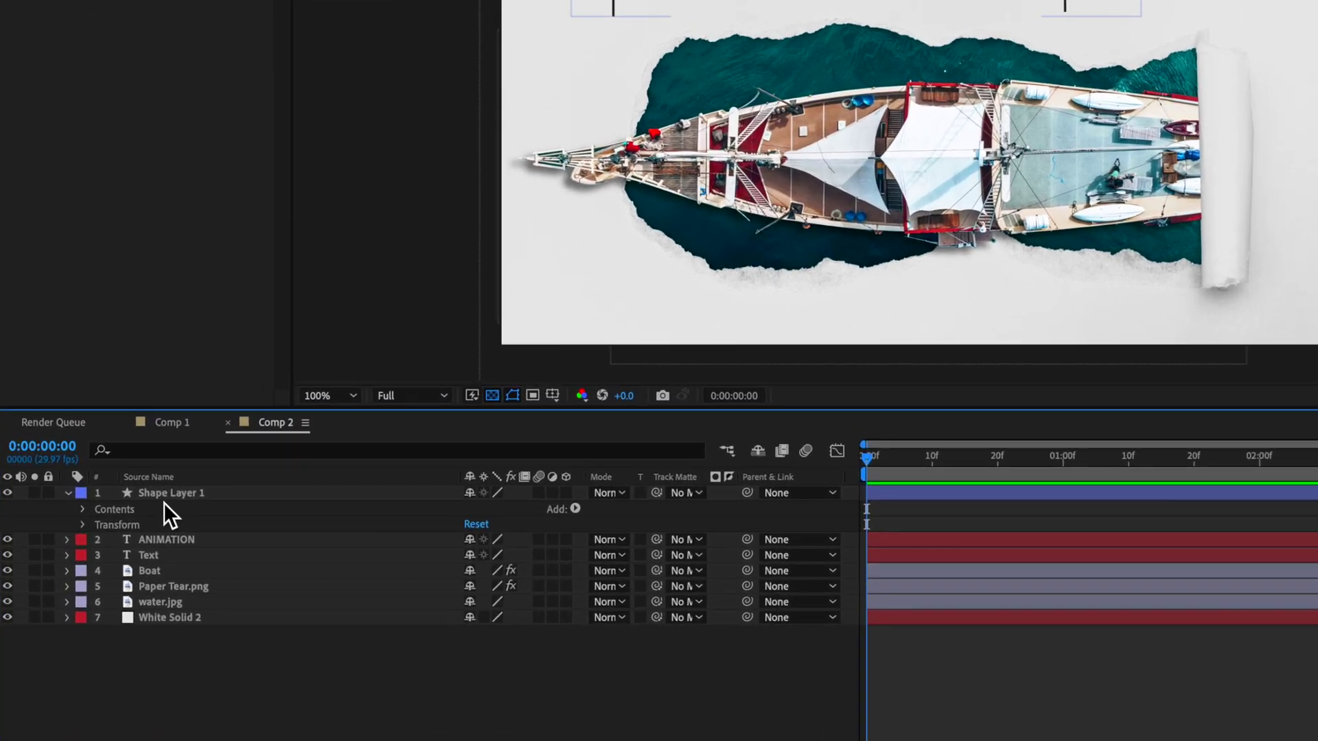
pyautogui.click(134, 532)
pyautogui.click(671, 483)
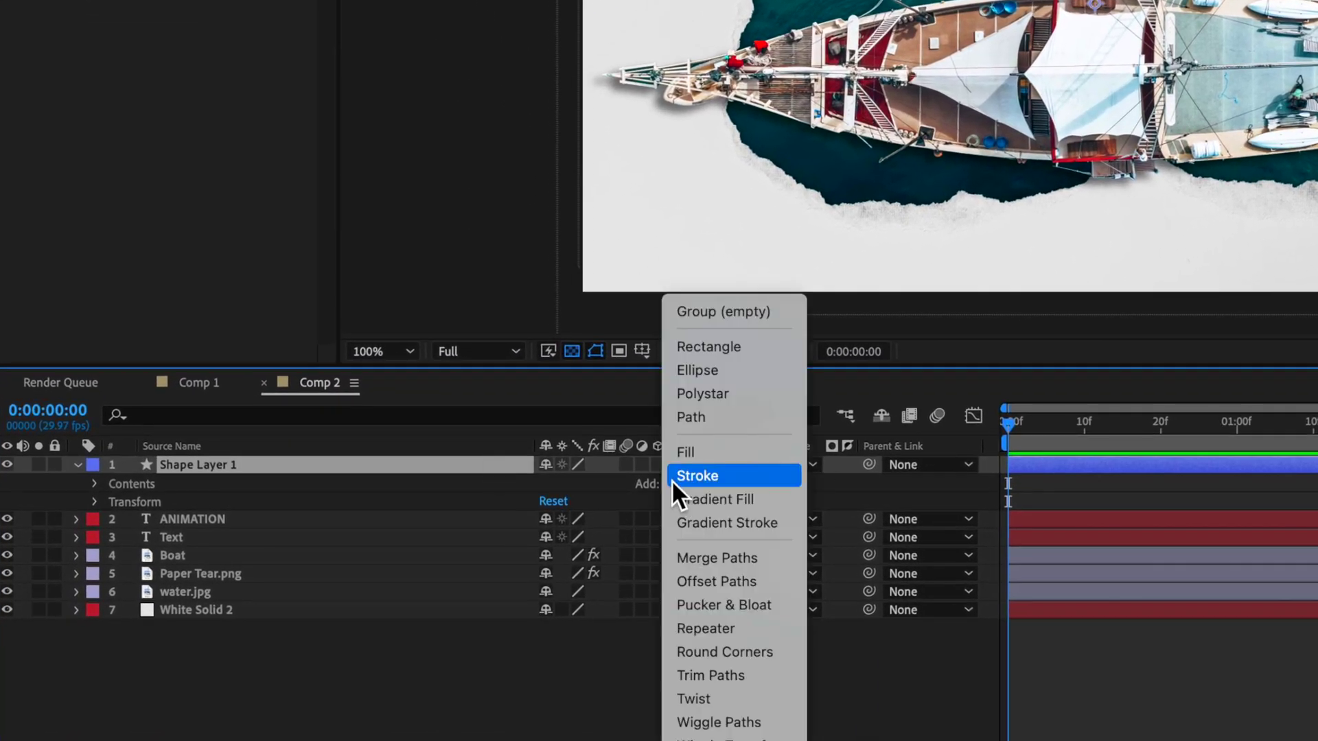
pyautogui.click(707, 674)
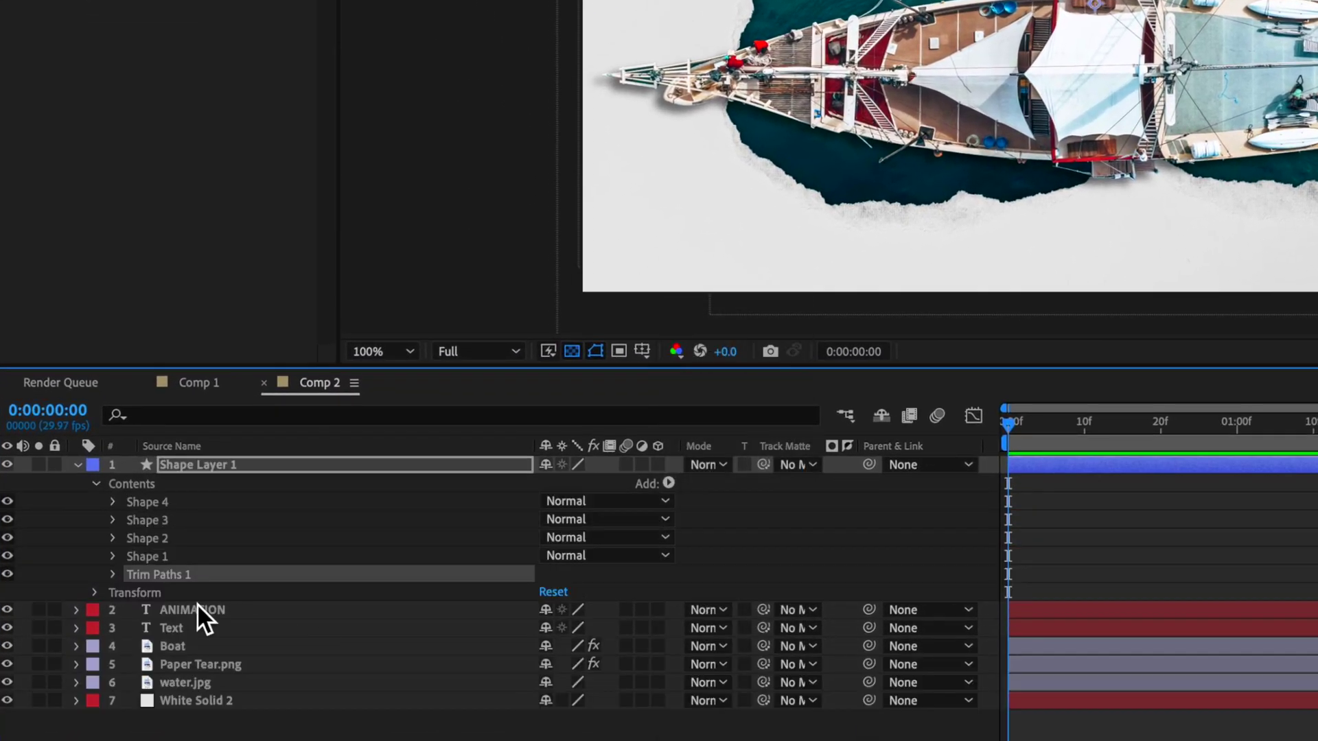
pyautogui.click(112, 574)
# Keyframe Trim Paths End from 0% at frame 0 to 100% at frame 11
pyautogui.scroll(-1, 137, 611)
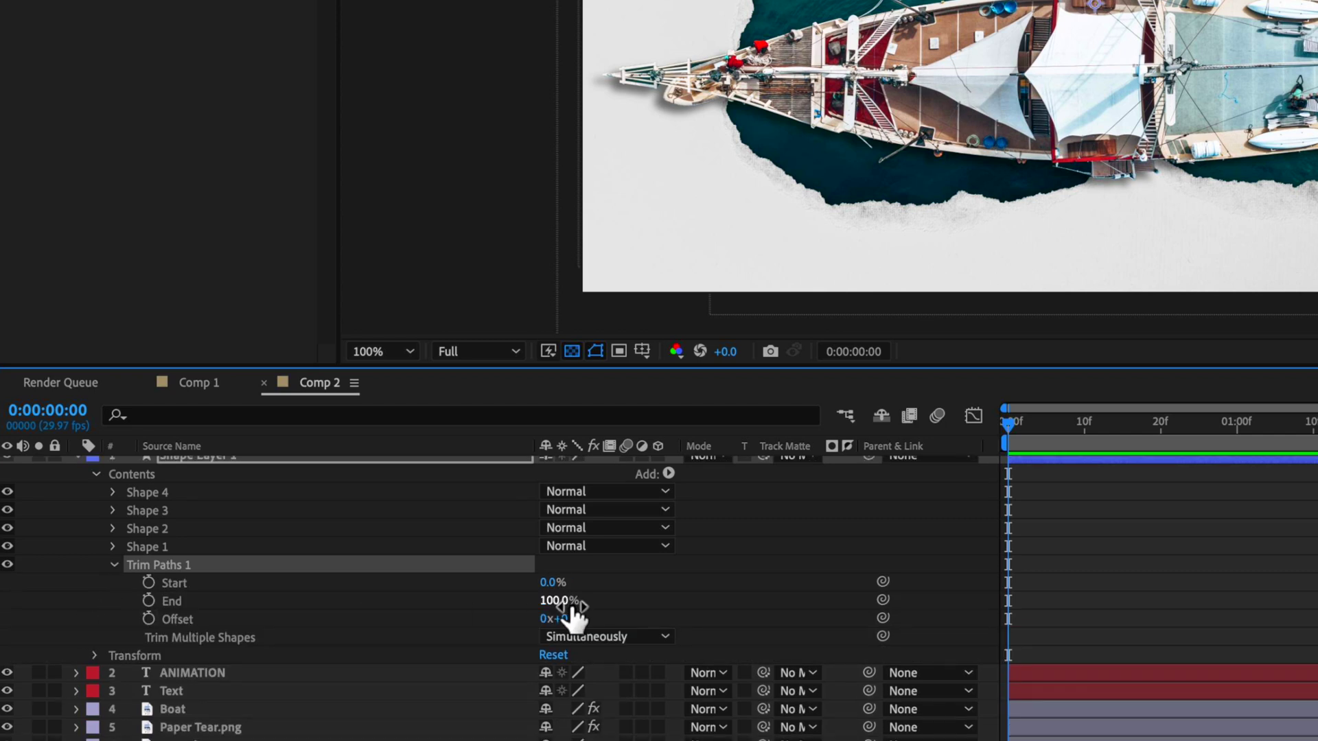
pyautogui.moveTo(559, 601); pyautogui.dragTo(462, 609)
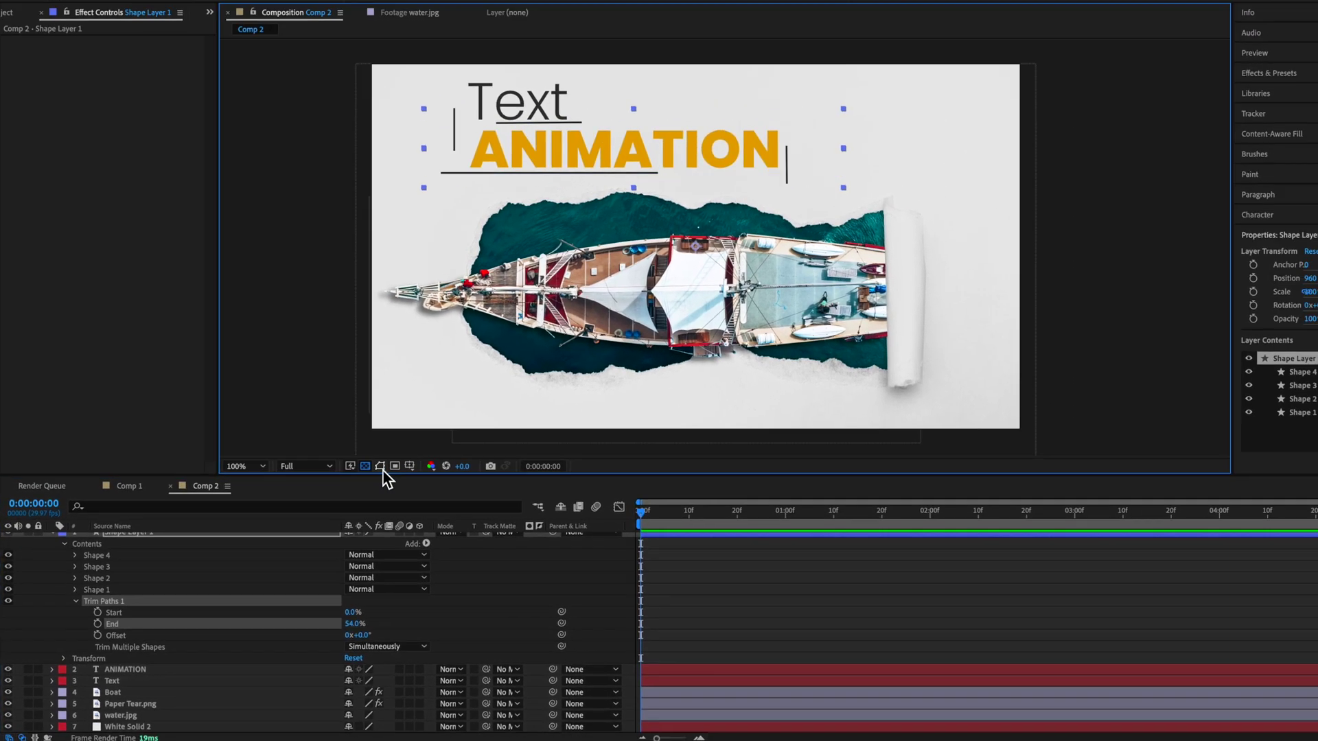
pyautogui.moveTo(355, 624); pyautogui.dragTo(308, 637)
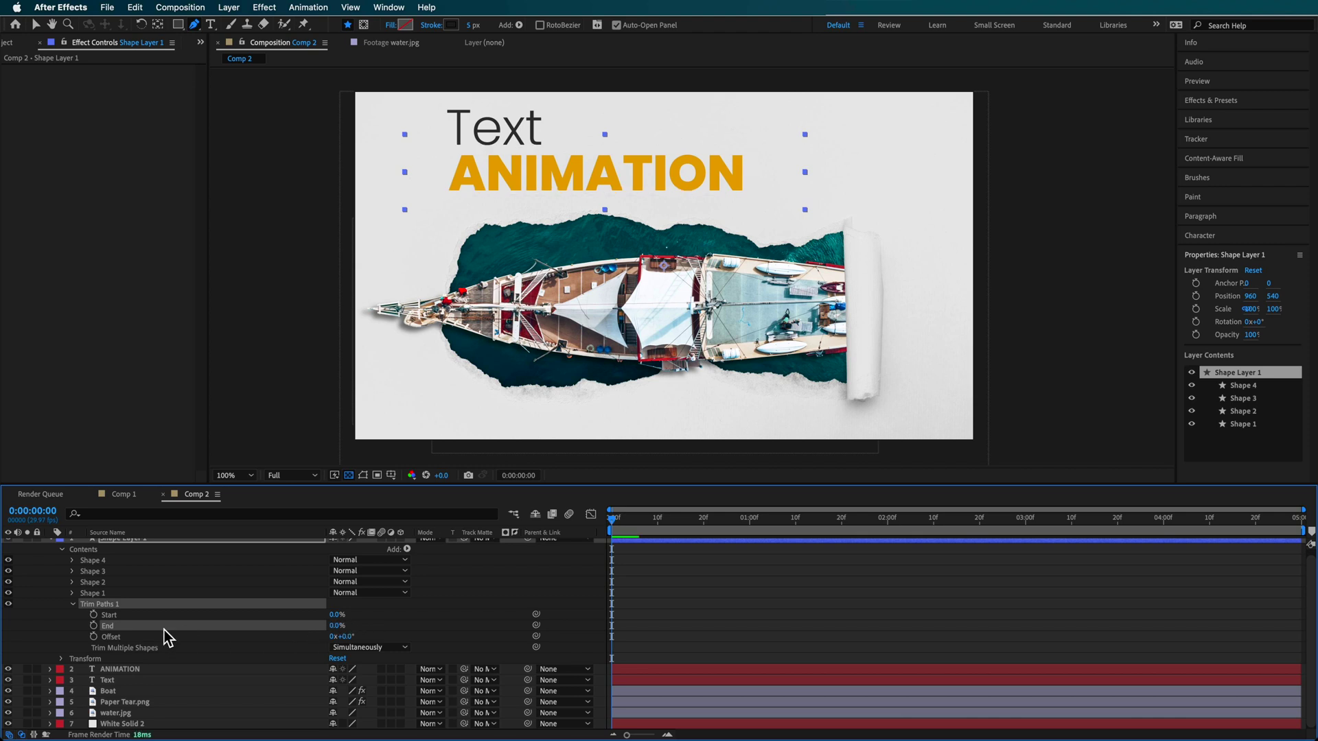
pyautogui.click(94, 626)
pyautogui.press('pagedown')
pyautogui.hotkey('shift', 'pagedown')
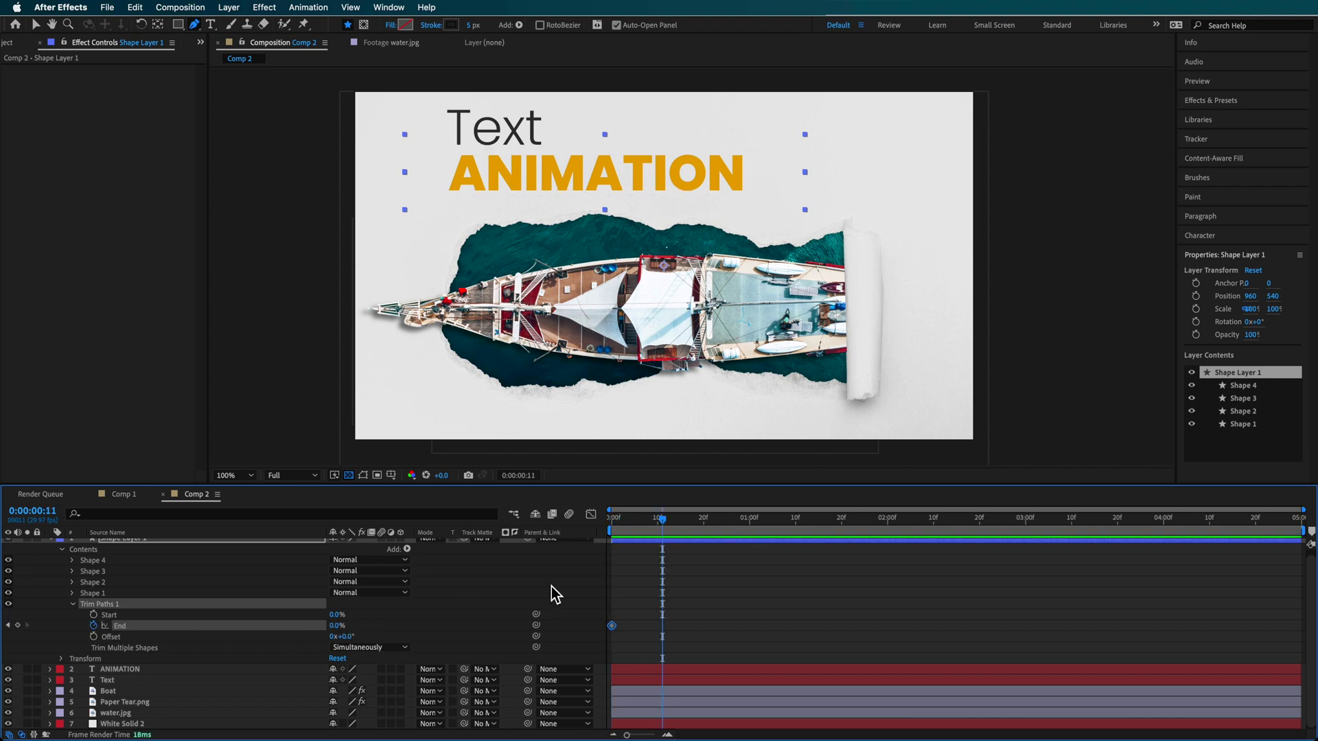
pyautogui.moveTo(343, 626); pyautogui.dragTo(438, 624)
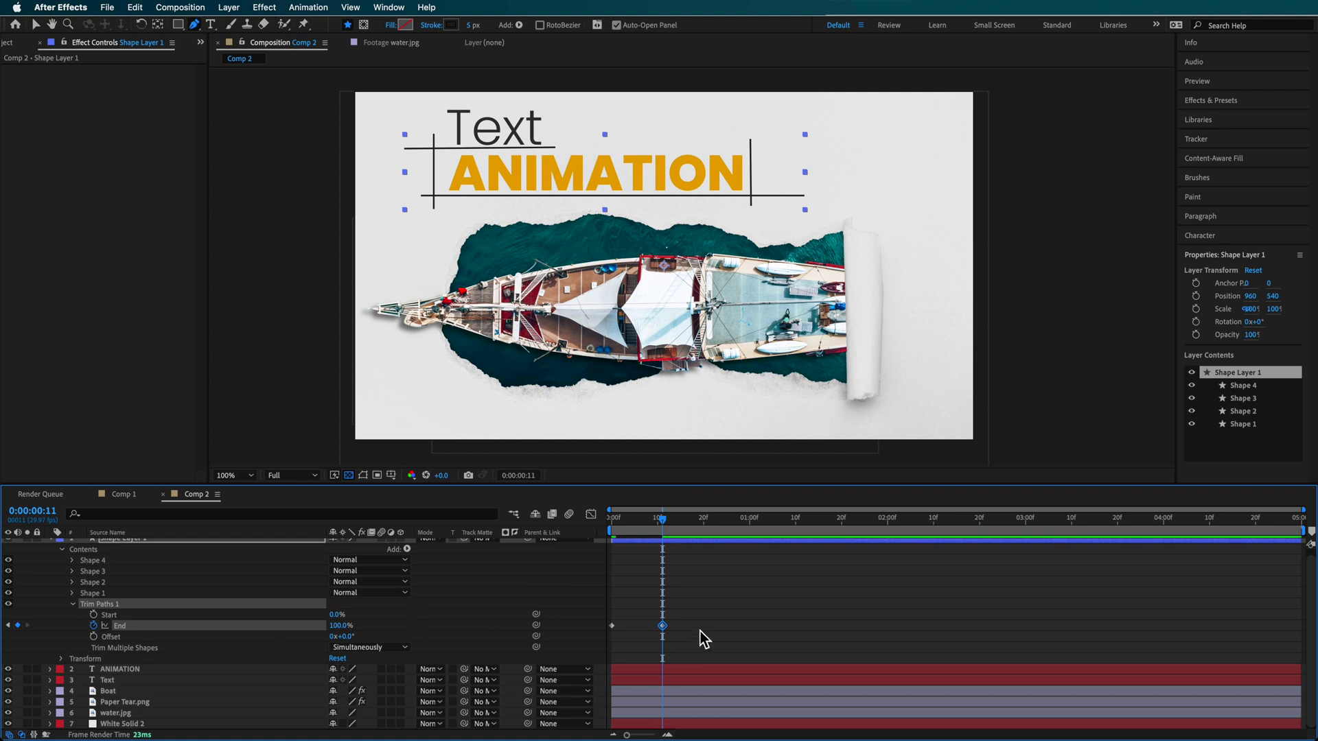
# Easy-ease the Trim Paths keyframes, nudge the last one slightly later, and preview the draw-on
pyautogui.rightClick(615, 628)
pyautogui.moveTo(686, 727)
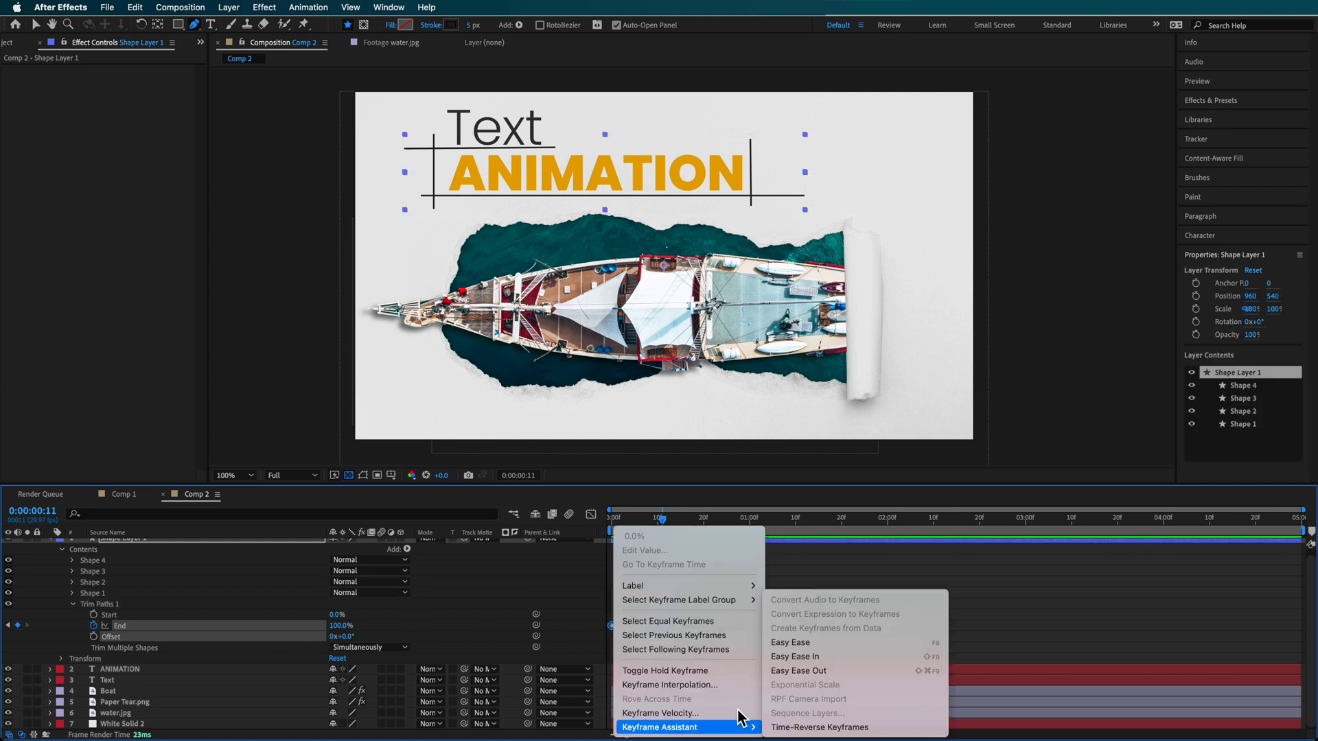
pyautogui.click(797, 642)
pyautogui.press('space')
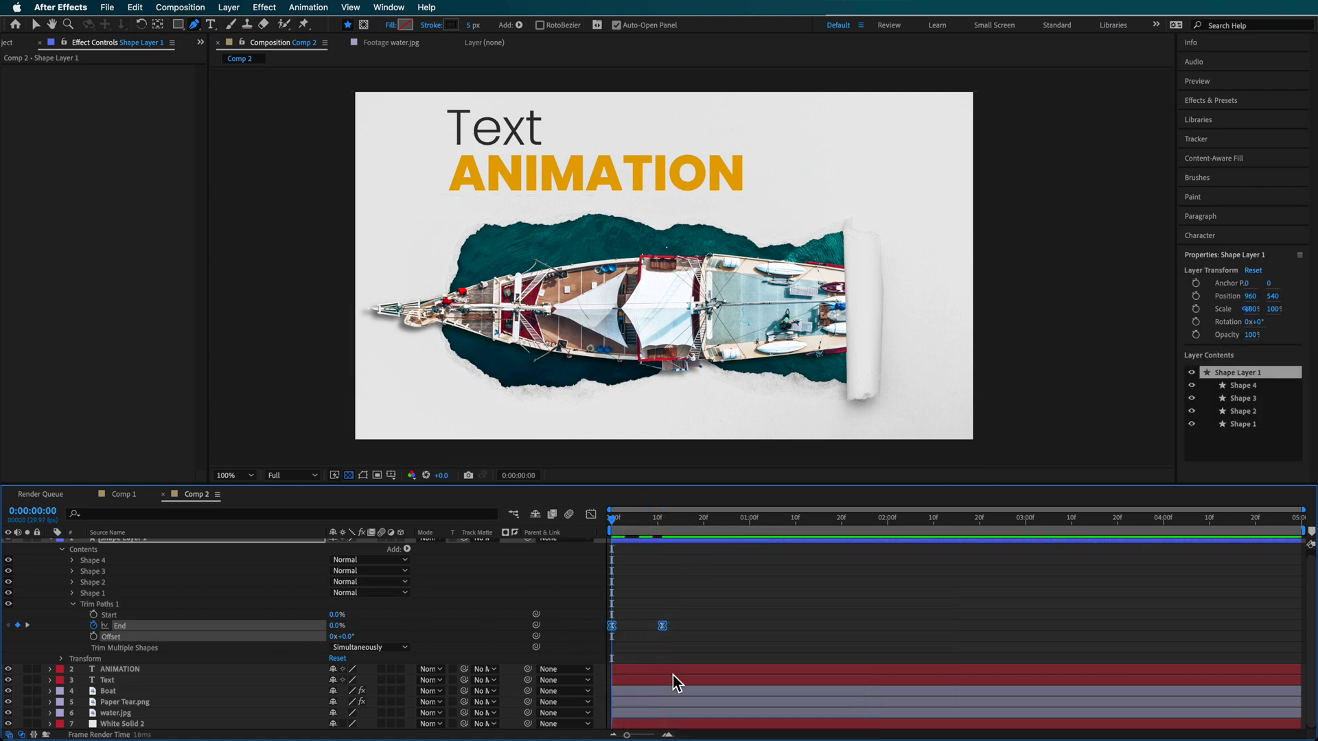
pyautogui.click(665, 601)
pyautogui.moveTo(663, 625); pyautogui.dragTo(680, 625)
pyautogui.moveTo(670, 526); pyautogui.dragTo(538, 513)
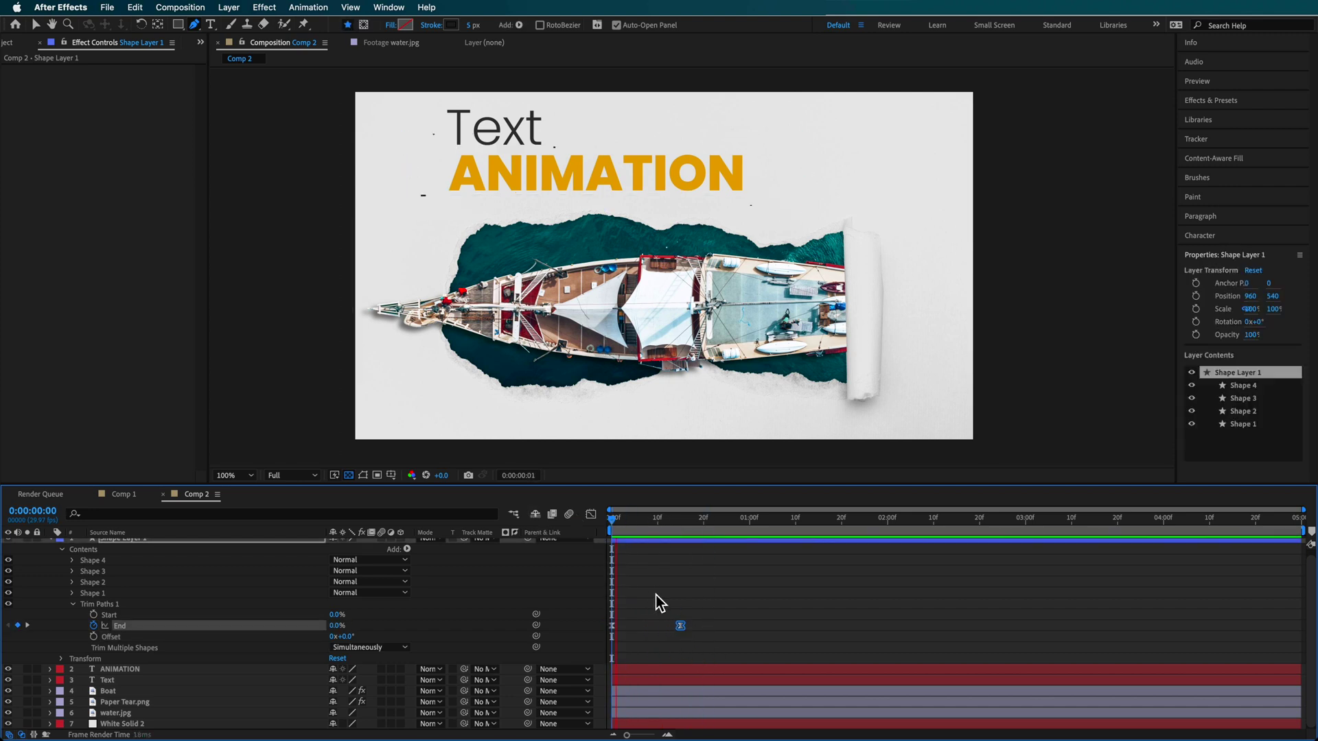
pyautogui.press('space')
pyautogui.click(138, 540)
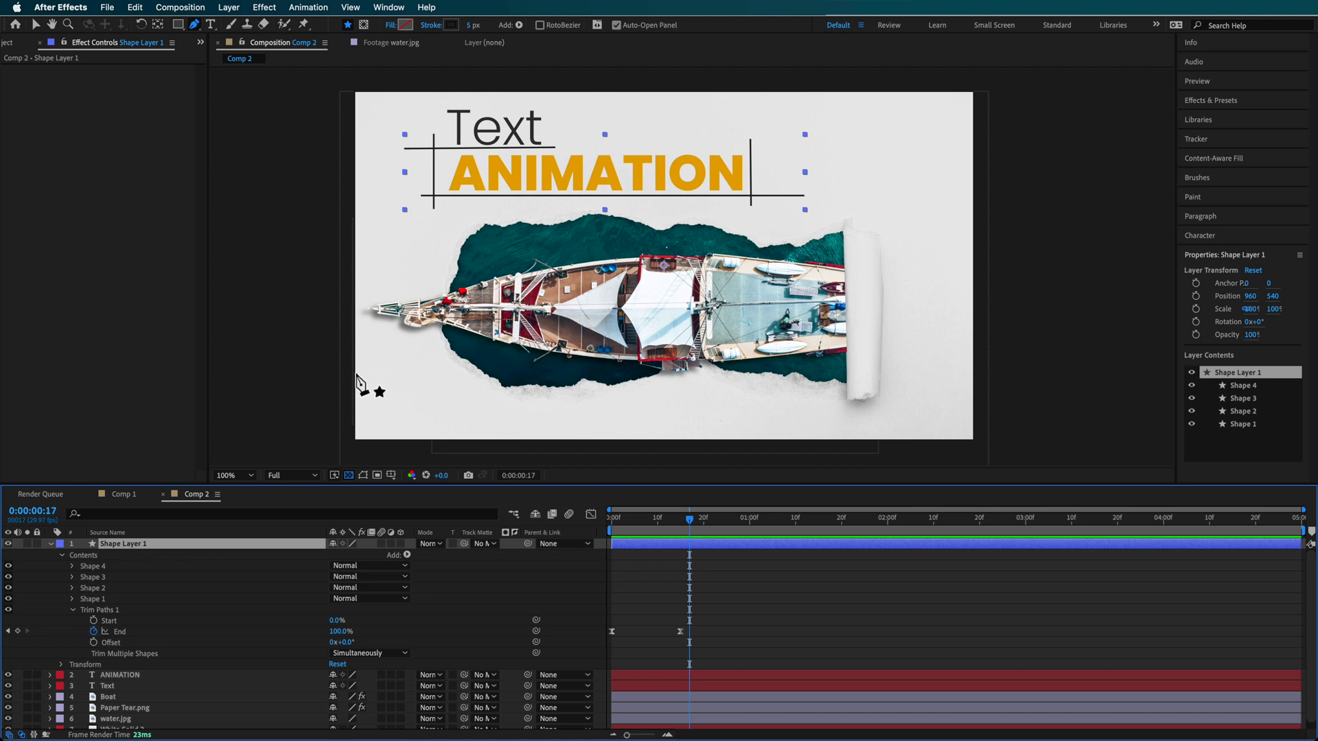
# Recolour all four line groups' stroke to grey 434343, then deselect and return to the Selection tool
pyautogui.press('super+a')
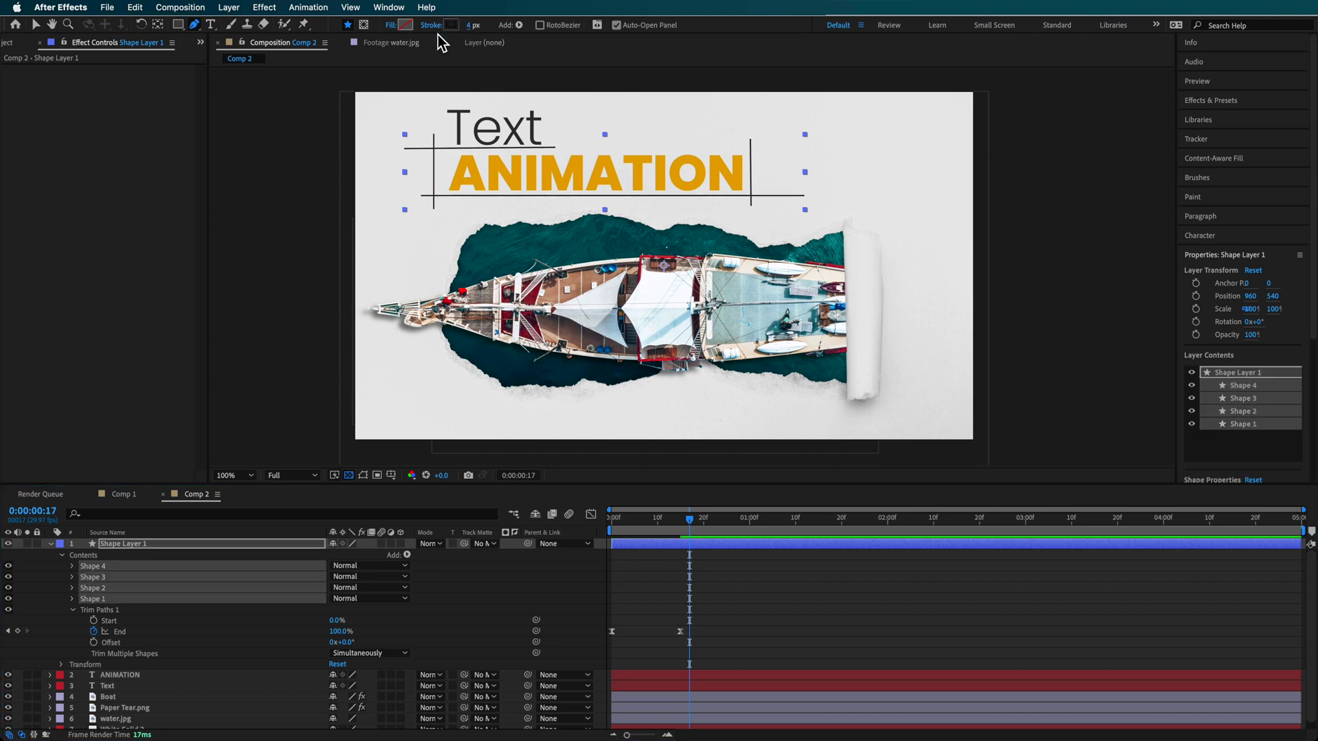
pyautogui.click(451, 25)
pyautogui.moveTo(316, 297); pyautogui.dragTo(266, 271)
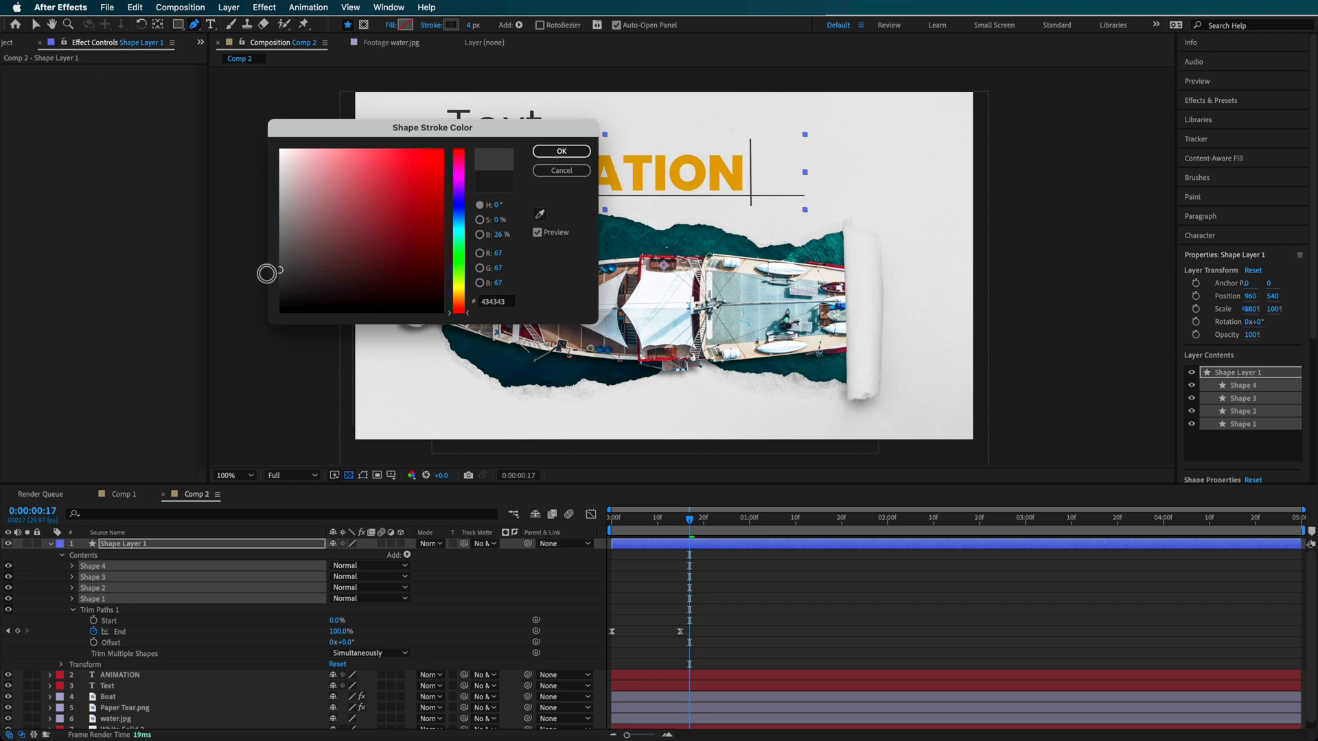
pyautogui.click(561, 151)
pyautogui.click(682, 605)
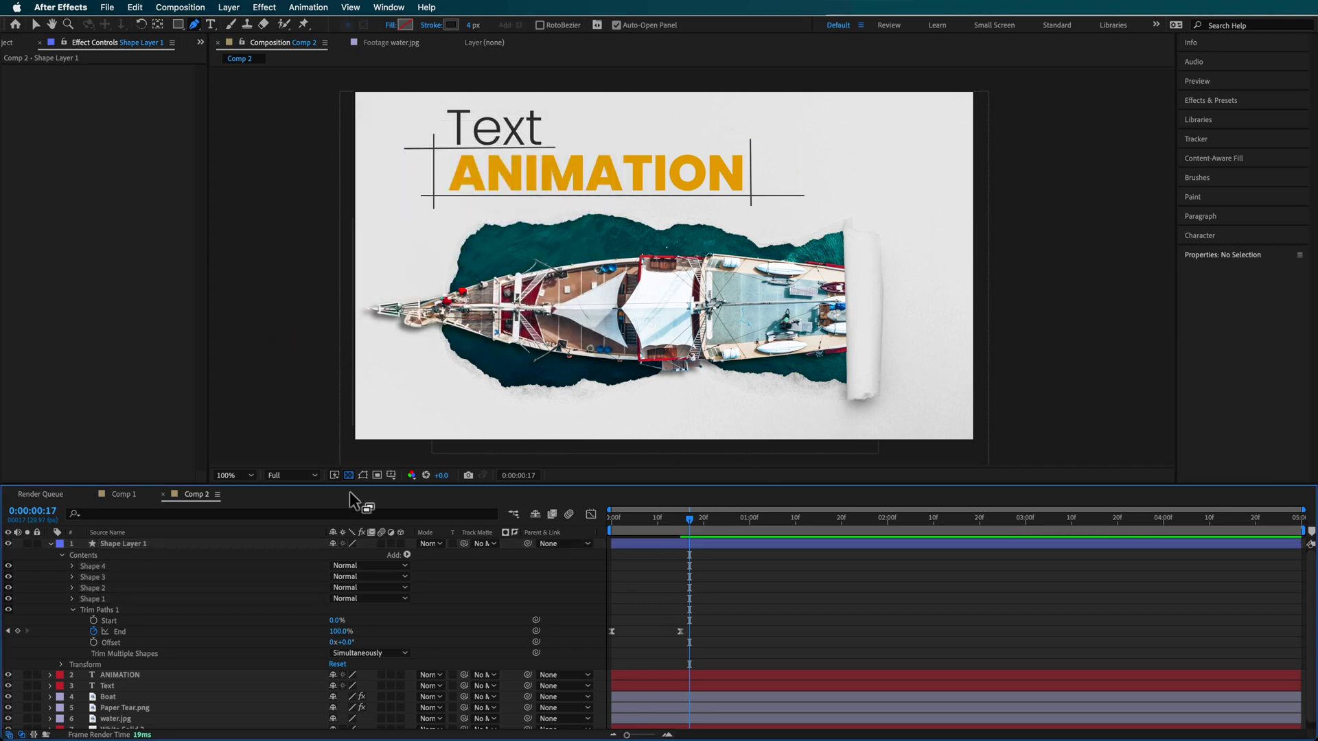
pyautogui.press('v')
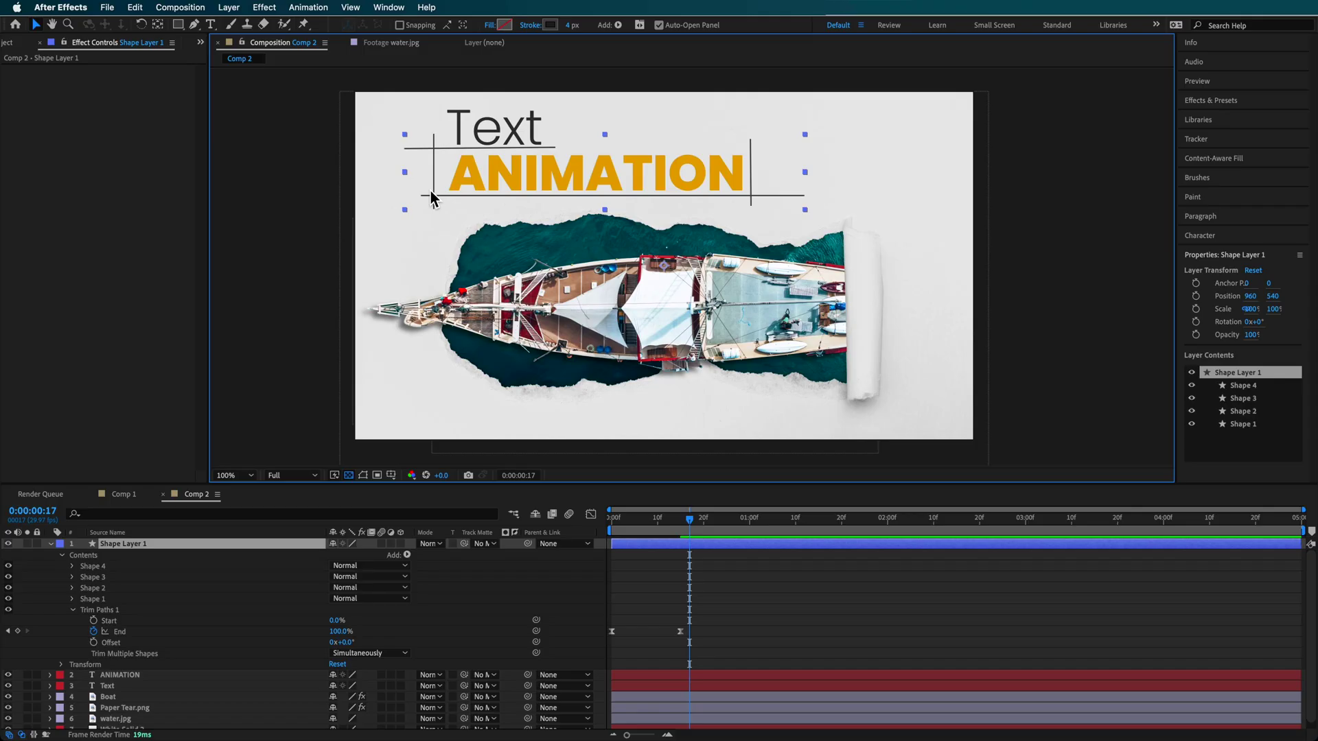
pyautogui.scroll(6, 431, 188)
# Apply Roughen Edges to the framing lines, lowering Border to about 1.40, then deselect
pyautogui.moveTo(533, 196); pyautogui.dragTo(532, 279)
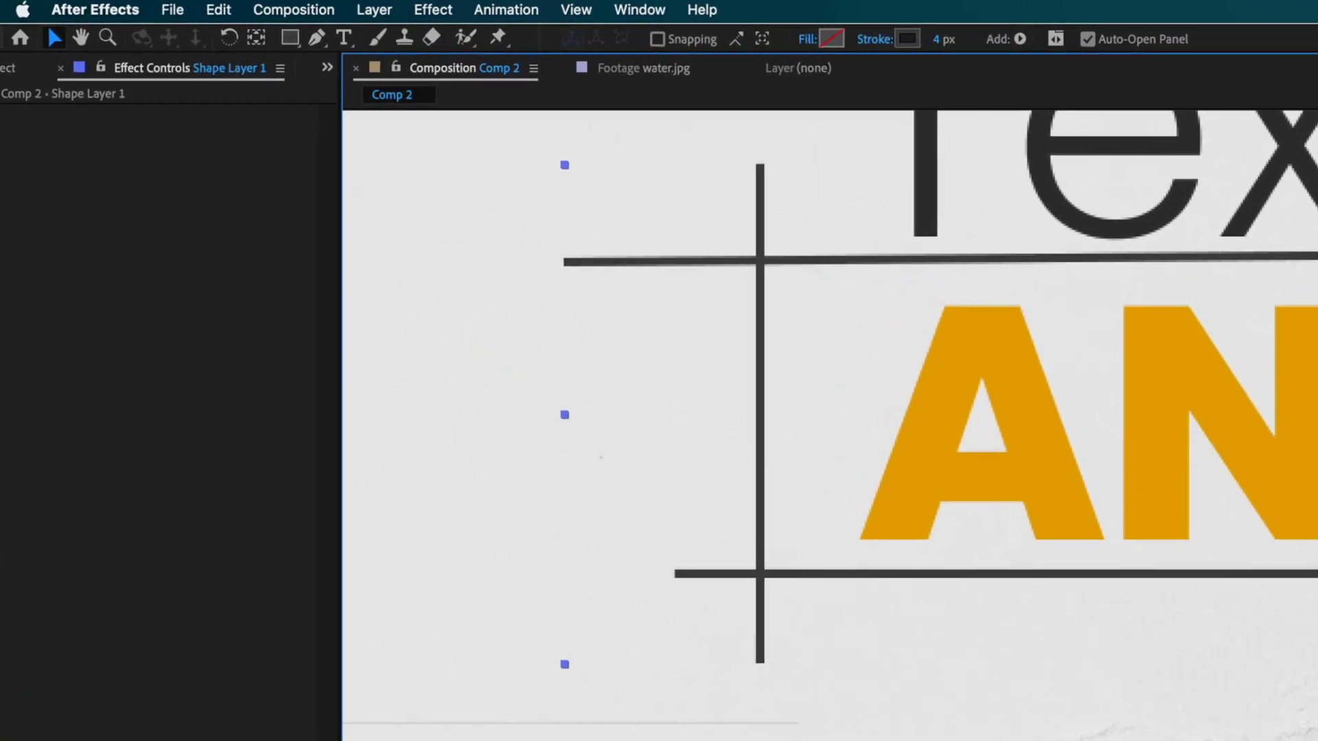
pyautogui.click(640, 10)
pyautogui.moveTo(702, 13)
pyautogui.write('rough')
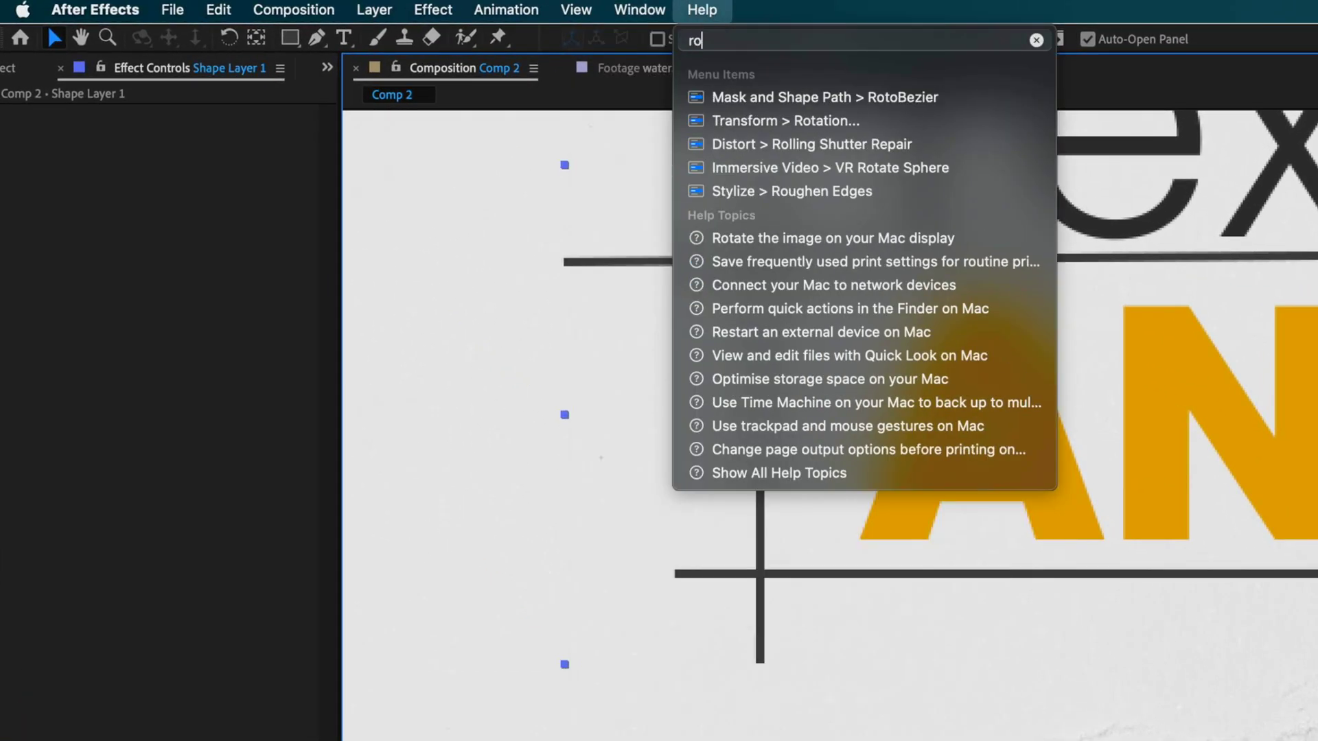
pyautogui.click(796, 75)
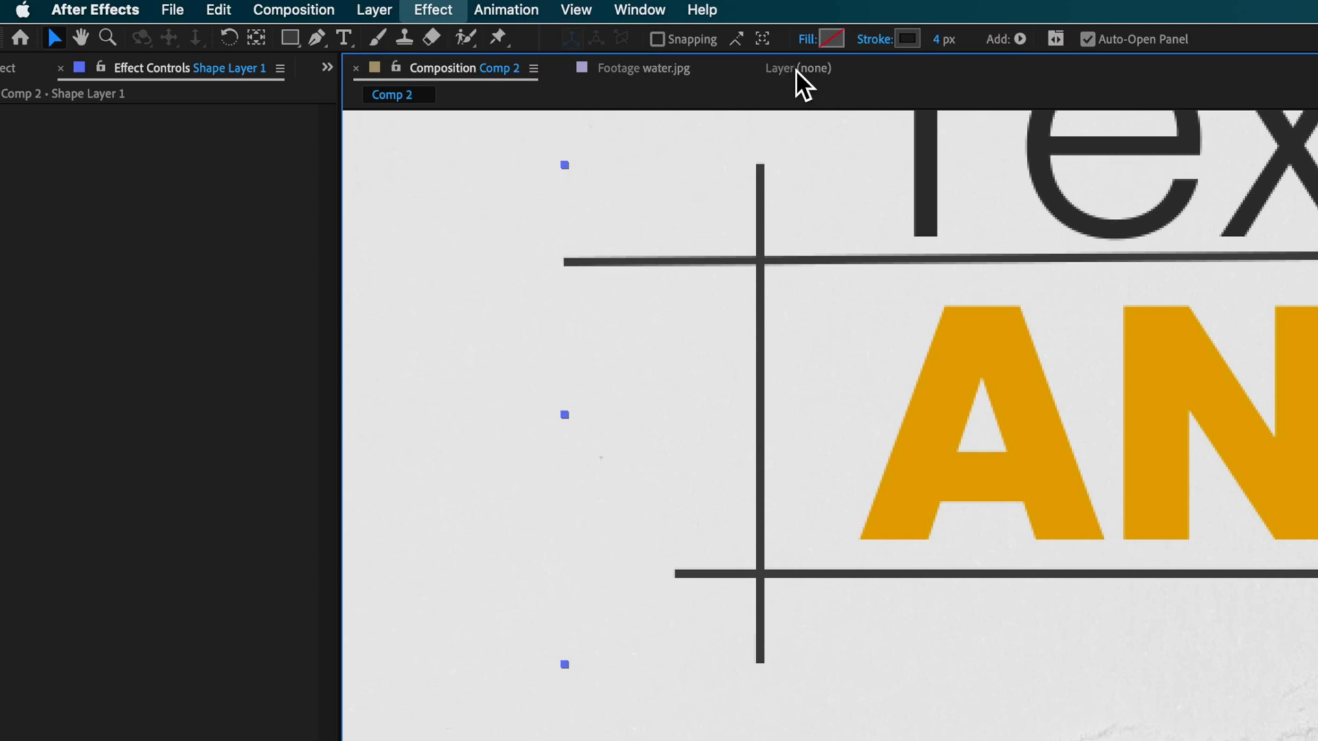
pyautogui.moveTo(203, 168)
pyautogui.mouseDown()
pyautogui.moveTo(150, 171)
pyautogui.moveTo(168, 173)
pyautogui.mouseUp()
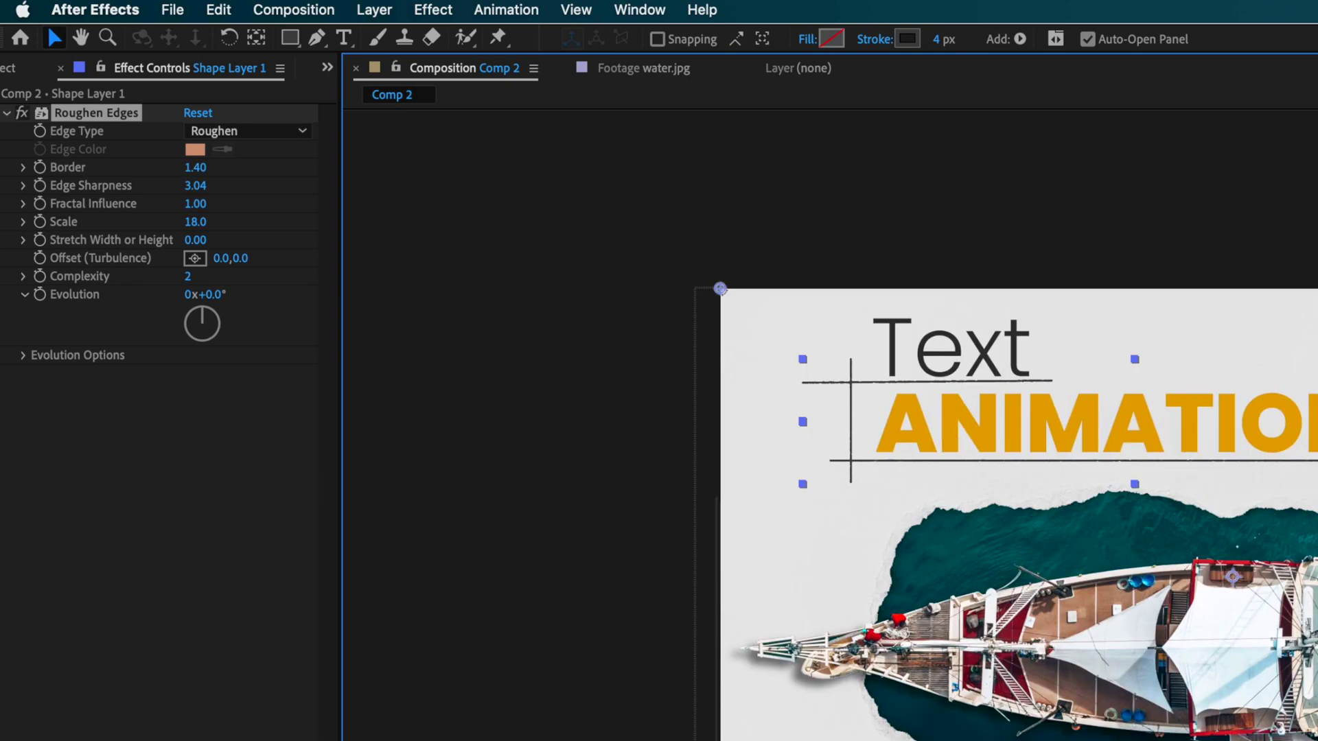
pyautogui.press('F2')
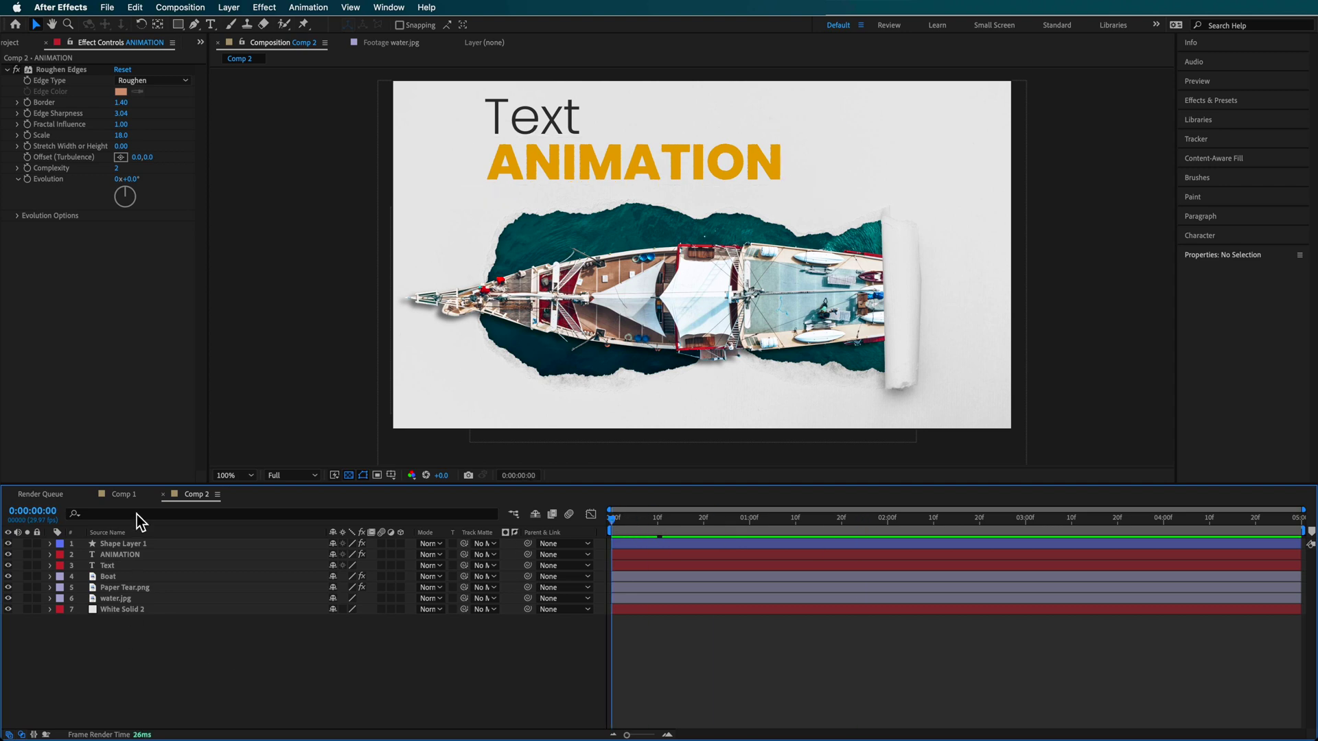
# Move the time to frame 12 and select the ANIMATION text layer
pyautogui.moveTo(618, 519); pyautogui.dragTo(670, 522)
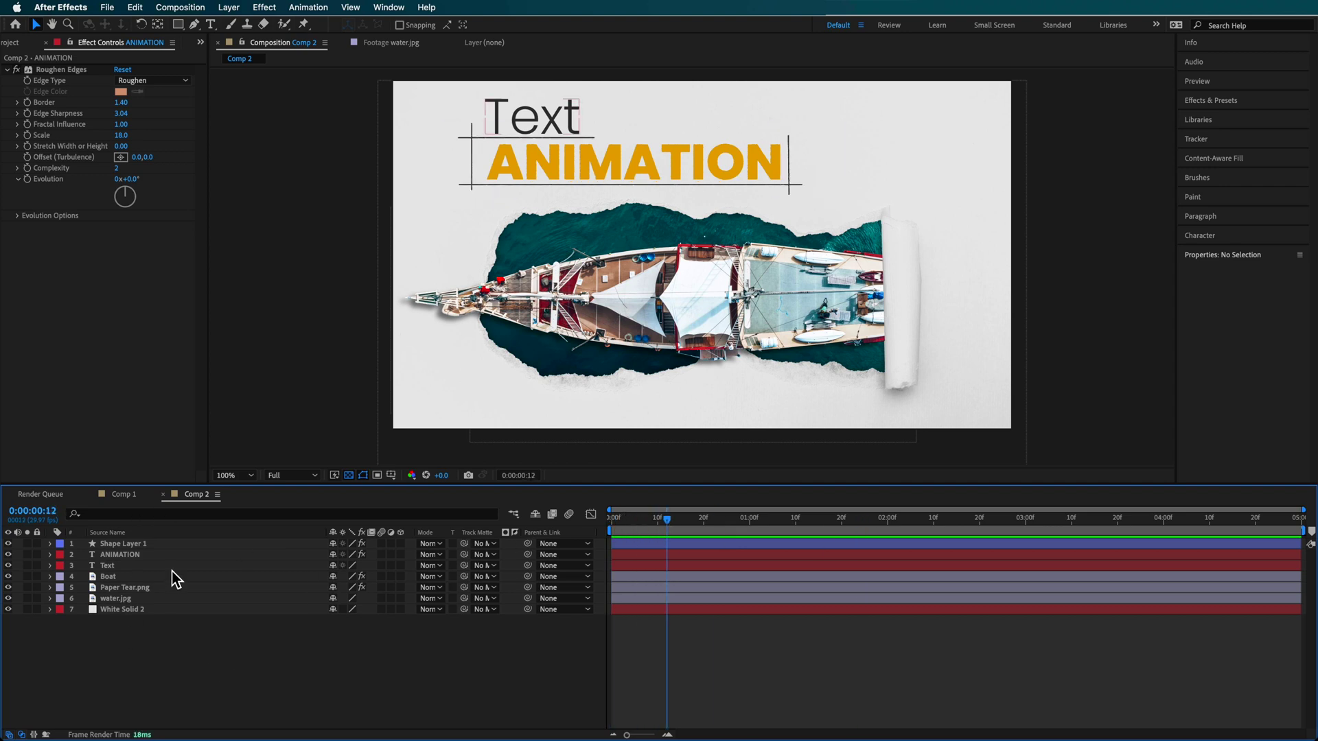
pyautogui.click(133, 556)
pyautogui.click(127, 566)
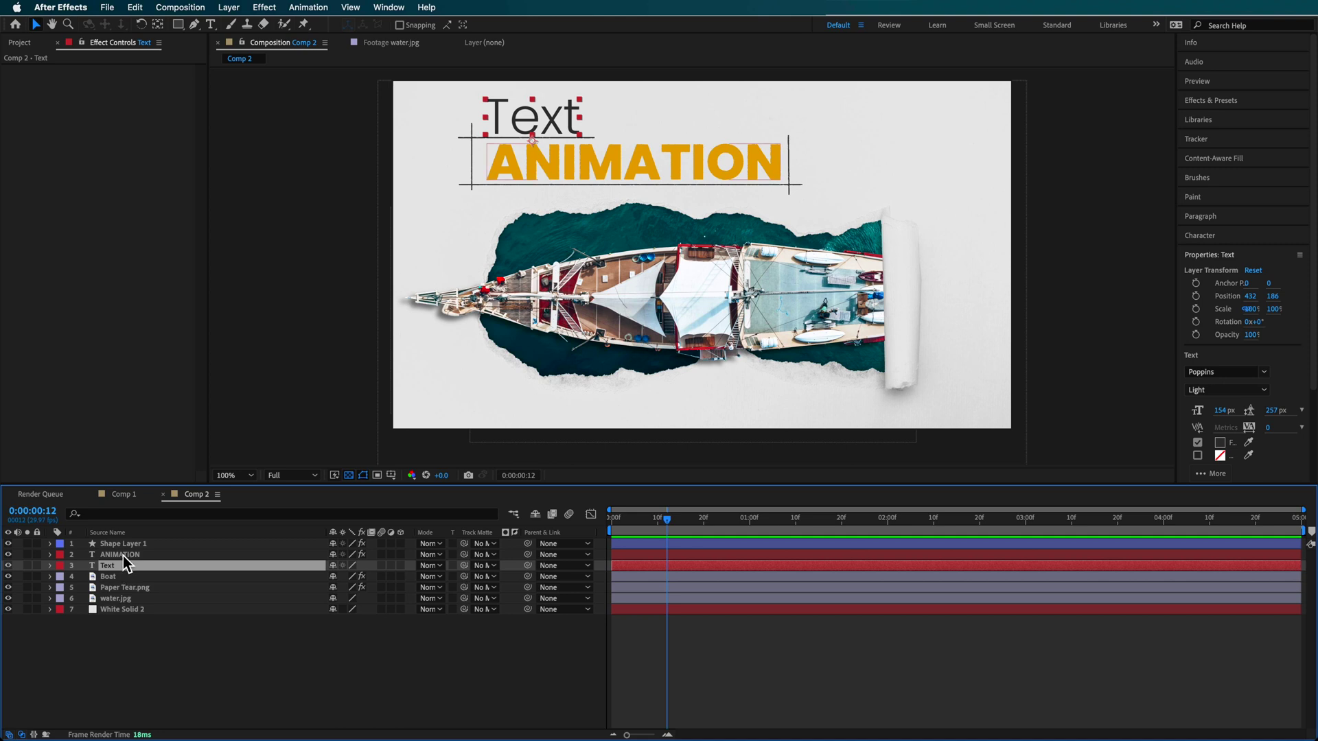
# Find the Animate In > Typewriter text preset and apply it to the ANIMATION layer
pyautogui.click(1212, 99)
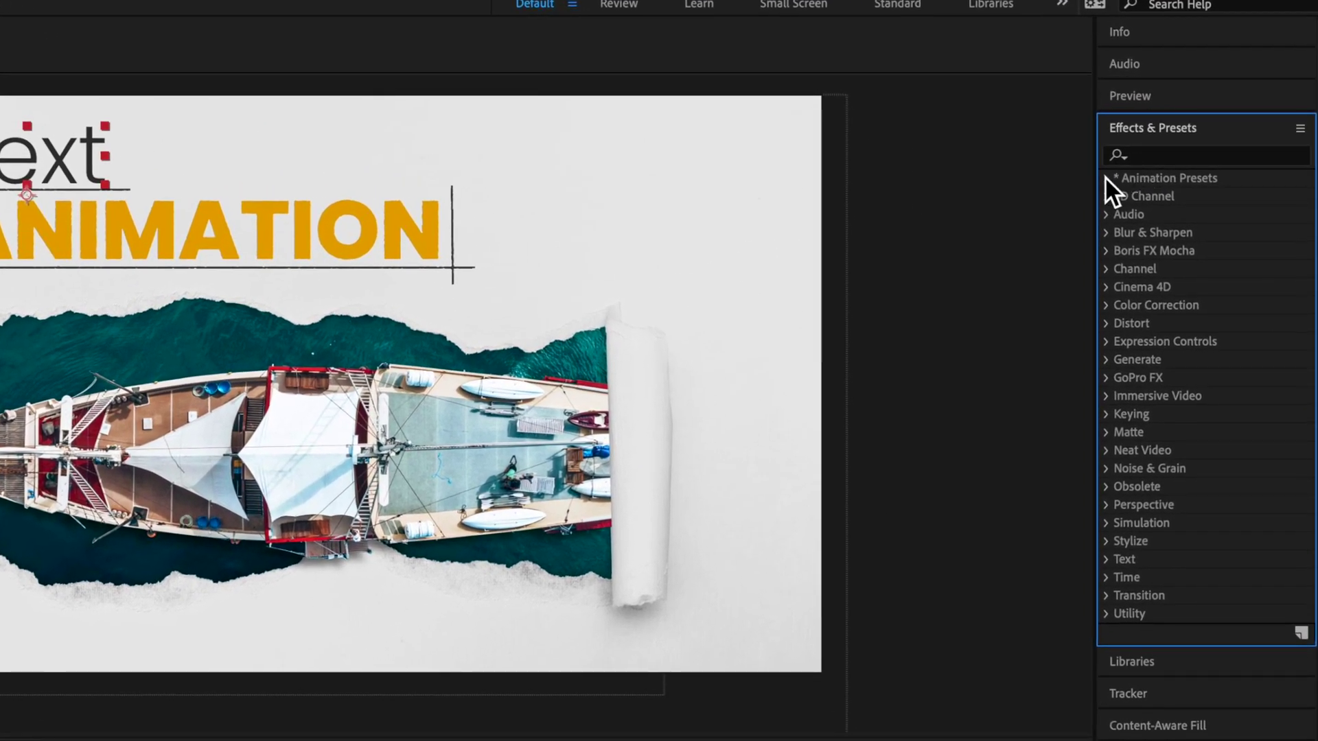
pyautogui.click(1108, 178)
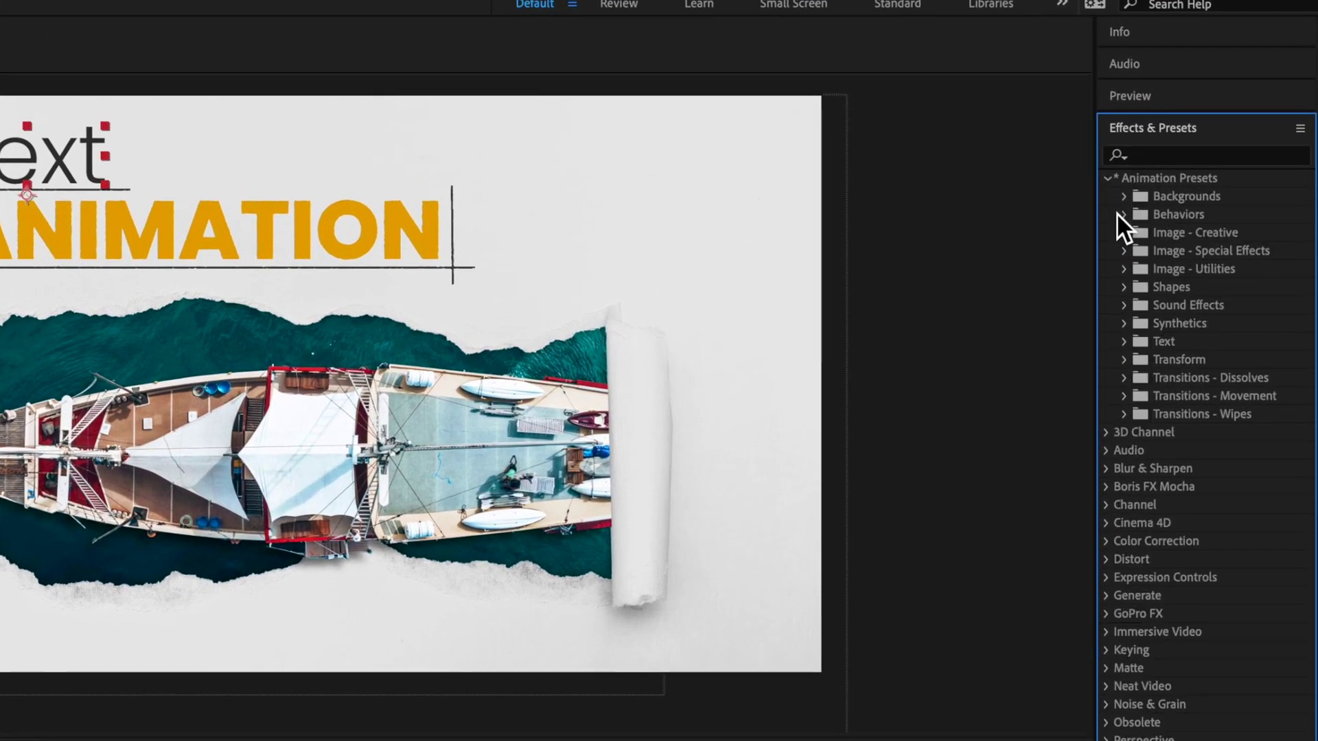
pyautogui.click(1128, 344)
pyautogui.scroll(-3, 1221, 508)
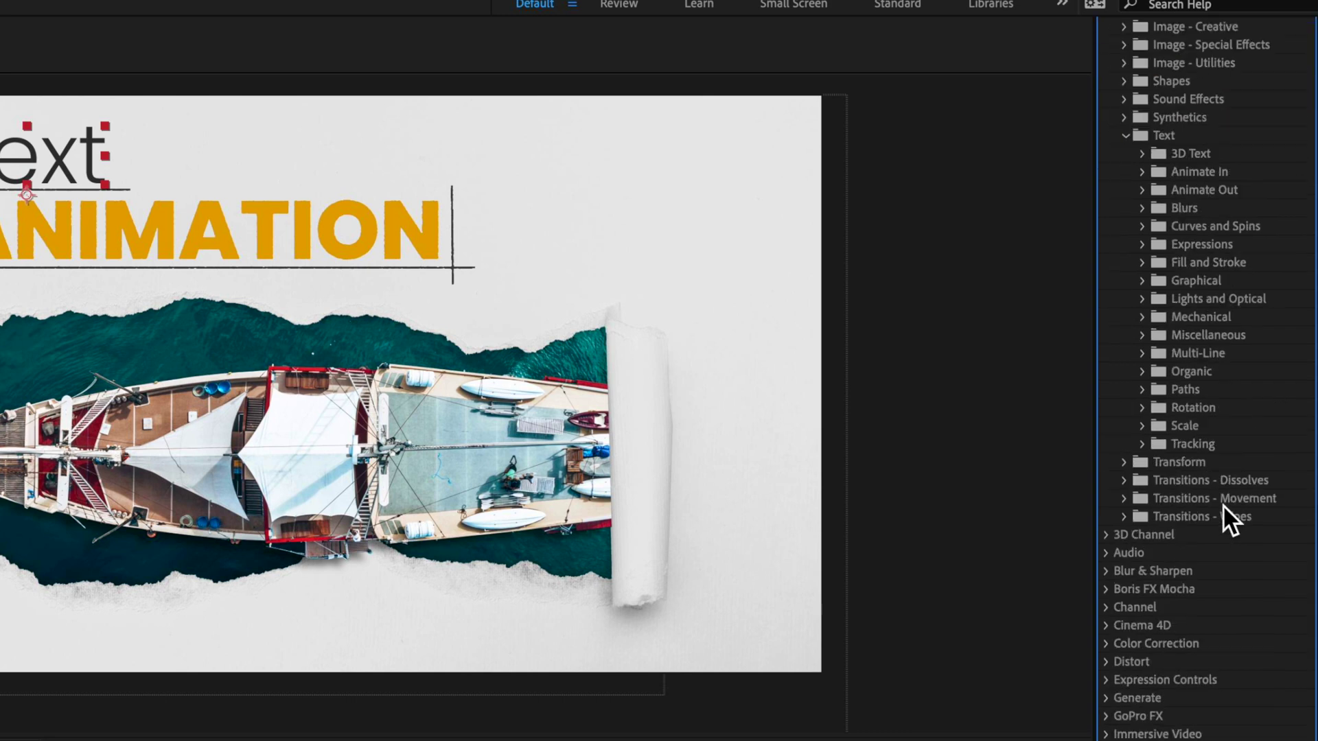
pyautogui.click(1152, 171)
pyautogui.scroll(-5, 1235, 329)
pyautogui.scroll(2, 1221, 466)
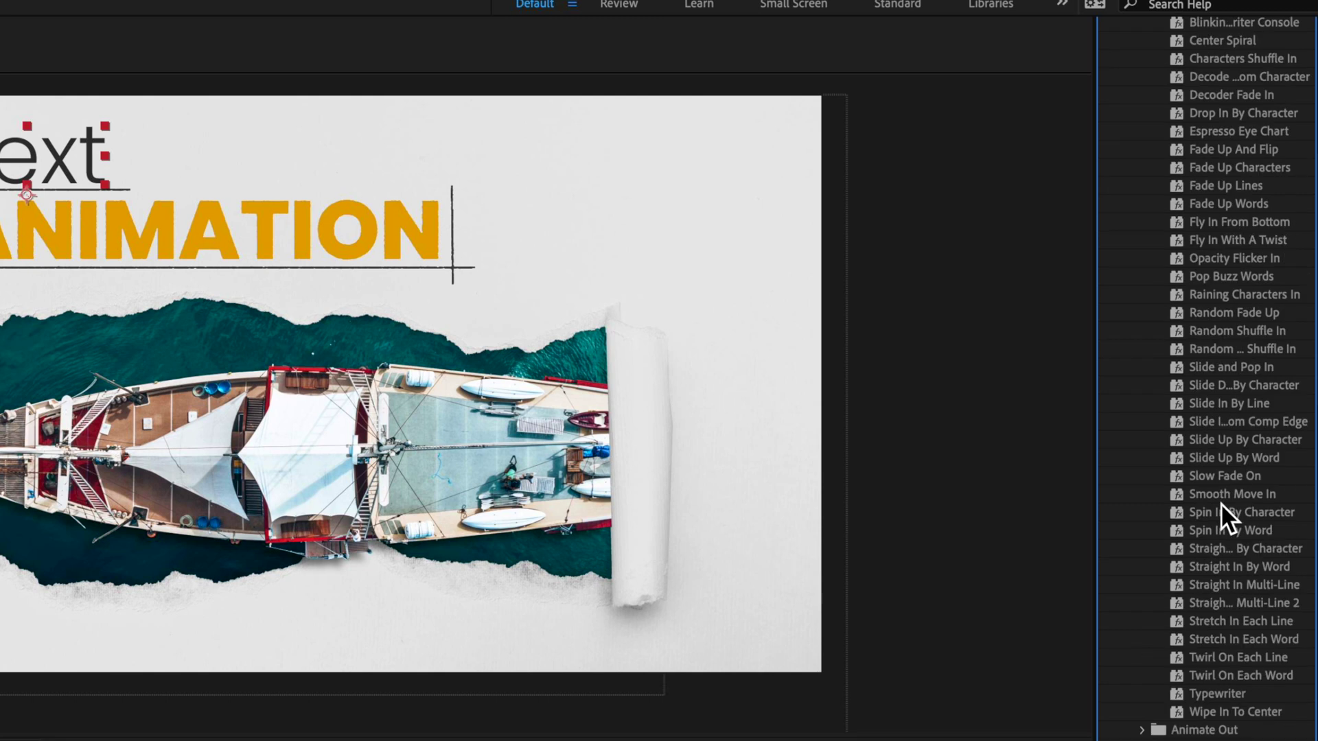
pyautogui.scroll(6, 1220, 502)
pyautogui.click(1154, 155)
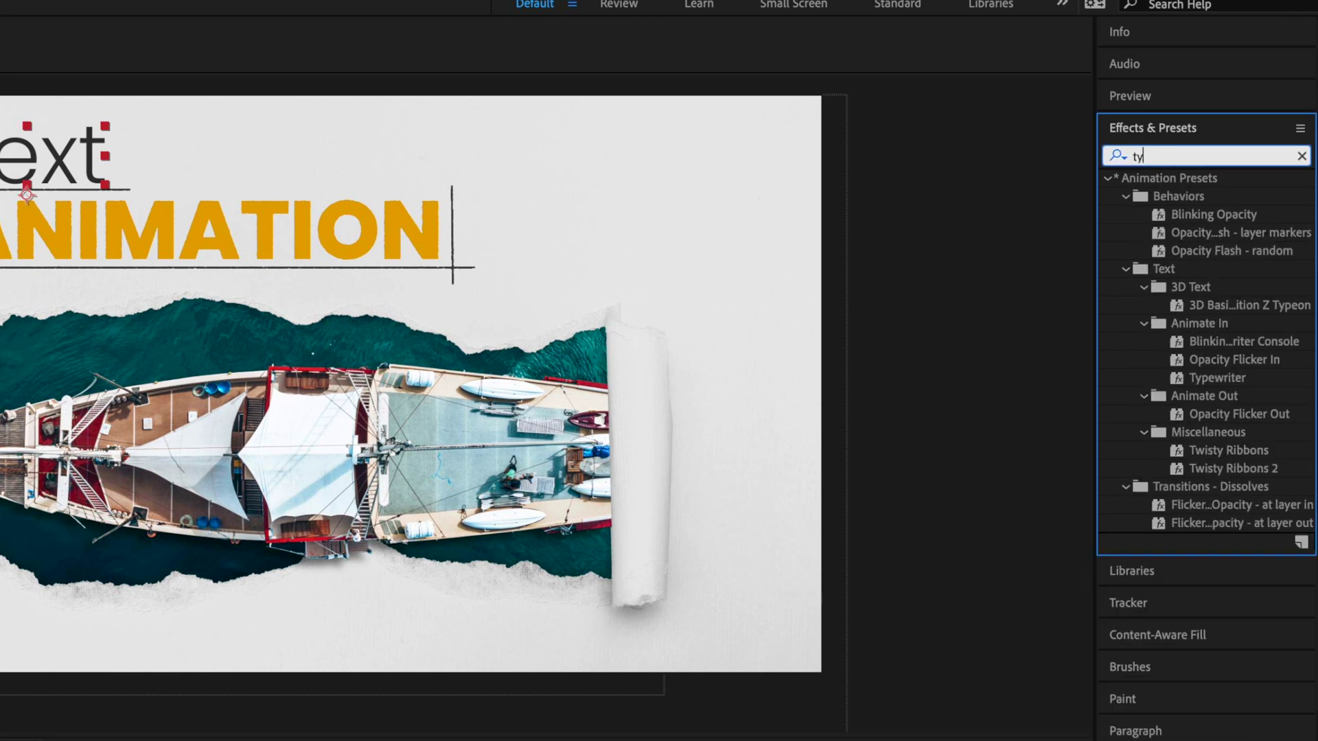
pyautogui.write('pe')
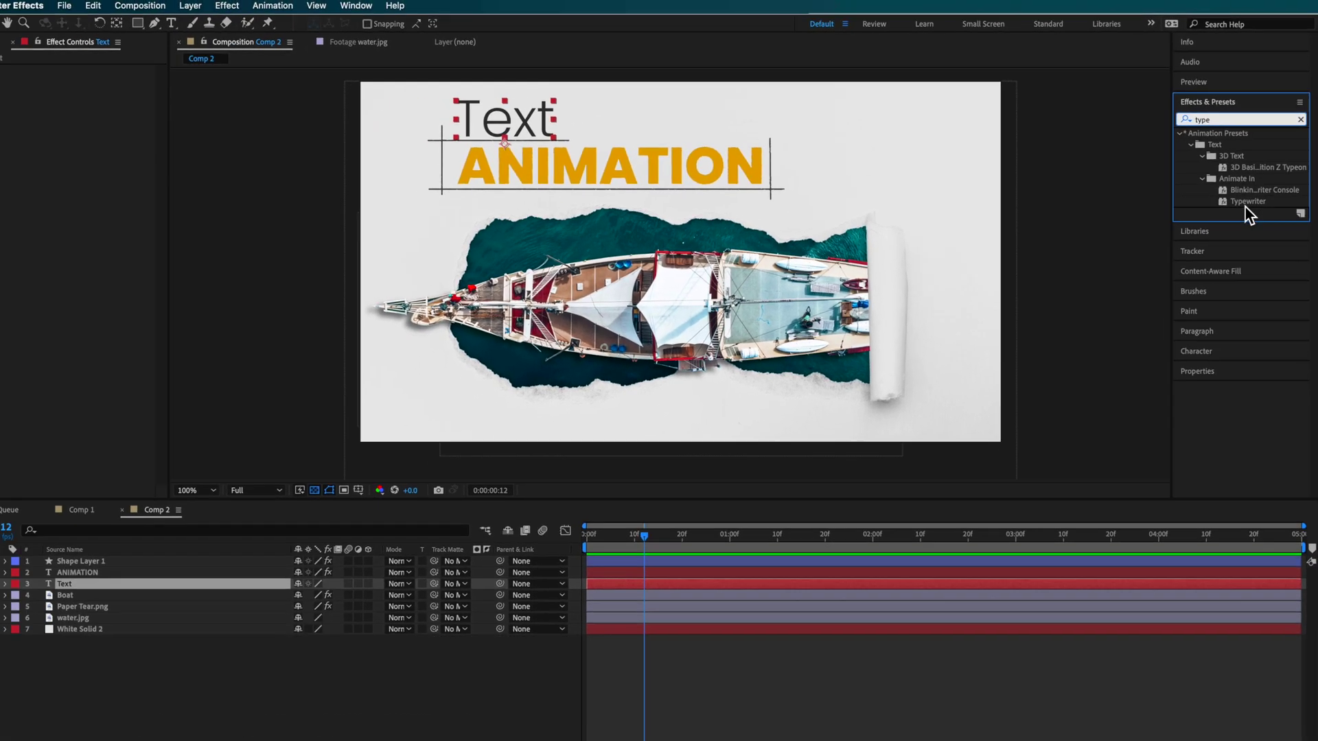
pyautogui.click(1224, 288)
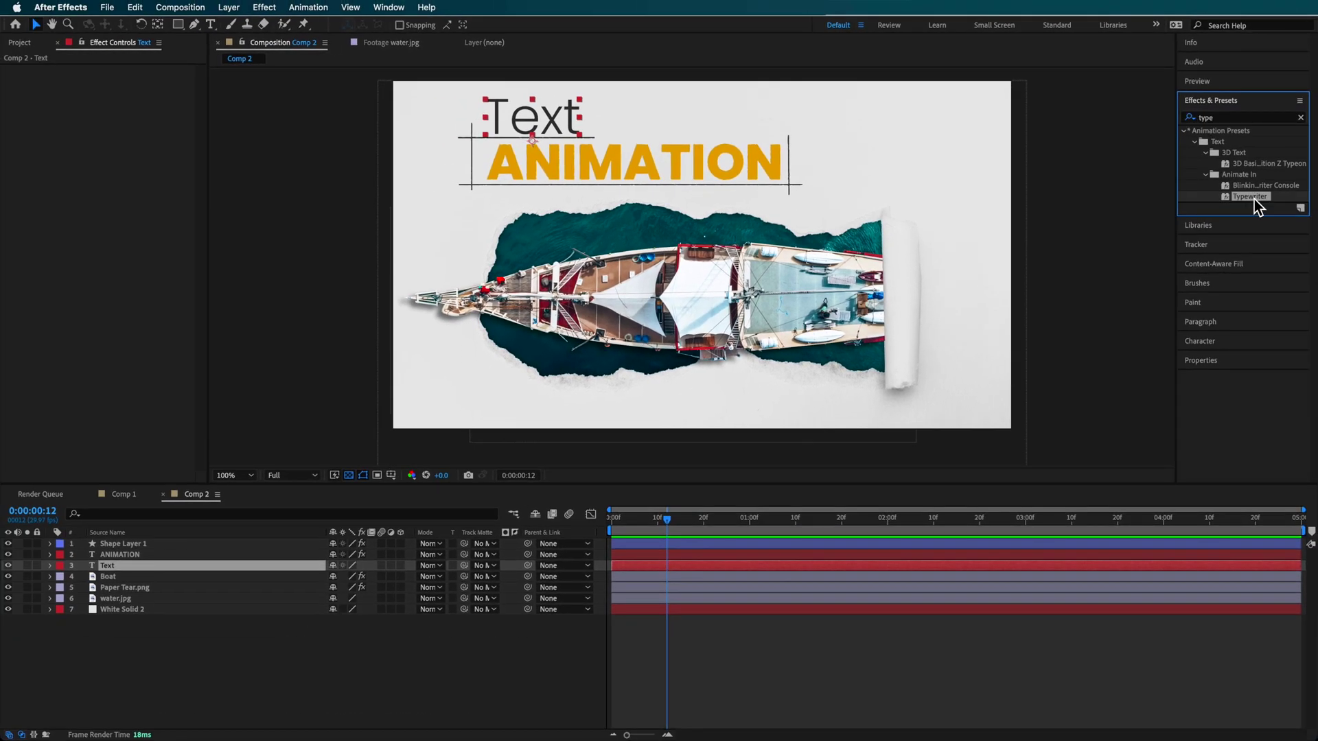
pyautogui.moveTo(1253, 199); pyautogui.dragTo(116, 557)
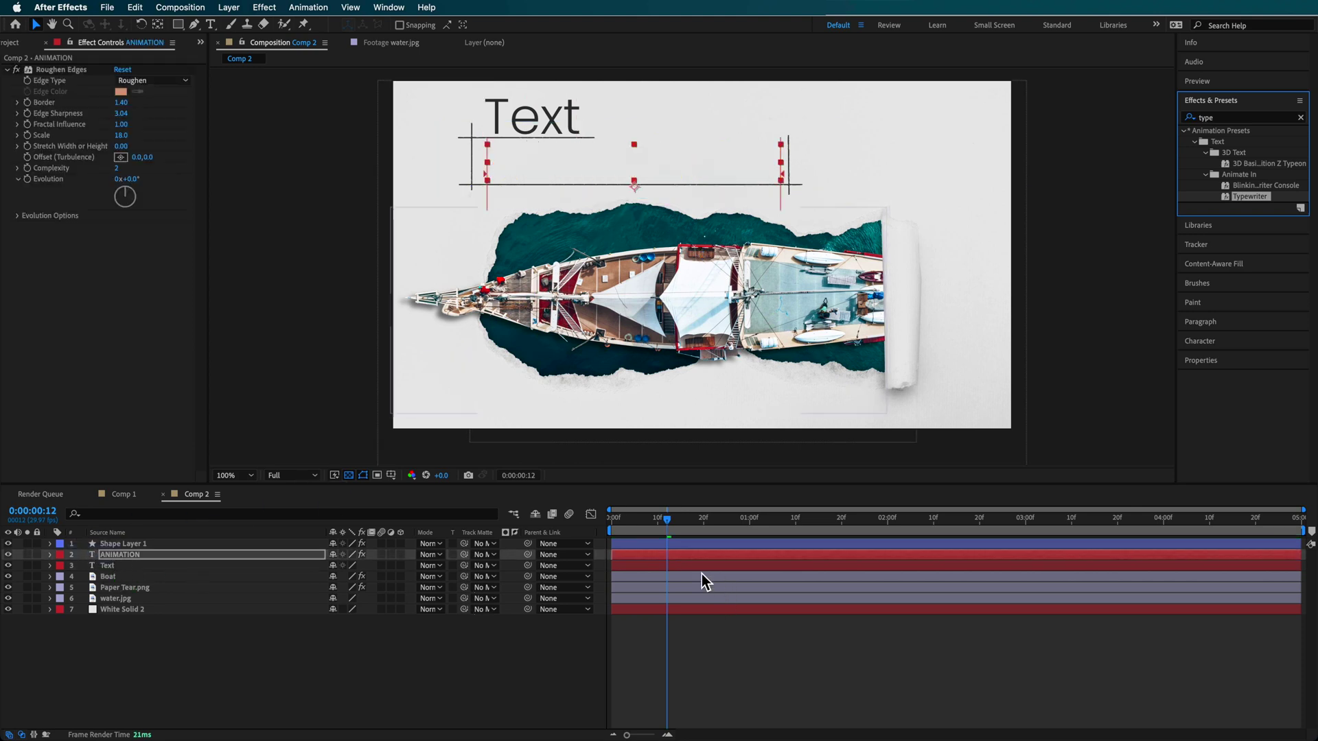
# Move ANIMATION's Typewriter keyframes to 0f and 22f and apply Easy Ease
pyautogui.click(685, 555)
pyautogui.press('u')
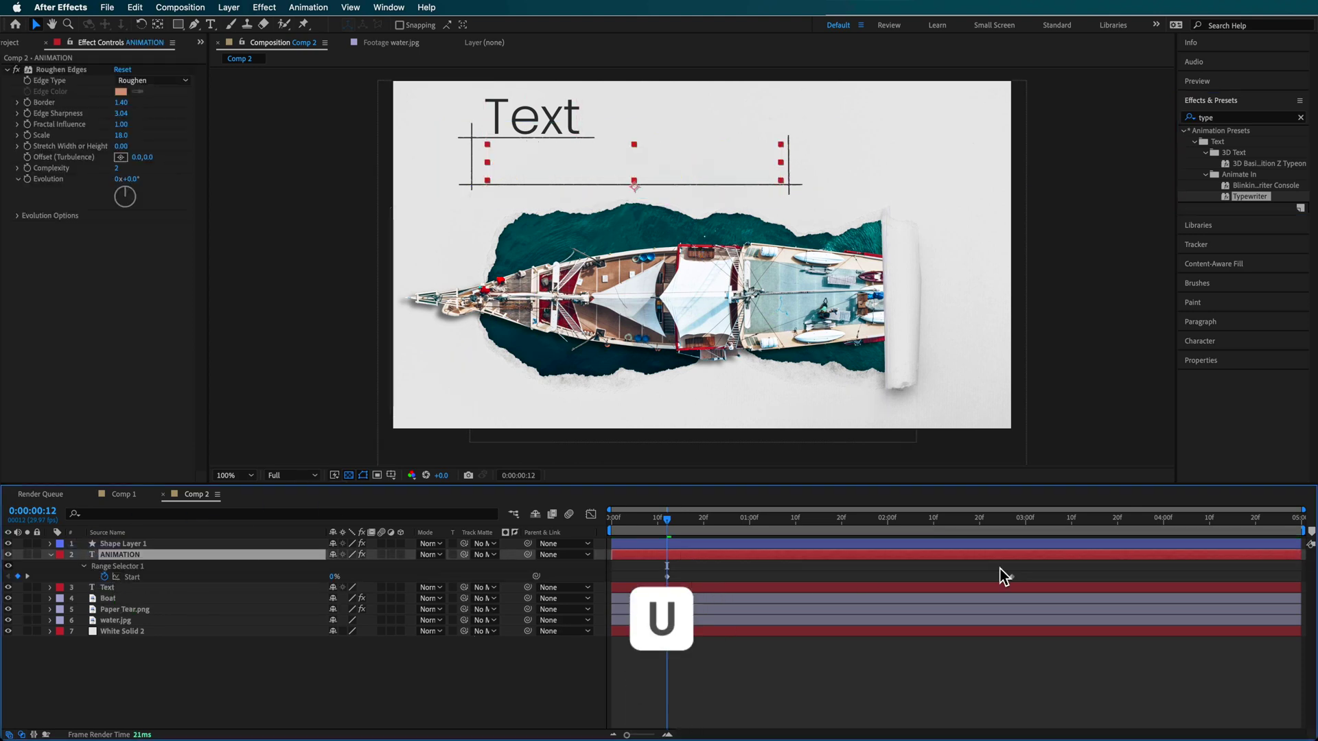
pyautogui.moveTo(1001, 570); pyautogui.dragTo(697, 582)
pyautogui.rightClick(612, 578)
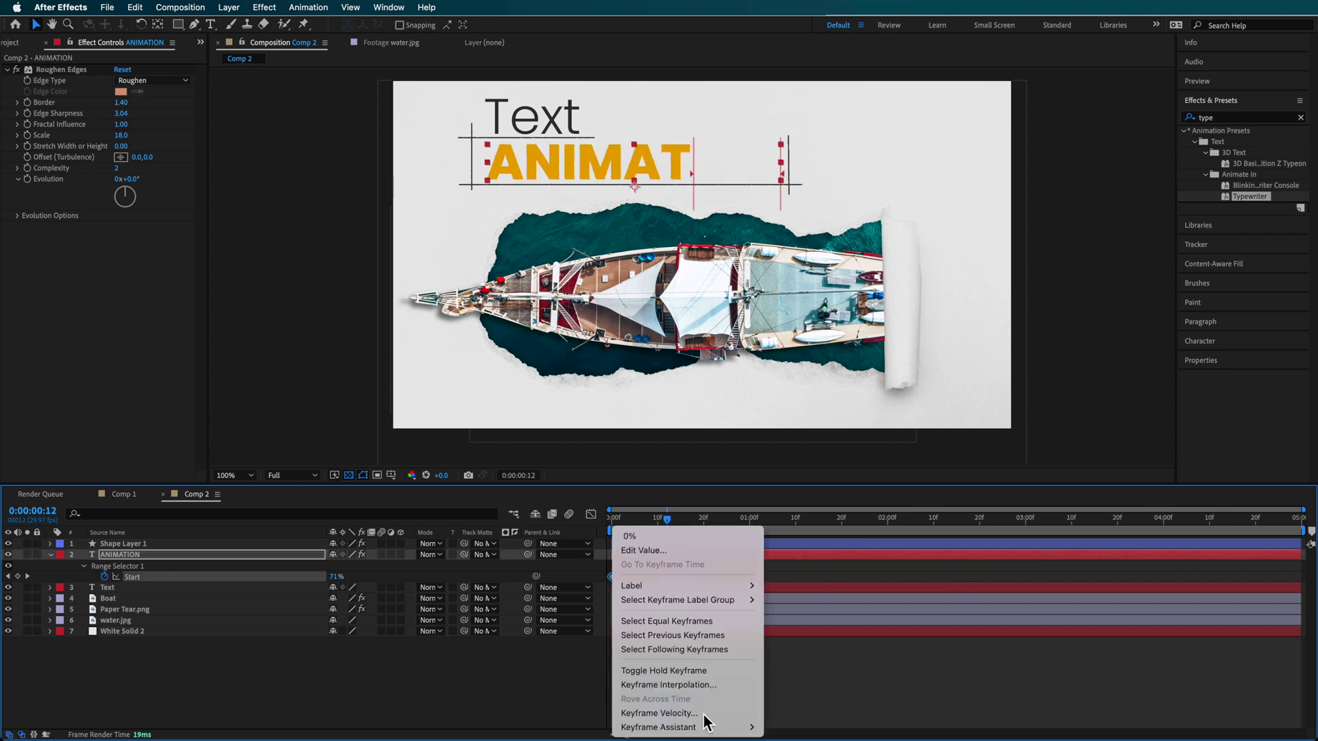
pyautogui.moveTo(707, 724)
pyautogui.click(821, 645)
# Reshape the speed curve in the Graph Editor, push the end keyframe to 24f, and preview
pyautogui.click(590, 514)
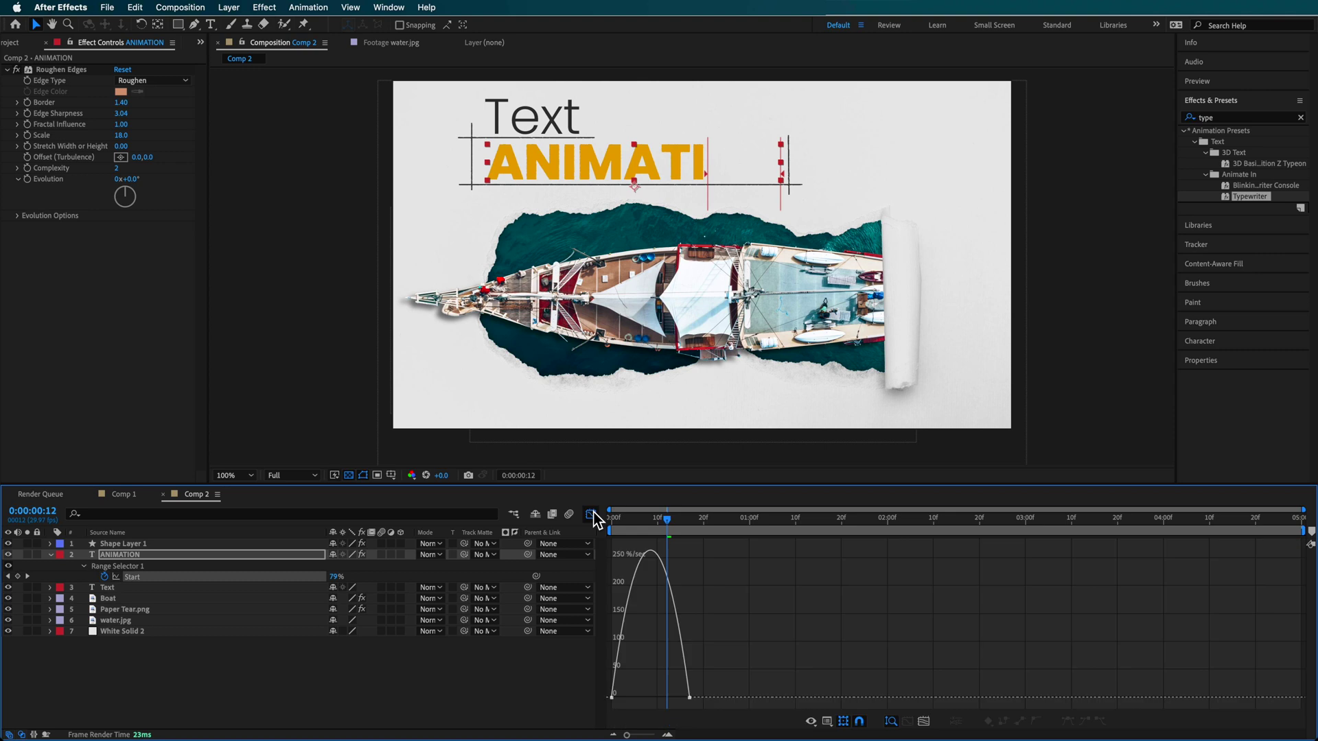
pyautogui.click(176, 578)
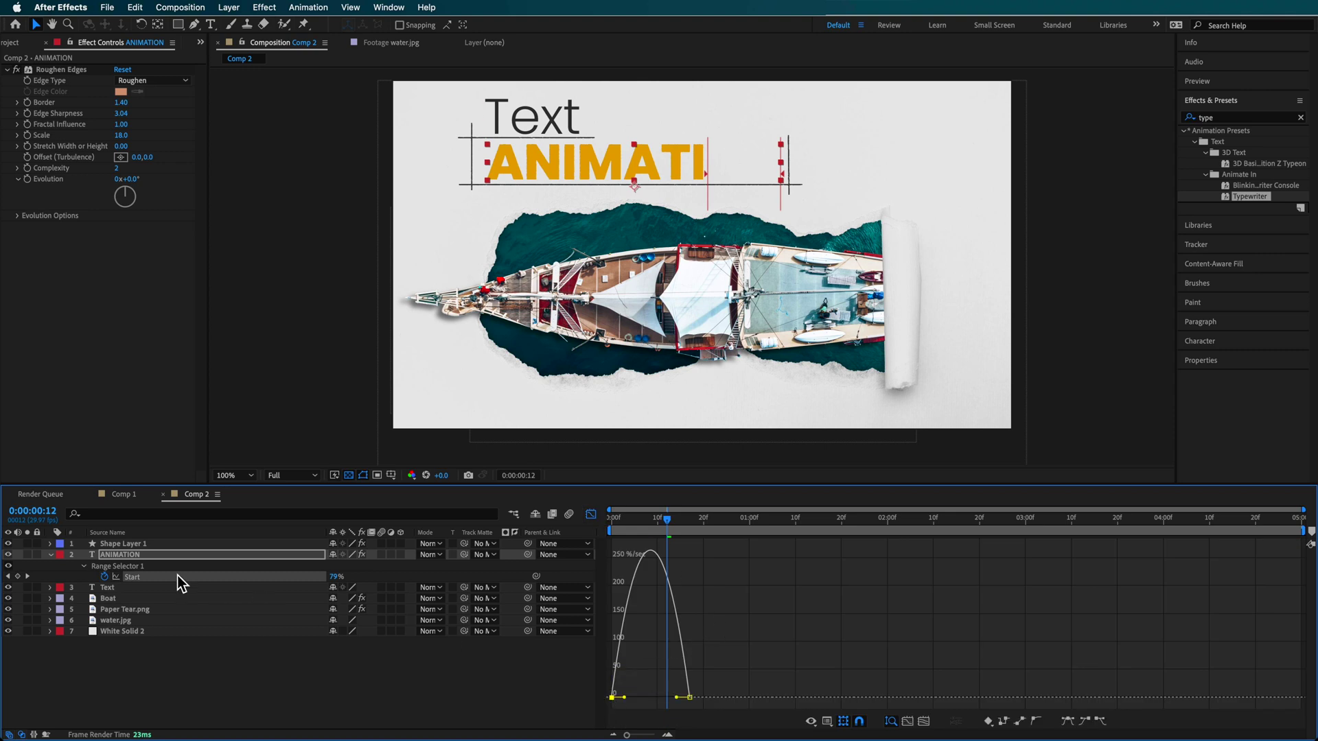
pyautogui.moveTo(625, 696); pyautogui.dragTo(640, 696)
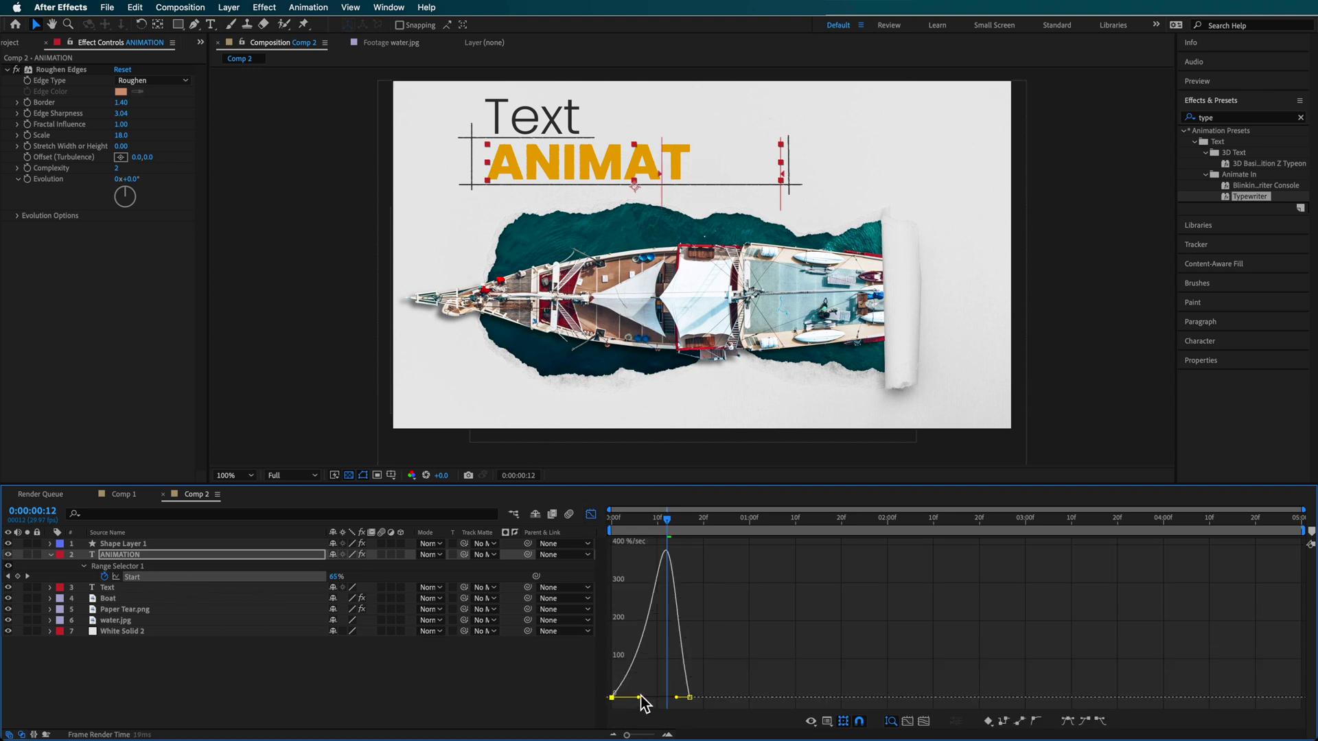
pyautogui.press('space')
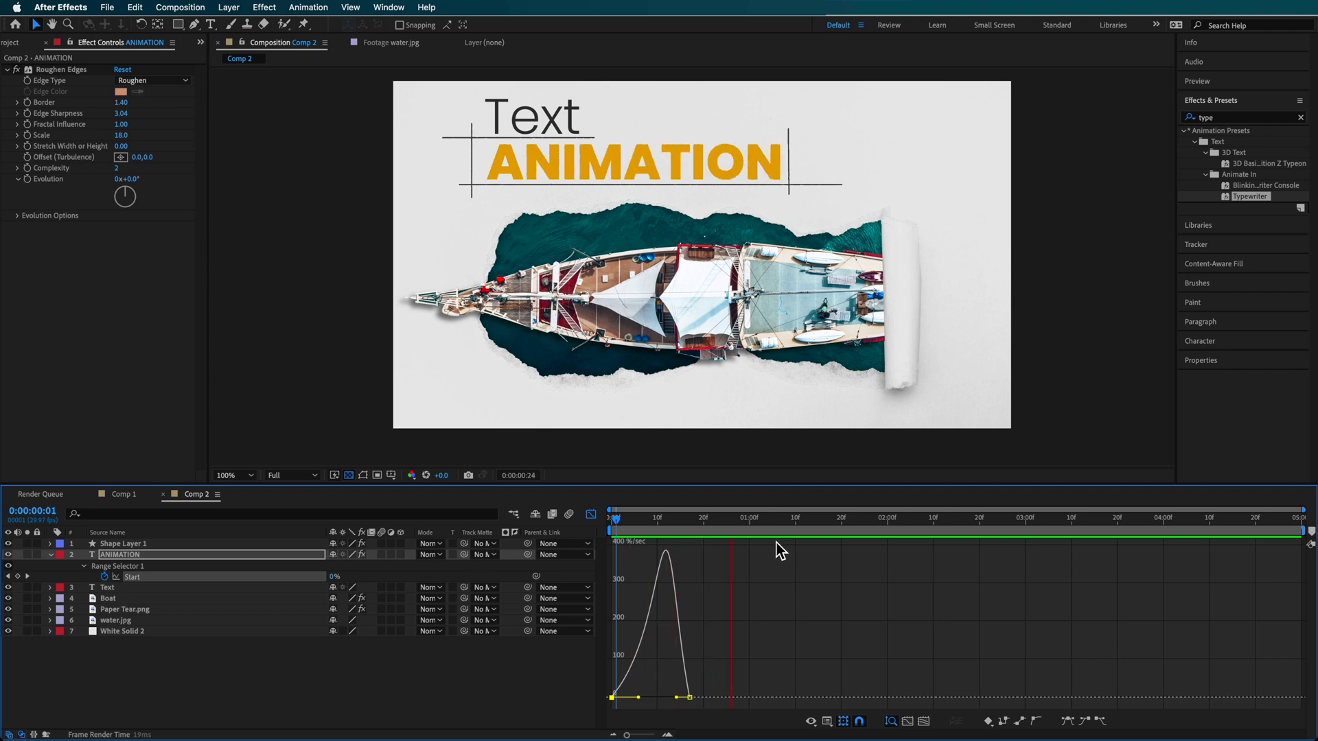
pyautogui.moveTo(689, 697); pyautogui.dragTo(721, 698)
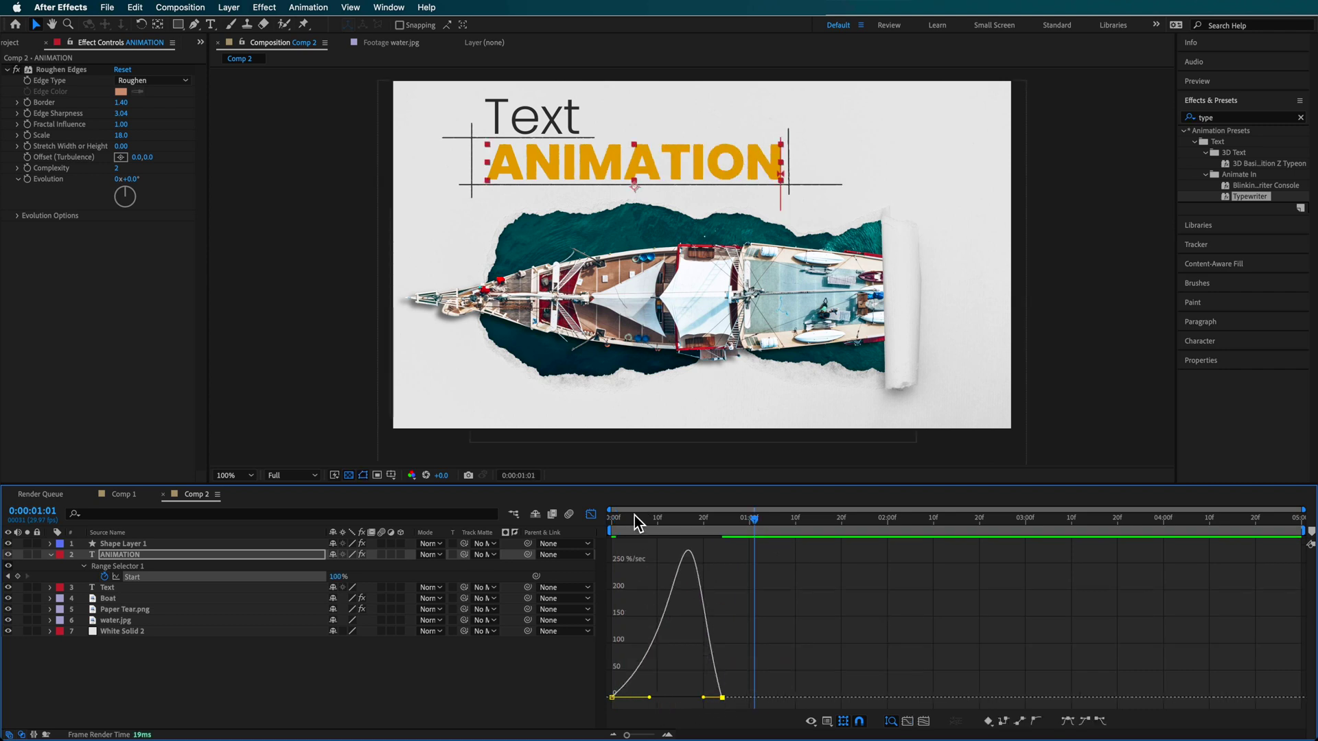
pyautogui.press('space')
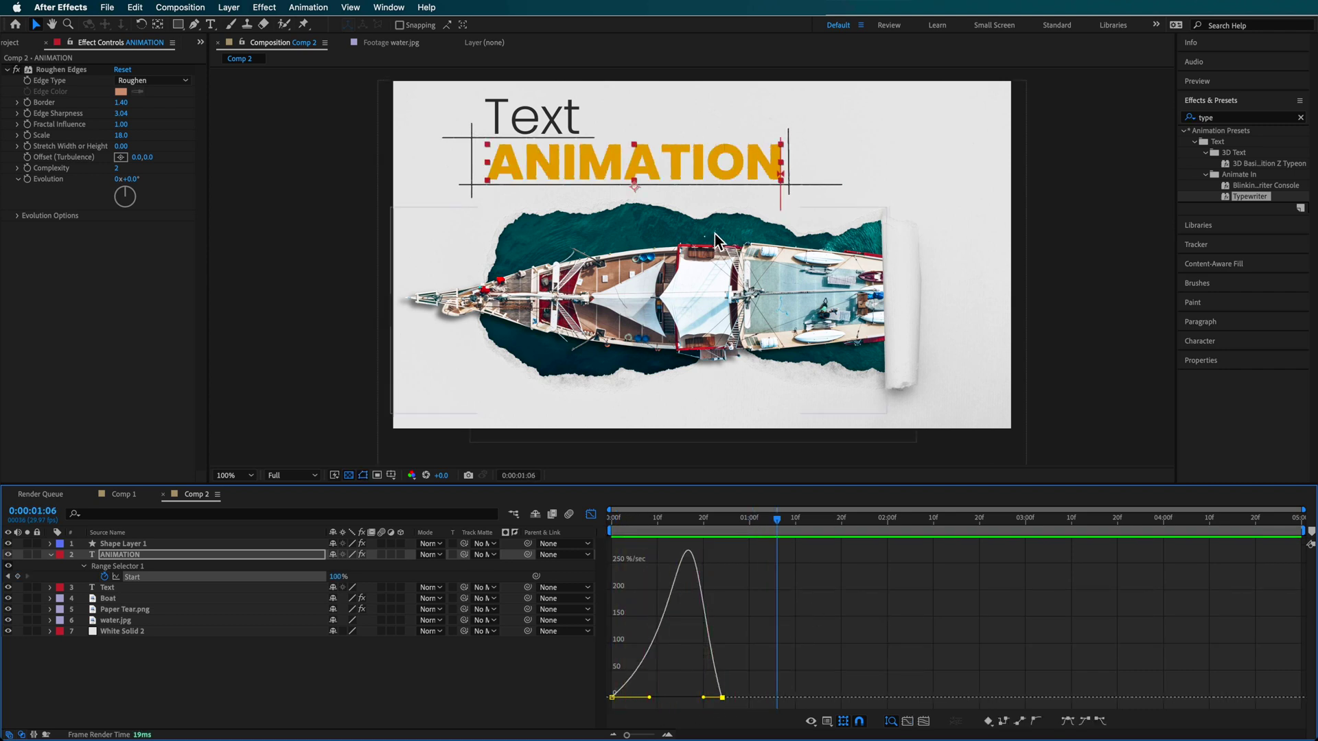
pyautogui.click(591, 515)
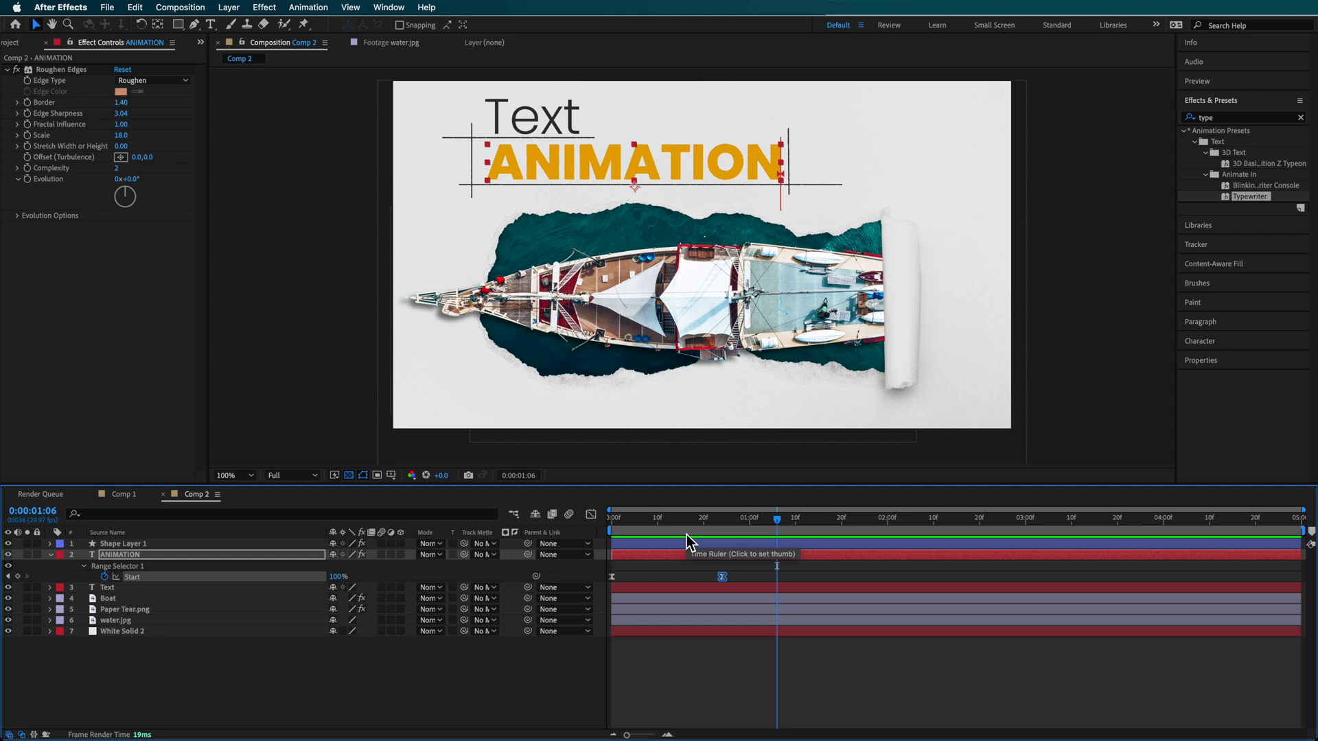
pyautogui.press('space')
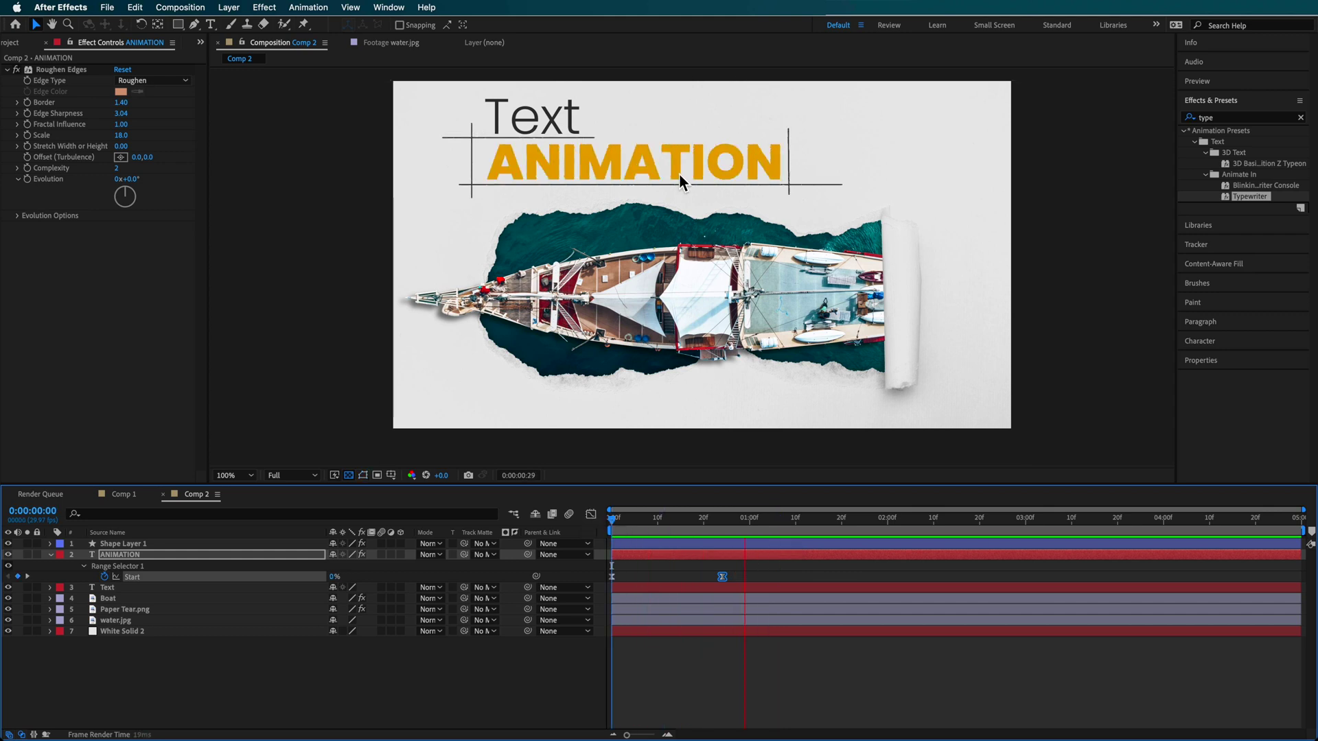
pyautogui.click(694, 553)
# Collapse ANIMATION's properties, stop the preview, and show every layer's Anchor Point
pyautogui.press('u')
pyautogui.press('u')
pyautogui.moveTo(613, 526); pyautogui.dragTo(550, 551)
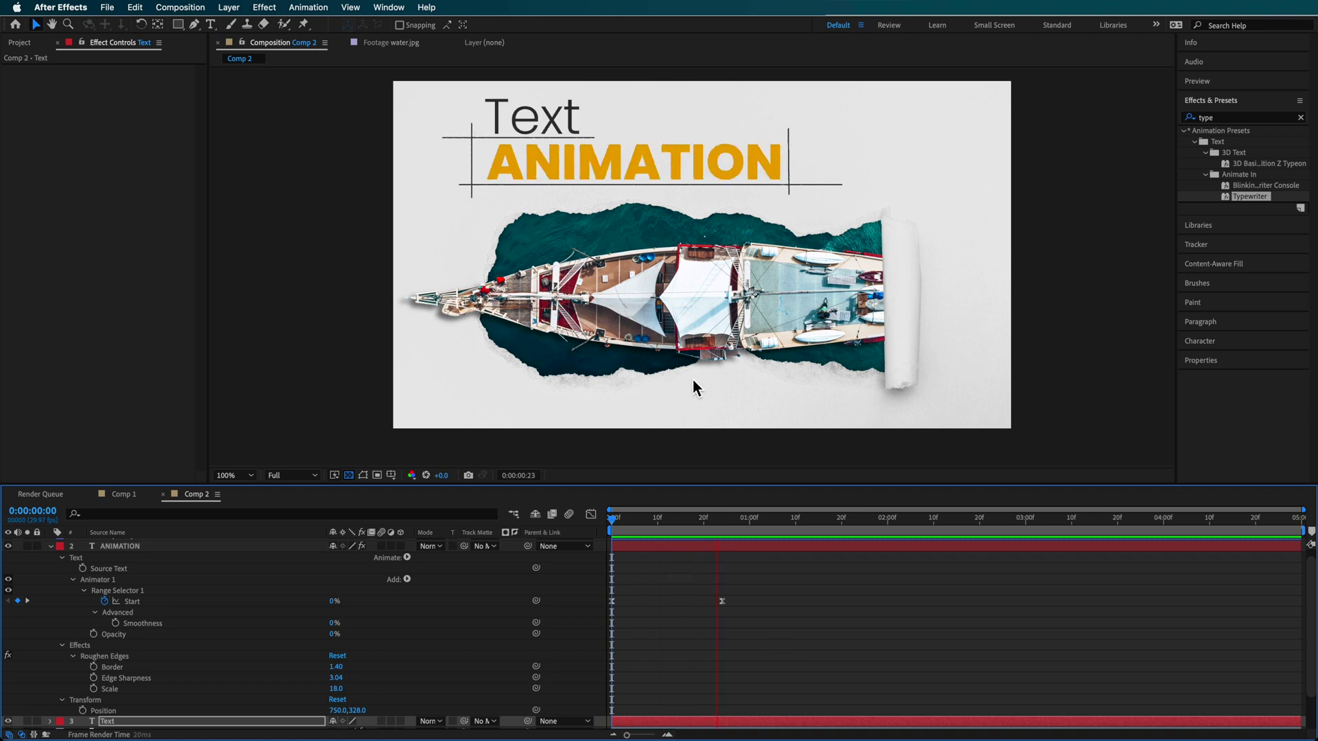
pyautogui.press('space')
pyautogui.press('a')
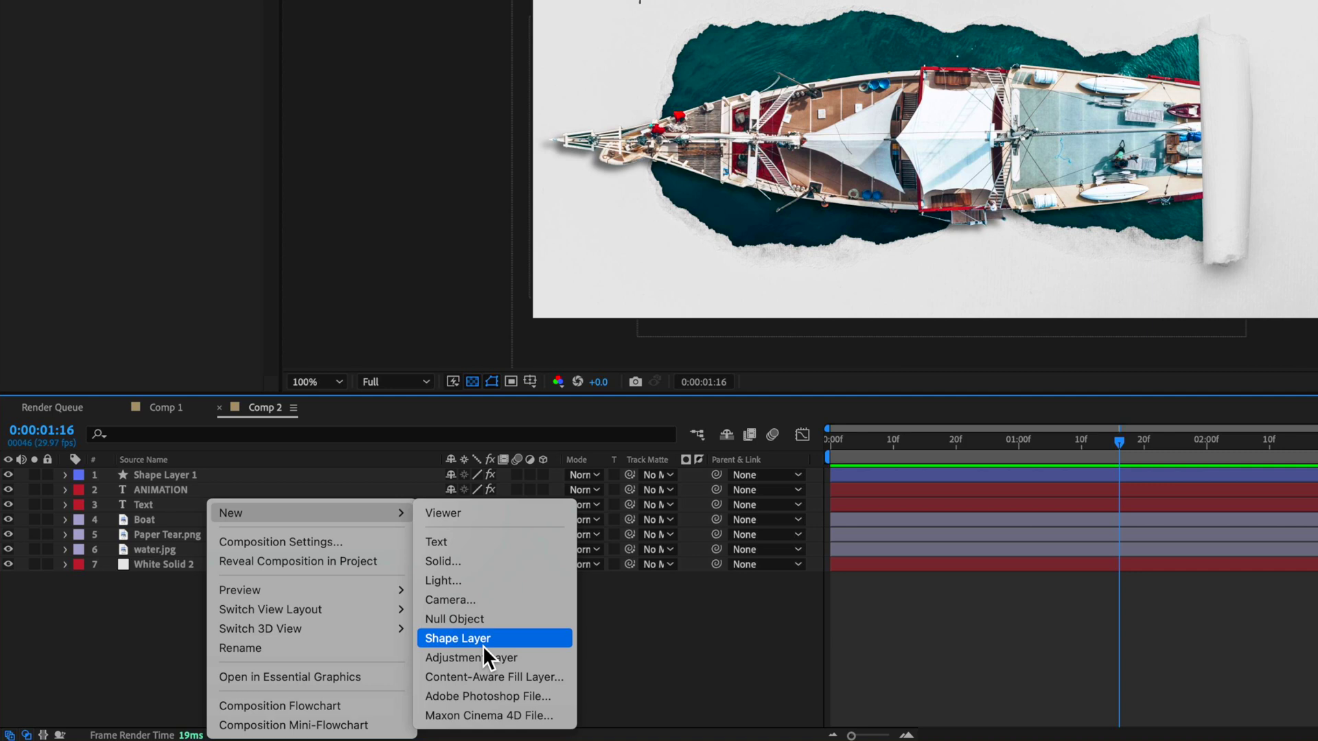
# Add Null 2 as a Null Object to Comp 2, then select Shape Layer 1 through White Solid 2
pyautogui.click(113, 652)
pyautogui.rightClick(175, 611)
pyautogui.moveTo(282, 521)
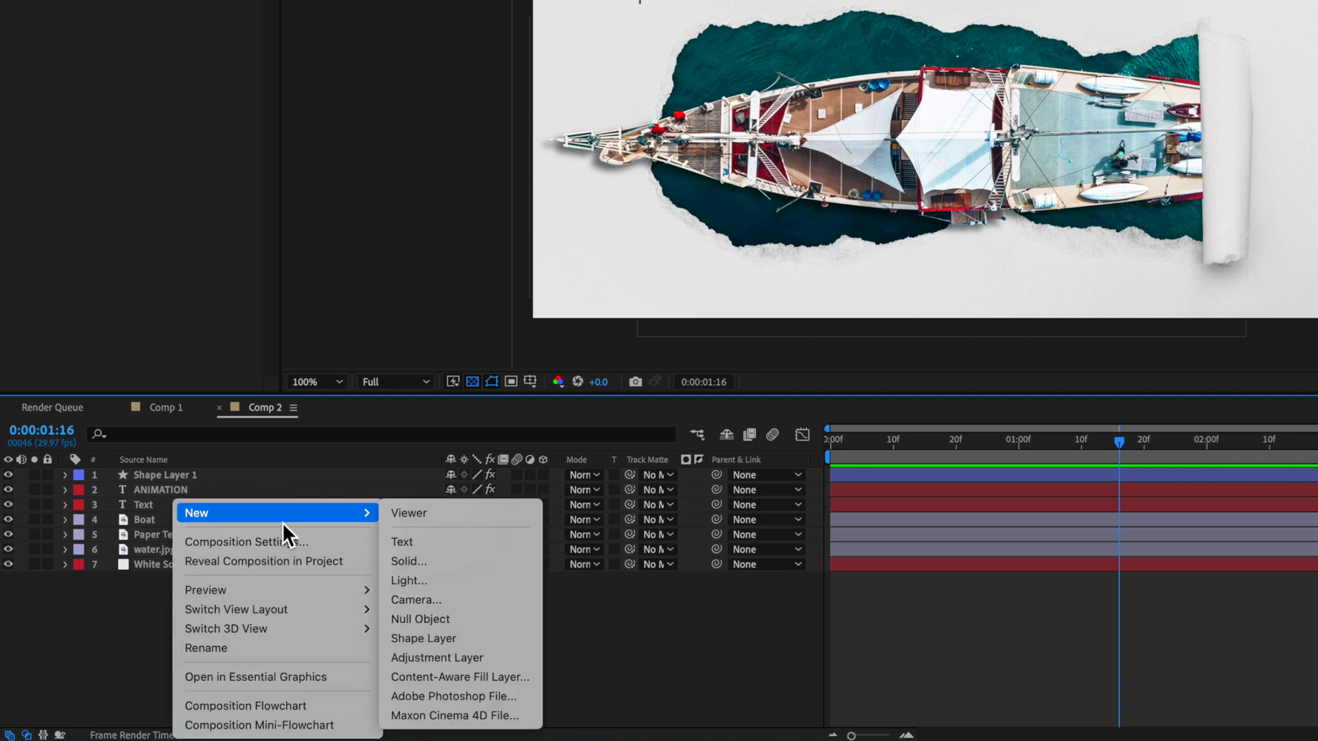
pyautogui.click(473, 617)
pyautogui.hotkey('ctrl', 'z')
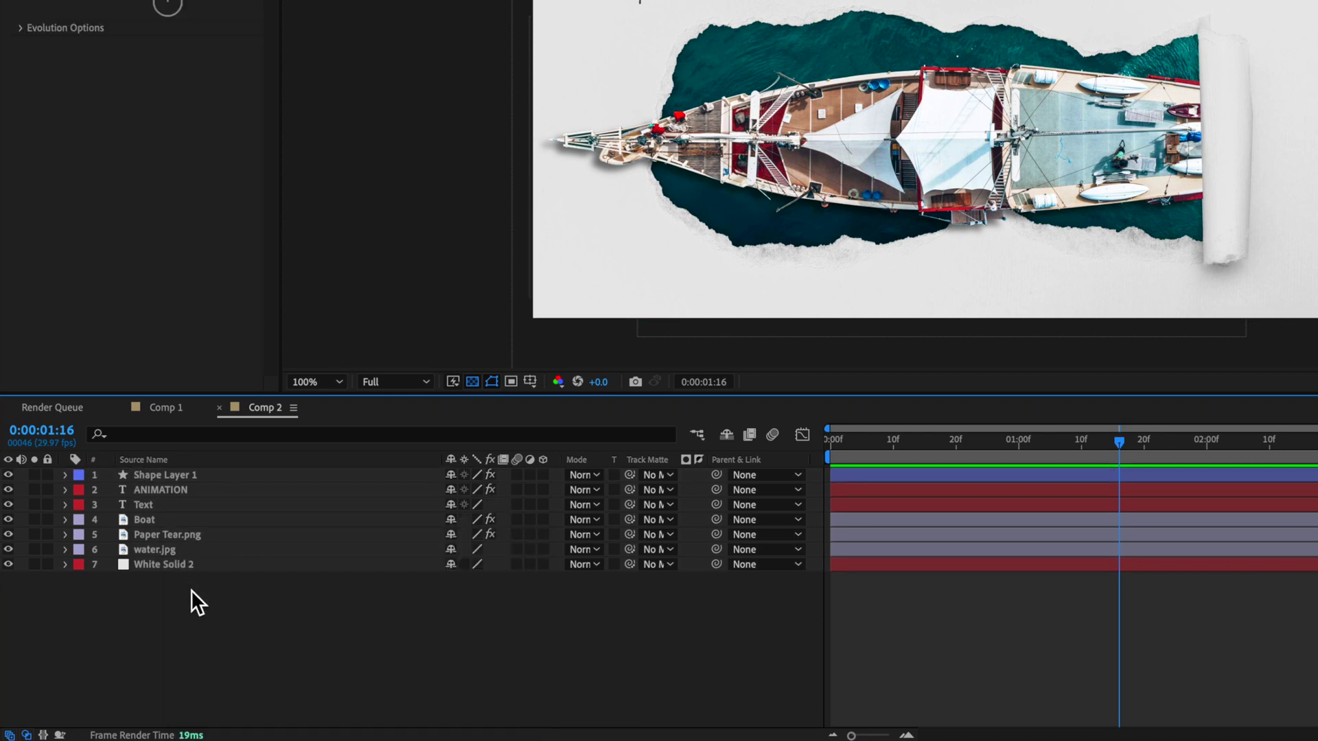
pyautogui.rightClick(191, 591)
pyautogui.moveTo(373, 517)
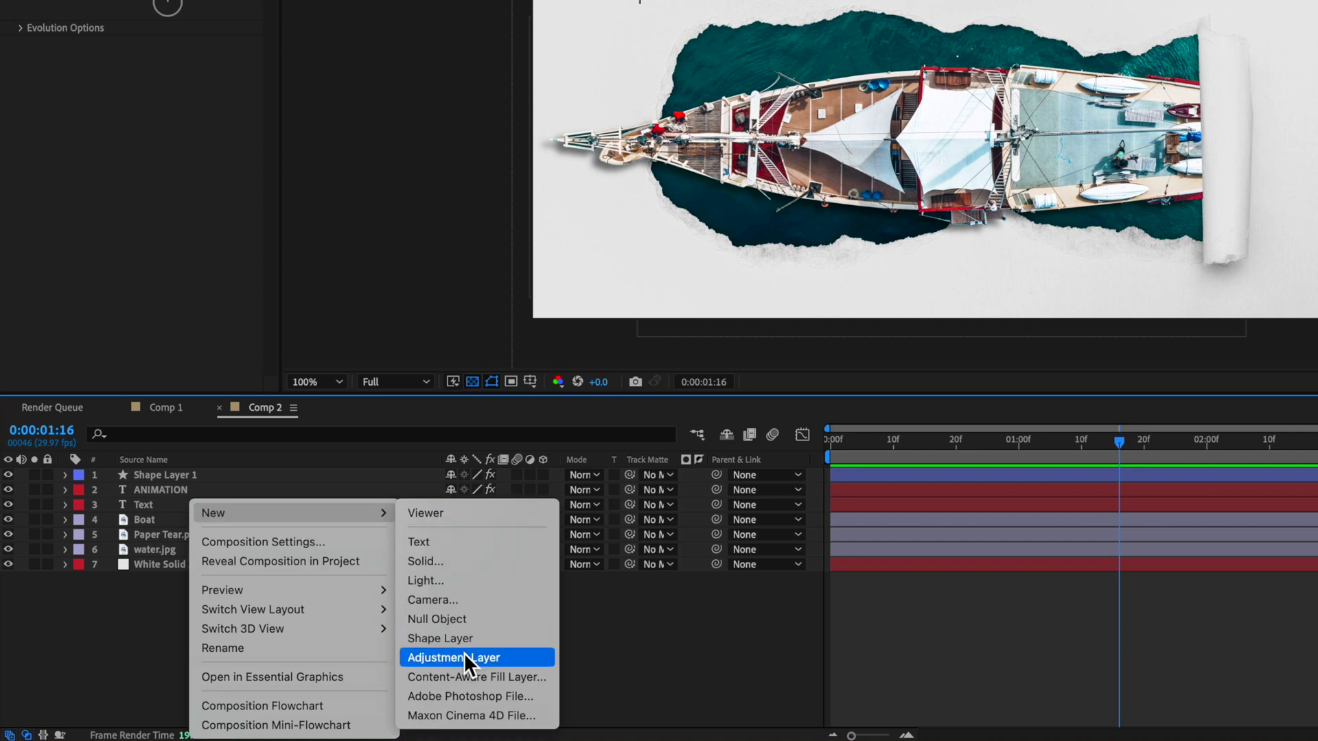
pyautogui.click(445, 624)
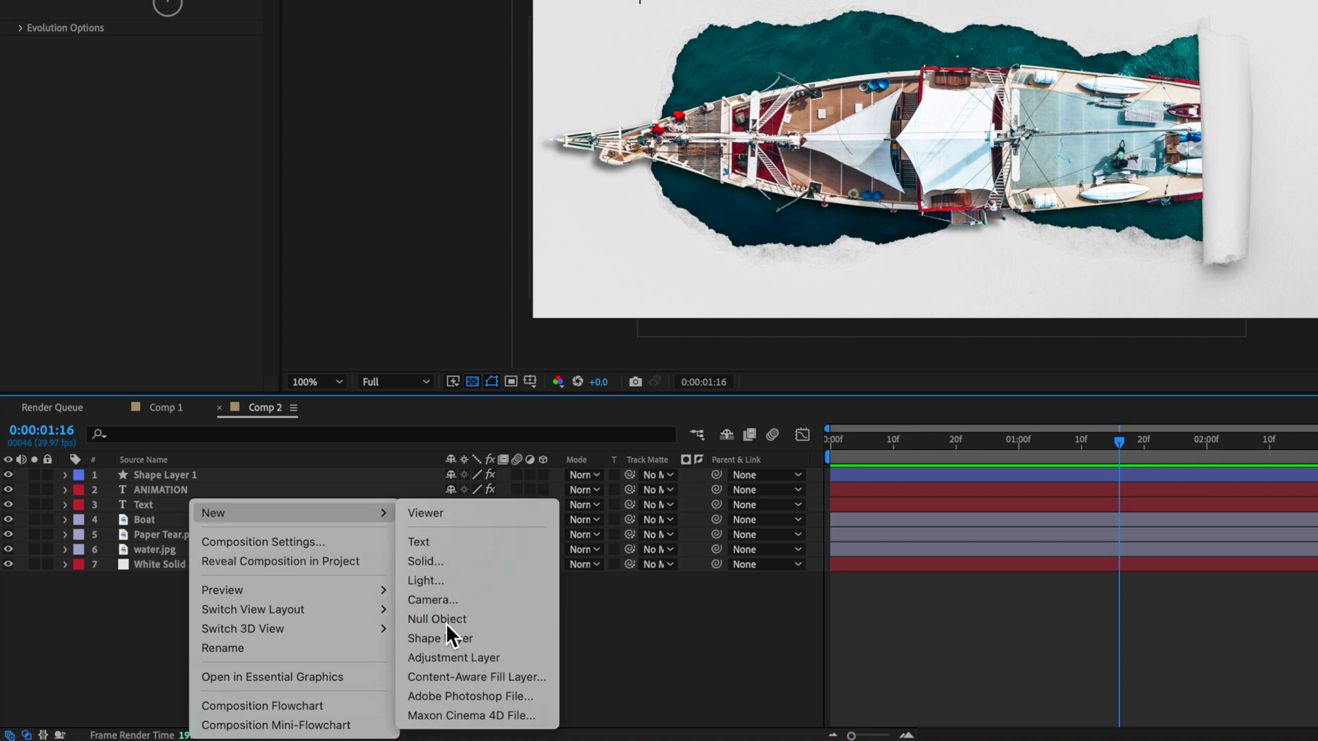
pyautogui.click(177, 492)
pyautogui.keyDown('shift'); pyautogui.click(199, 576); pyautogui.keyUp('shift')
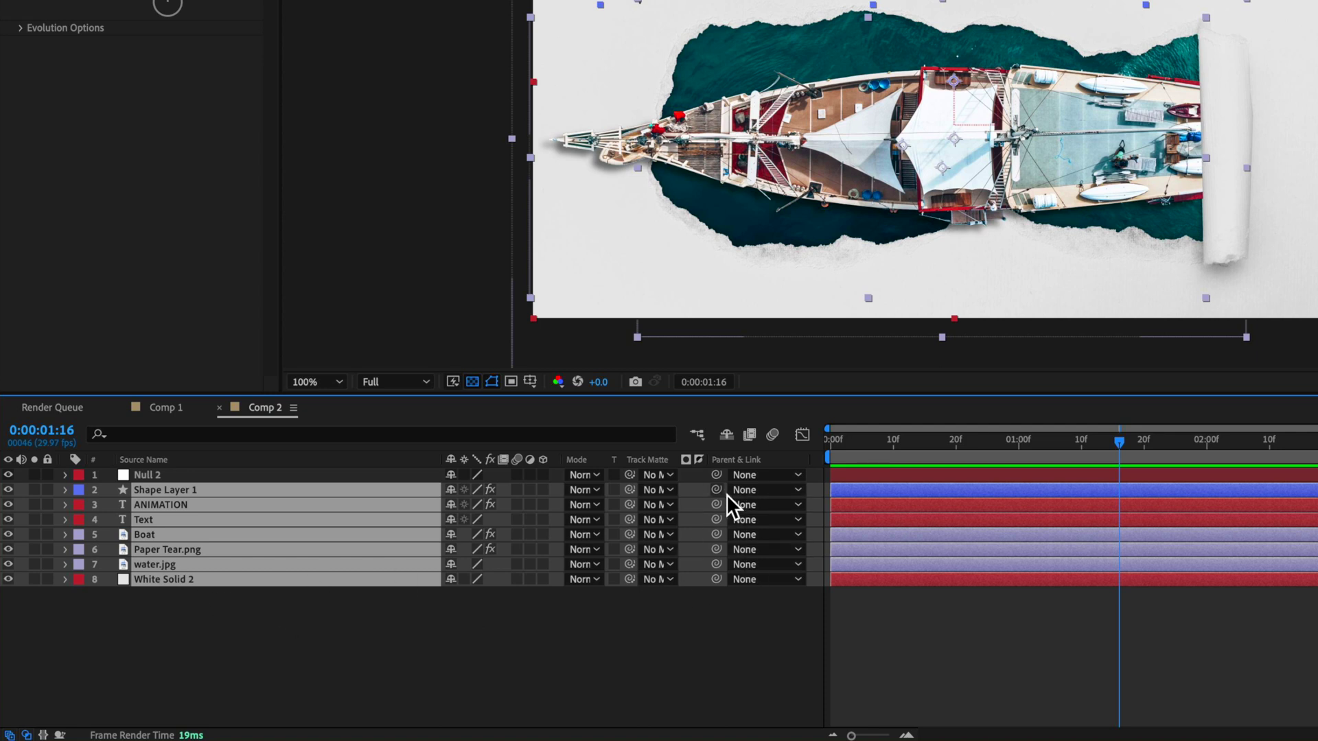
# Parent layers 2–8 to Null 2 and set a Position keyframe on it at 1:10
pyautogui.moveTo(716, 490); pyautogui.dragTo(146, 474)
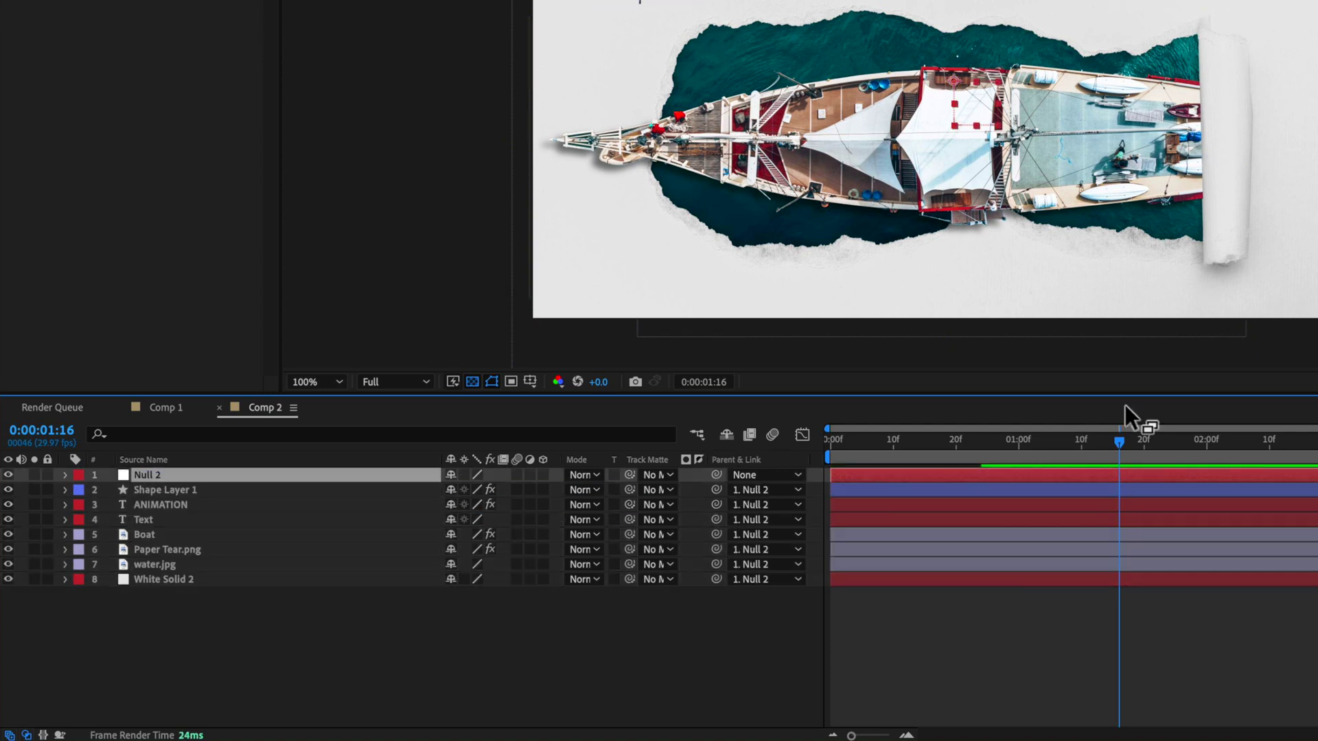
pyautogui.moveTo(873, 448); pyautogui.dragTo(1081, 472)
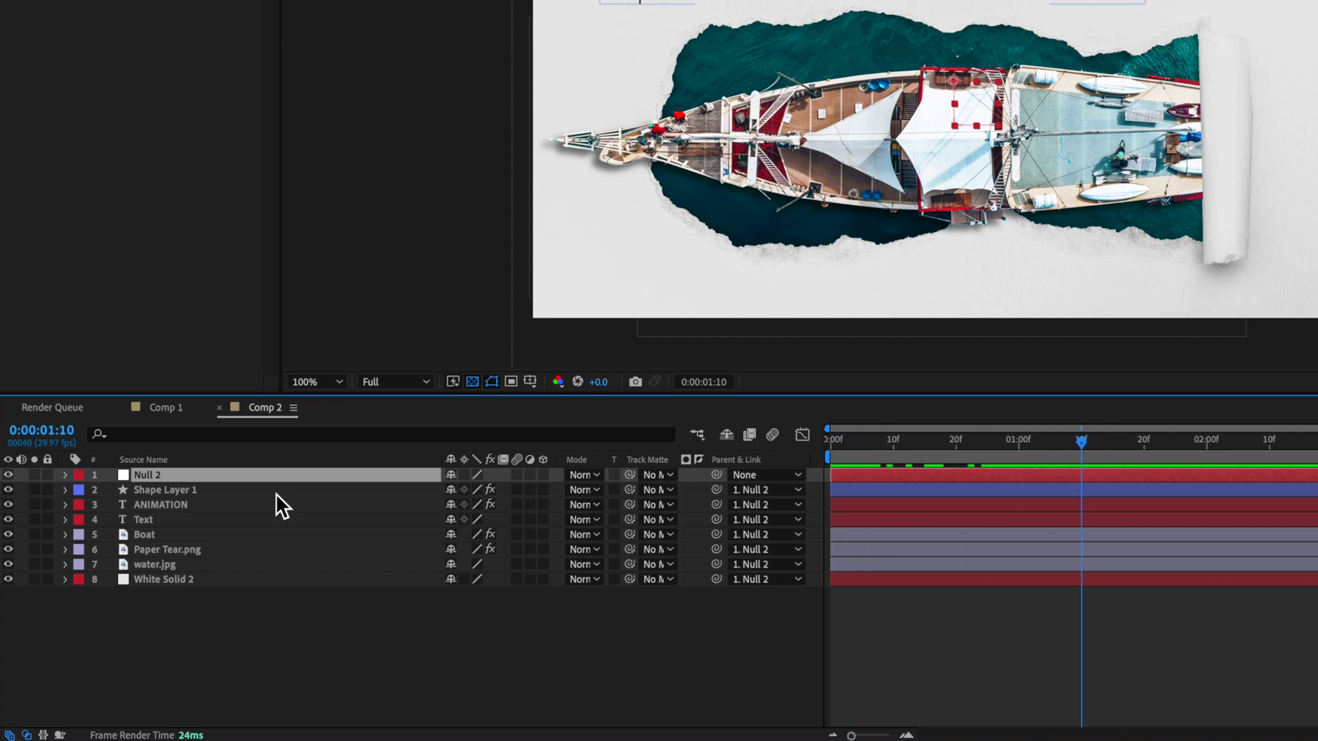
pyautogui.press('p')
pyautogui.click(109, 489)
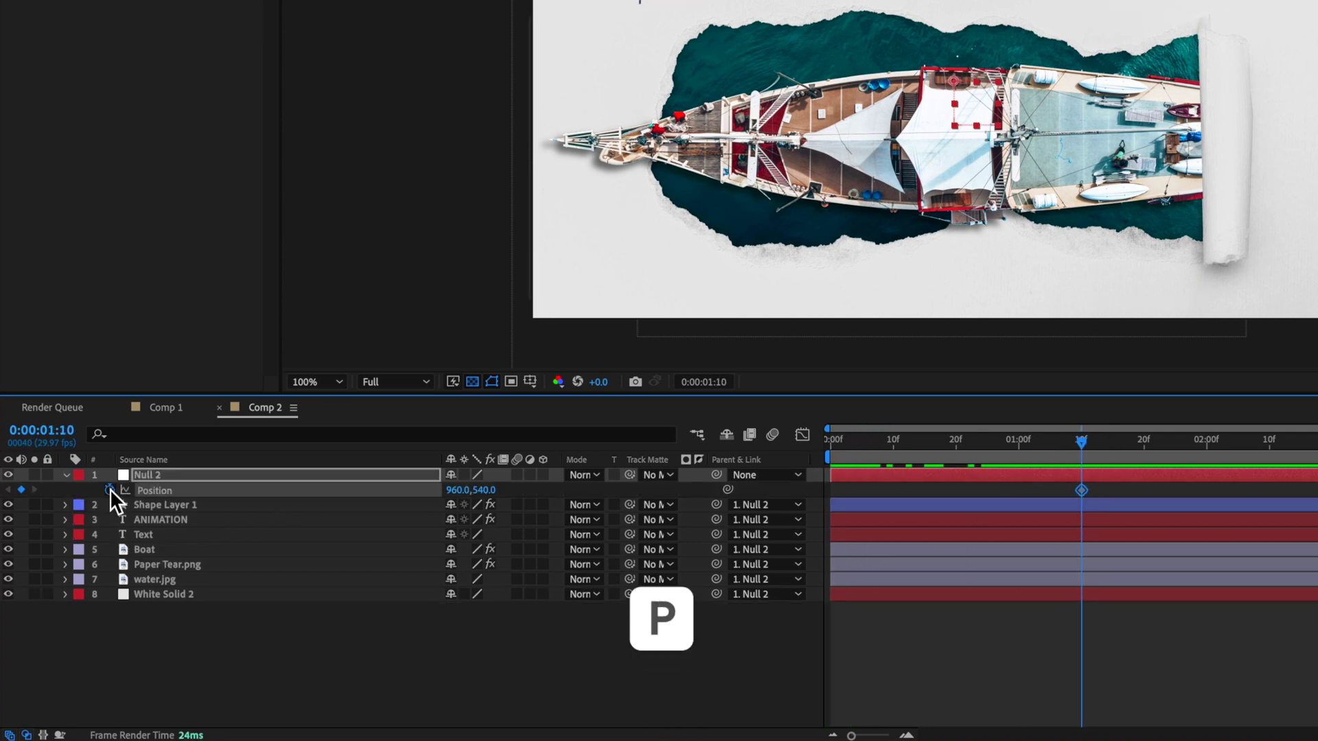
# Keyframe Null 2's Scale so it starts zoomed in at about 178% and ends at 100%
pyautogui.press('s')
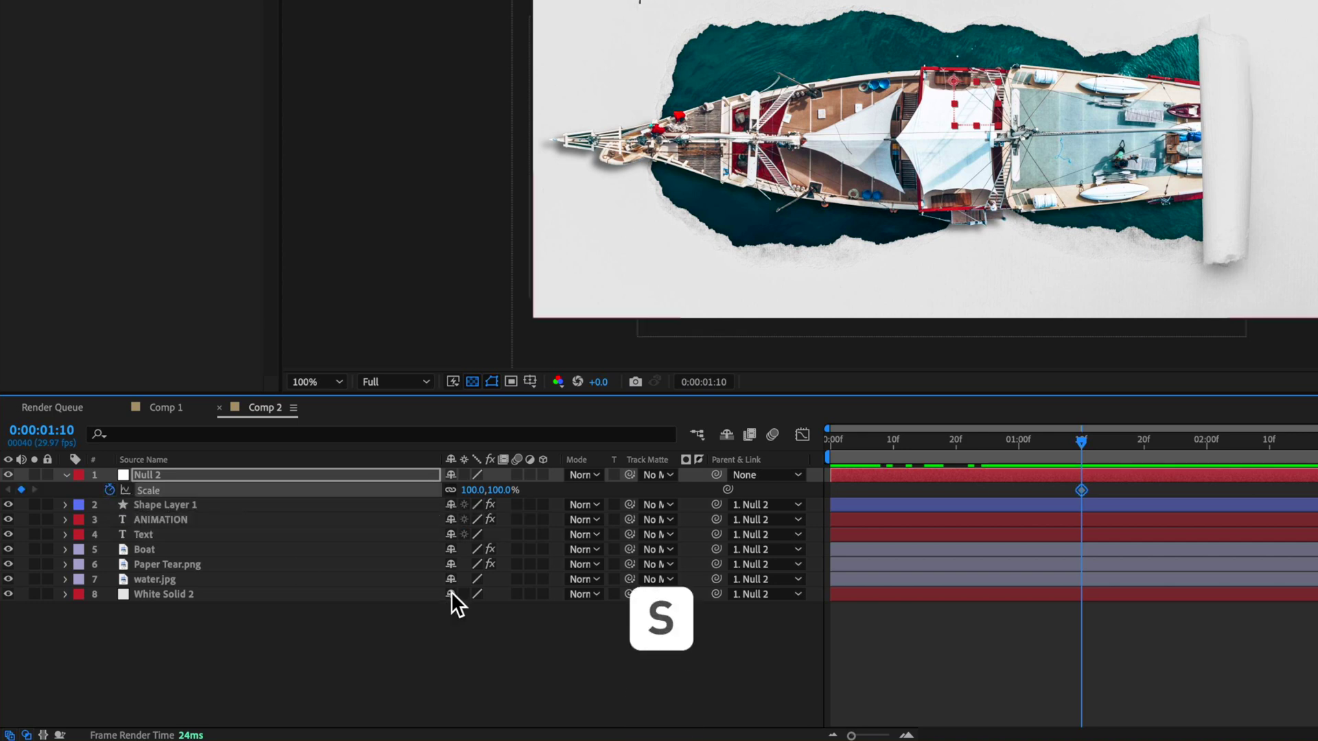
pyautogui.hotkey('shift', 'p')
pyautogui.moveTo(1090, 433); pyautogui.dragTo(940, 444)
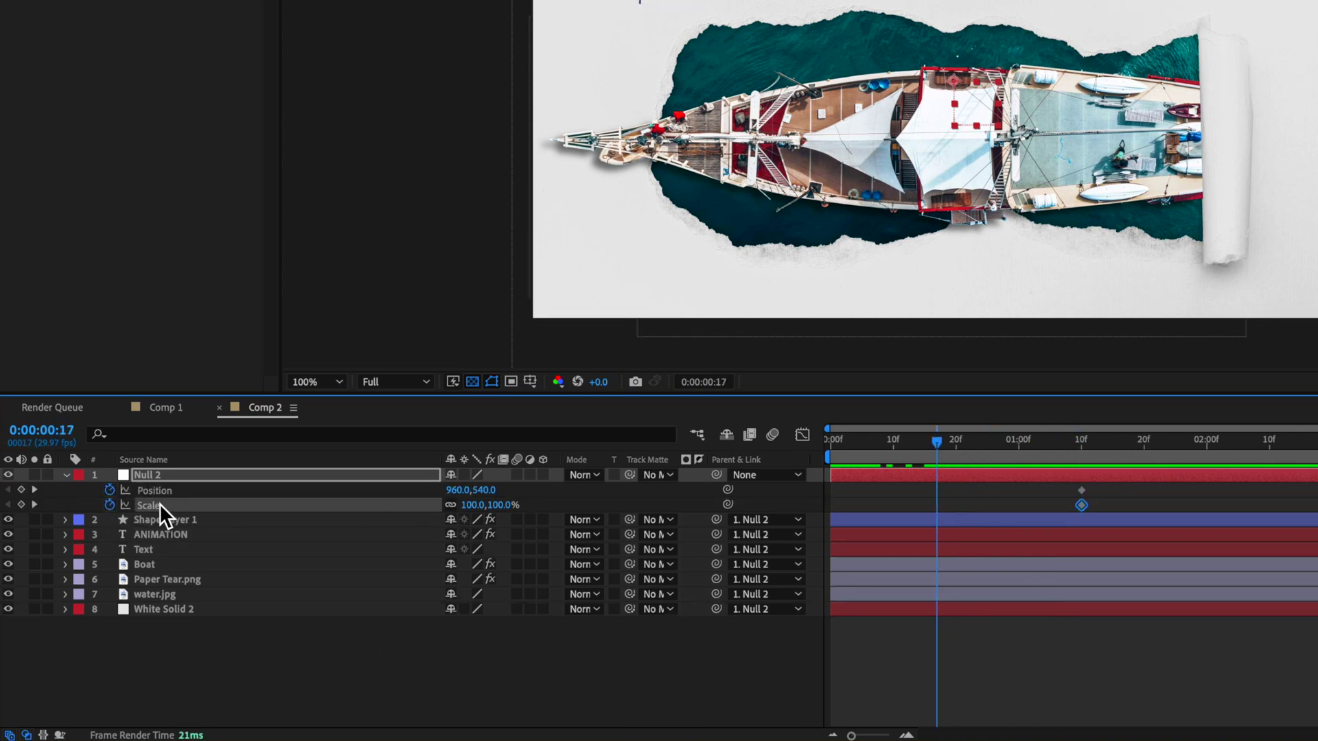
pyautogui.moveTo(505, 519); pyautogui.dragTo(558, 519)
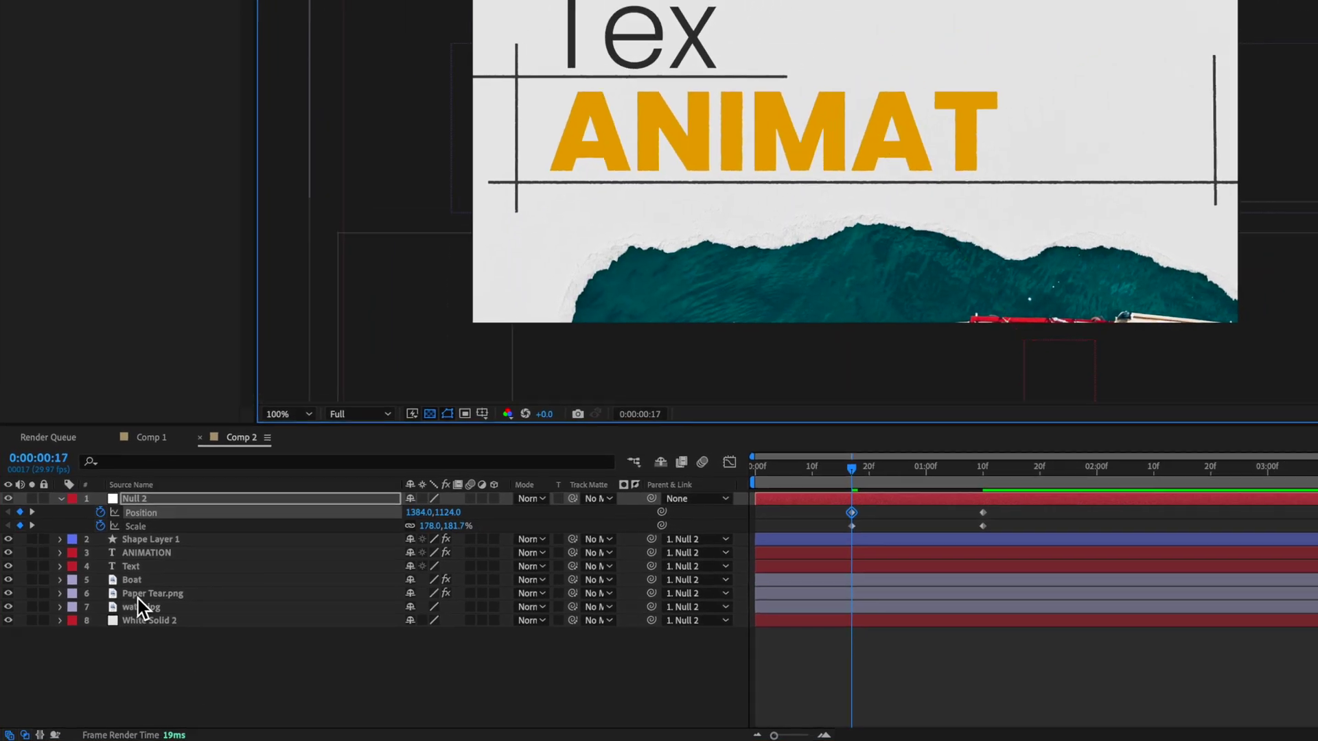
# Apply the Motion Tile effect to the Paper Tear.png layer via the command search
pyautogui.click(167, 580)
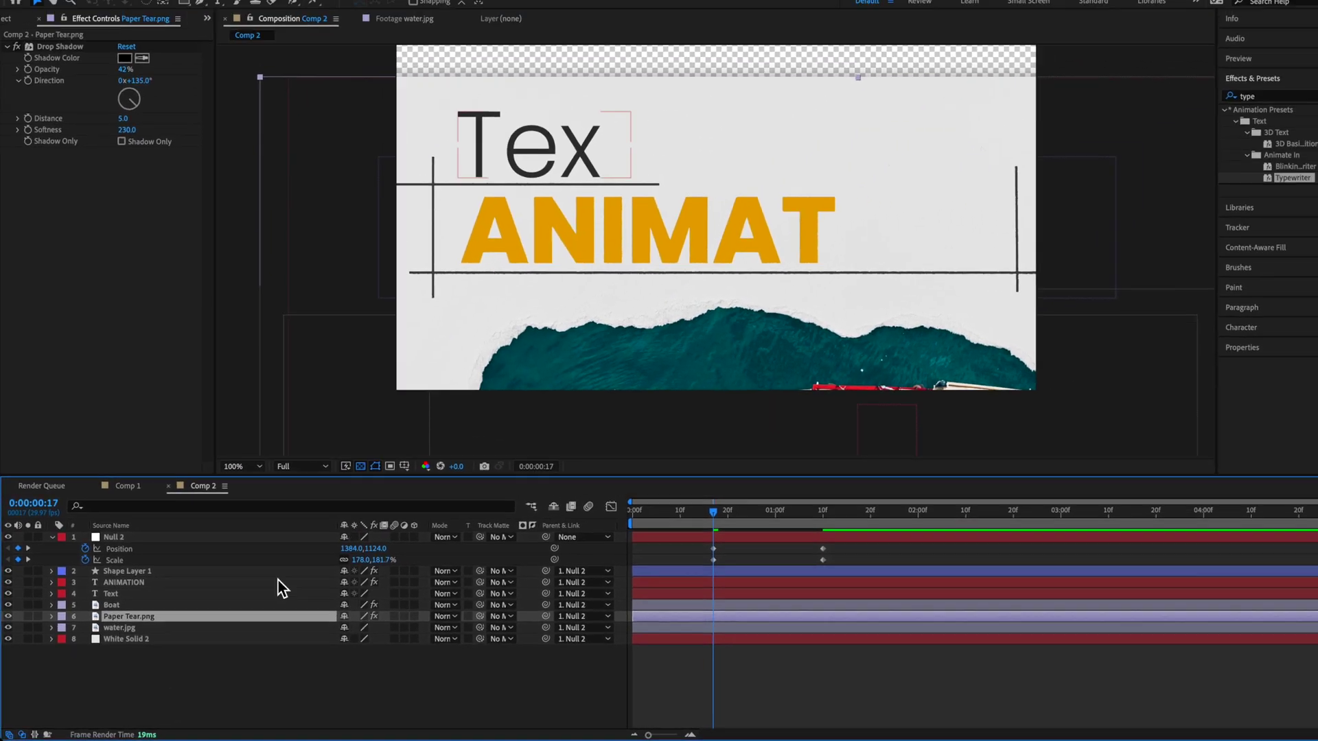
pyautogui.click(426, 8)
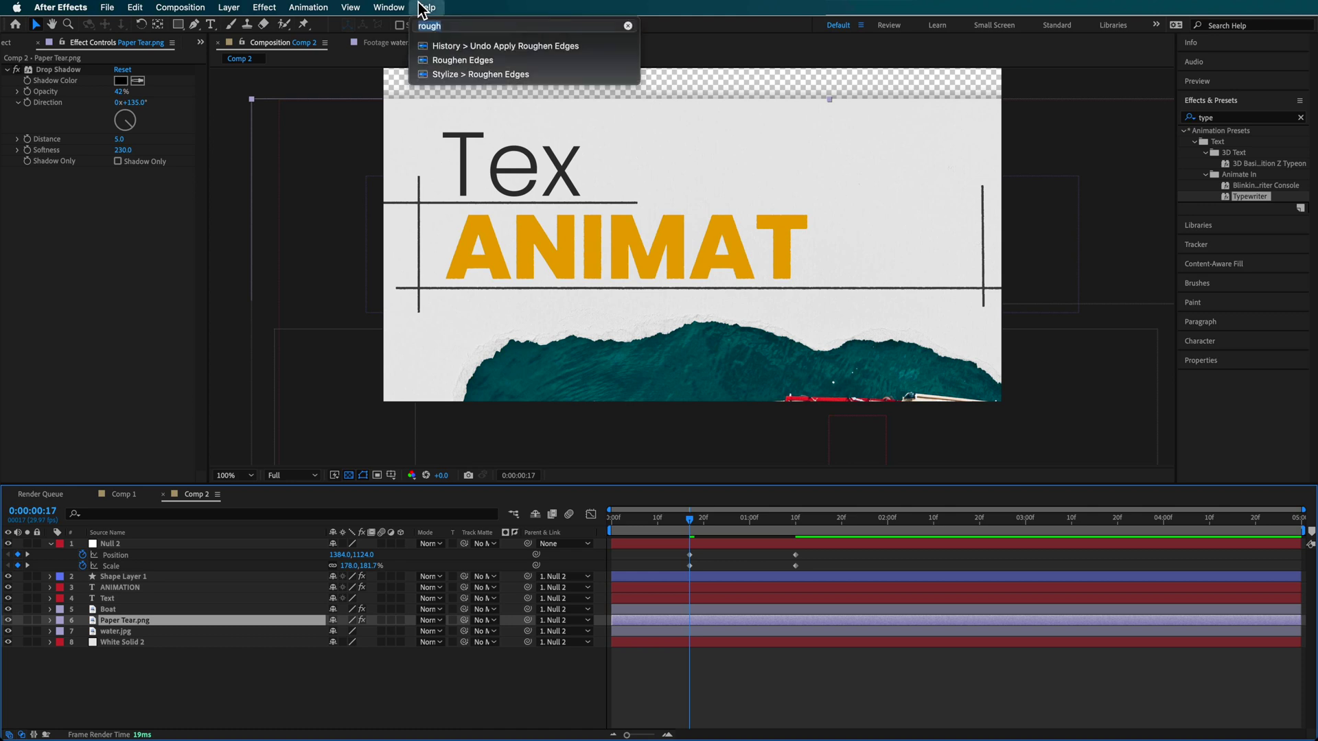
pyautogui.write('mpt')
pyautogui.press('BackSpace')
pyautogui.press('BackSpace')
pyautogui.write('otion')
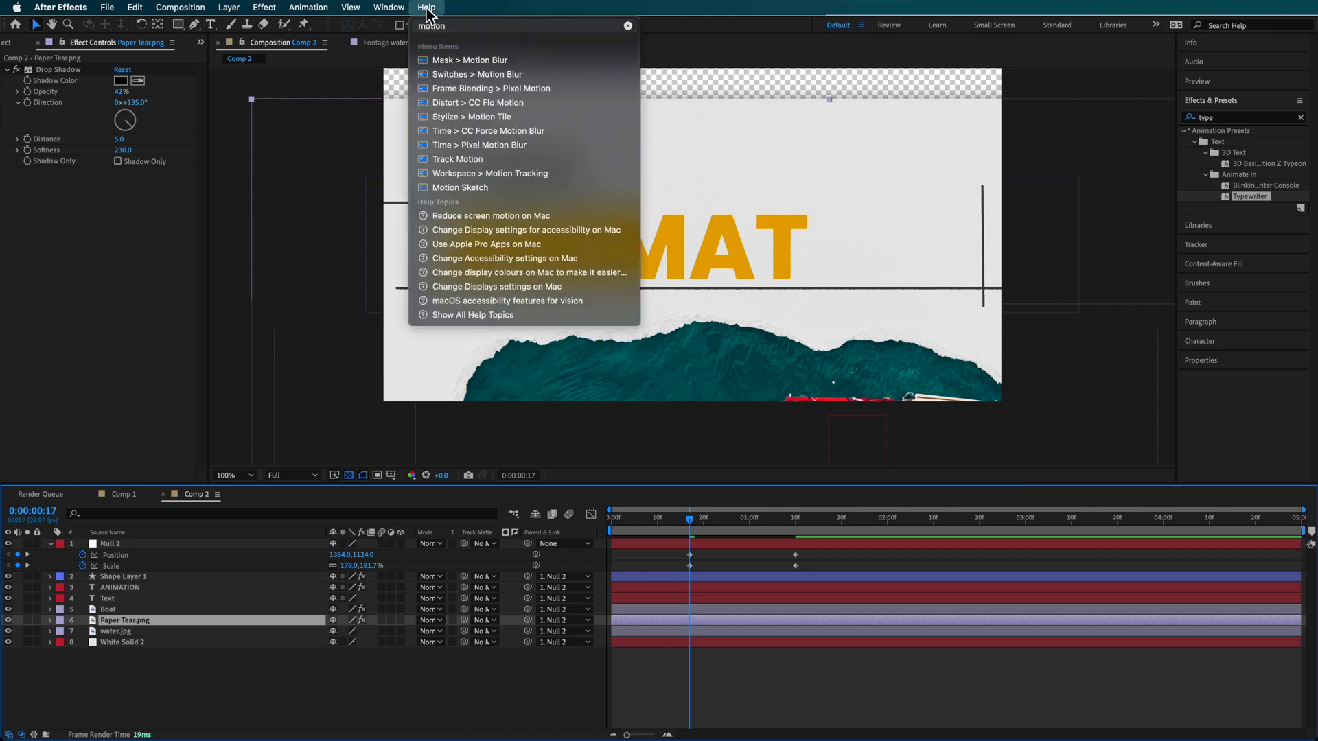
pyautogui.click(470, 117)
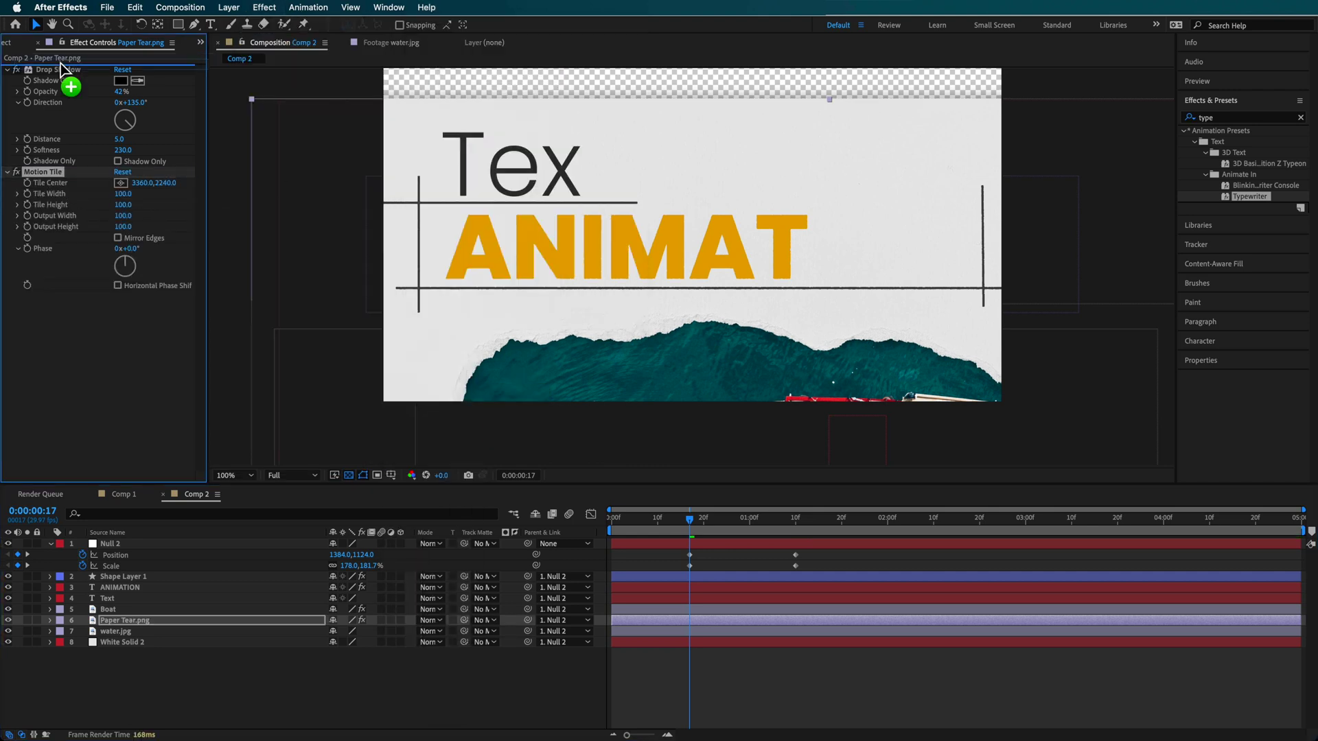
# Move Motion Tile above Drop Shadow, enable Mirror Edges, and preview from frame 5
pyautogui.moveTo(60, 63); pyautogui.dragTo(61, 64)
pyautogui.click(117, 136)
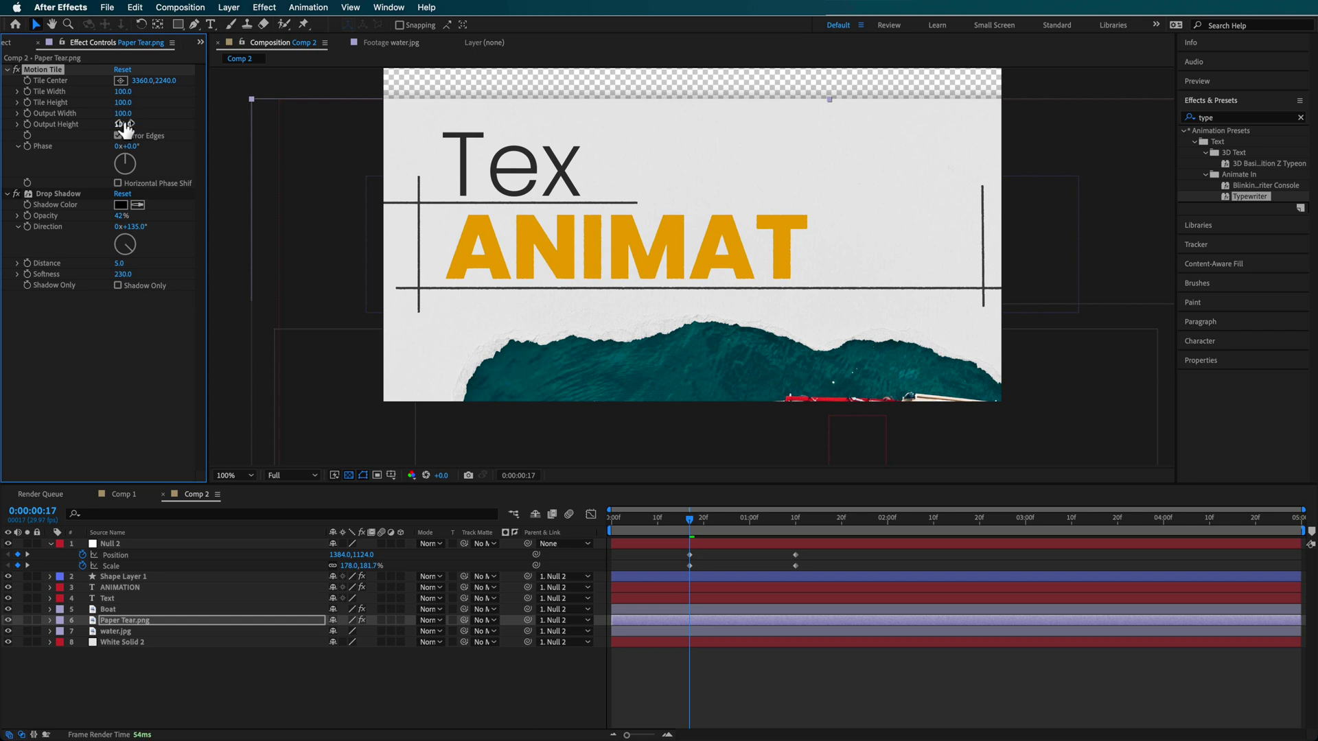
pyautogui.click(635, 519)
pyautogui.press('space')
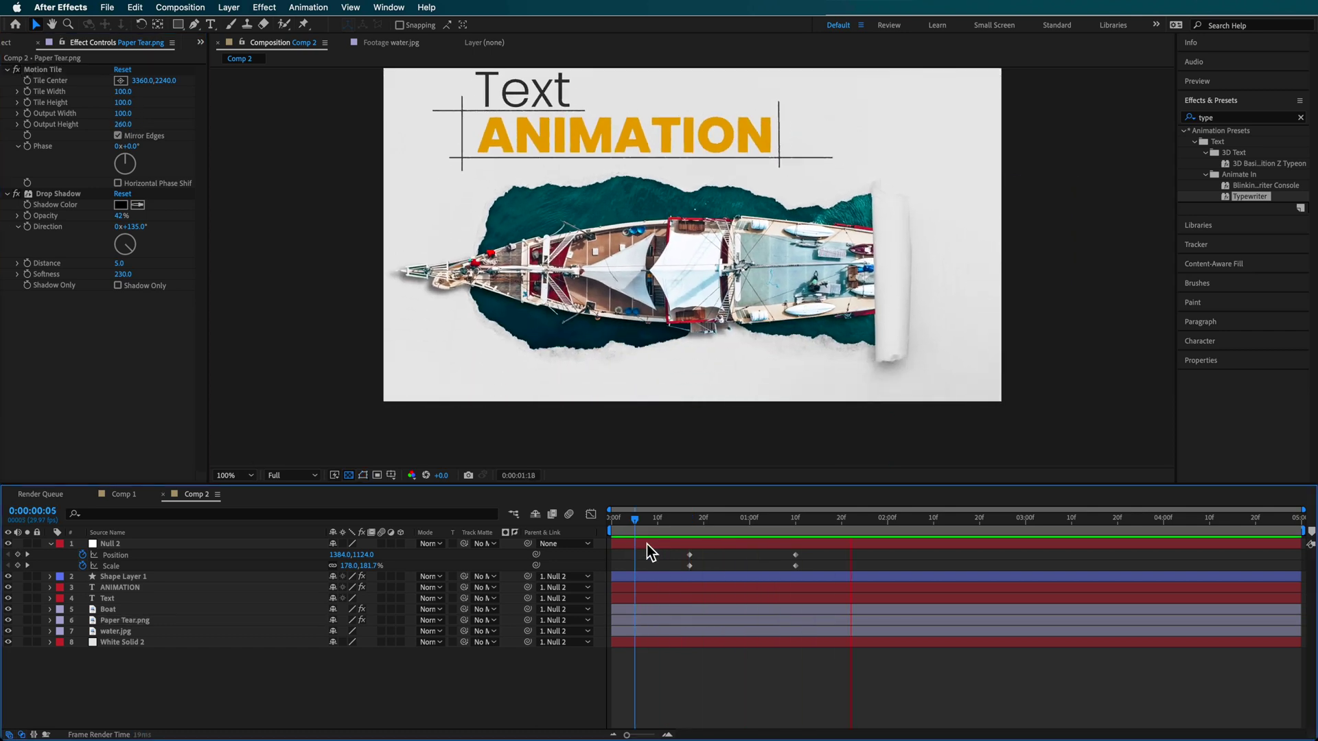
# Apply Easy Ease to Null 2's Position and Scale keyframes
pyautogui.moveTo(819, 554); pyautogui.dragTo(682, 570)
pyautogui.rightClick(692, 565)
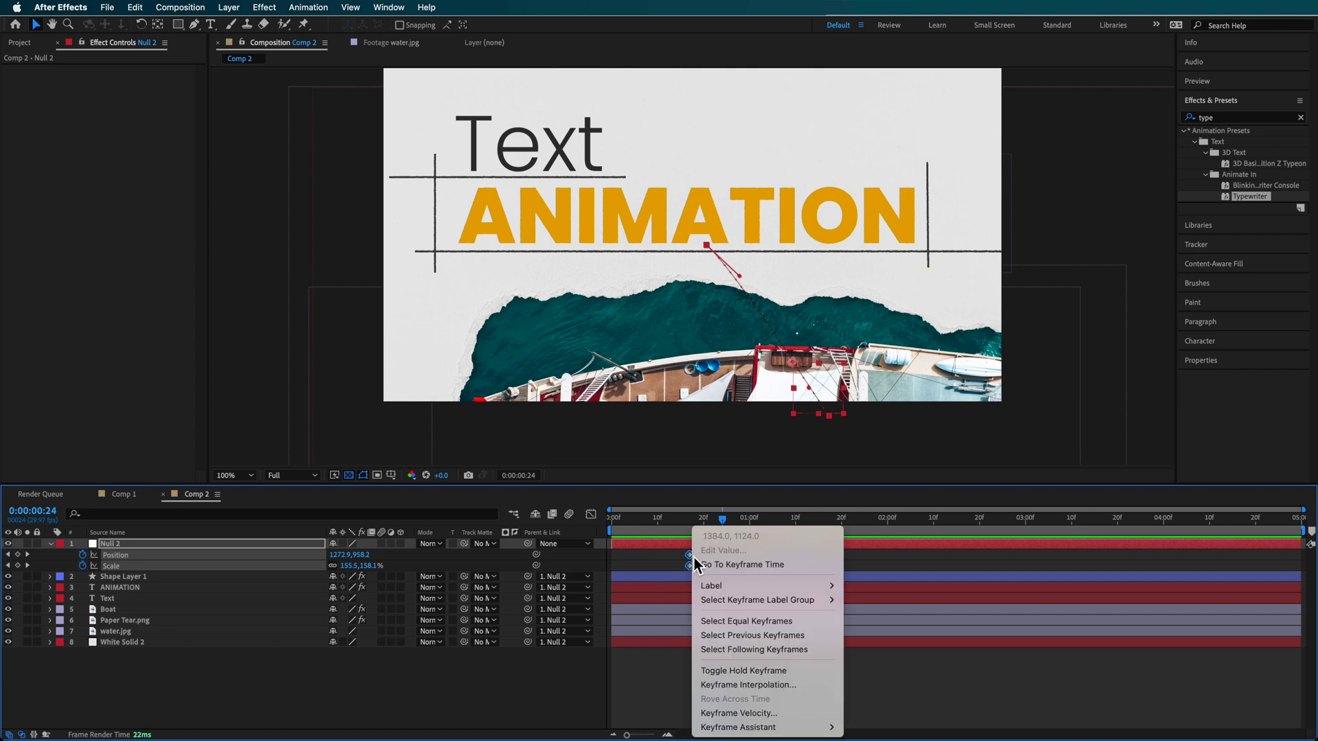
pyautogui.moveTo(812, 727)
pyautogui.click(882, 643)
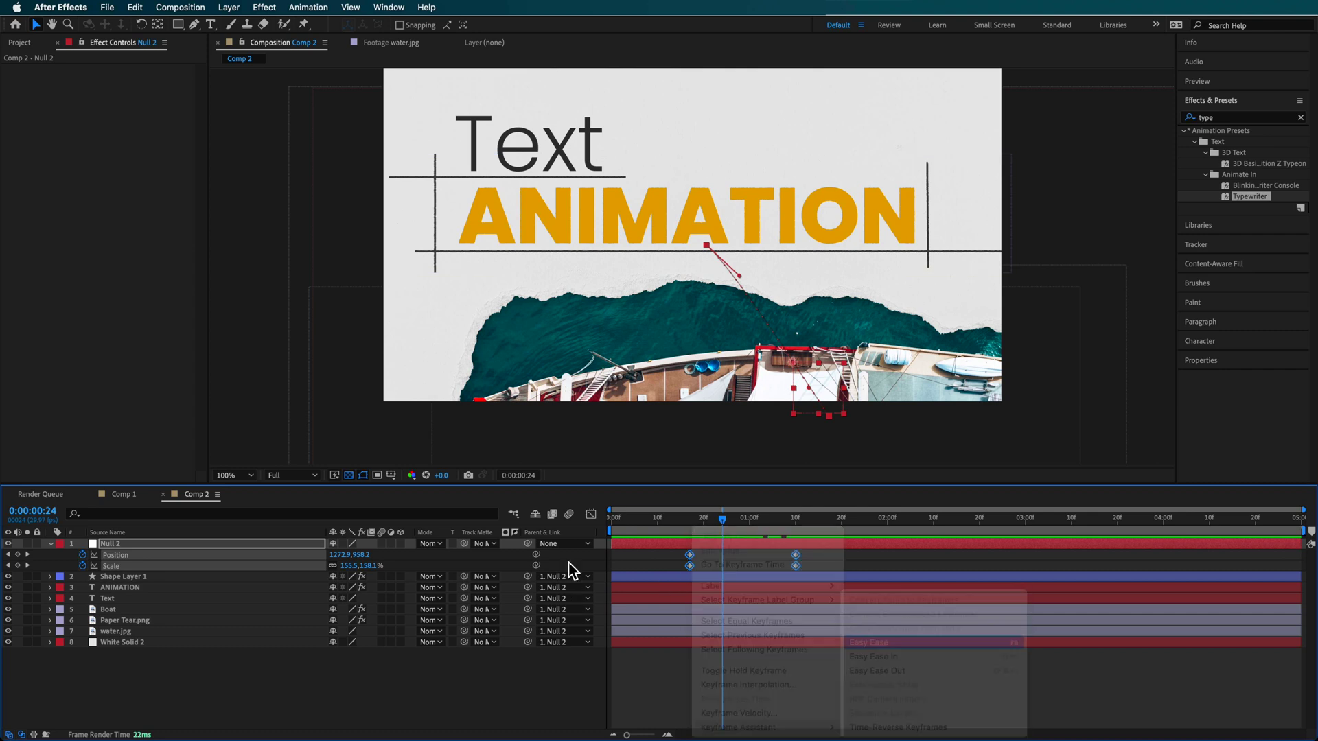
# Lengthen the first keyframe's easing influence in the speed graph and select the Position keyframes
pyautogui.click(590, 514)
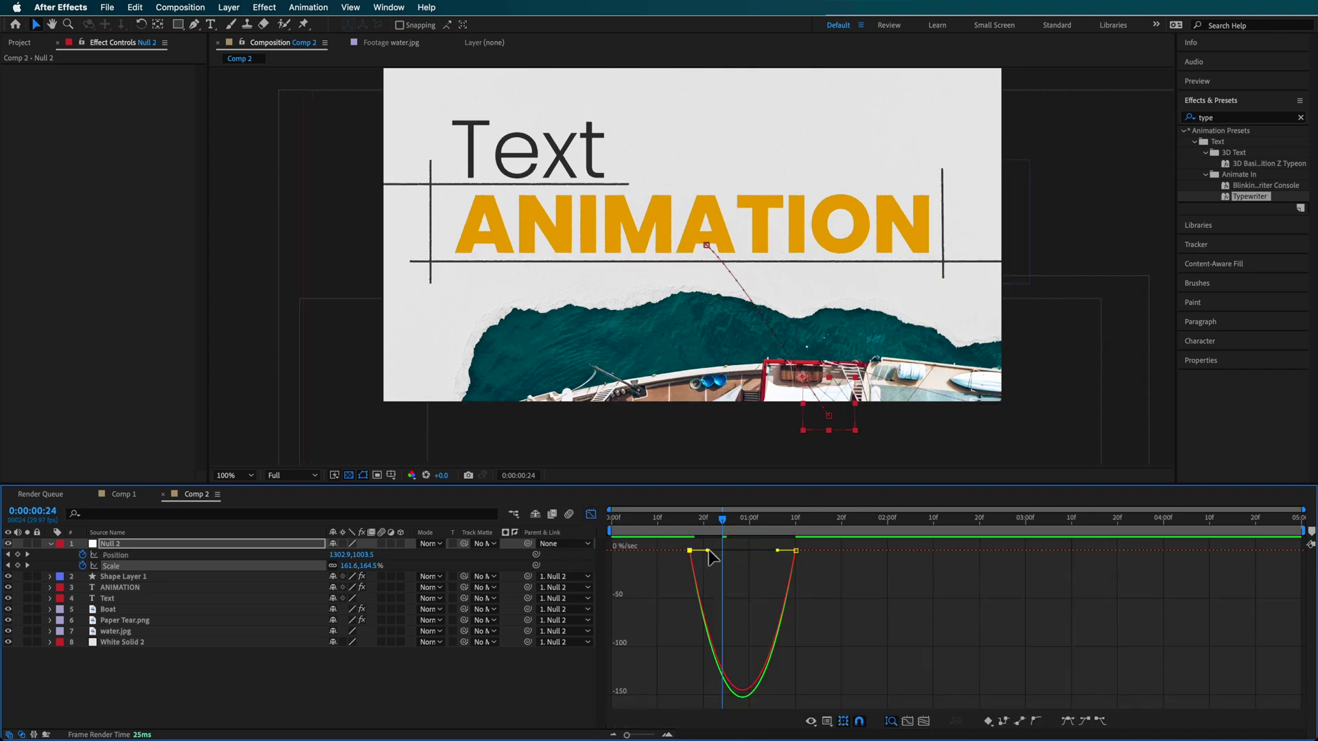
pyautogui.moveTo(708, 551)
pyautogui.mouseDown()
pyautogui.moveTo(724, 550)
pyautogui.moveTo(690, 522)
pyautogui.moveTo(737, 539)
pyautogui.moveTo(700, 530)
pyautogui.mouseUp()
pyautogui.click(699, 520)
pyautogui.click(128, 555)
pyautogui.moveTo(697, 705); pyautogui.dragTo(723, 698)
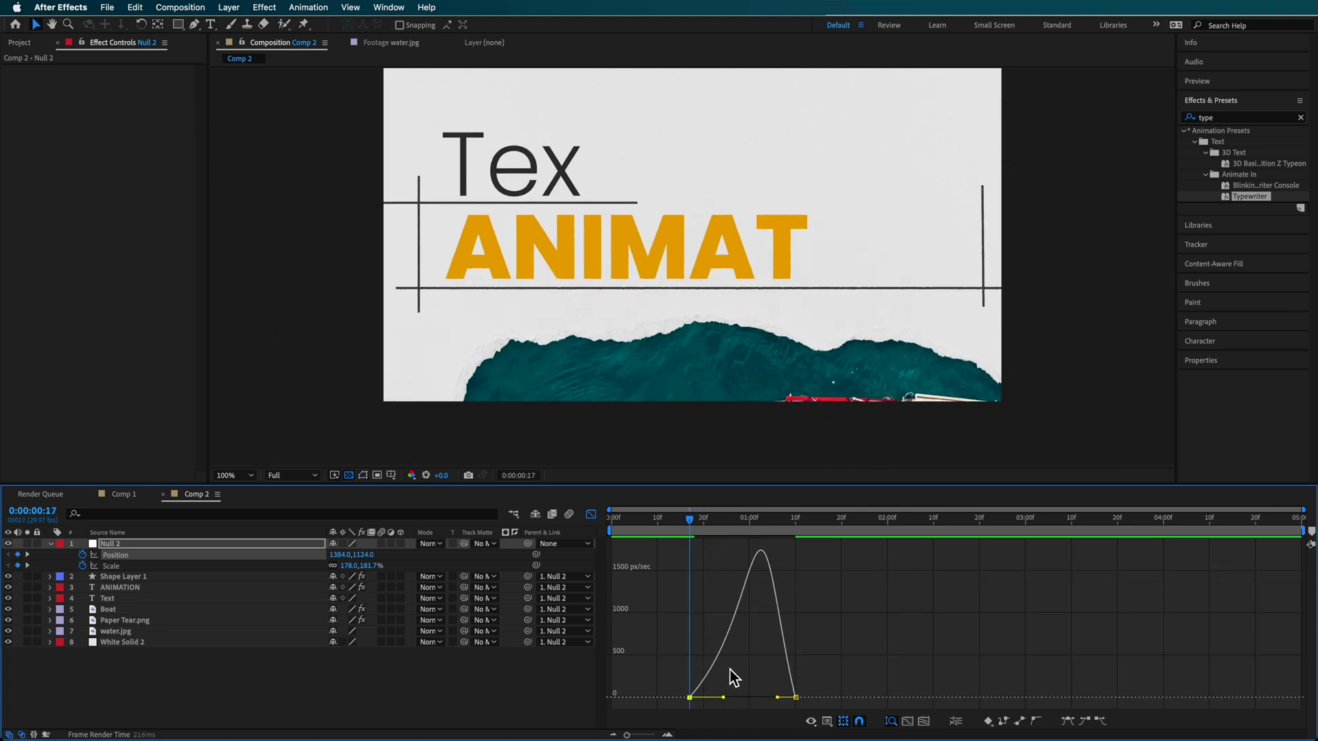
# Preview the eased zoom-out and strengthen the easing into the last Position keyframe
pyautogui.press('space')
pyautogui.click(663, 520)
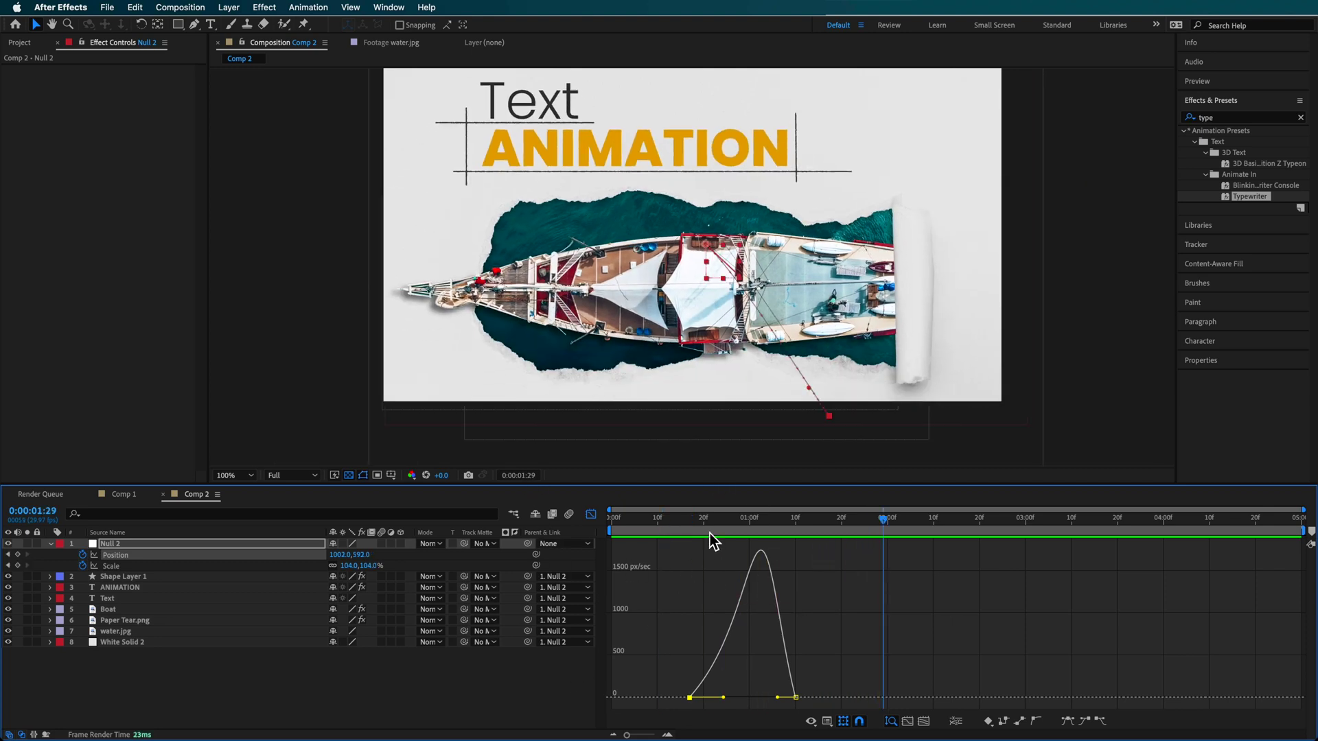
pyautogui.click(676, 520)
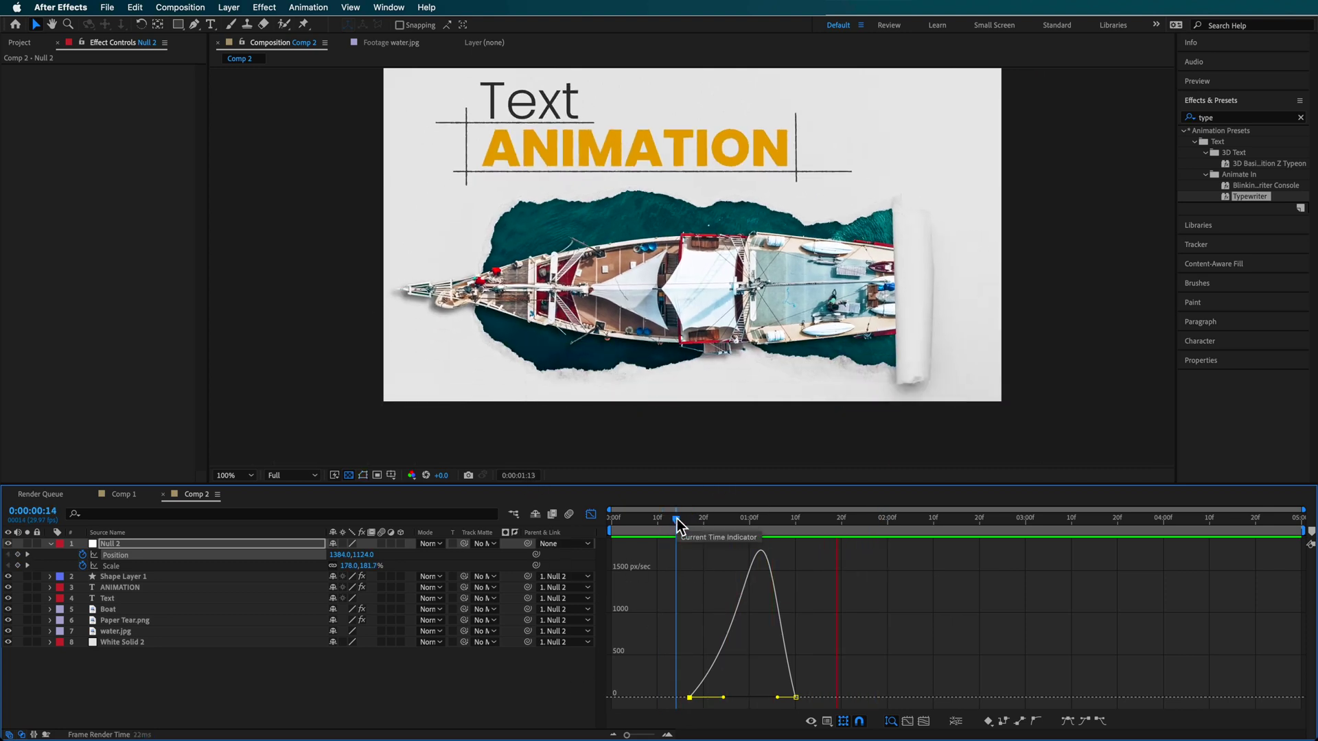
pyautogui.click(681, 527)
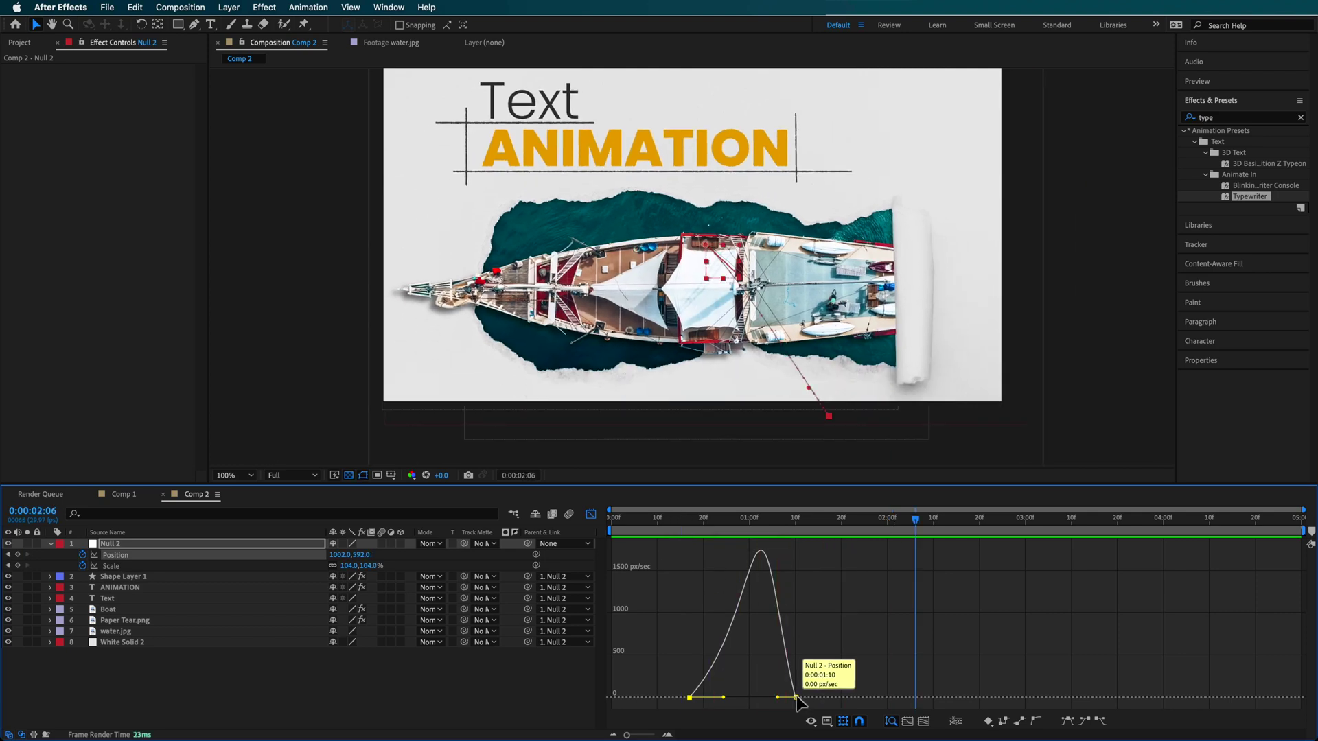
pyautogui.moveTo(796, 697); pyautogui.dragTo(809, 697)
# Shift Null 2's second Scale keyframe one frame later and review the change from 0:00:00:10
pyautogui.keyDown('shift'); pyautogui.click(113, 566); pyautogui.keyUp('shift')
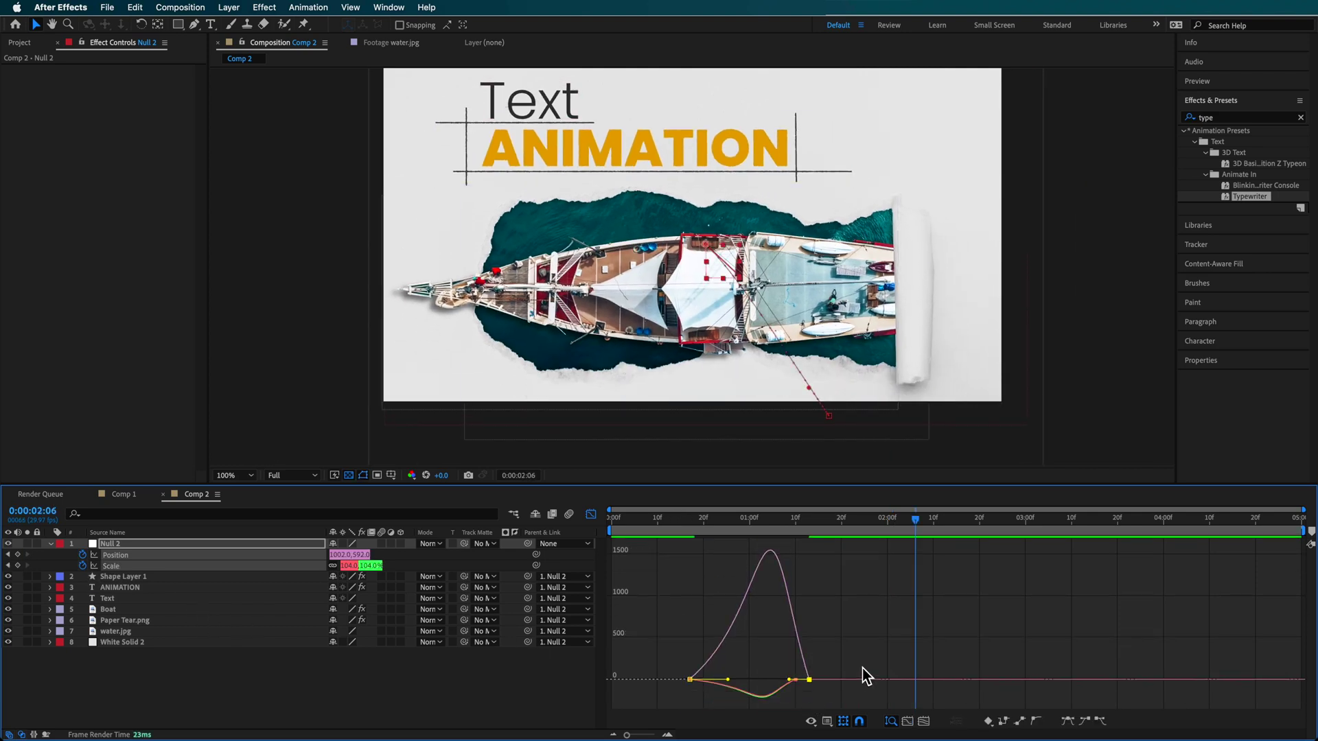
pyautogui.doubleClick(810, 683)
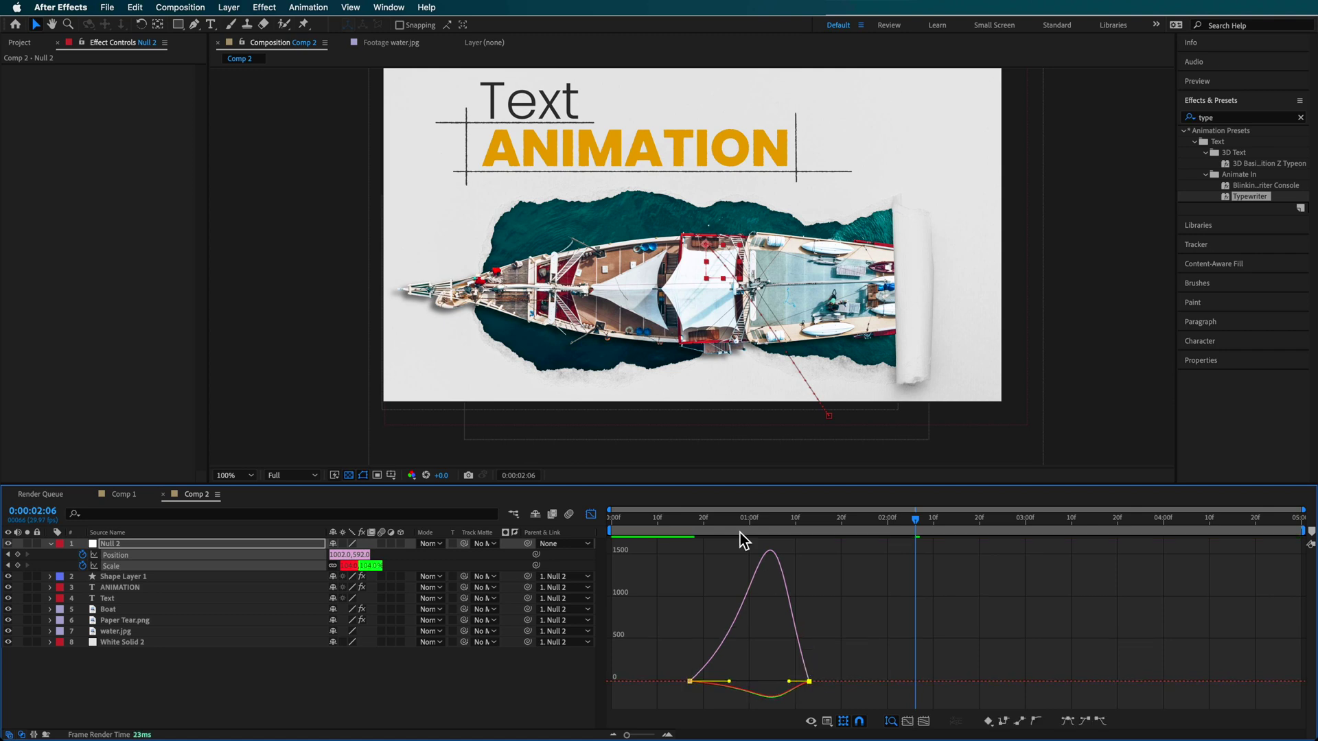
pyautogui.press('space')
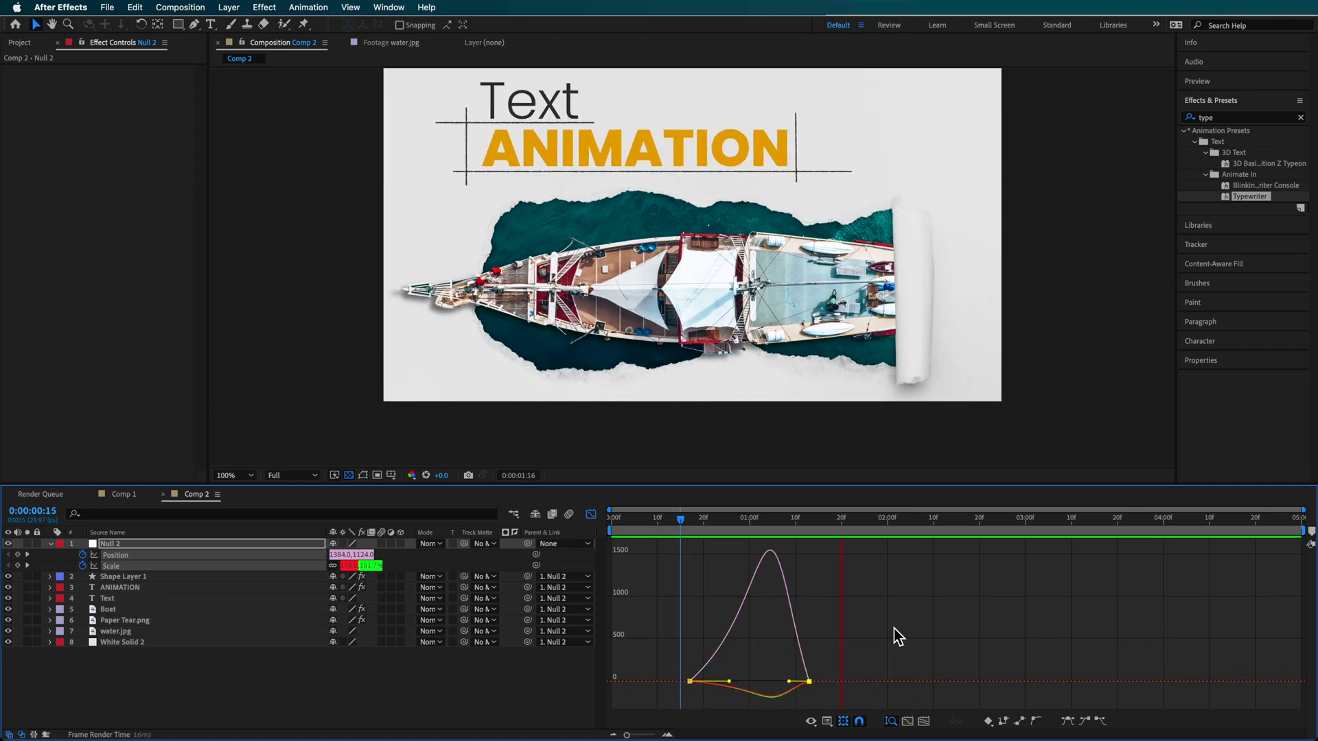
pyautogui.click(708, 523)
pyautogui.click(685, 521)
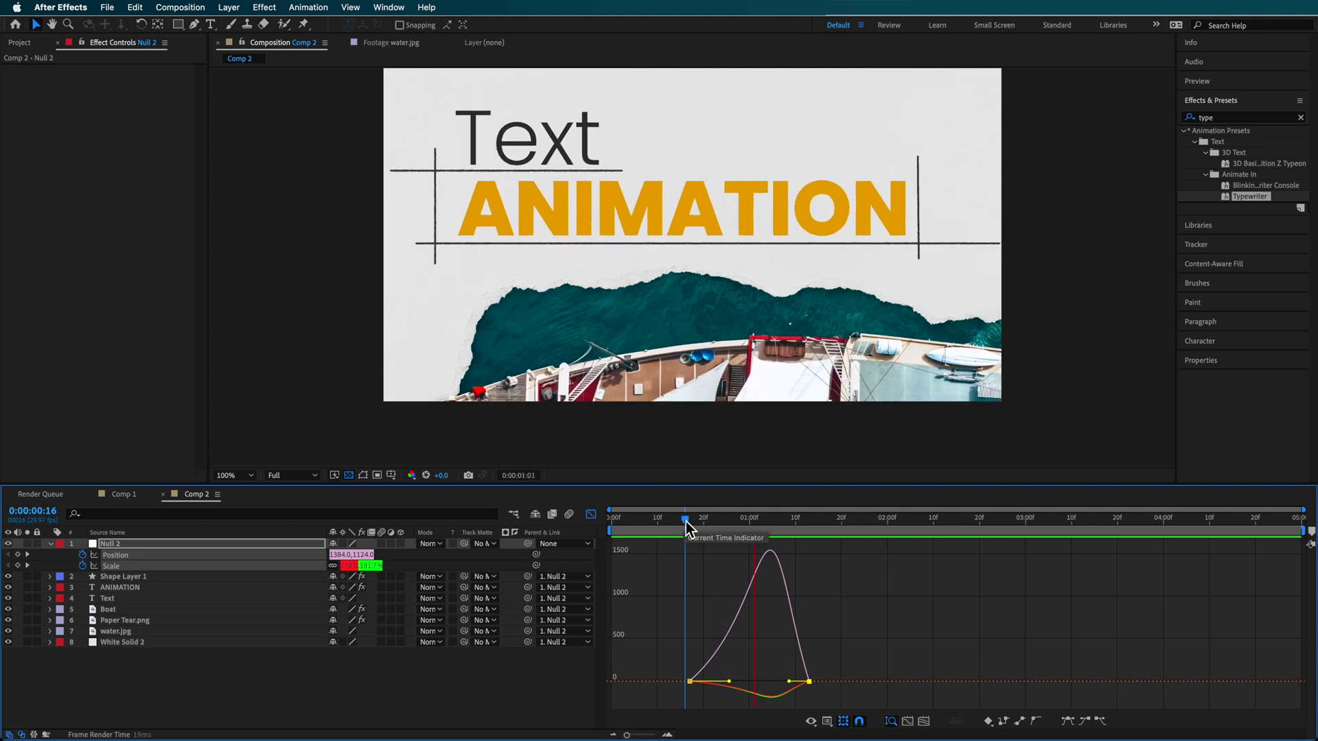
pyautogui.moveTo(811, 683); pyautogui.dragTo(821, 685)
pyautogui.click(652, 521)
# Preview the zoom-out and scrub through the title and boat reveal frames
pyautogui.press('space')
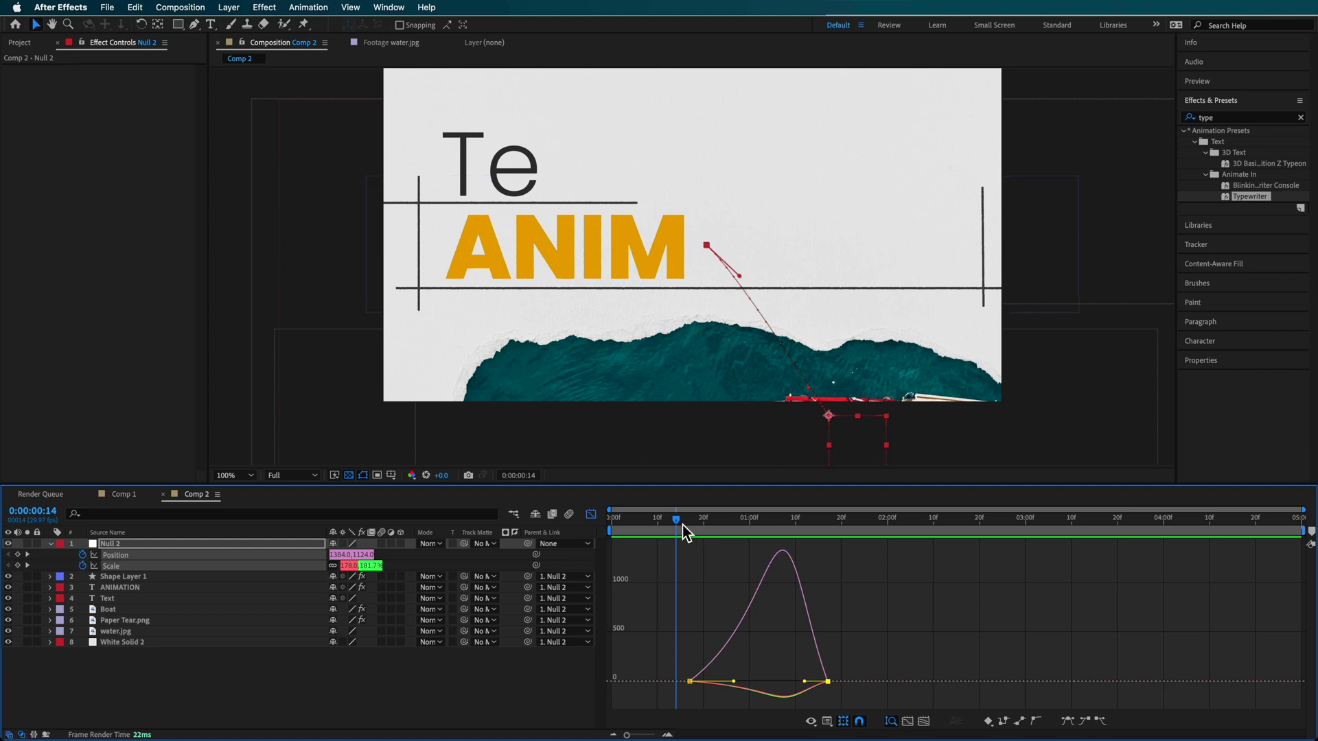
pyautogui.moveTo(682, 524); pyautogui.dragTo(734, 539)
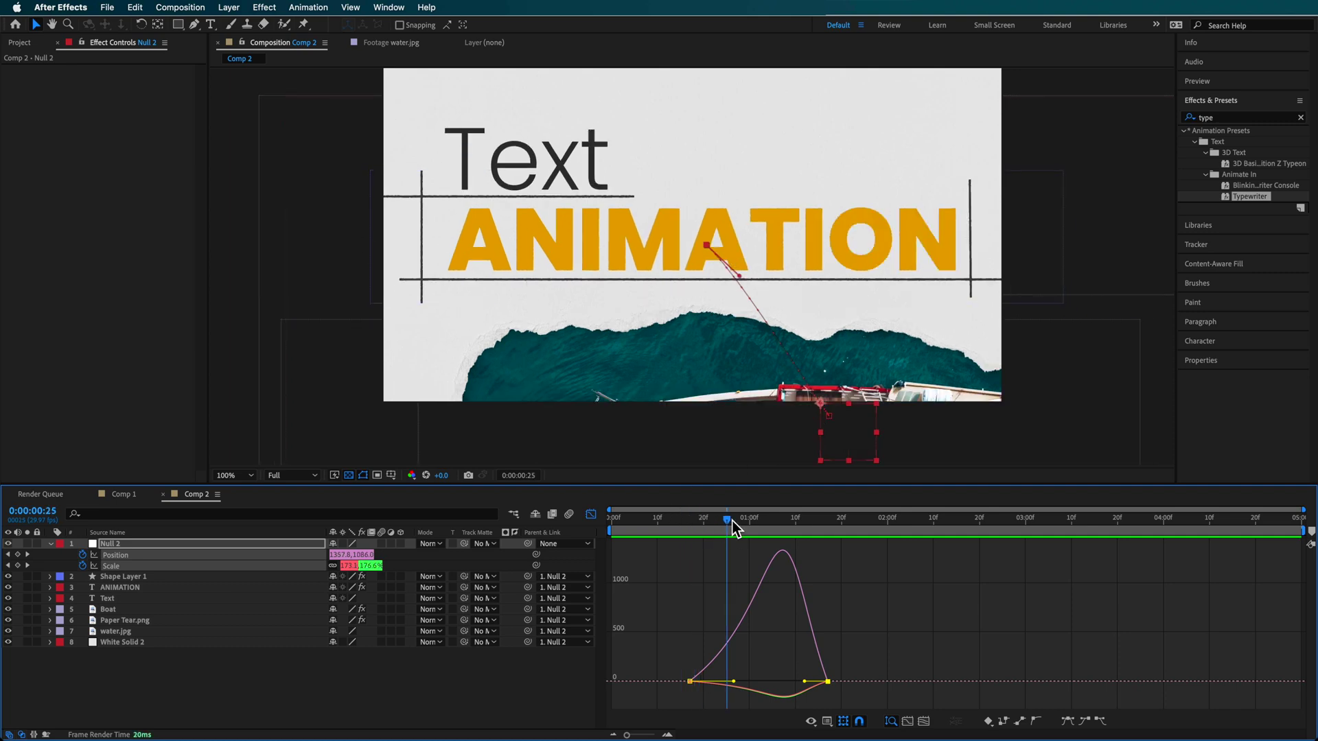
pyautogui.moveTo(733, 528); pyautogui.dragTo(861, 533)
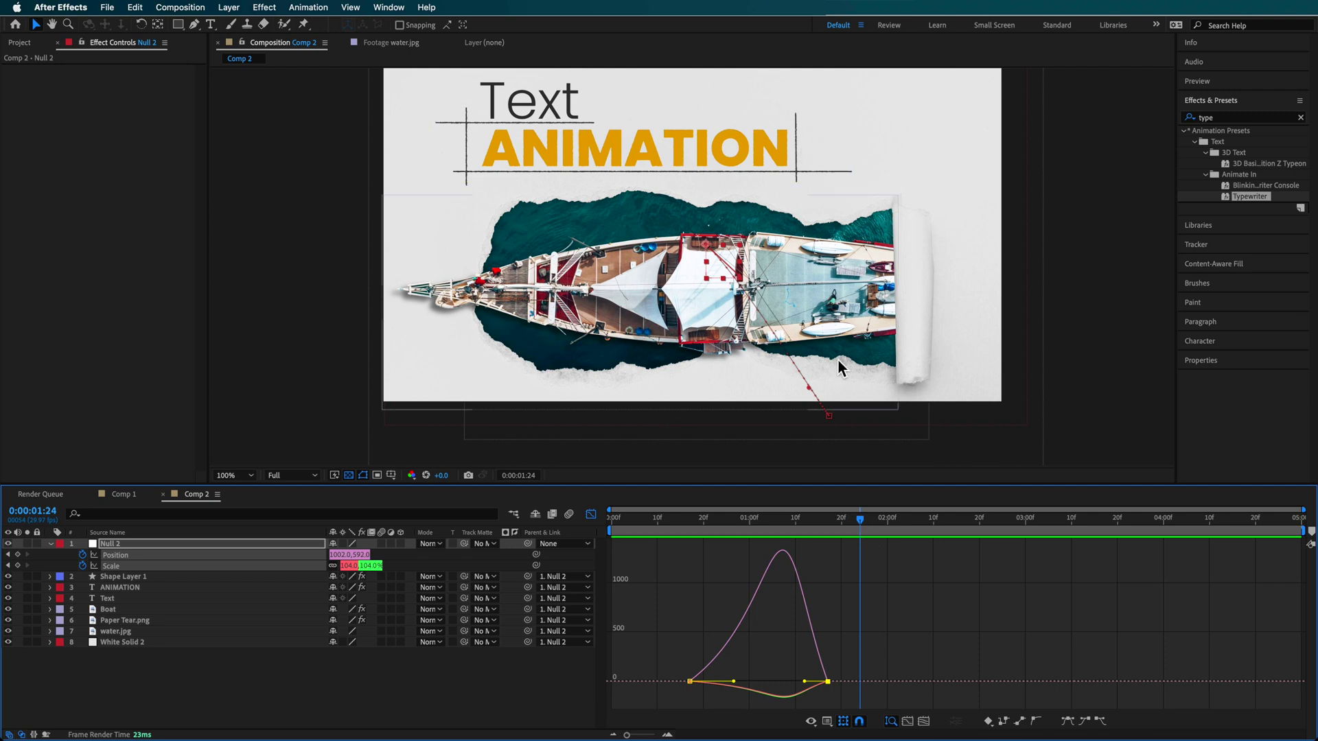
pyautogui.moveTo(821, 534); pyautogui.dragTo(647, 521)
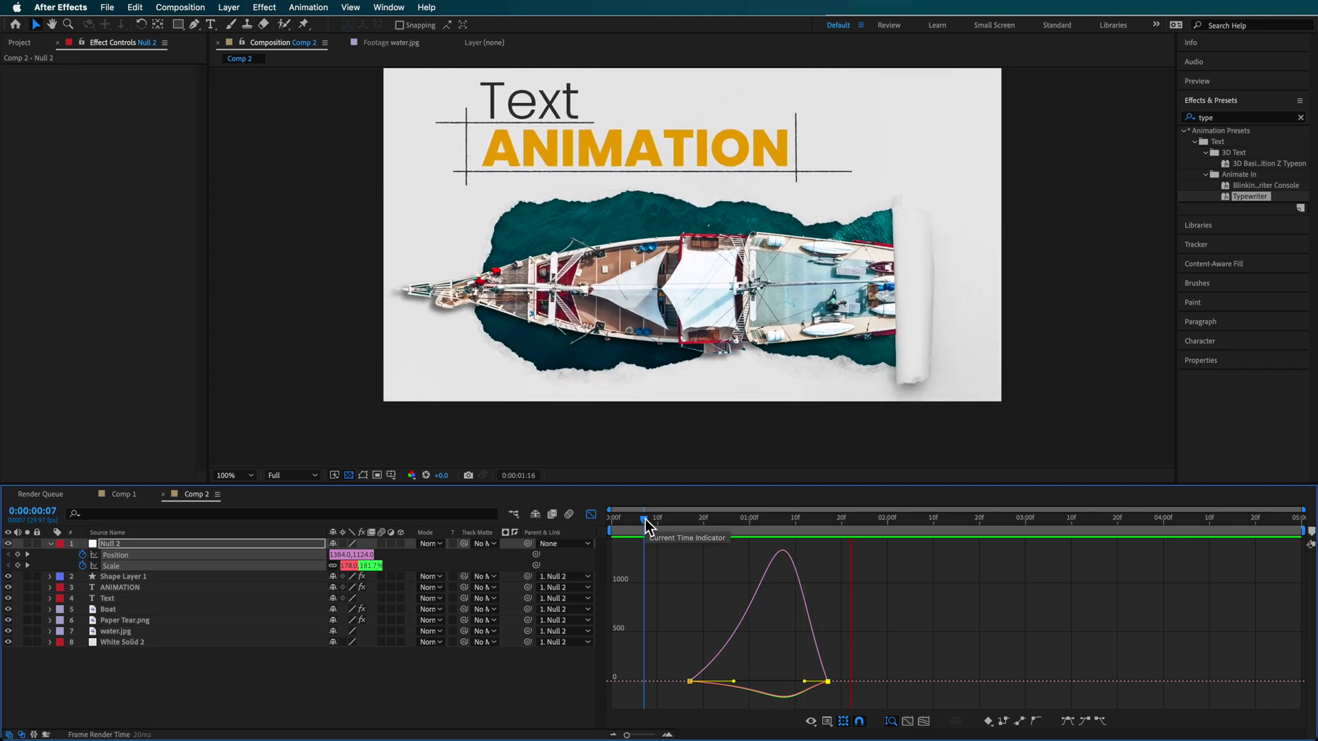
pyautogui.press('space')
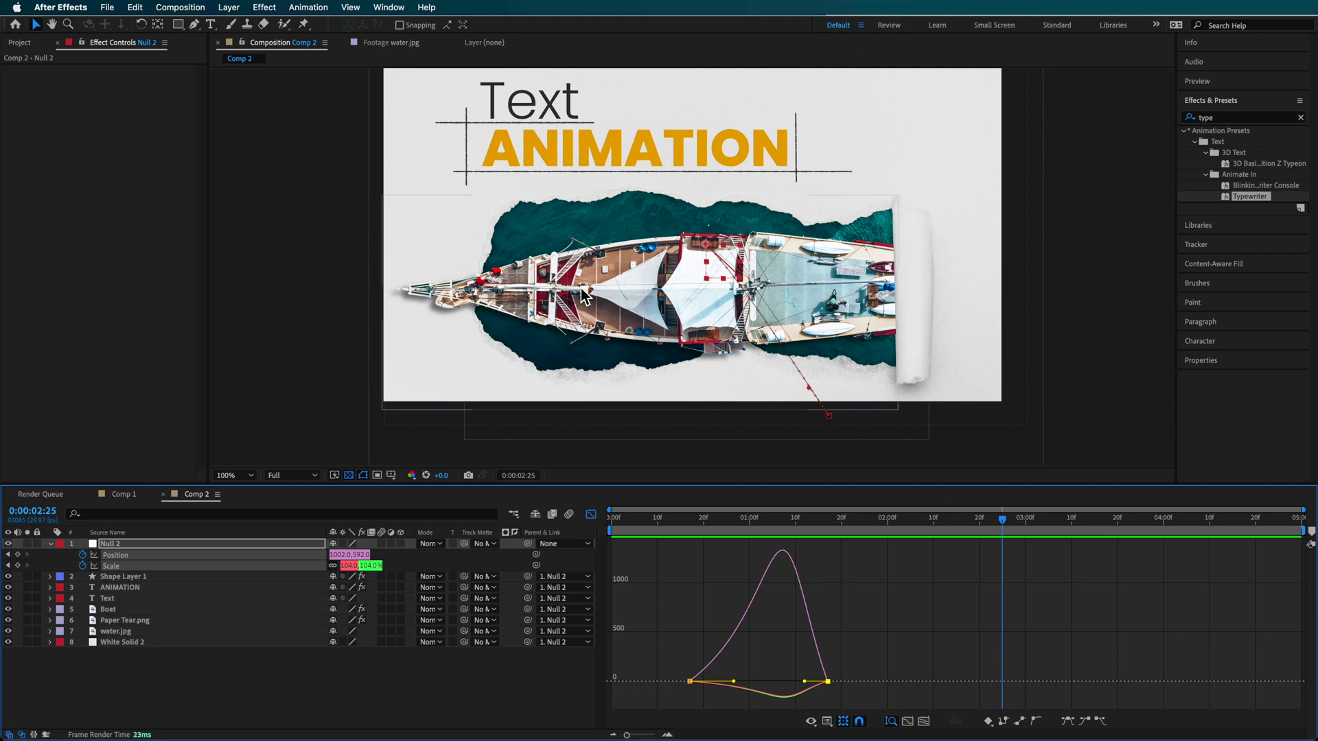
# Replay from 0:00:00:14, then select Comp 1's Posterize layer (Posterize Time 15 fps)
pyautogui.click(677, 520)
pyautogui.press('space')
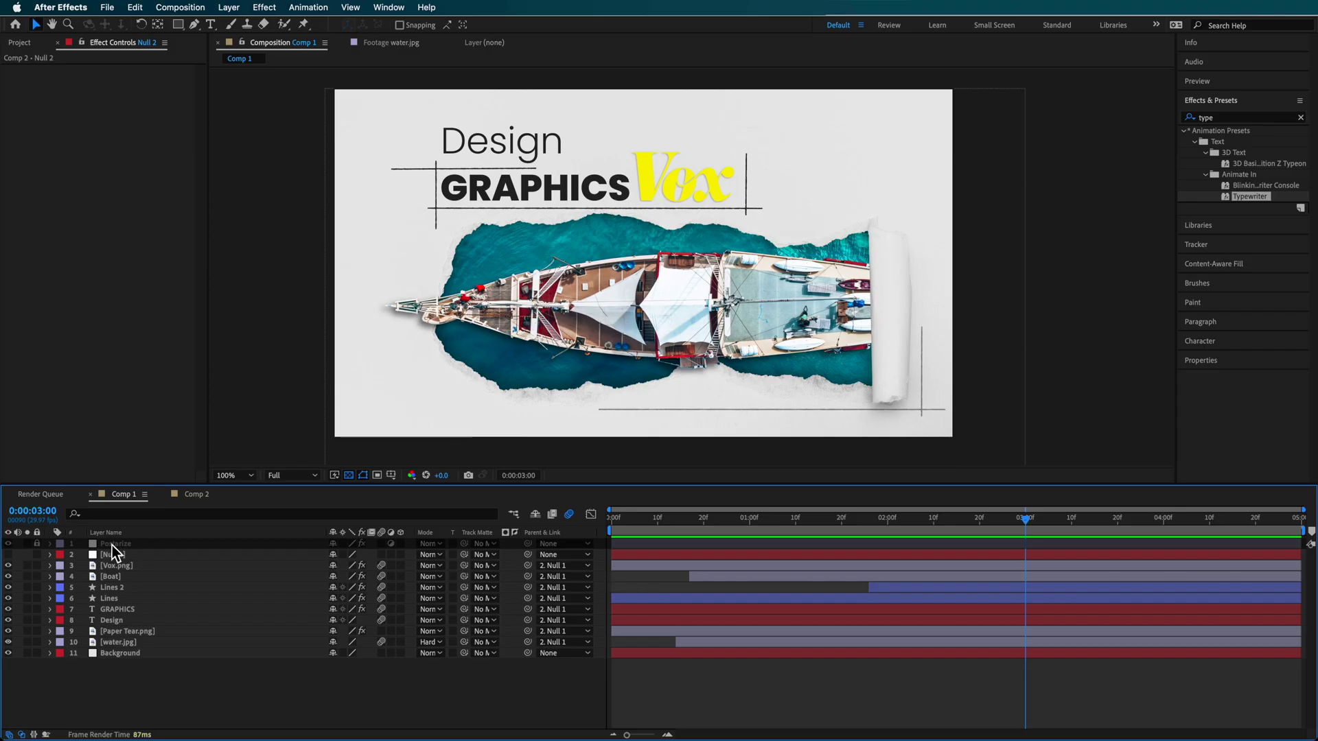
pyautogui.click(151, 543)
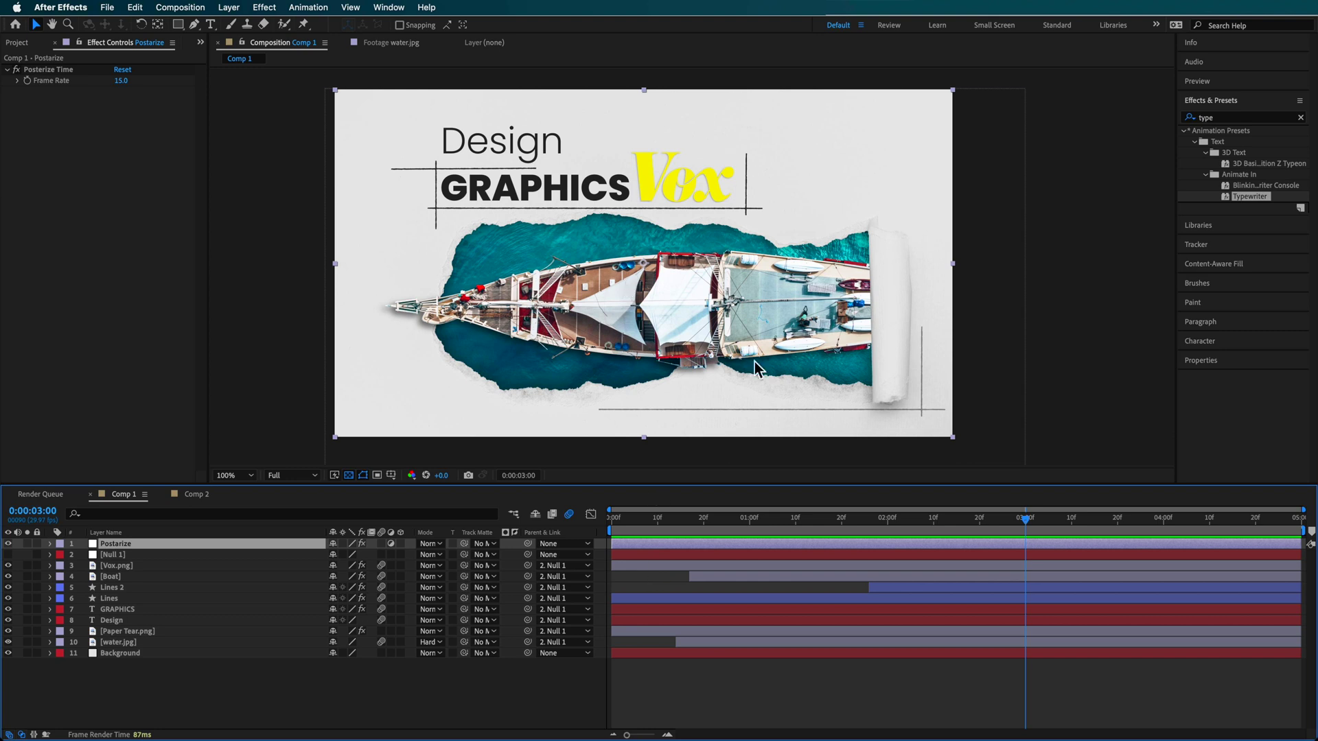
# Add a new adjustment layer to Comp 2
pyautogui.click(197, 495)
pyautogui.rightClick(108, 685)
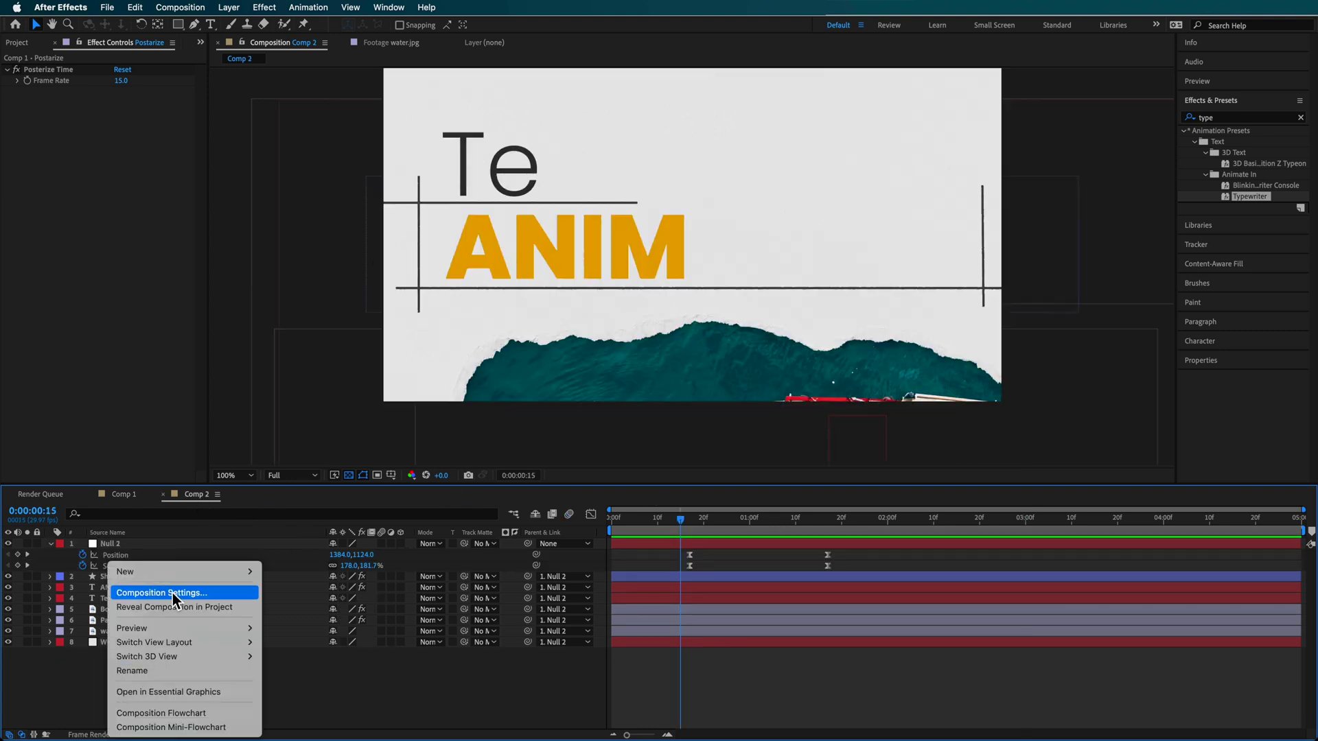
pyautogui.moveTo(175, 569)
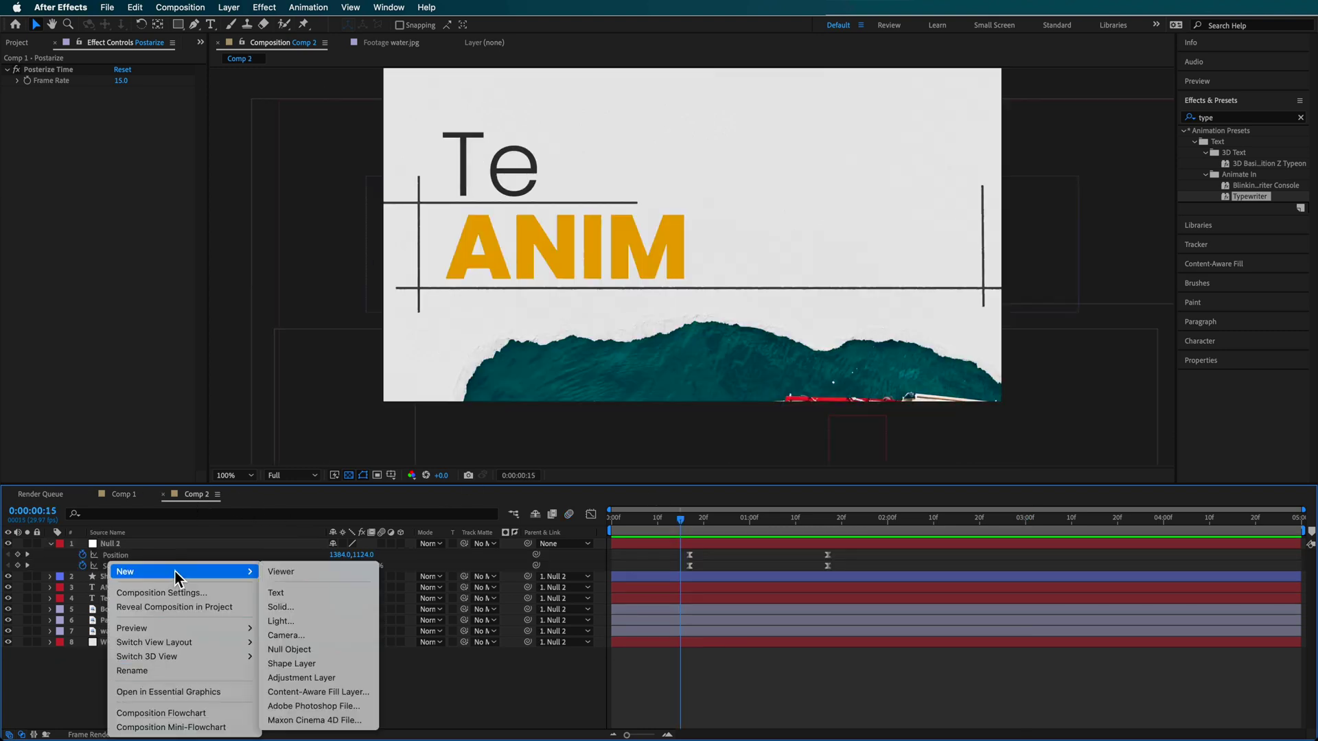
pyautogui.click(306, 678)
# Apply Posterize Time to the adjustment layer with a 12 fps frame rate
pyautogui.click(426, 8)
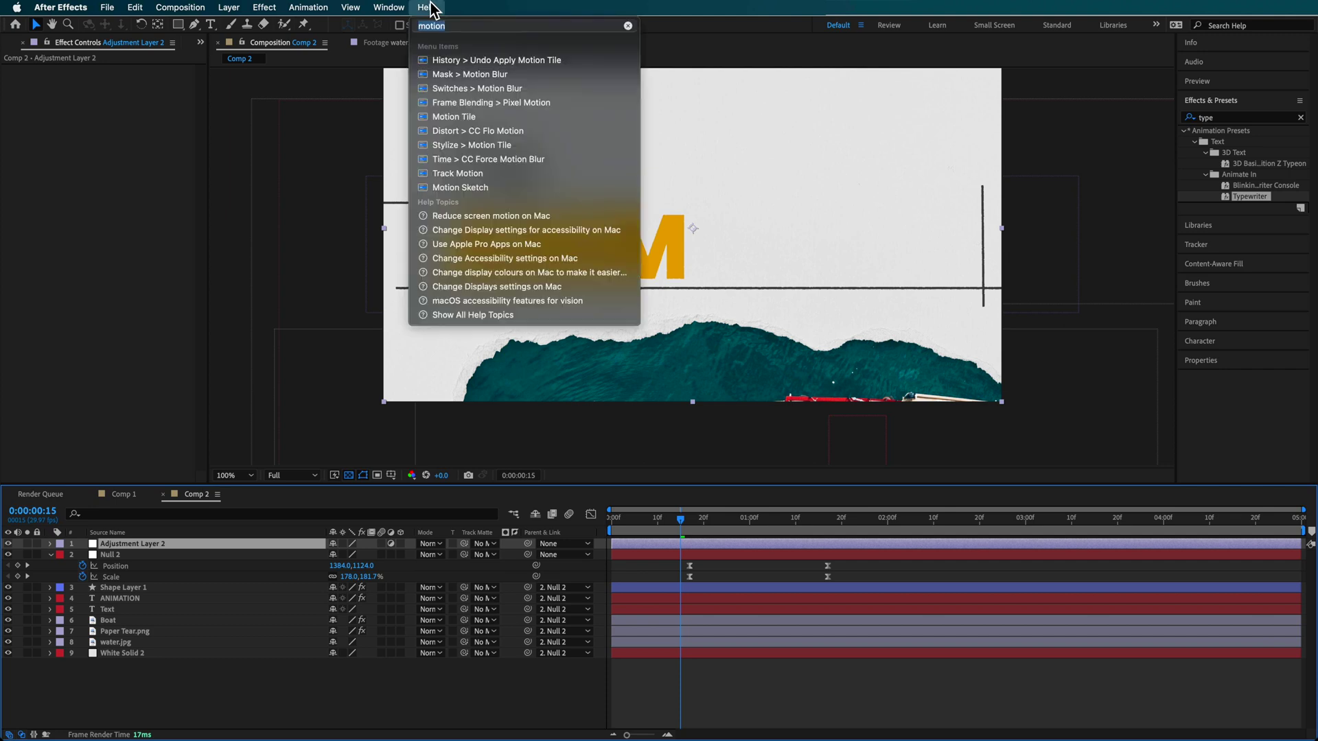
pyautogui.write('pos')
pyautogui.press('Down')
pyautogui.press('Down')
pyautogui.press('Down')
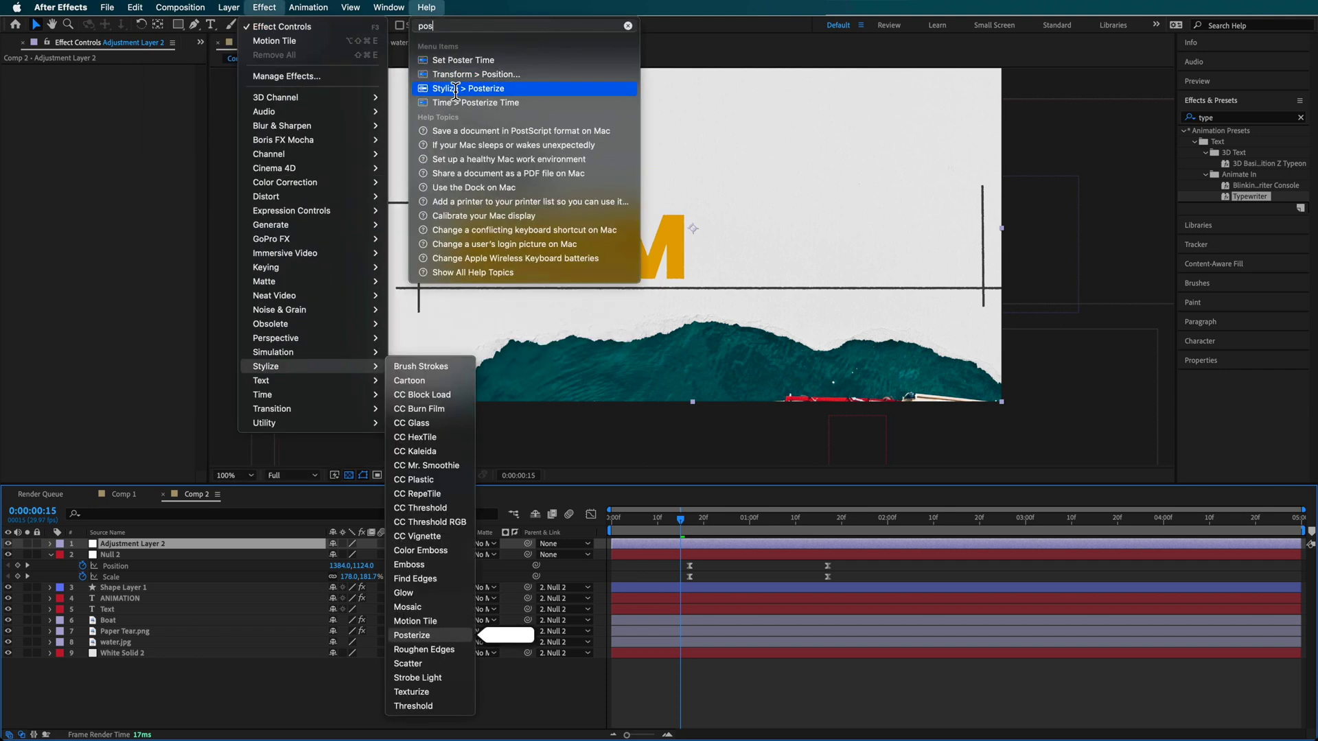
pyautogui.press('Down')
pyautogui.press('Return')
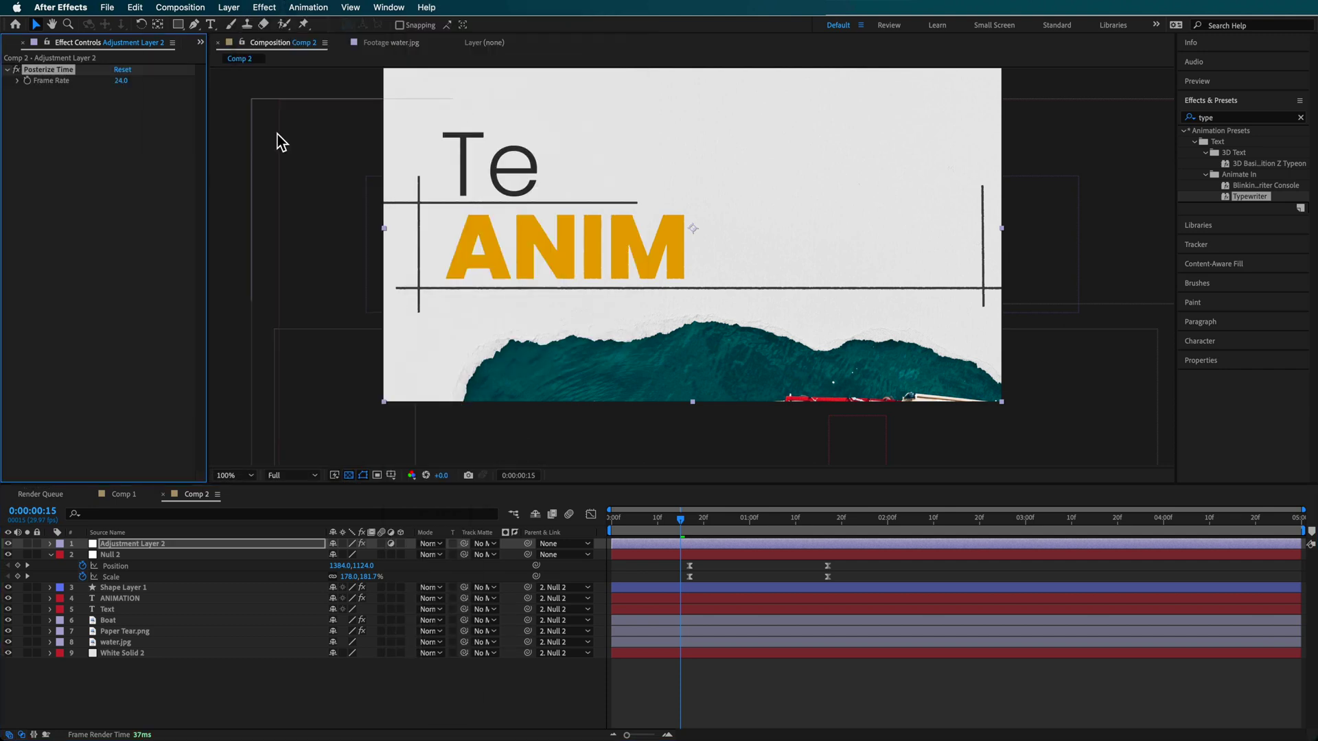
pyautogui.click(122, 81)
# Preview the posterized animation from the start through the boat reveal
pyautogui.press('Home')
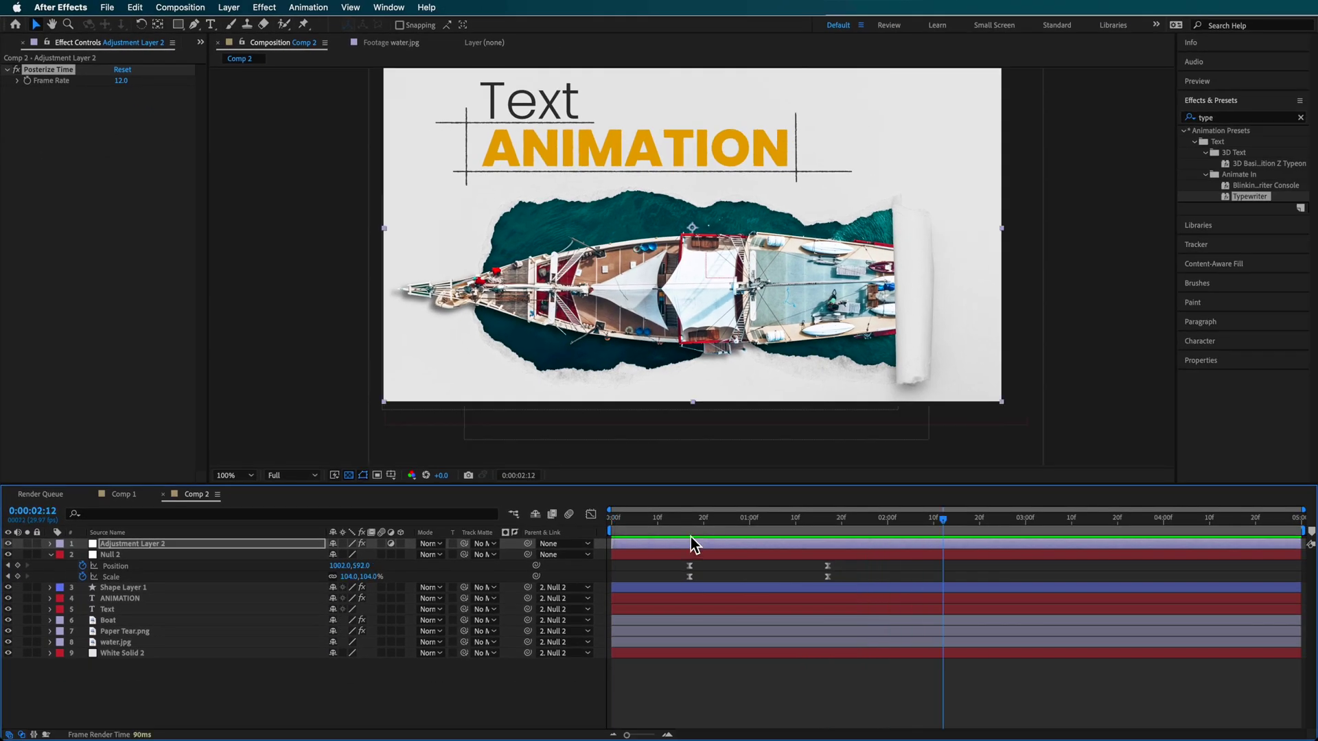
pyautogui.moveTo(663, 528); pyautogui.dragTo(577, 549)
pyautogui.press('space')
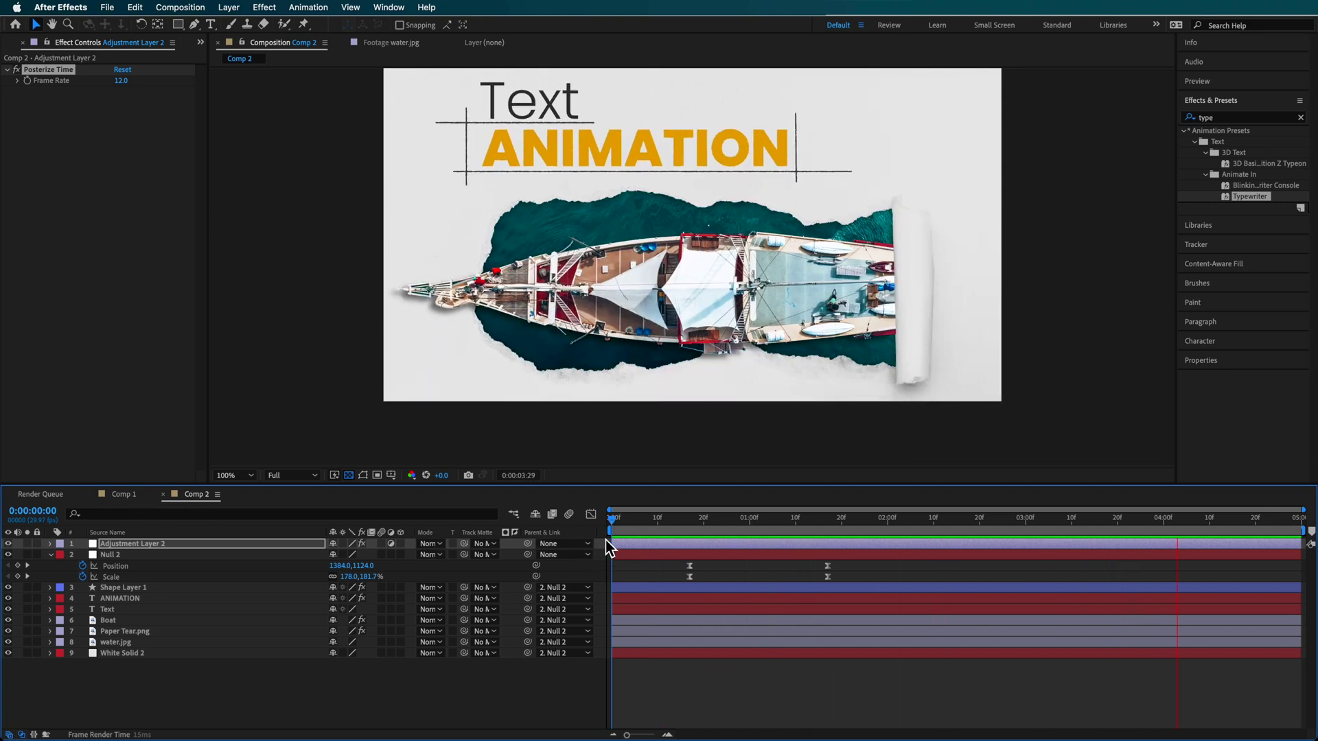
pyautogui.moveTo(627, 522); pyautogui.dragTo(727, 588)
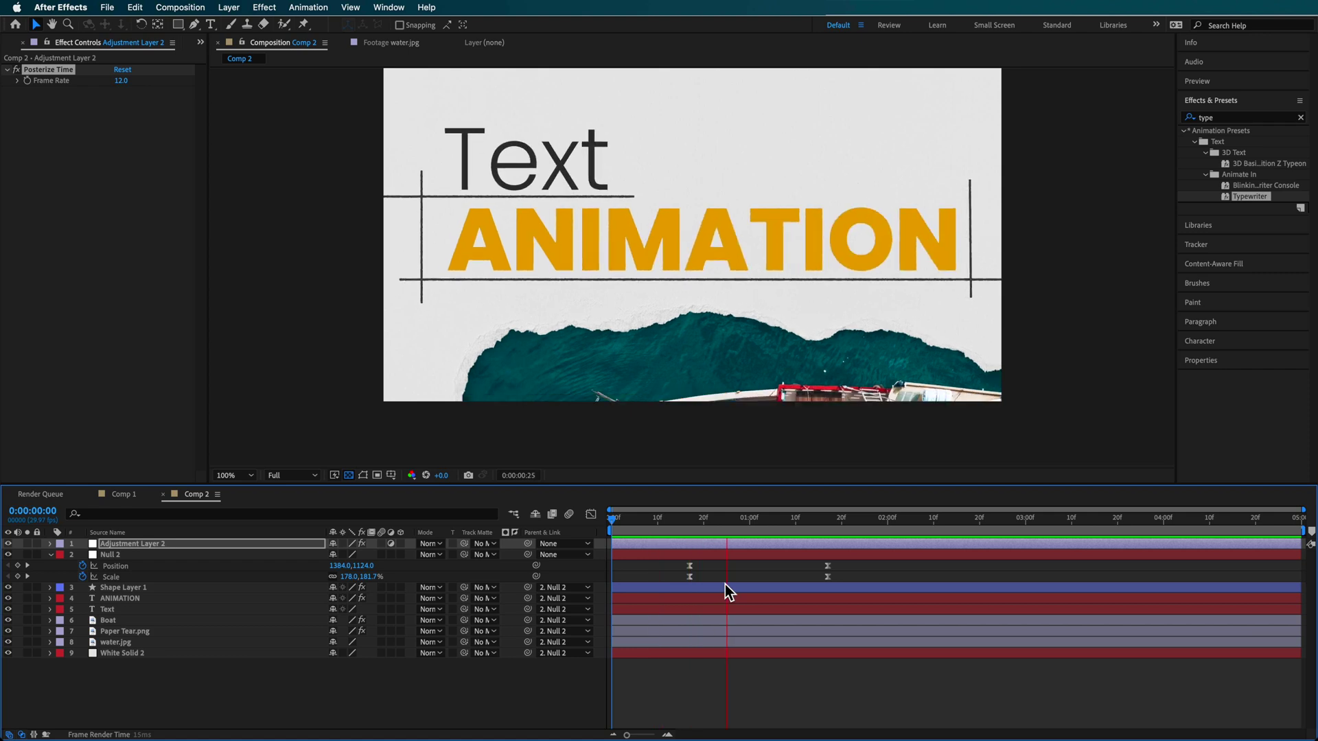
pyautogui.press('space')
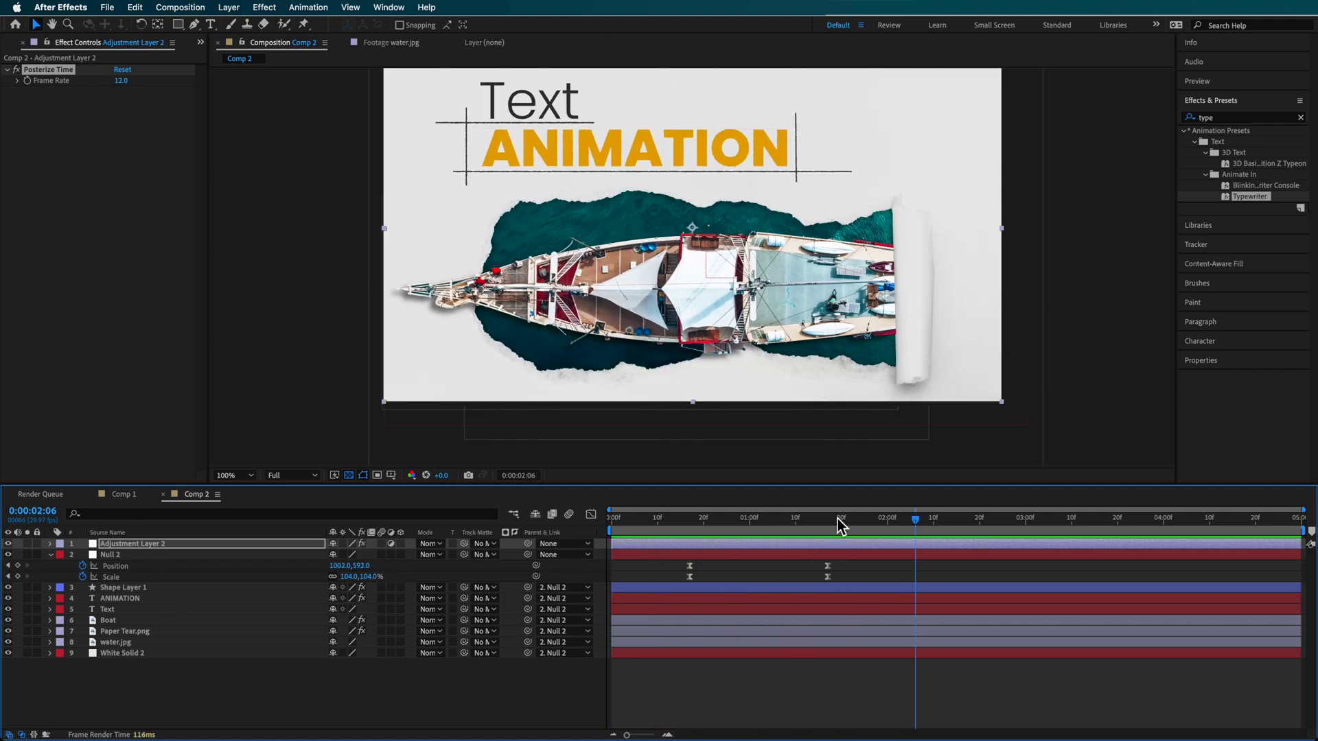
pyautogui.click(681, 525)
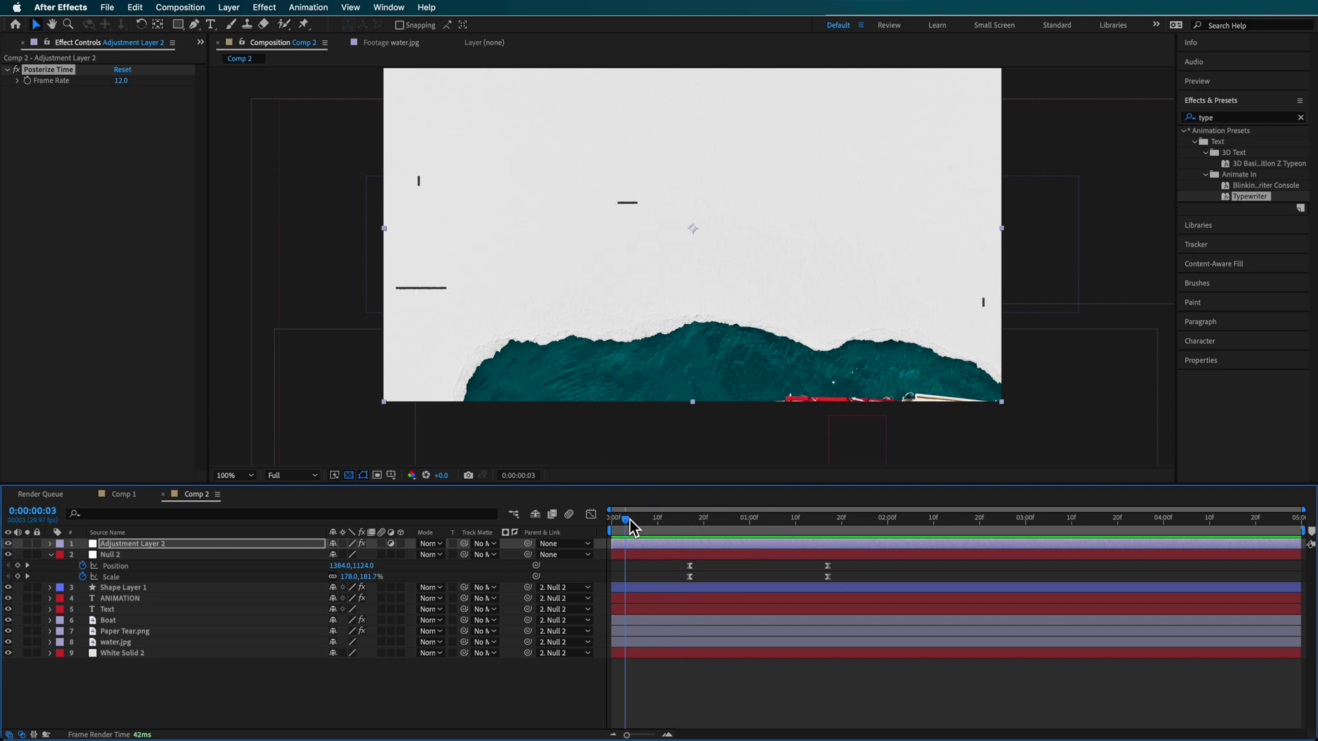
pyautogui.press('space')
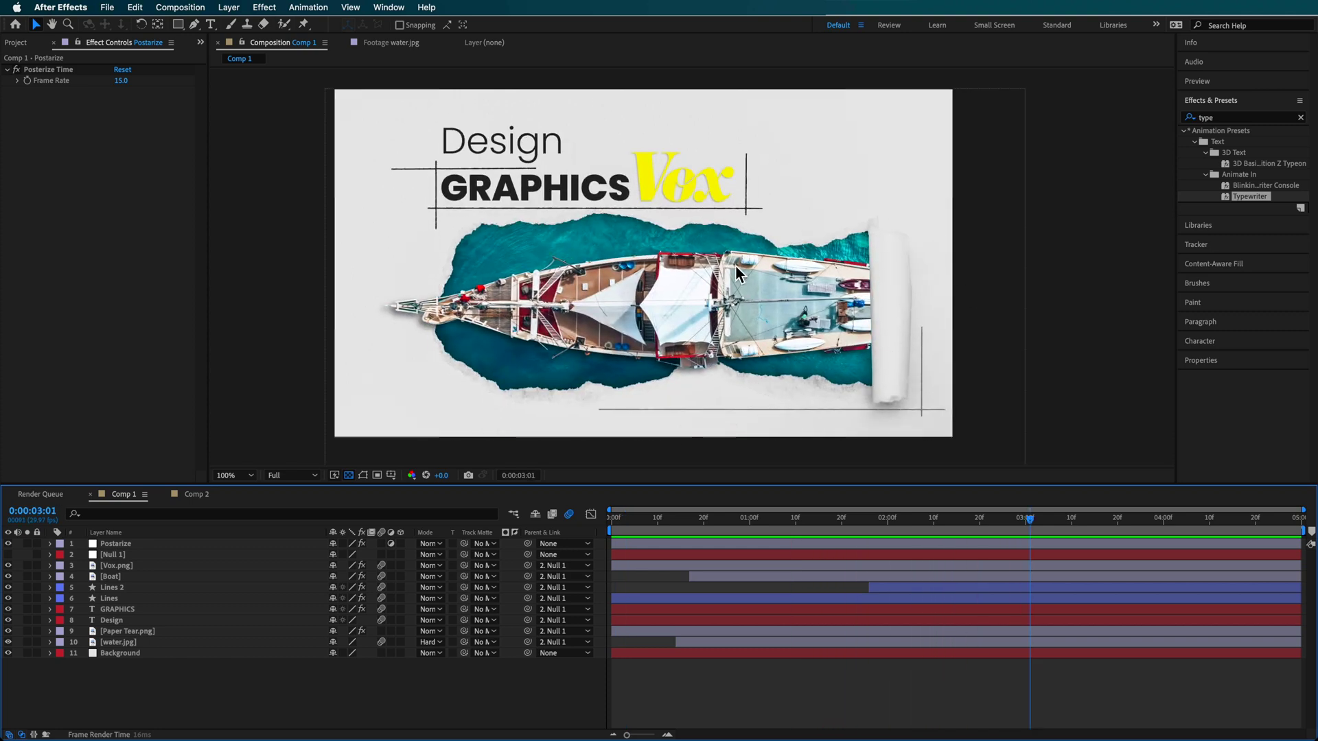
# Scrub and replay Comp 1's Design GRAPHICS title animation, stepping back one frame
pyautogui.moveTo(672, 521); pyautogui.dragTo(752, 540)
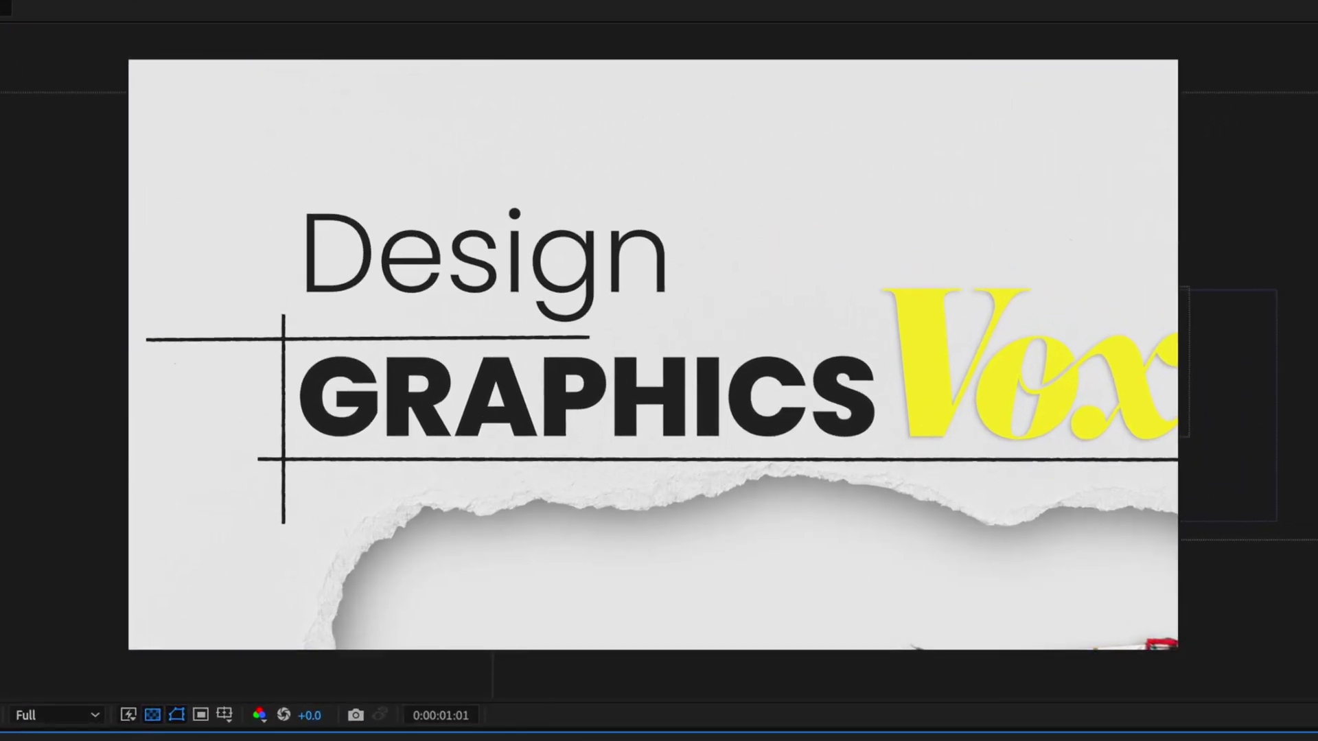
pyautogui.press('space')
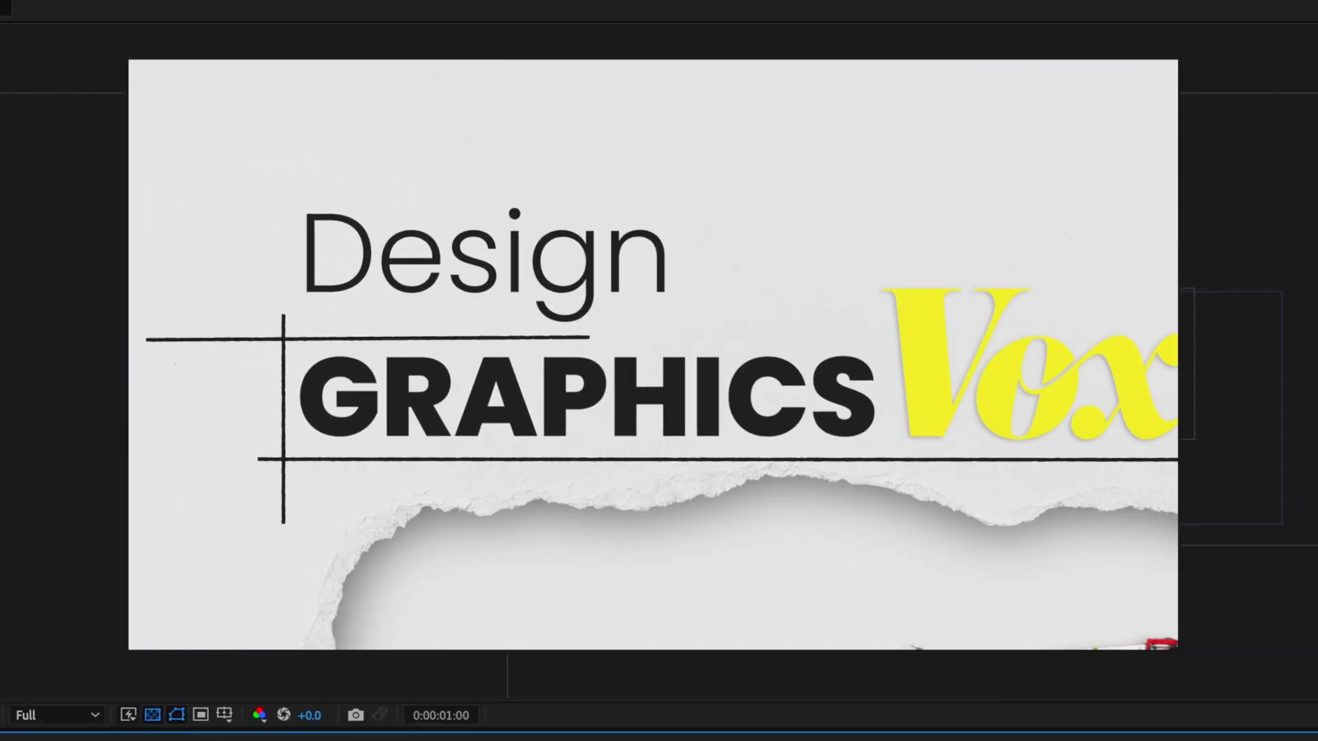
pyautogui.press('pageup')
pyautogui.press('pageup')
pyautogui.press('pageup')
pyautogui.press('pageup')
pyautogui.press('pageup')
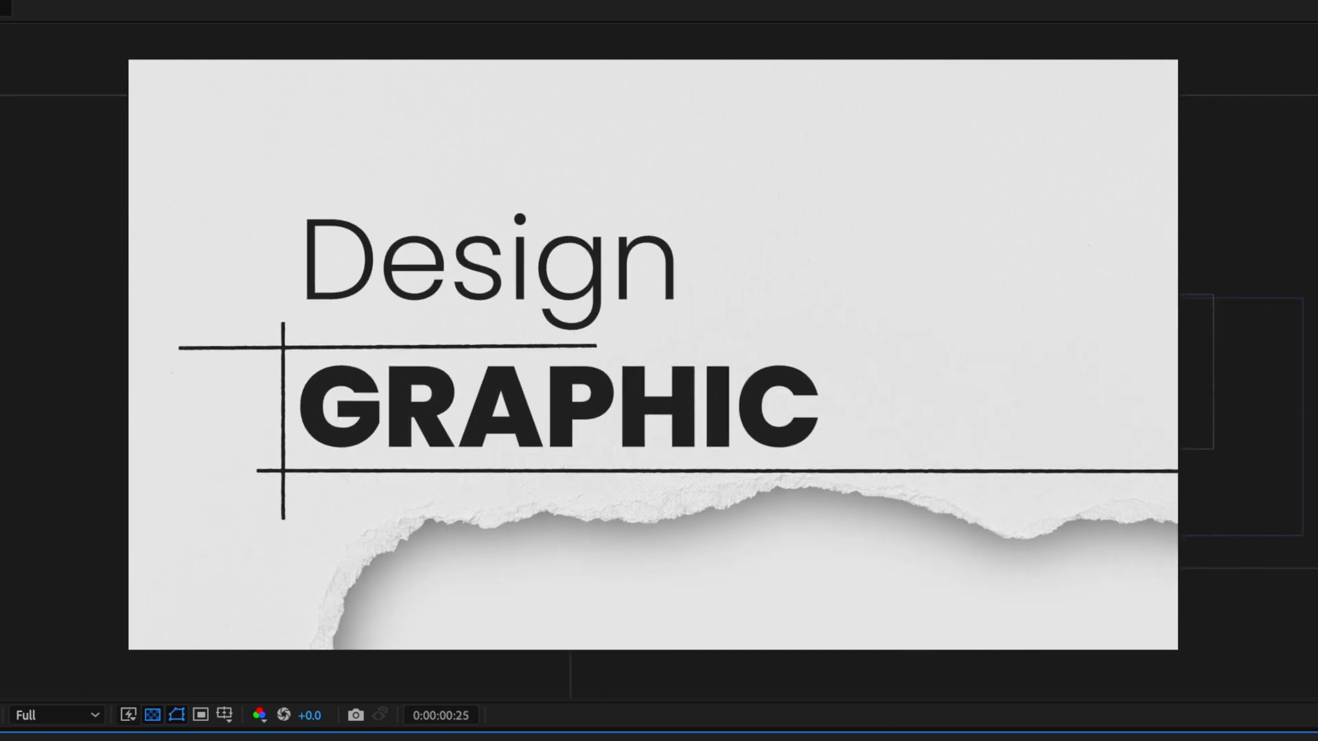
pyautogui.press('space')
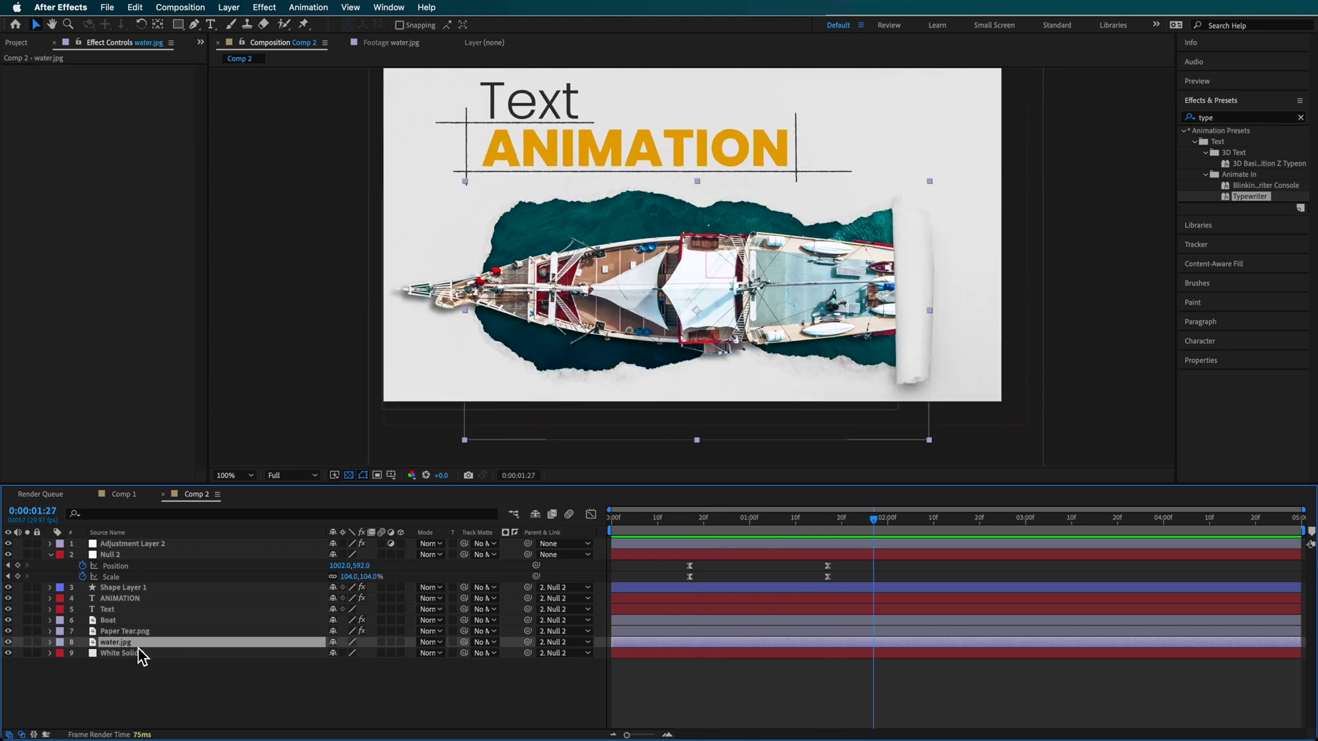
# Keyframe water.jpg's Scale to grow in from 0% up to 1:13, then preview it
pyautogui.press('y')
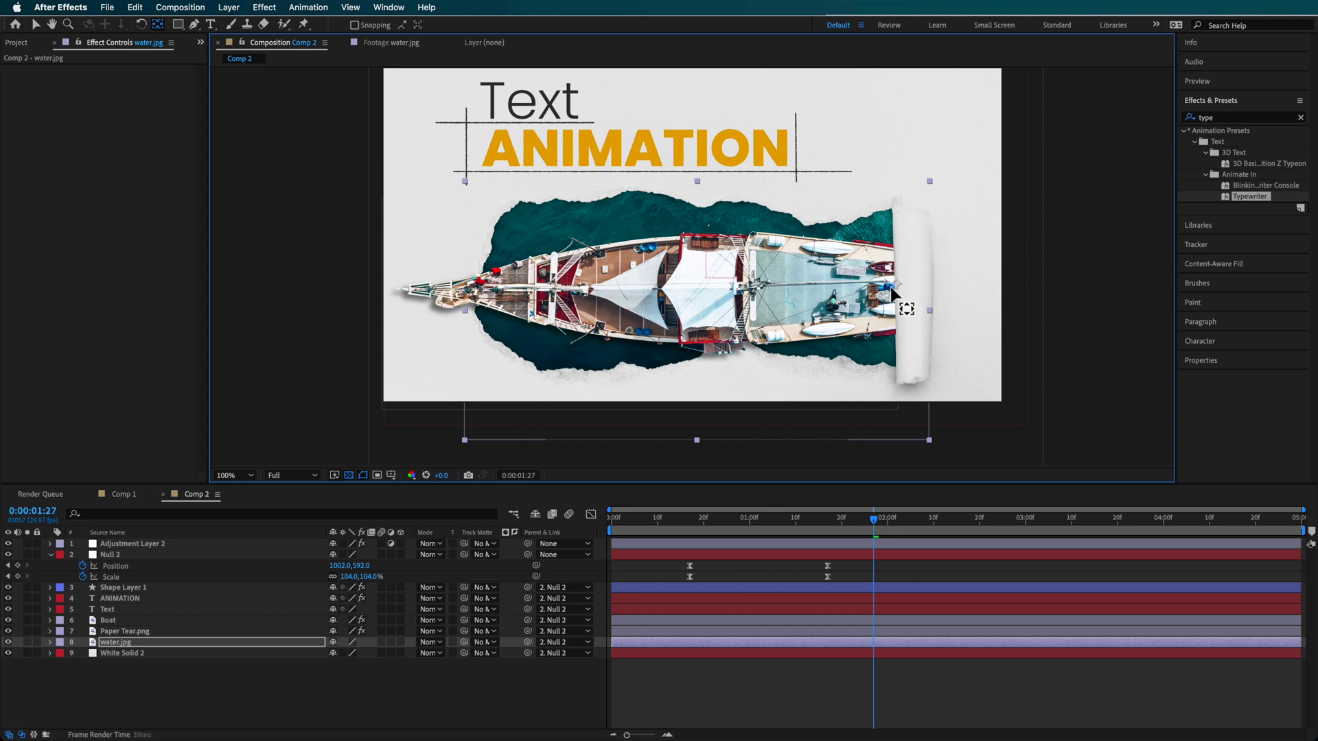
pyautogui.press('s')
pyautogui.moveTo(743, 528); pyautogui.dragTo(810, 523)
pyautogui.click(83, 652)
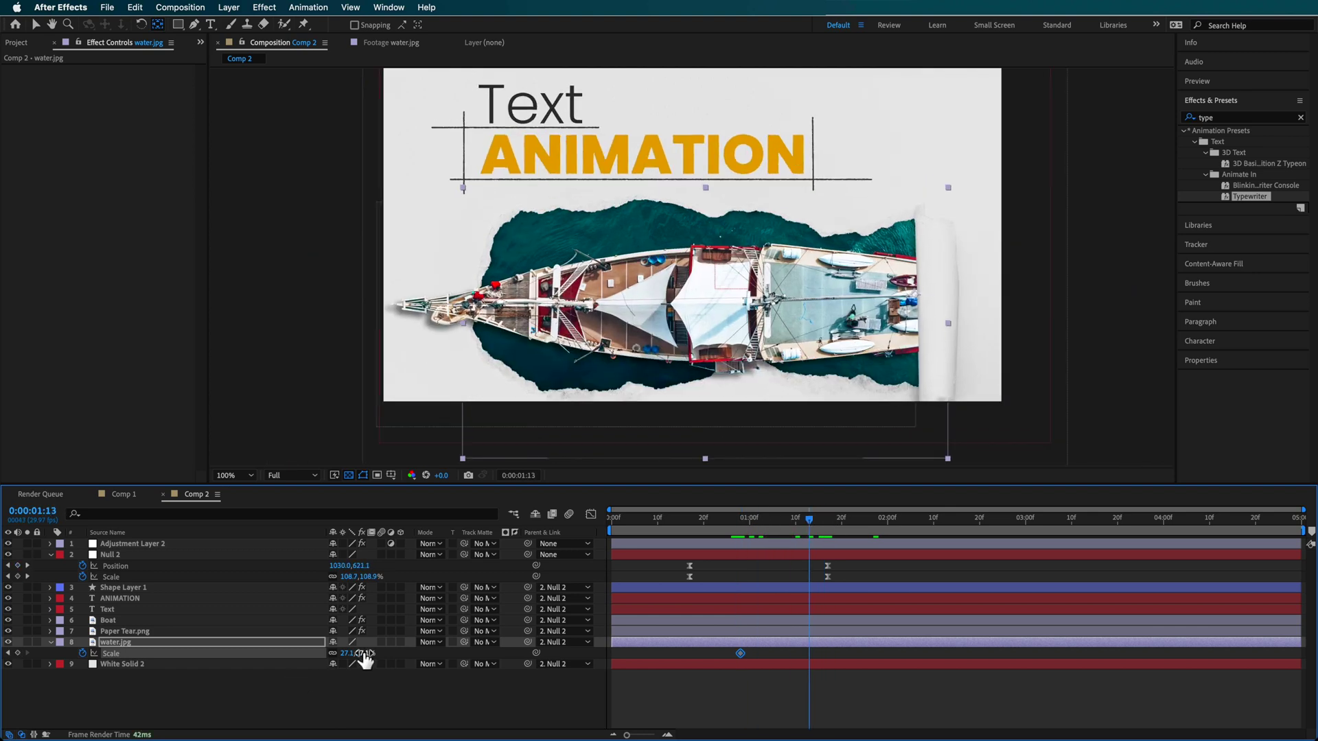
pyautogui.click(17, 652)
pyautogui.click(8, 653)
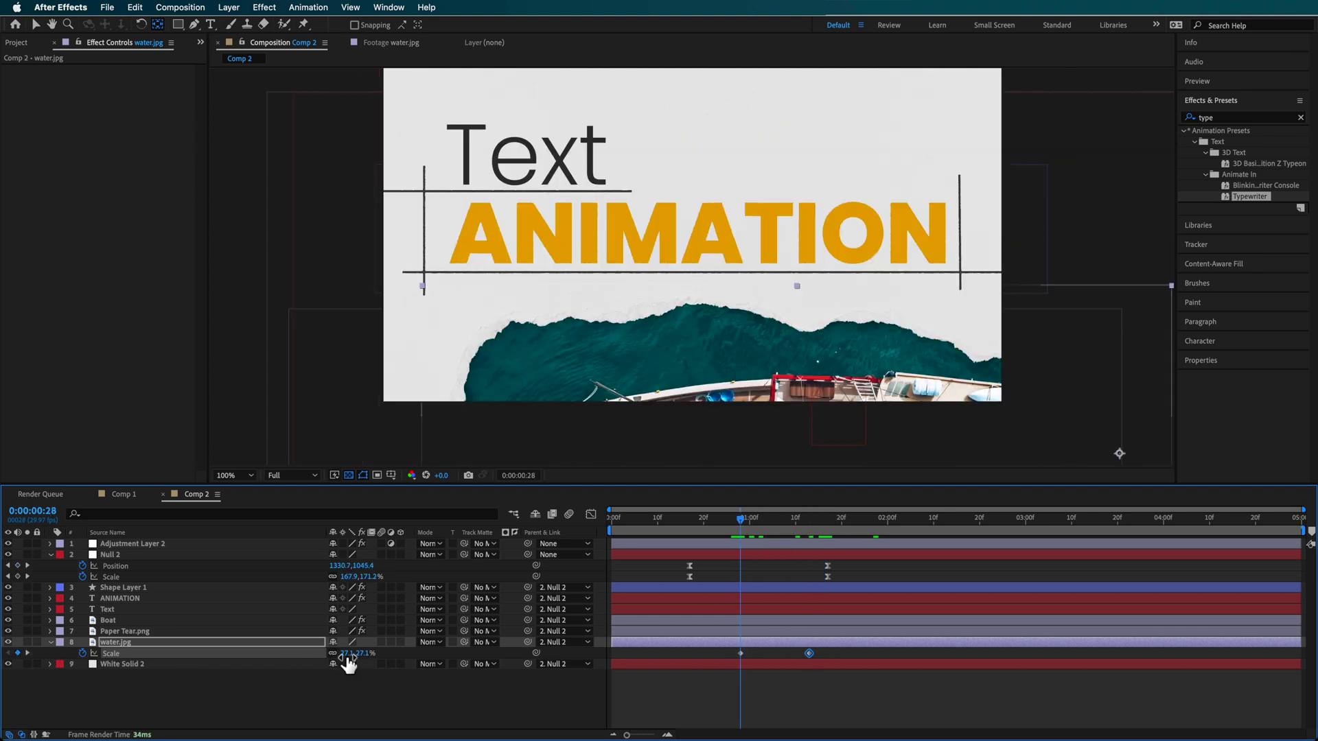
pyautogui.click(364, 654)
pyautogui.write('0.0,0.0')
pyautogui.press('Return')
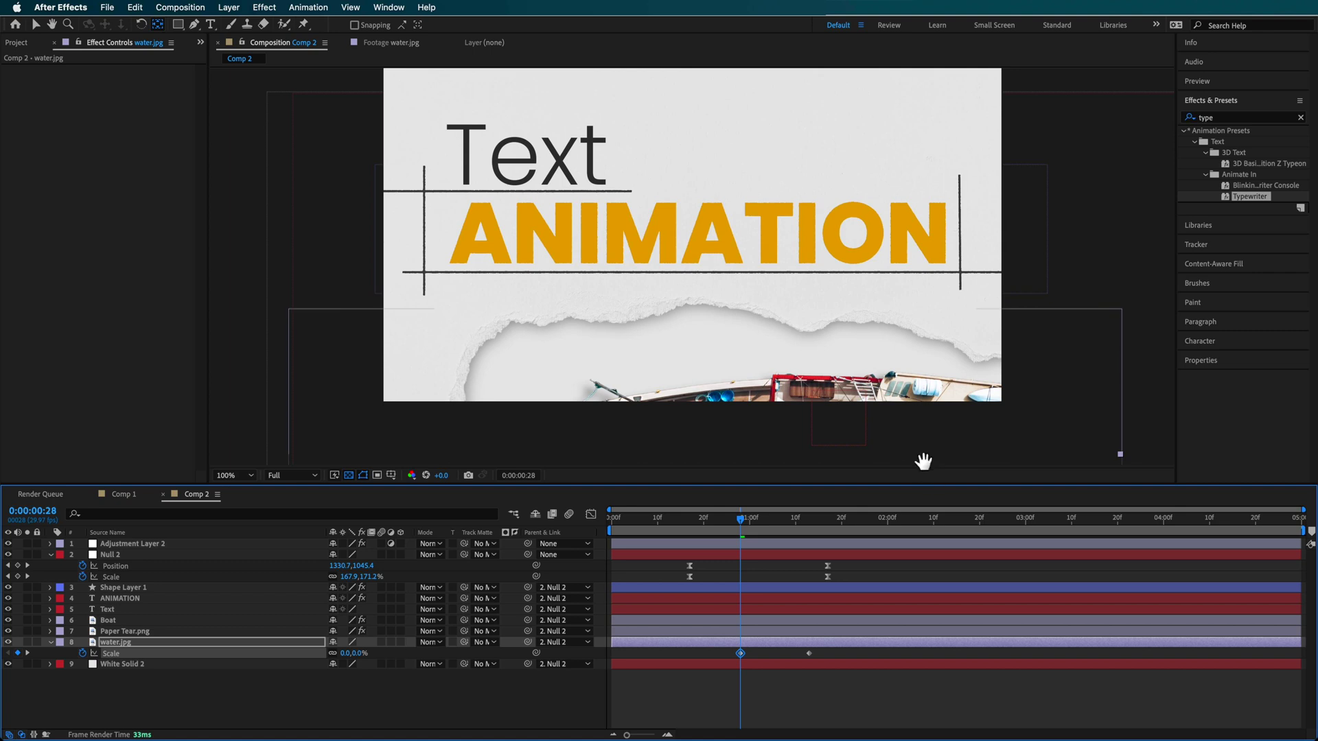
pyautogui.press('space')
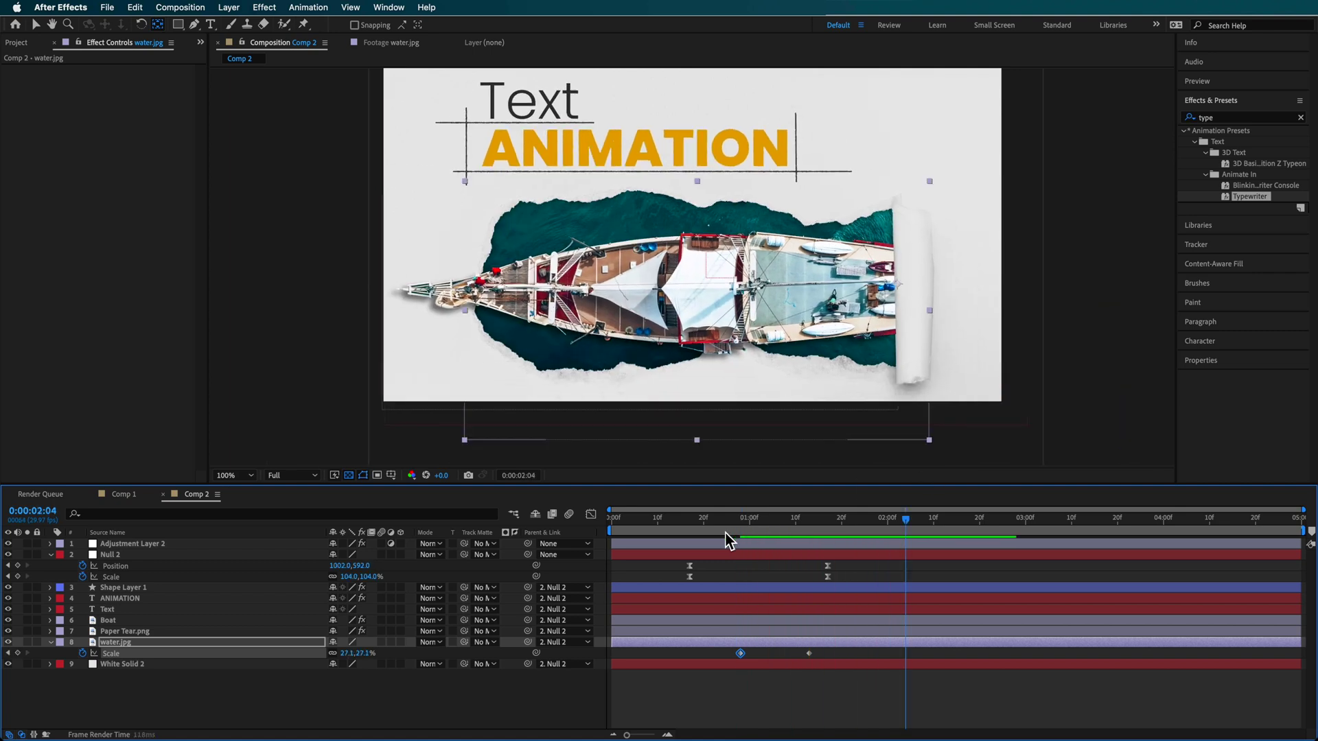
pyautogui.moveTo(727, 534); pyautogui.dragTo(837, 529)
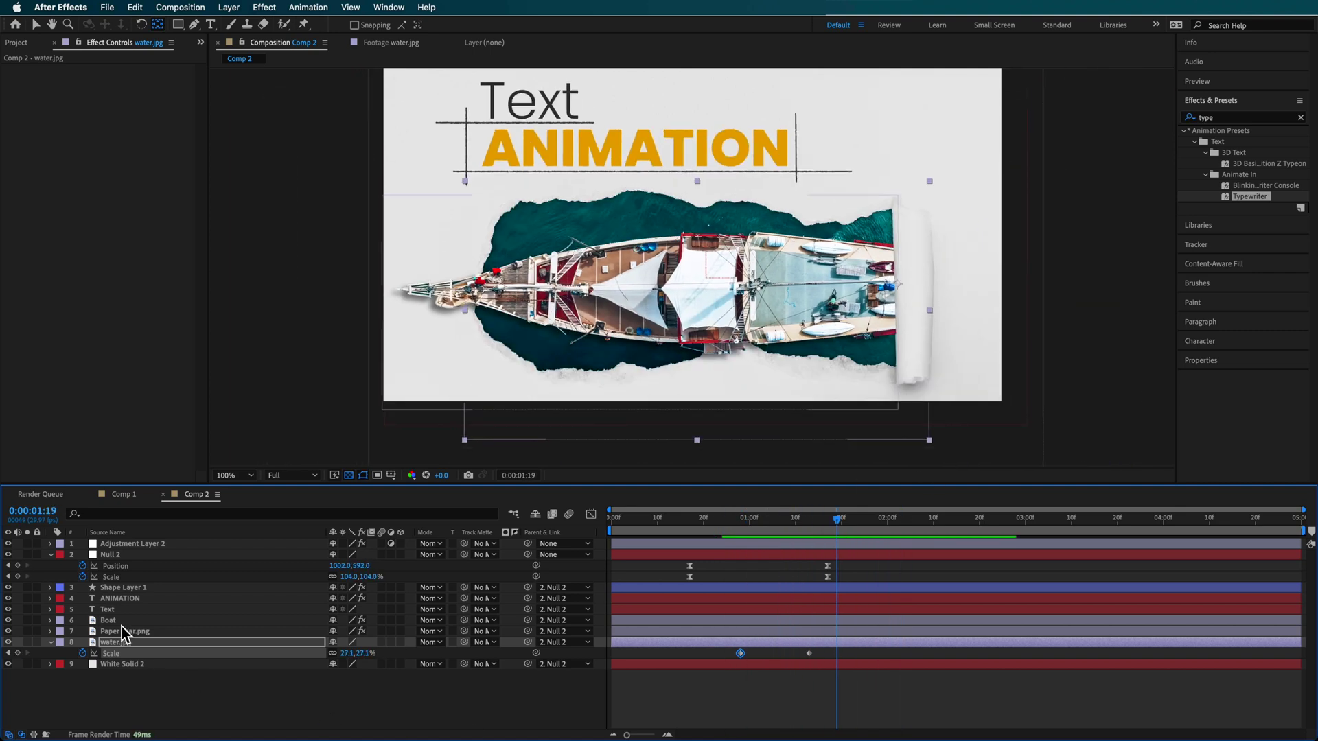
# Move the Boat layer's anchor point to the boat's right edge
pyautogui.click(120, 621)
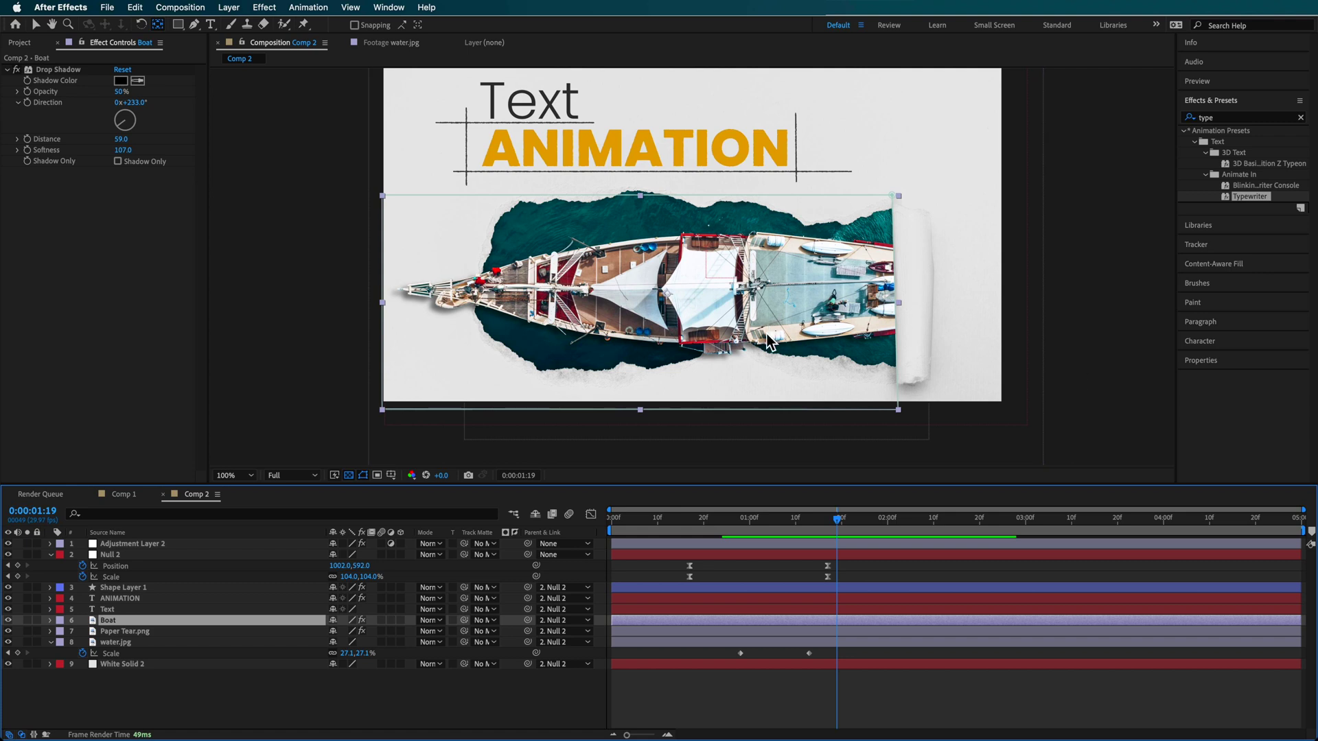
pyautogui.press('v')
pyautogui.press('y')
pyautogui.moveTo(668, 294); pyautogui.dragTo(894, 293)
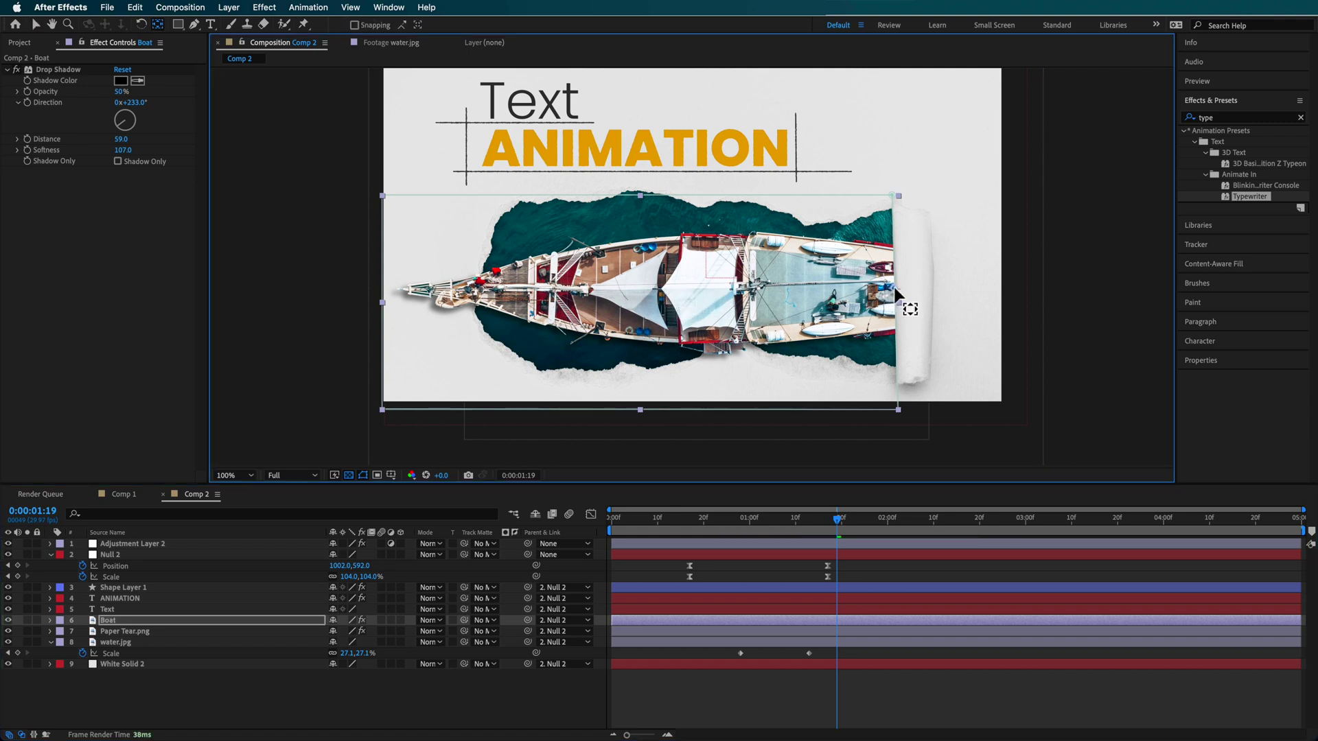
pyautogui.moveTo(731, 525); pyautogui.dragTo(751, 525)
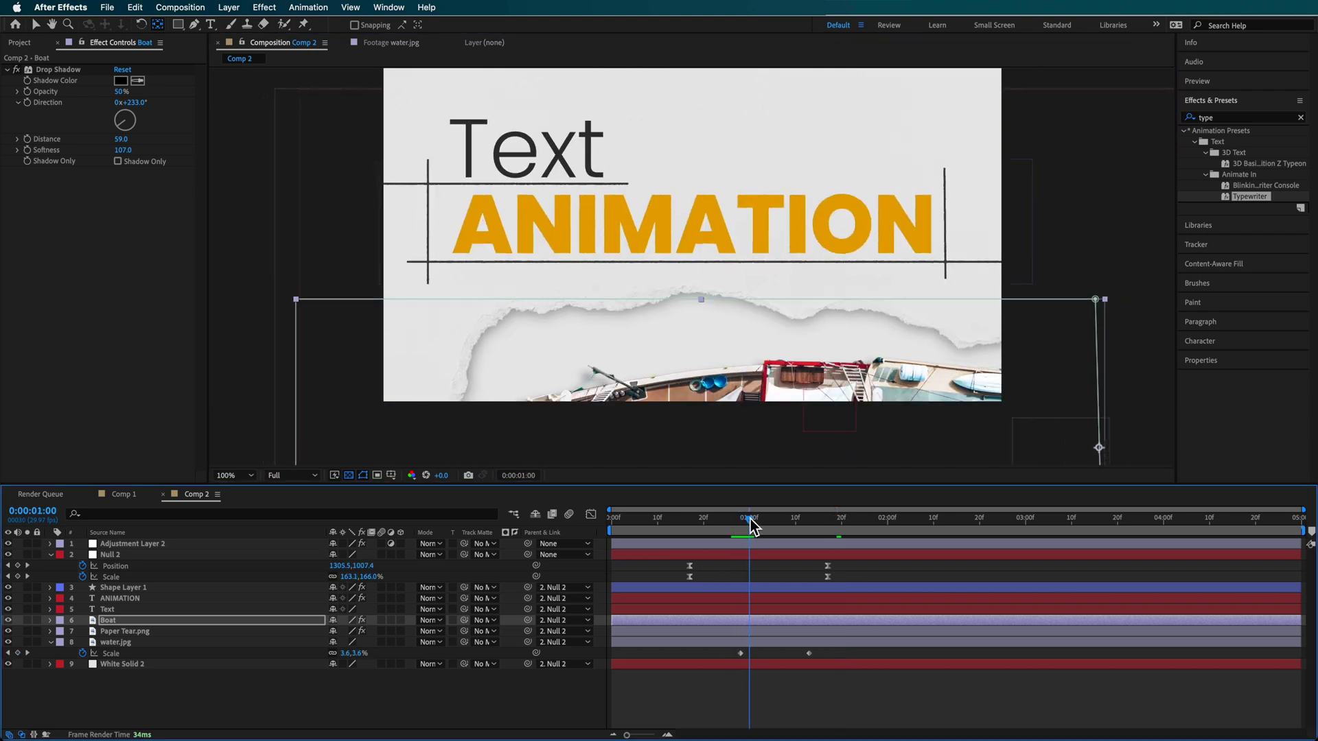
# Keyframe the Boat's Scale from 1:00 to 1:13 settling at 34%, then preview
pyautogui.press('s')
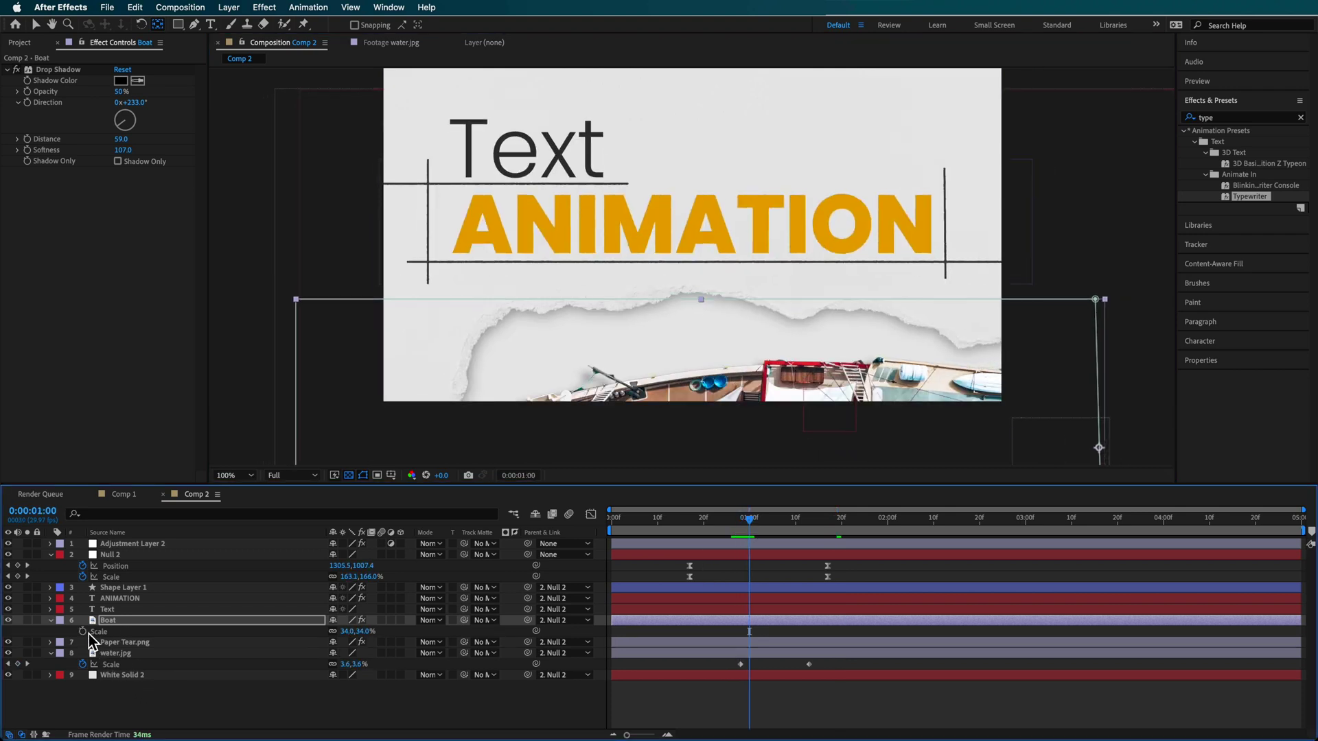
pyautogui.click(83, 631)
pyautogui.moveTo(769, 519); pyautogui.dragTo(810, 527)
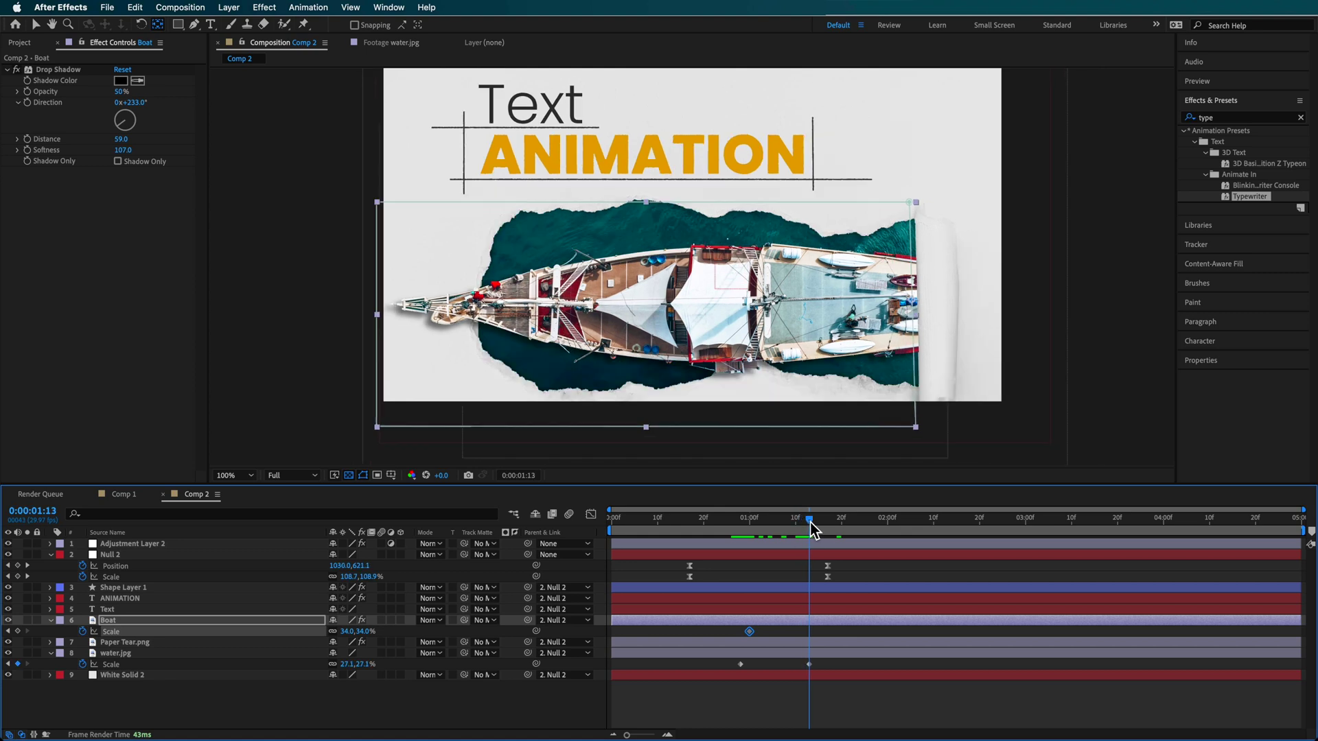
pyautogui.click(12, 632)
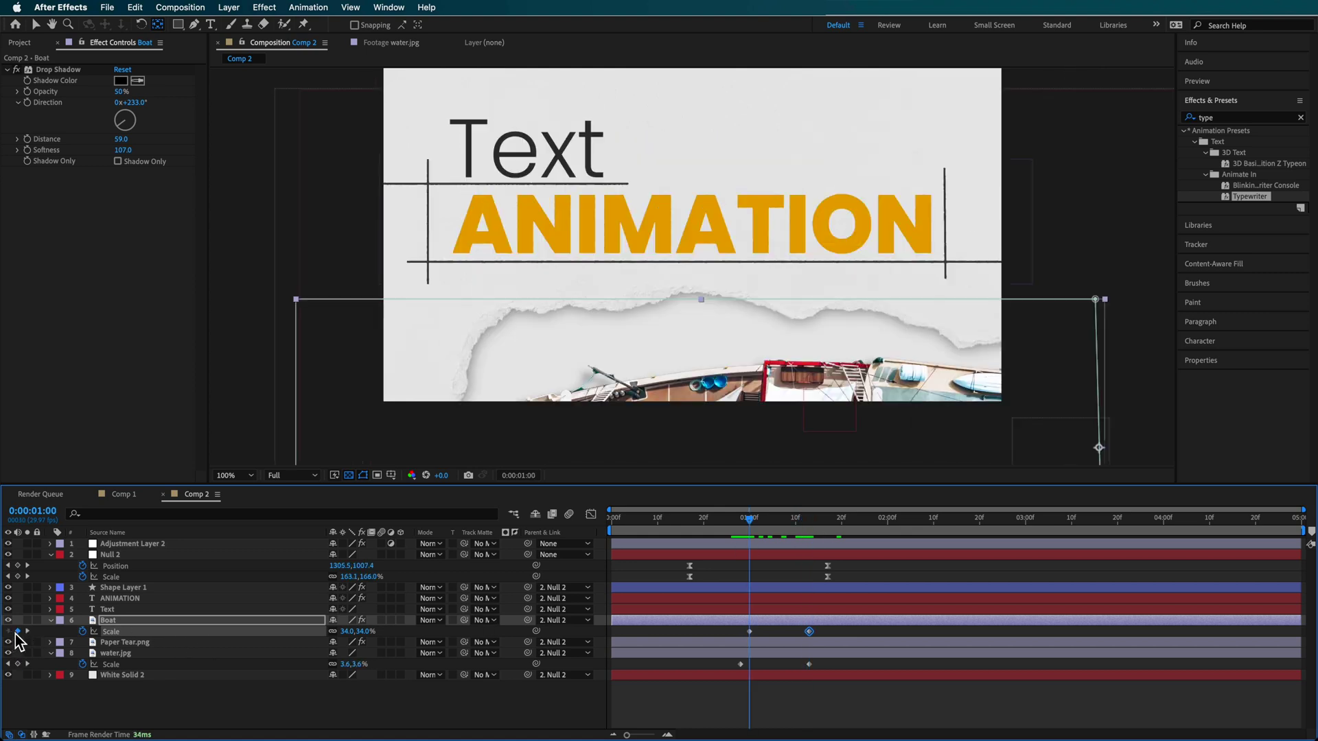
pyautogui.click(364, 632)
pyautogui.press('Return')
pyautogui.press('space')
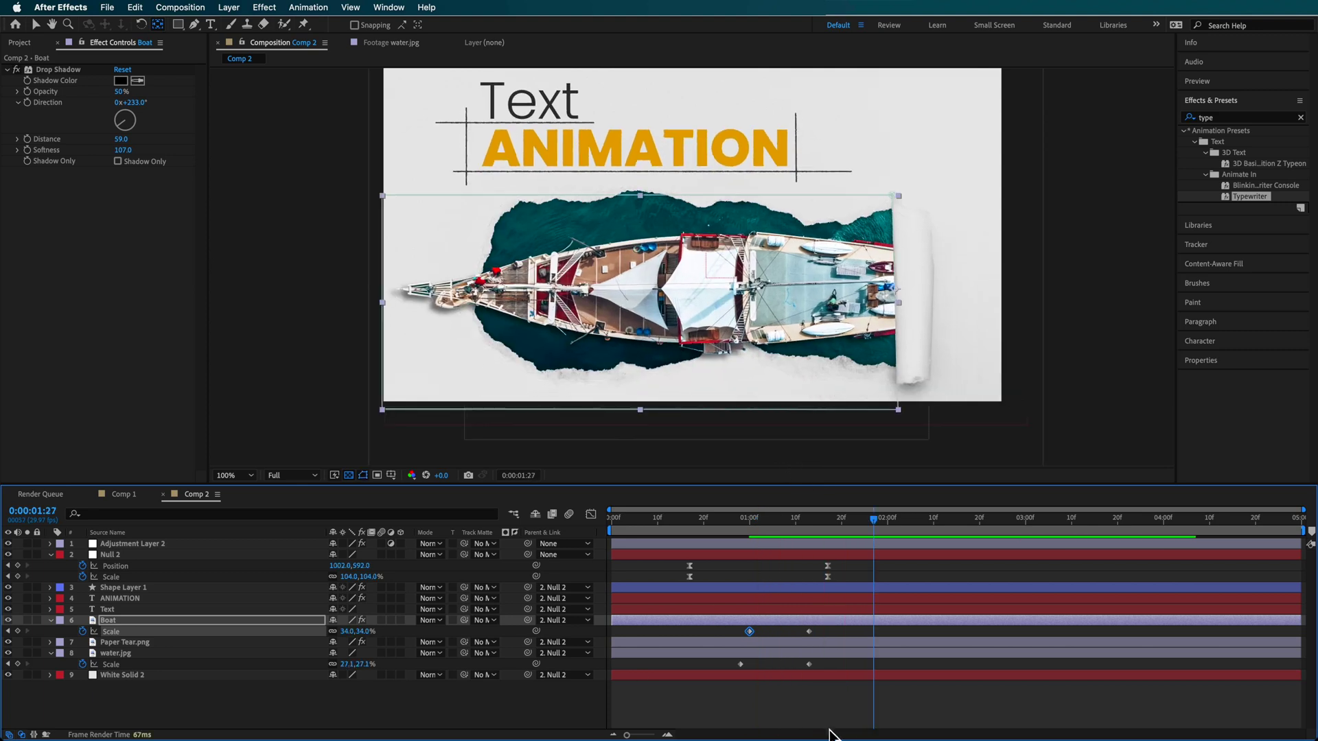
pyautogui.click(840, 717)
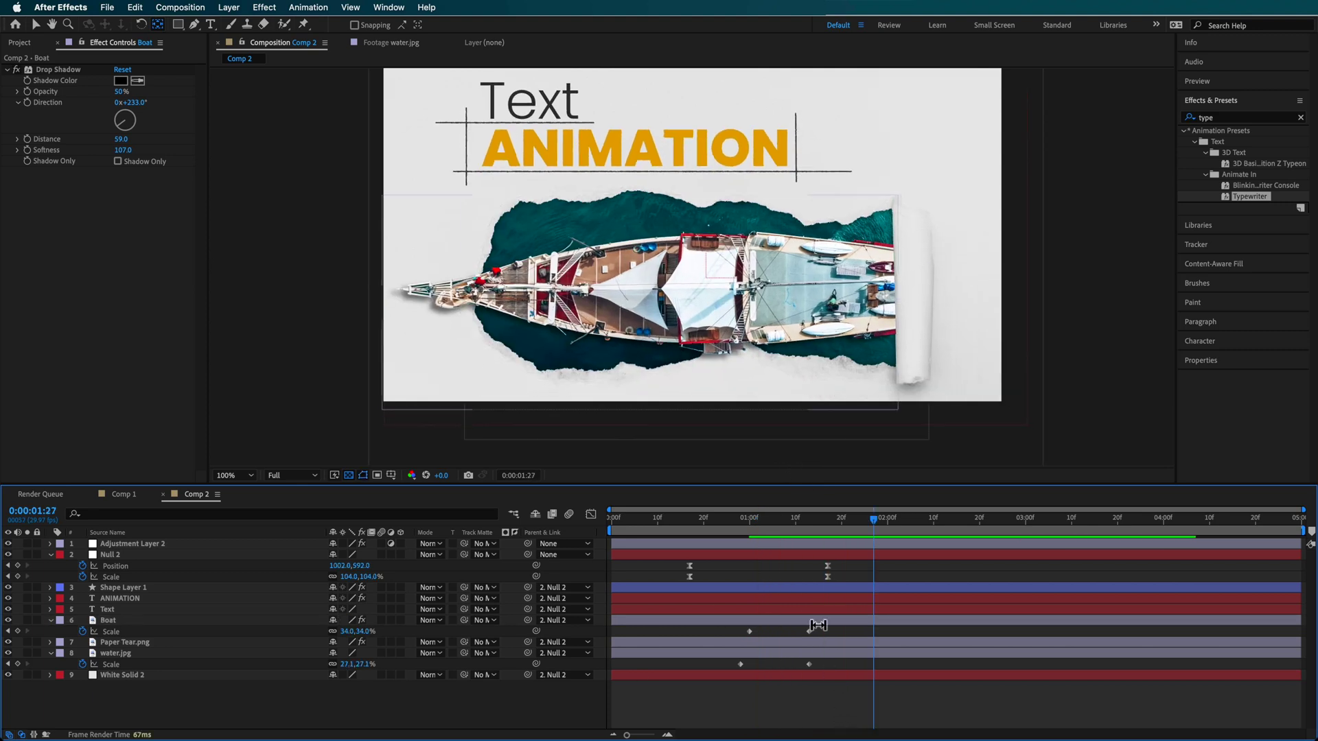
pyautogui.moveTo(838, 625); pyautogui.dragTo(734, 673)
# Apply Easy Ease to the Boat and water.jpg Scale keyframes
pyautogui.rightClick(732, 666)
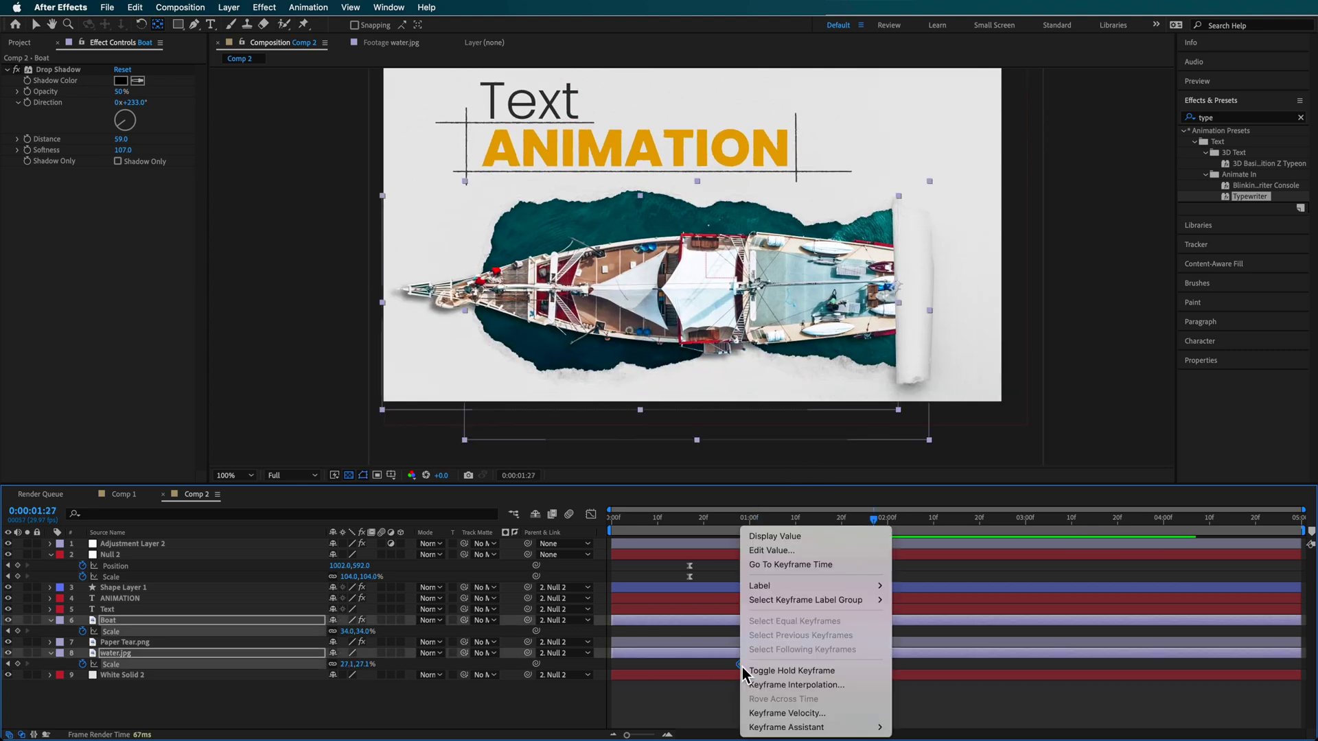
pyautogui.moveTo(789, 727)
pyautogui.click(947, 645)
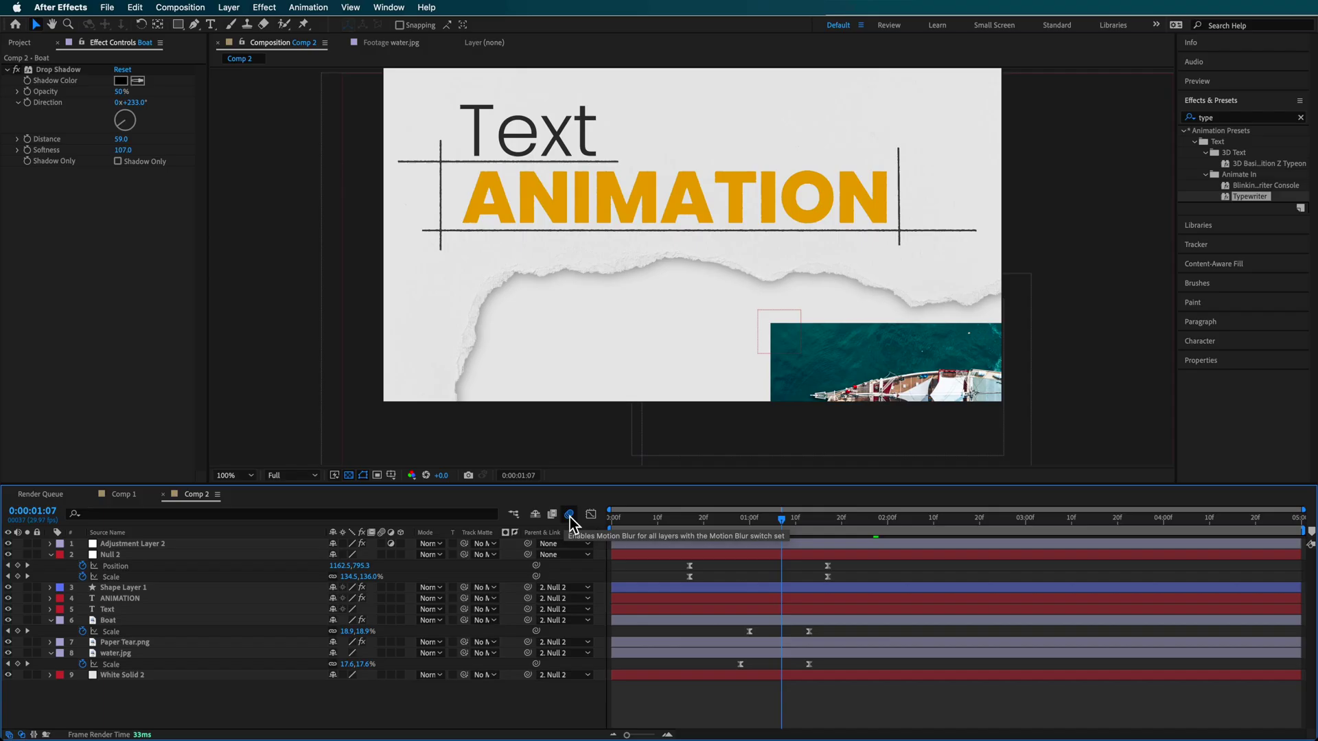
# Enable composition motion blur and motion blur on layers 3–9, then preview
pyautogui.click(570, 517)
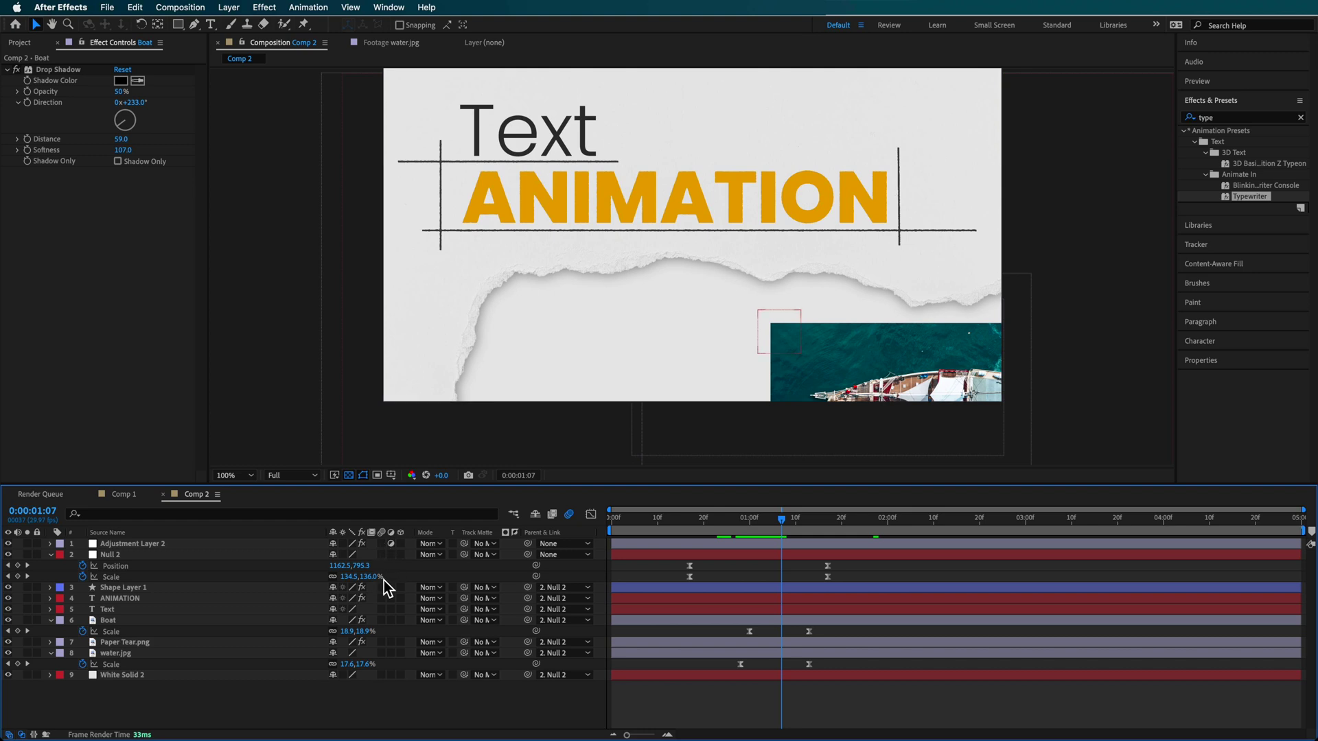
pyautogui.moveTo(381, 588); pyautogui.dragTo(379, 700)
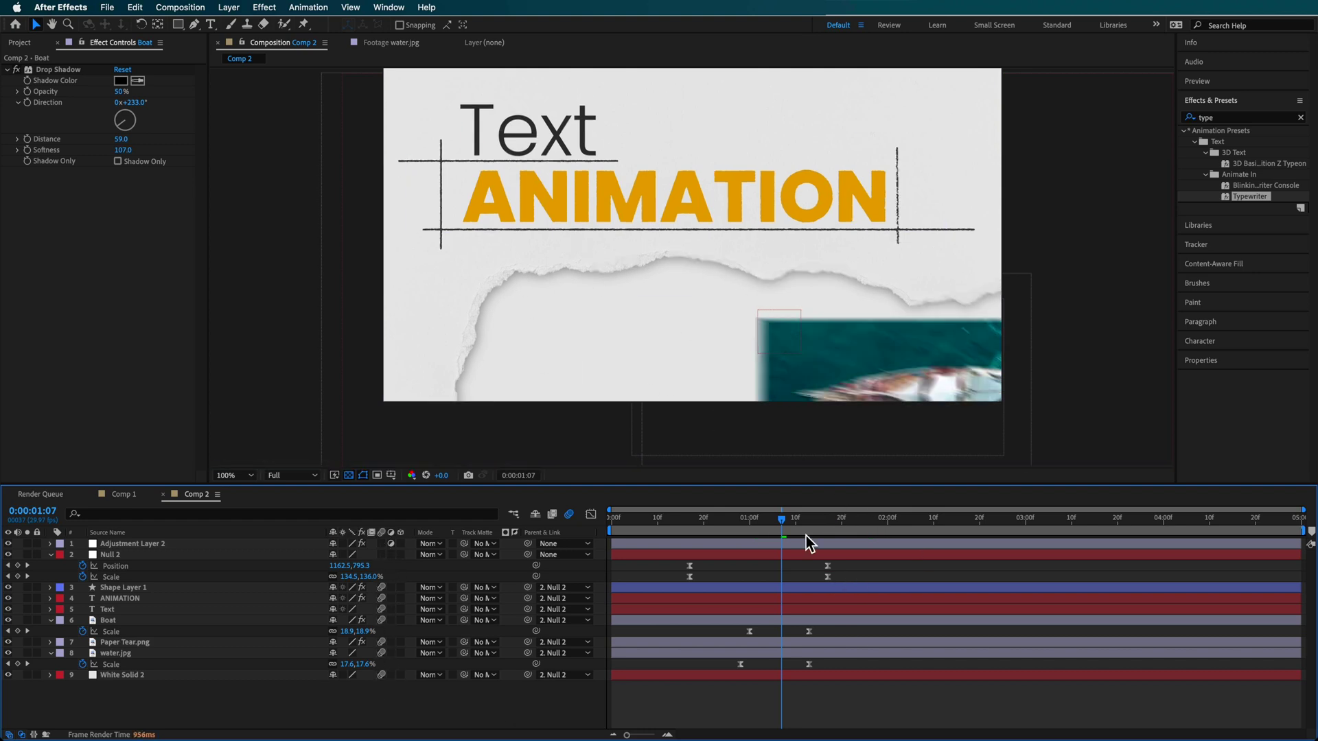
pyautogui.moveTo(823, 523); pyautogui.dragTo(739, 528)
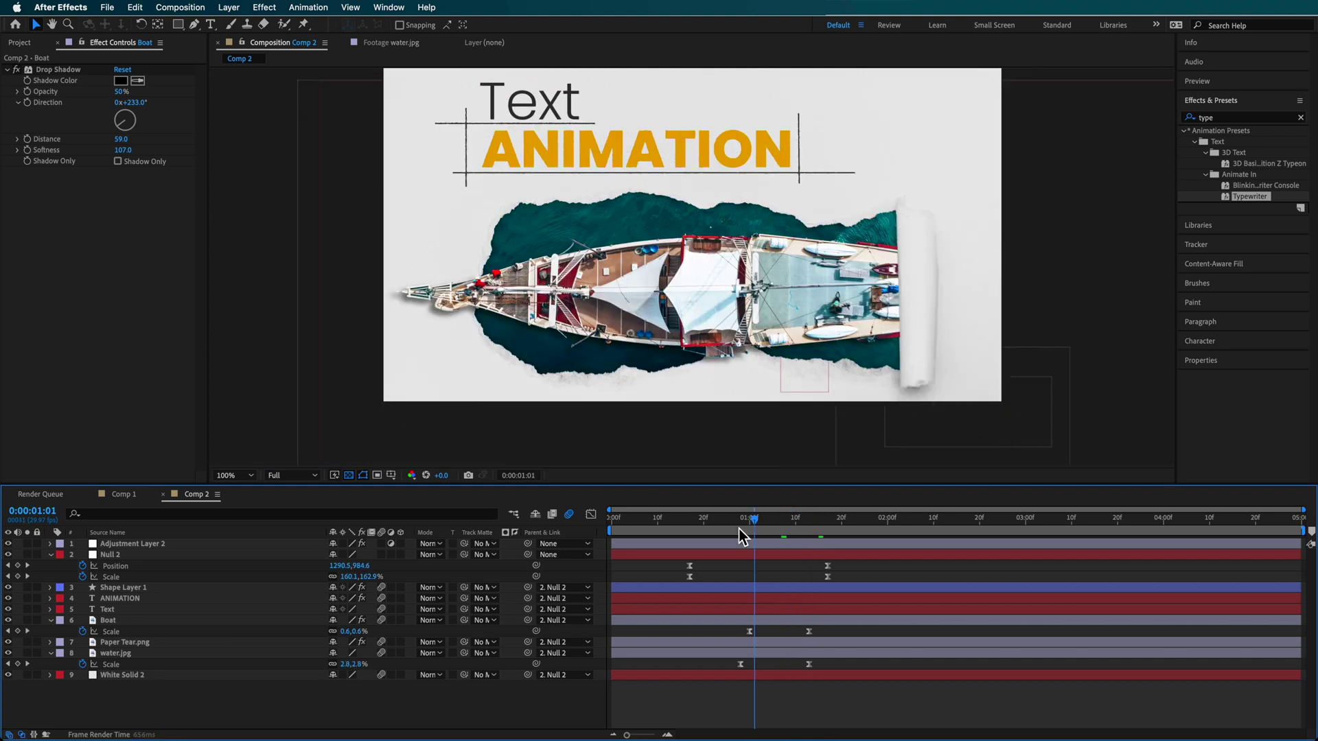
pyautogui.press('space')
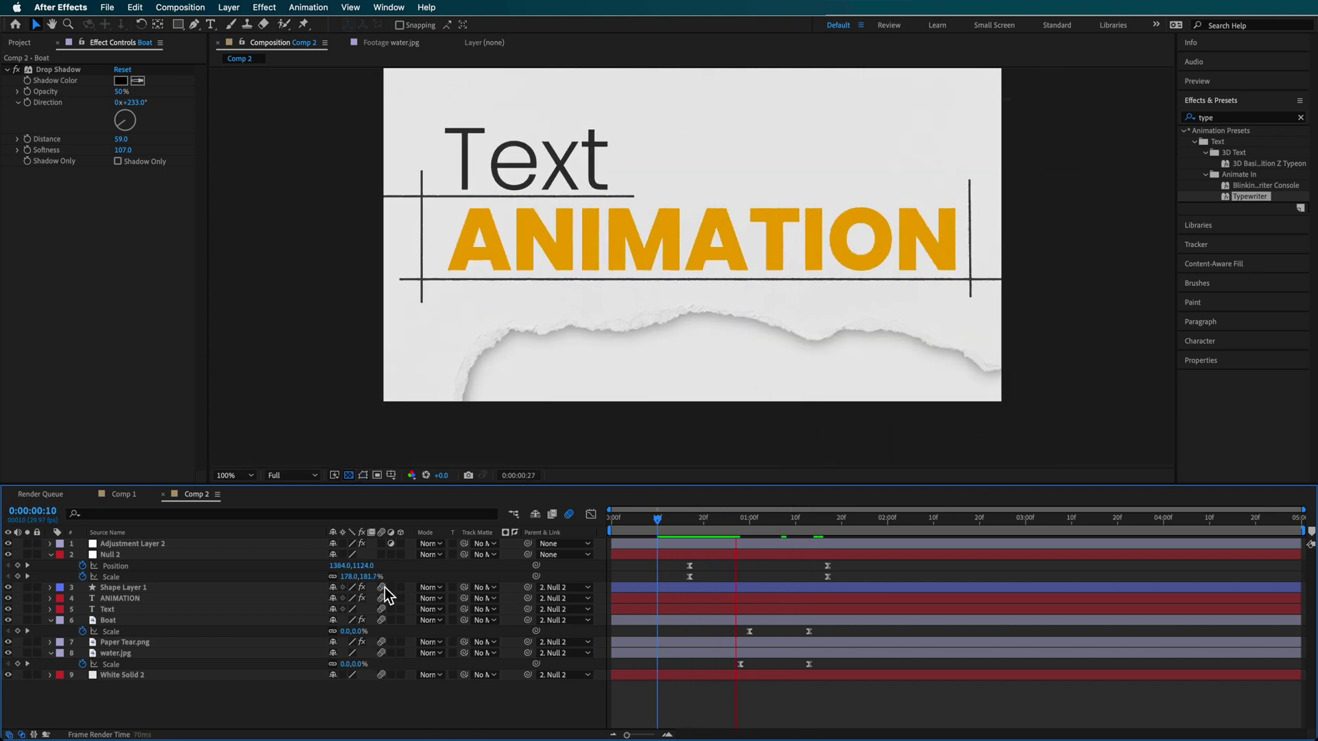
pyautogui.click(808, 632)
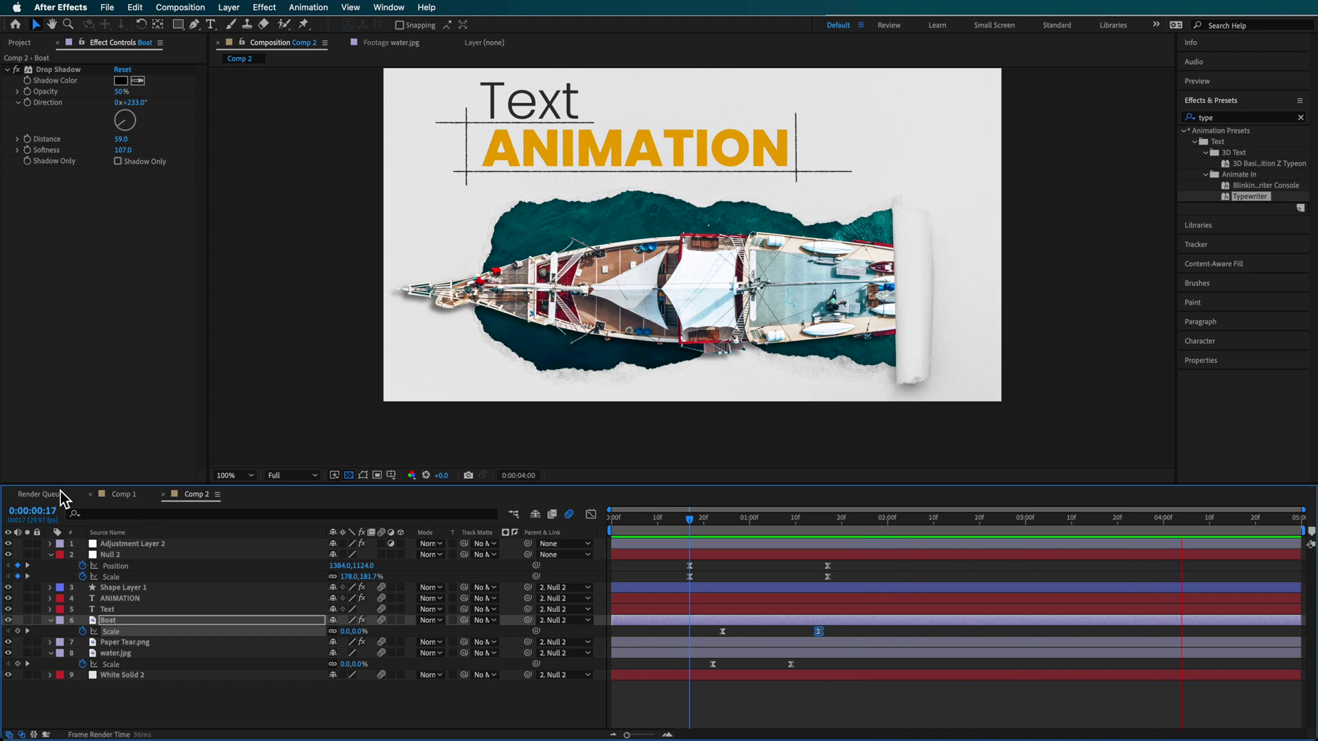
pyautogui.click(122, 494)
# Go to the boat reveal frame and select the Design, GRAPHICS and Lines 2 layers
pyautogui.click(680, 519)
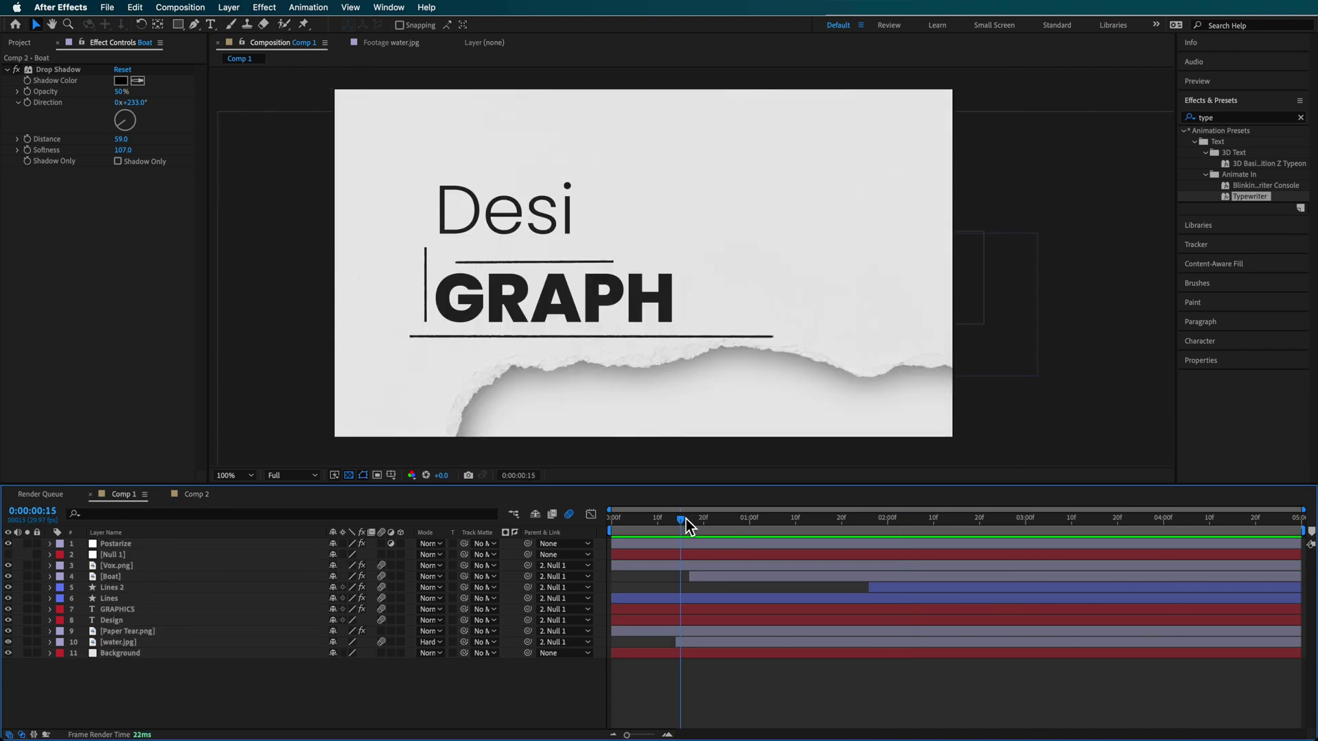
pyautogui.moveTo(685, 519); pyautogui.dragTo(1080, 522)
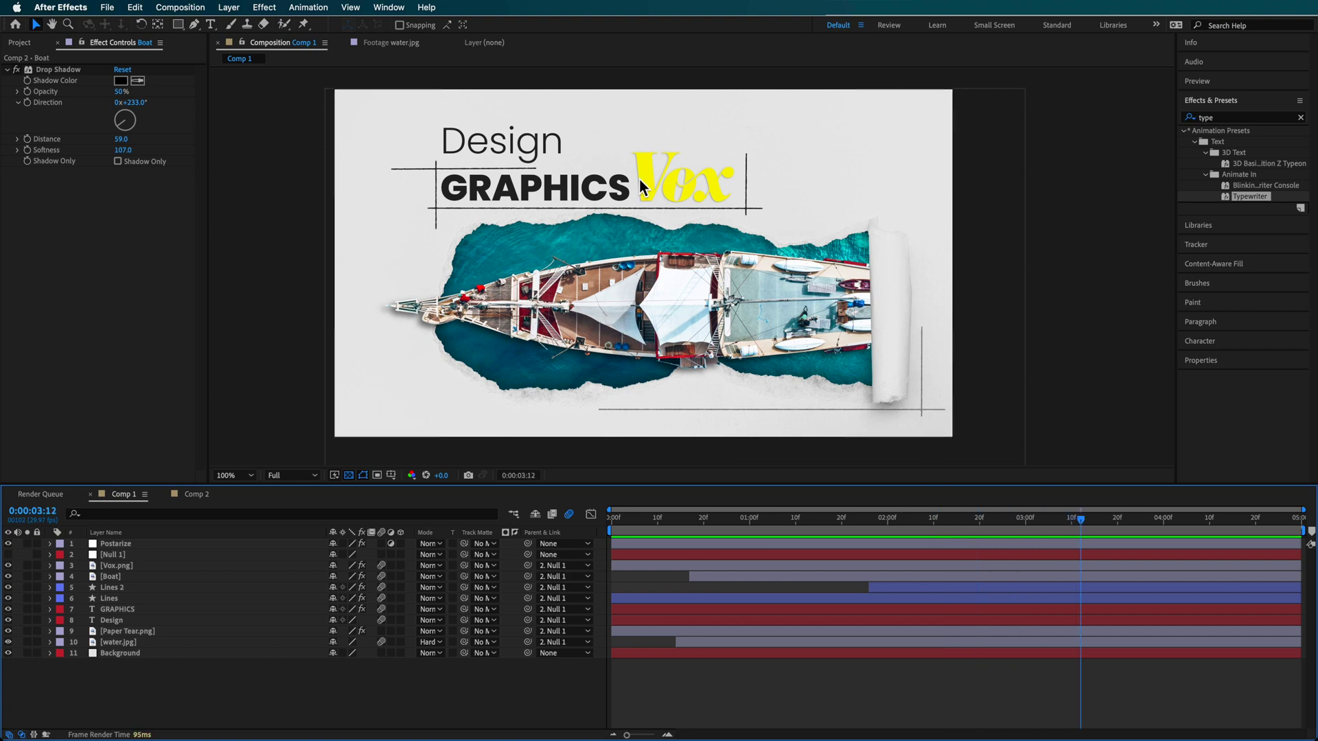
pyautogui.click(121, 619)
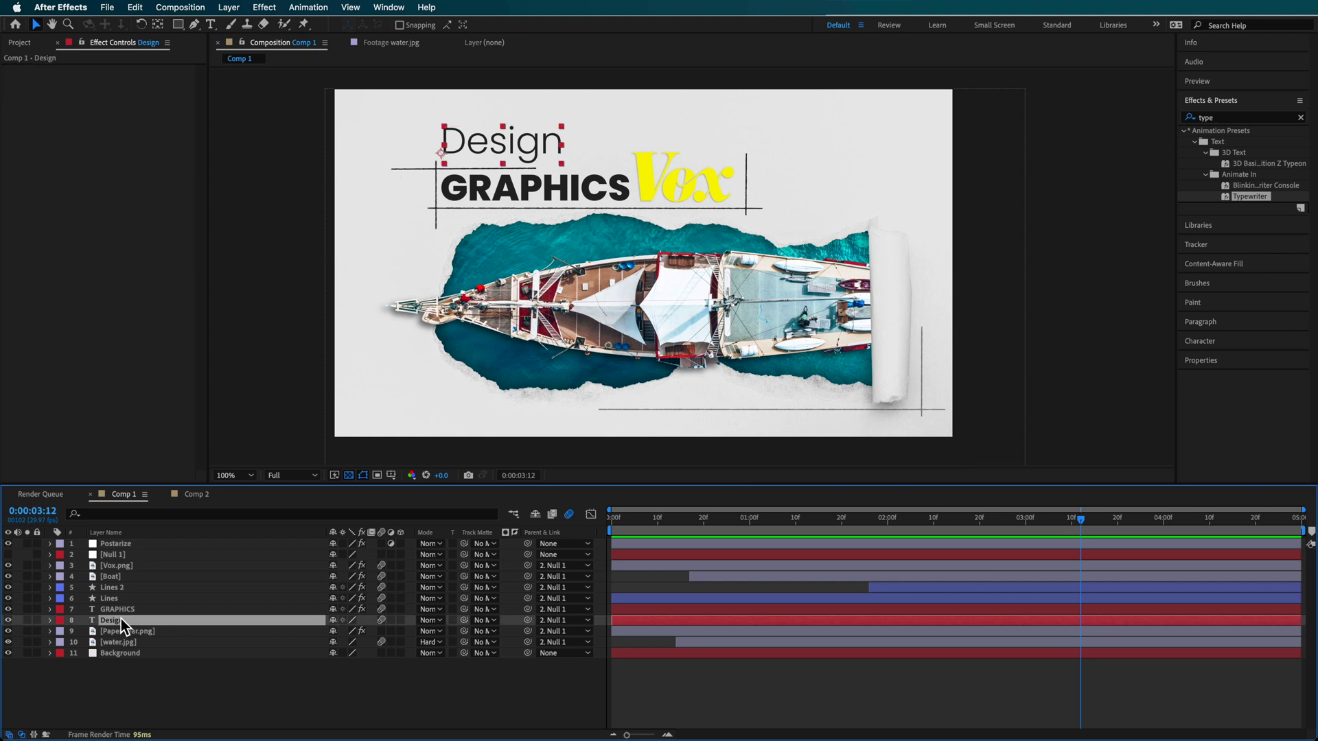
pyautogui.click(126, 609)
pyautogui.click(129, 589)
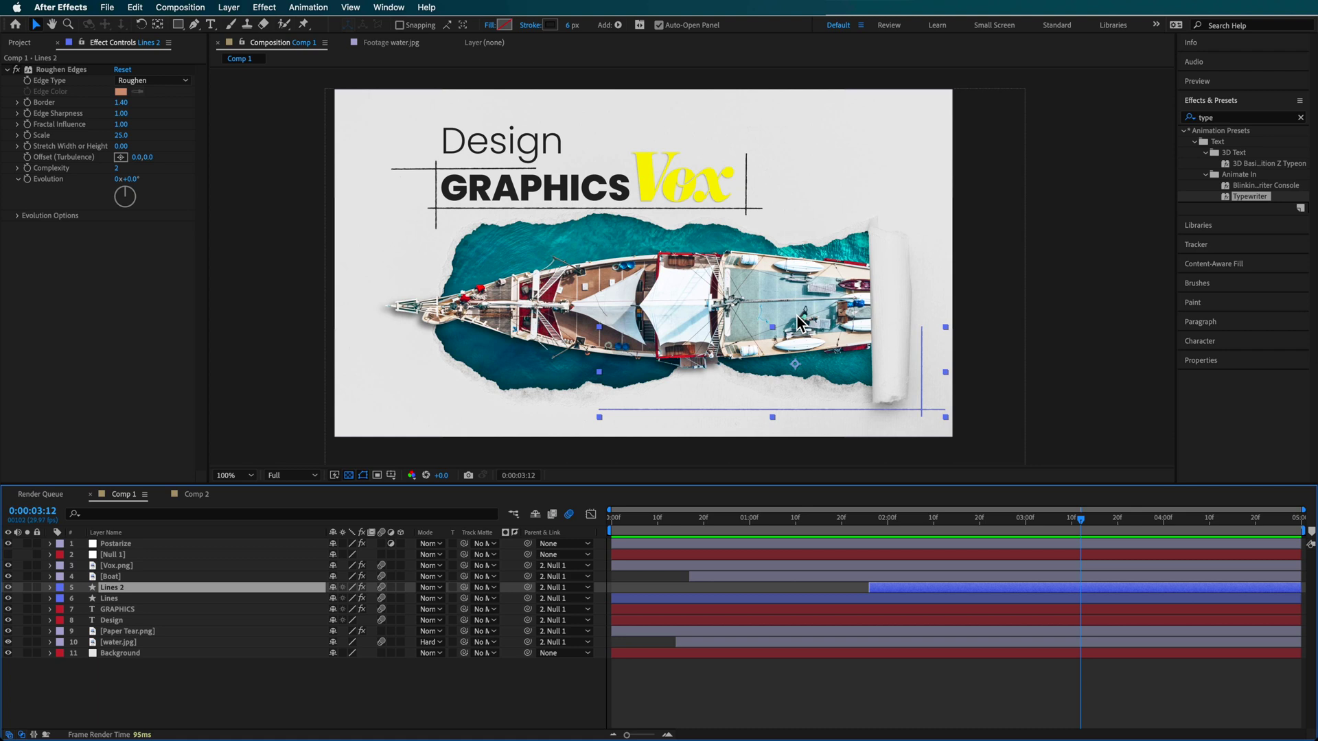
pyautogui.click(88, 361)
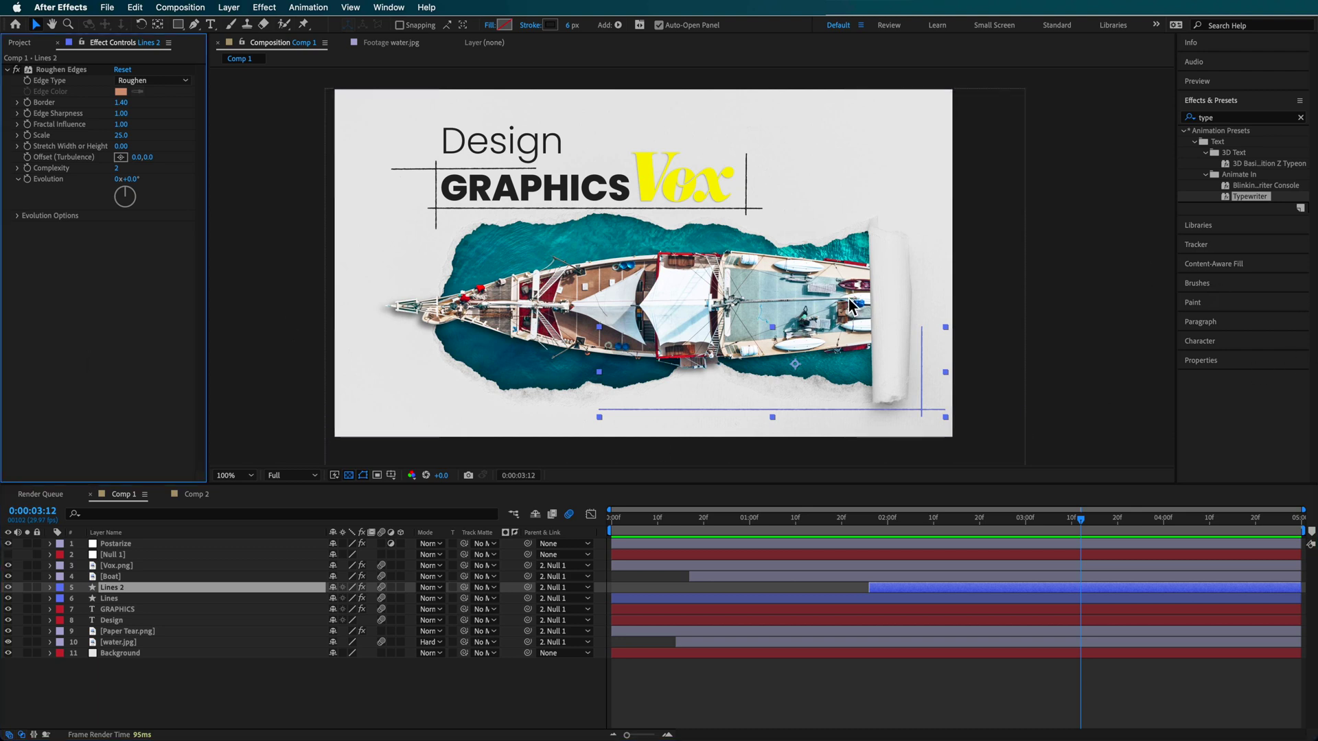
pyautogui.click(136, 590)
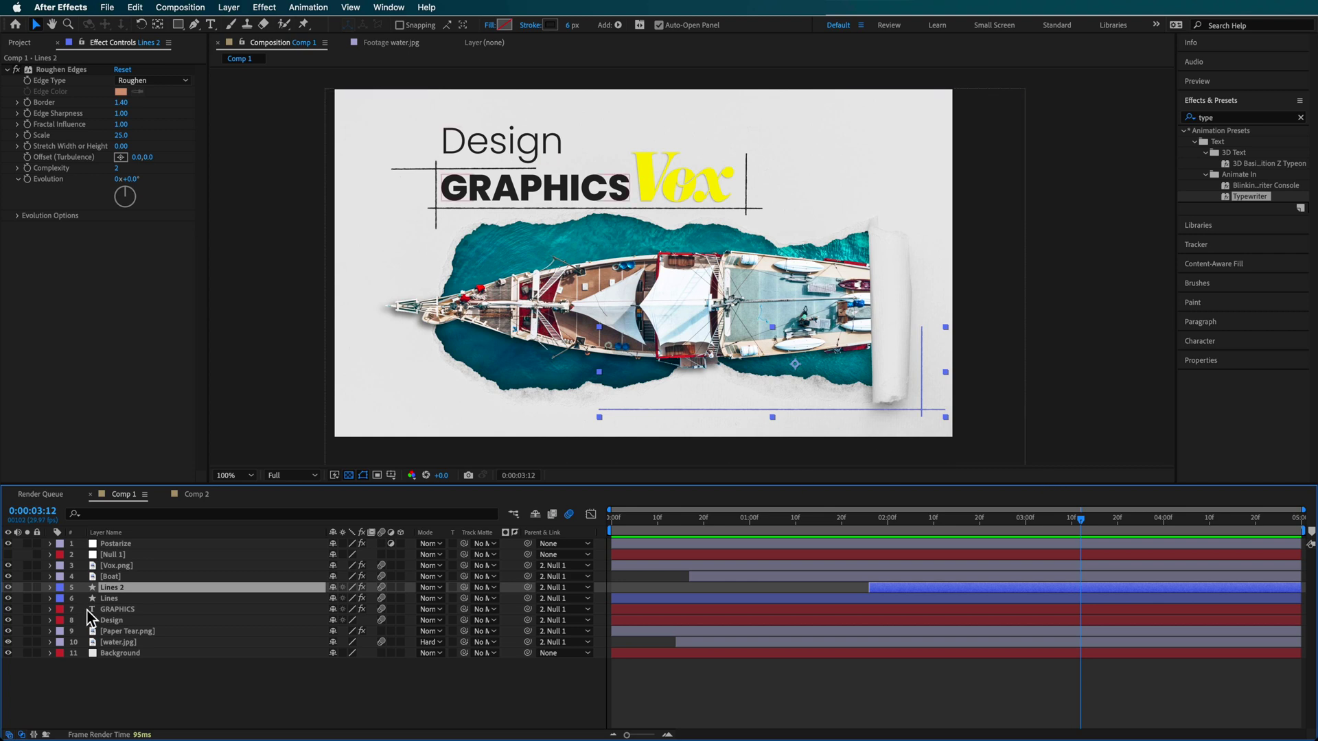
# Show Lines 2's Opacity and set it to 50%
pyautogui.press('t')
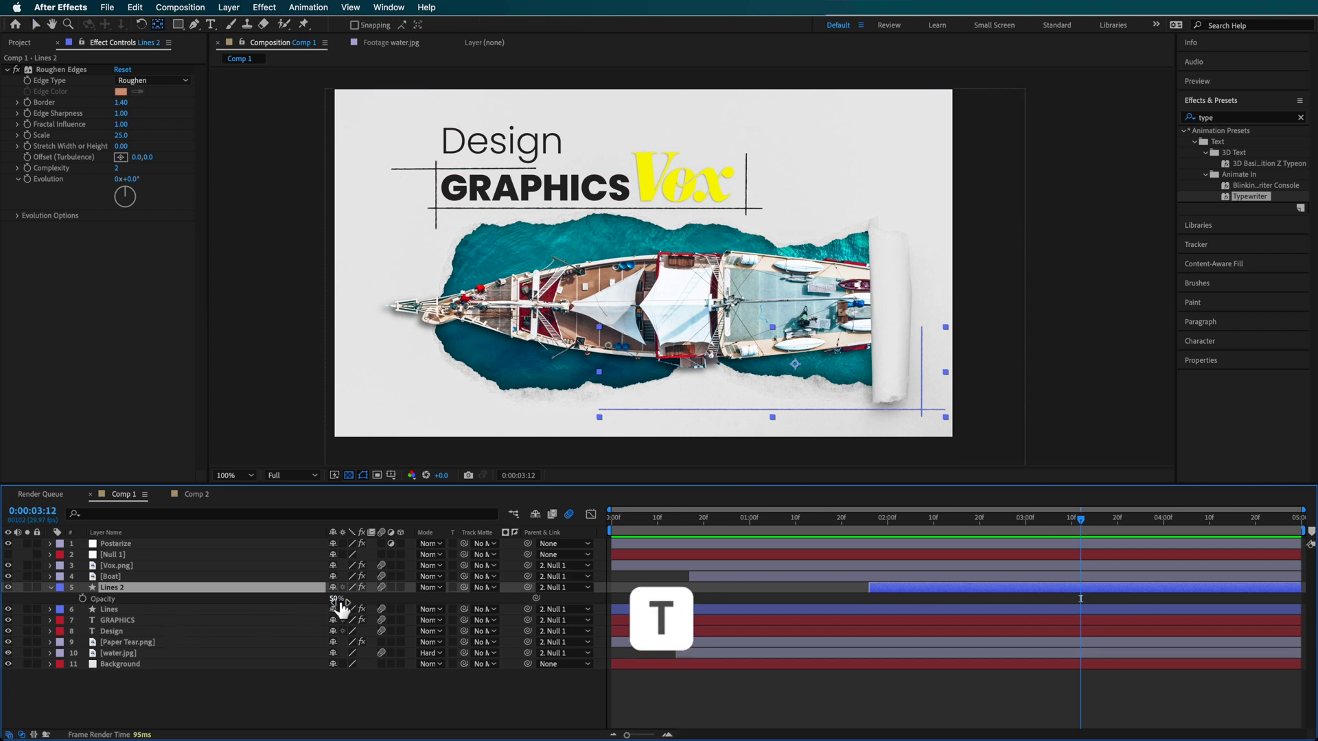
pyautogui.click(397, 697)
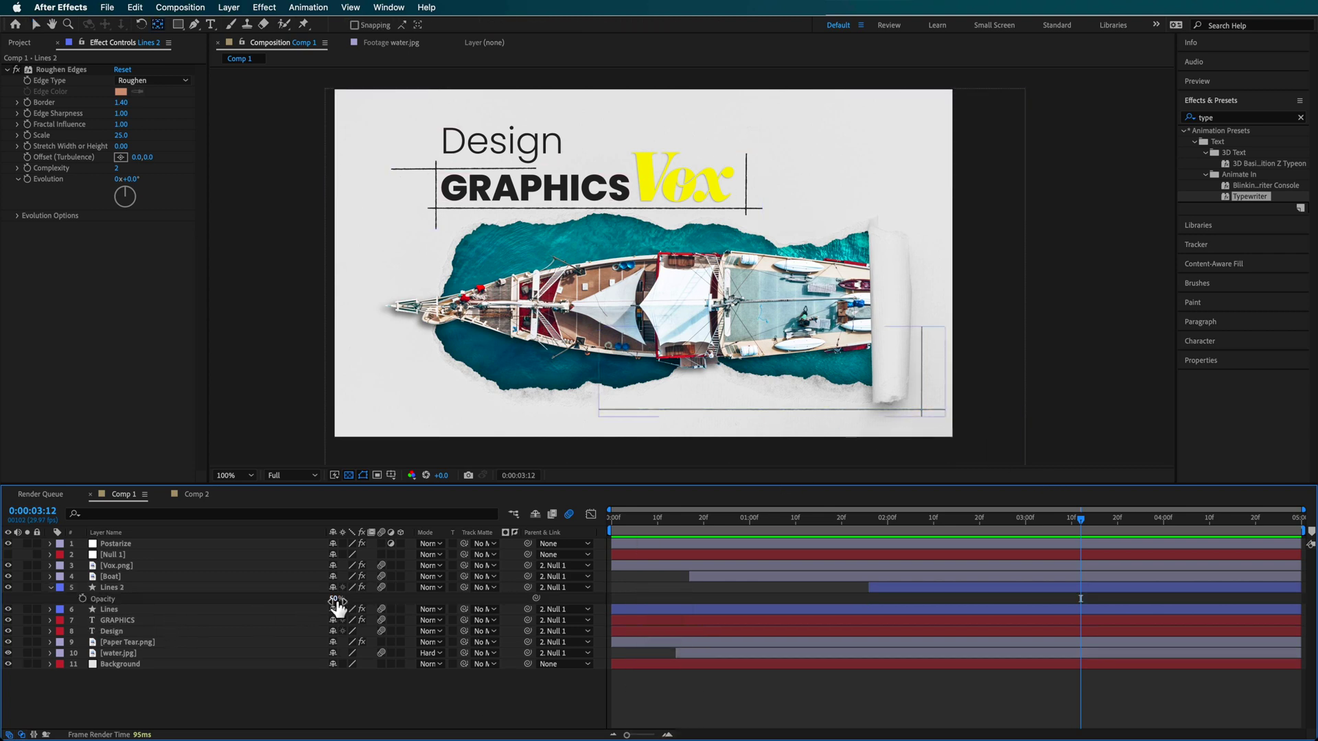
pyautogui.moveTo(337, 599); pyautogui.dragTo(456, 588)
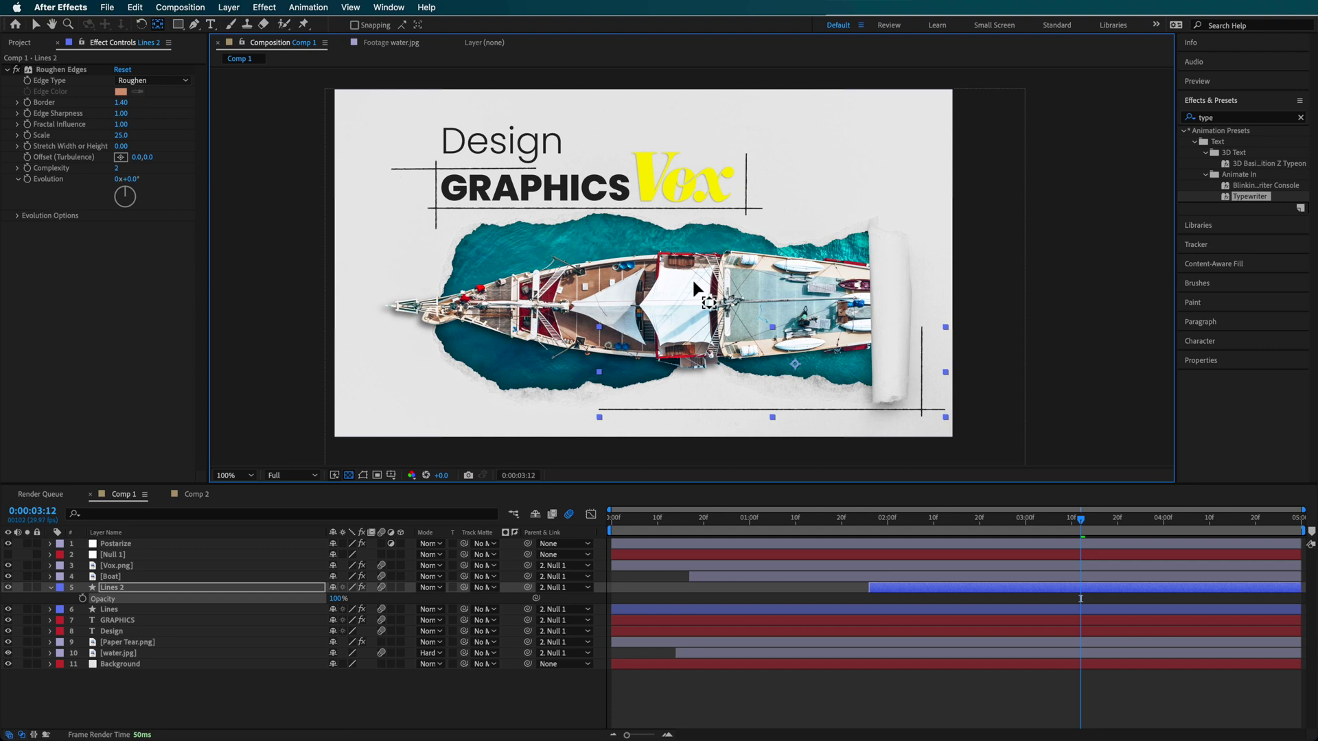
pyautogui.click(337, 599)
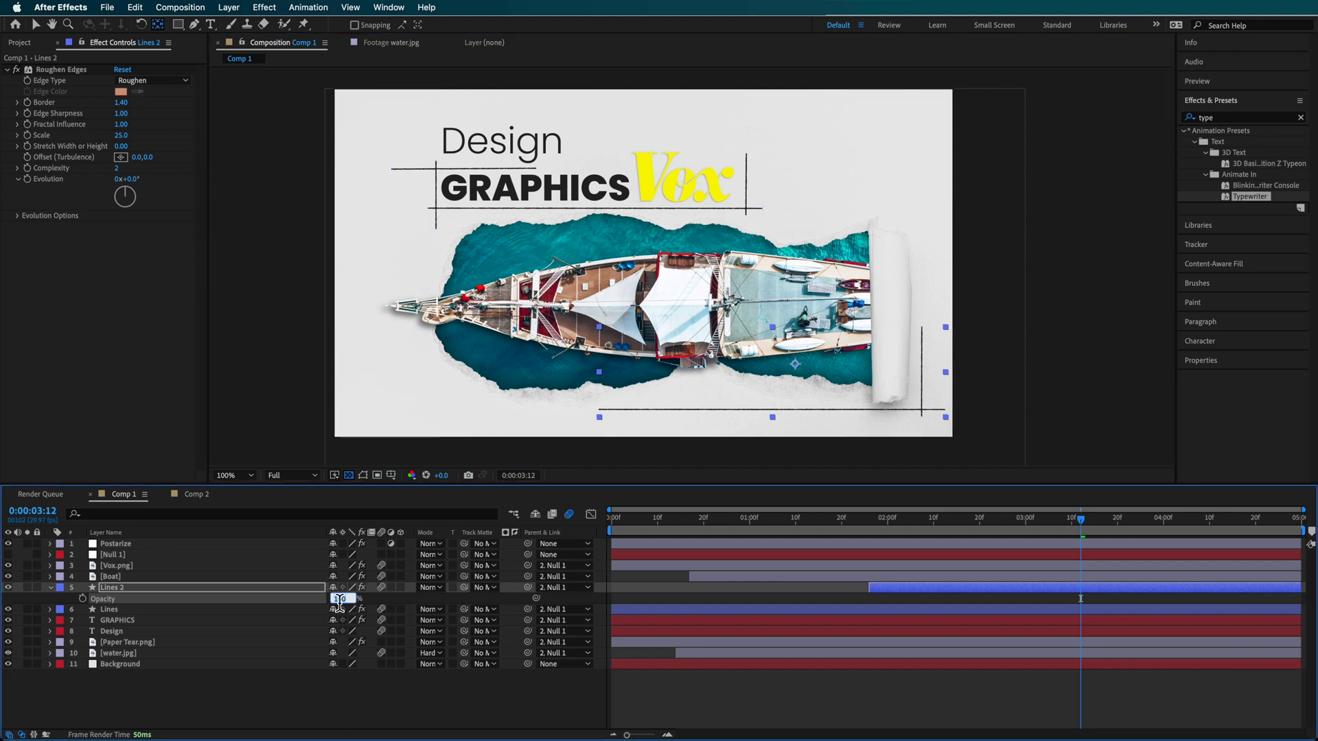
pyautogui.write('50')
pyautogui.press('Return')
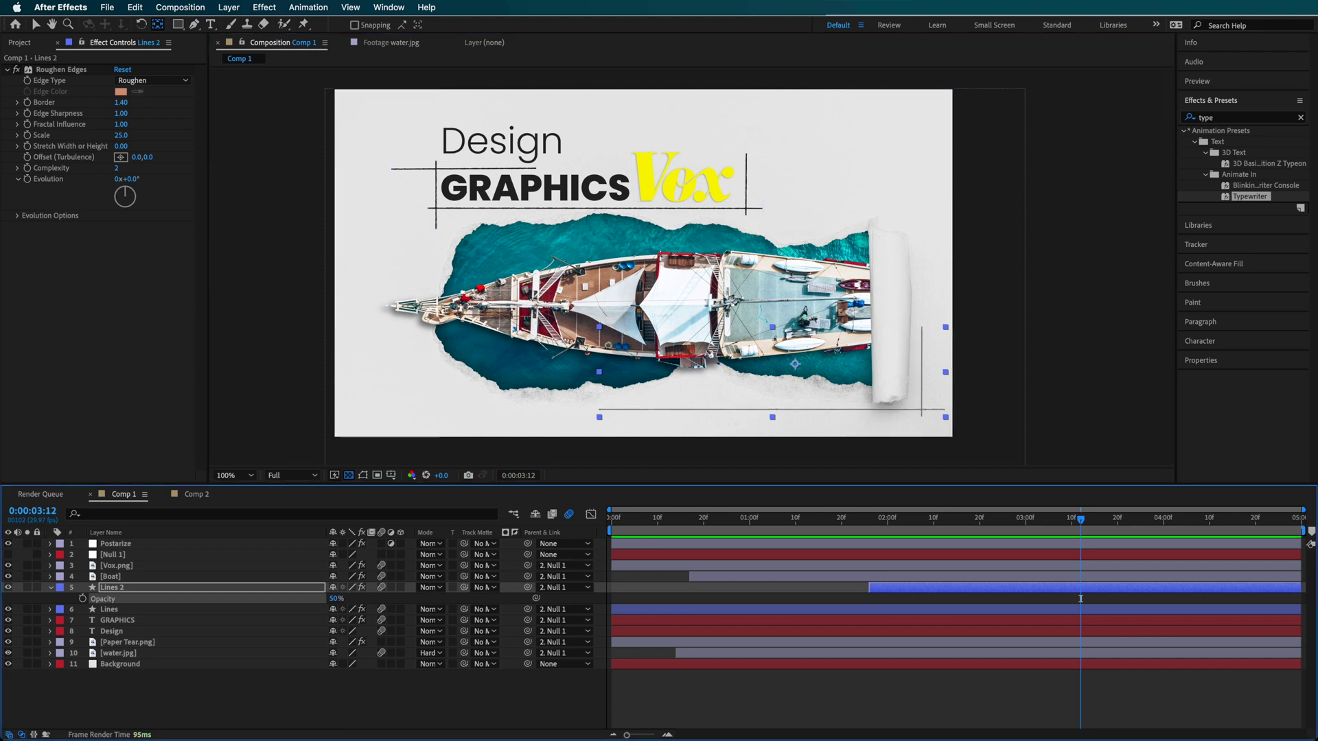
pyautogui.click(871, 599)
# Lower the four title layers' opacity together: Design, GRAPHICS, Lines to 50%, Lines 2 to 0%
pyautogui.press('t')
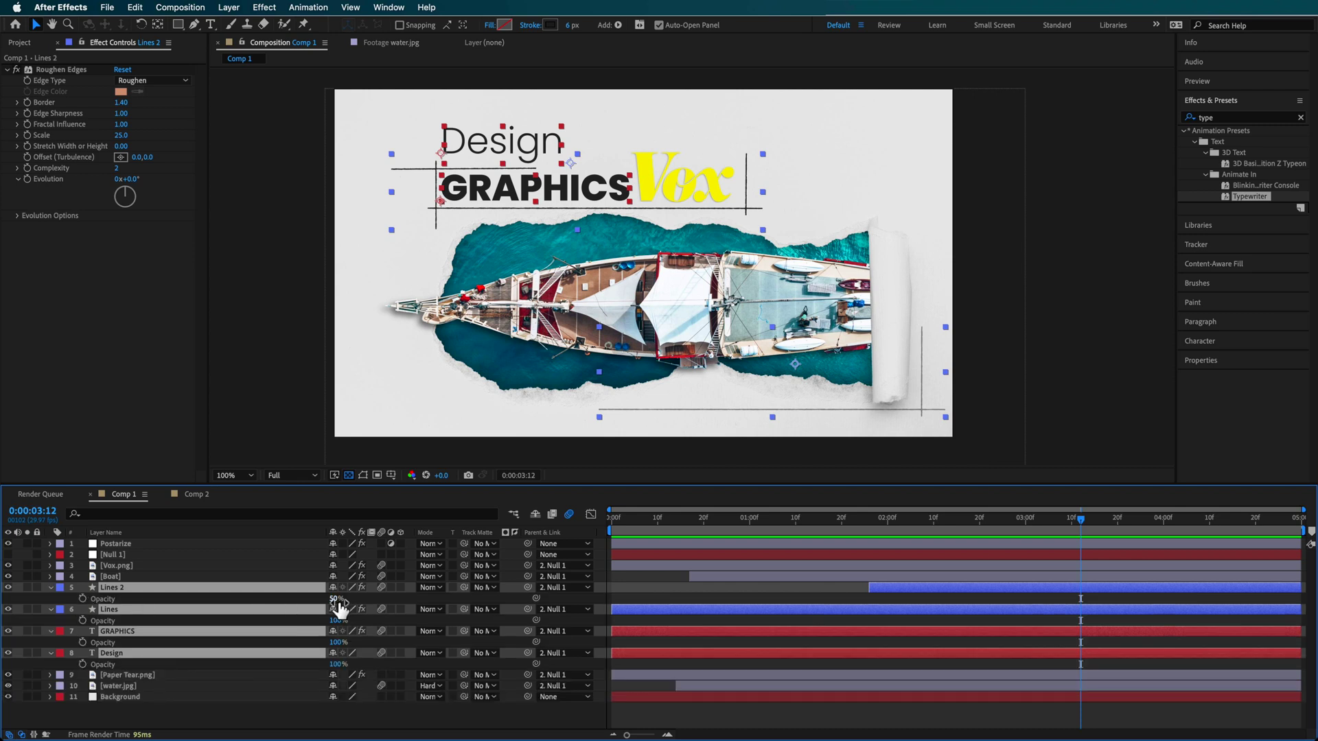
pyautogui.moveTo(337, 602); pyautogui.dragTo(296, 604)
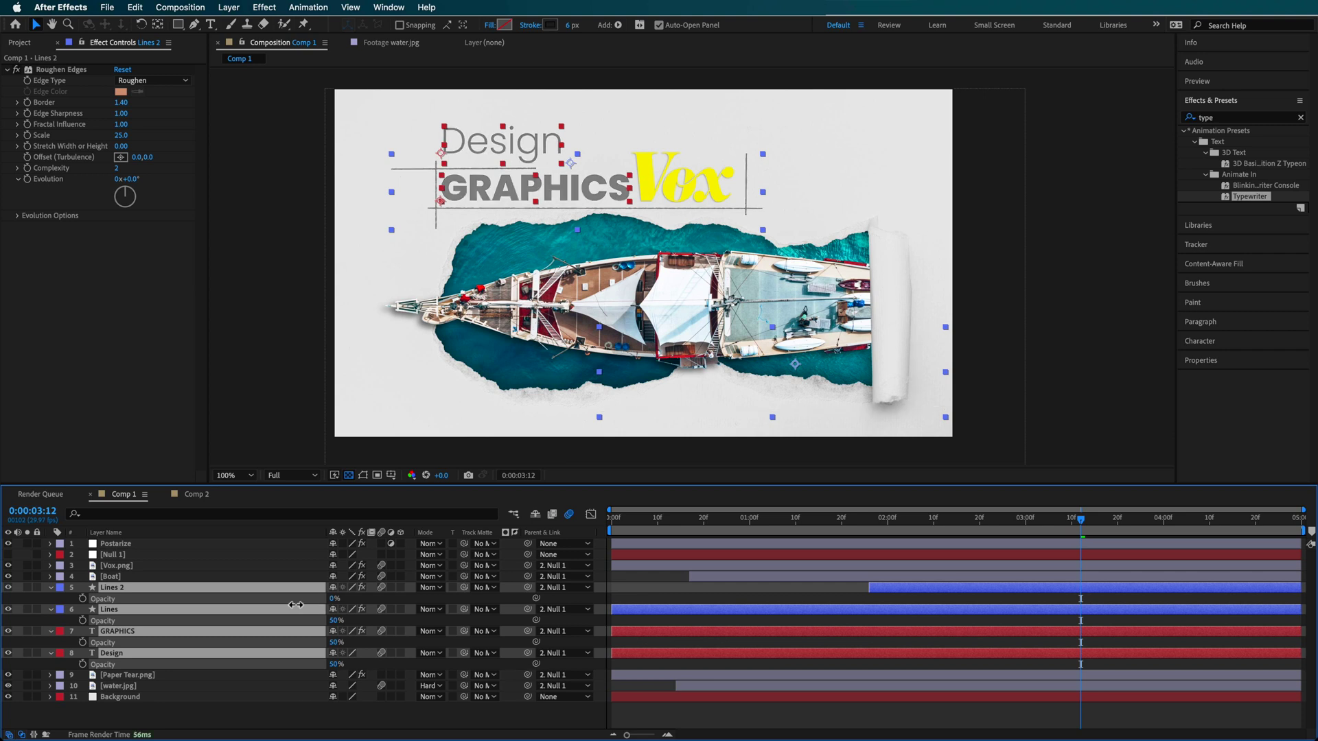
pyautogui.click(744, 709)
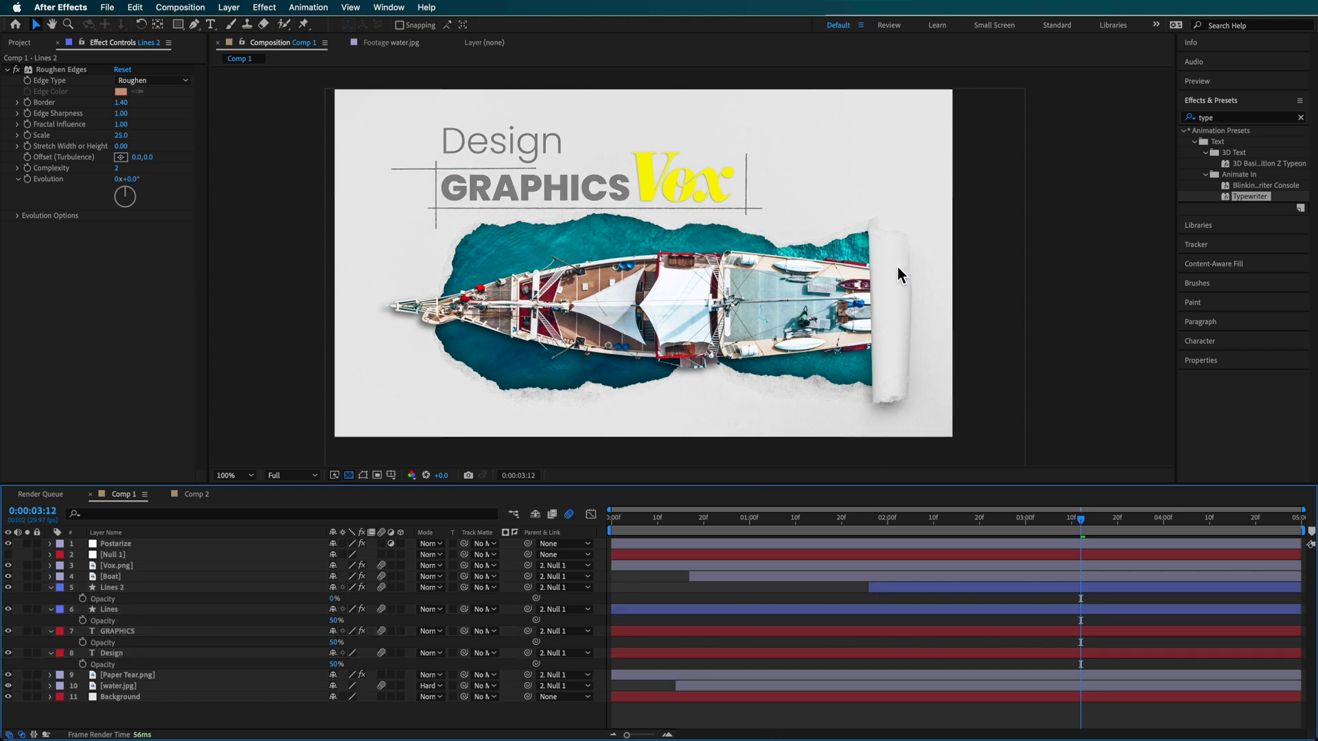